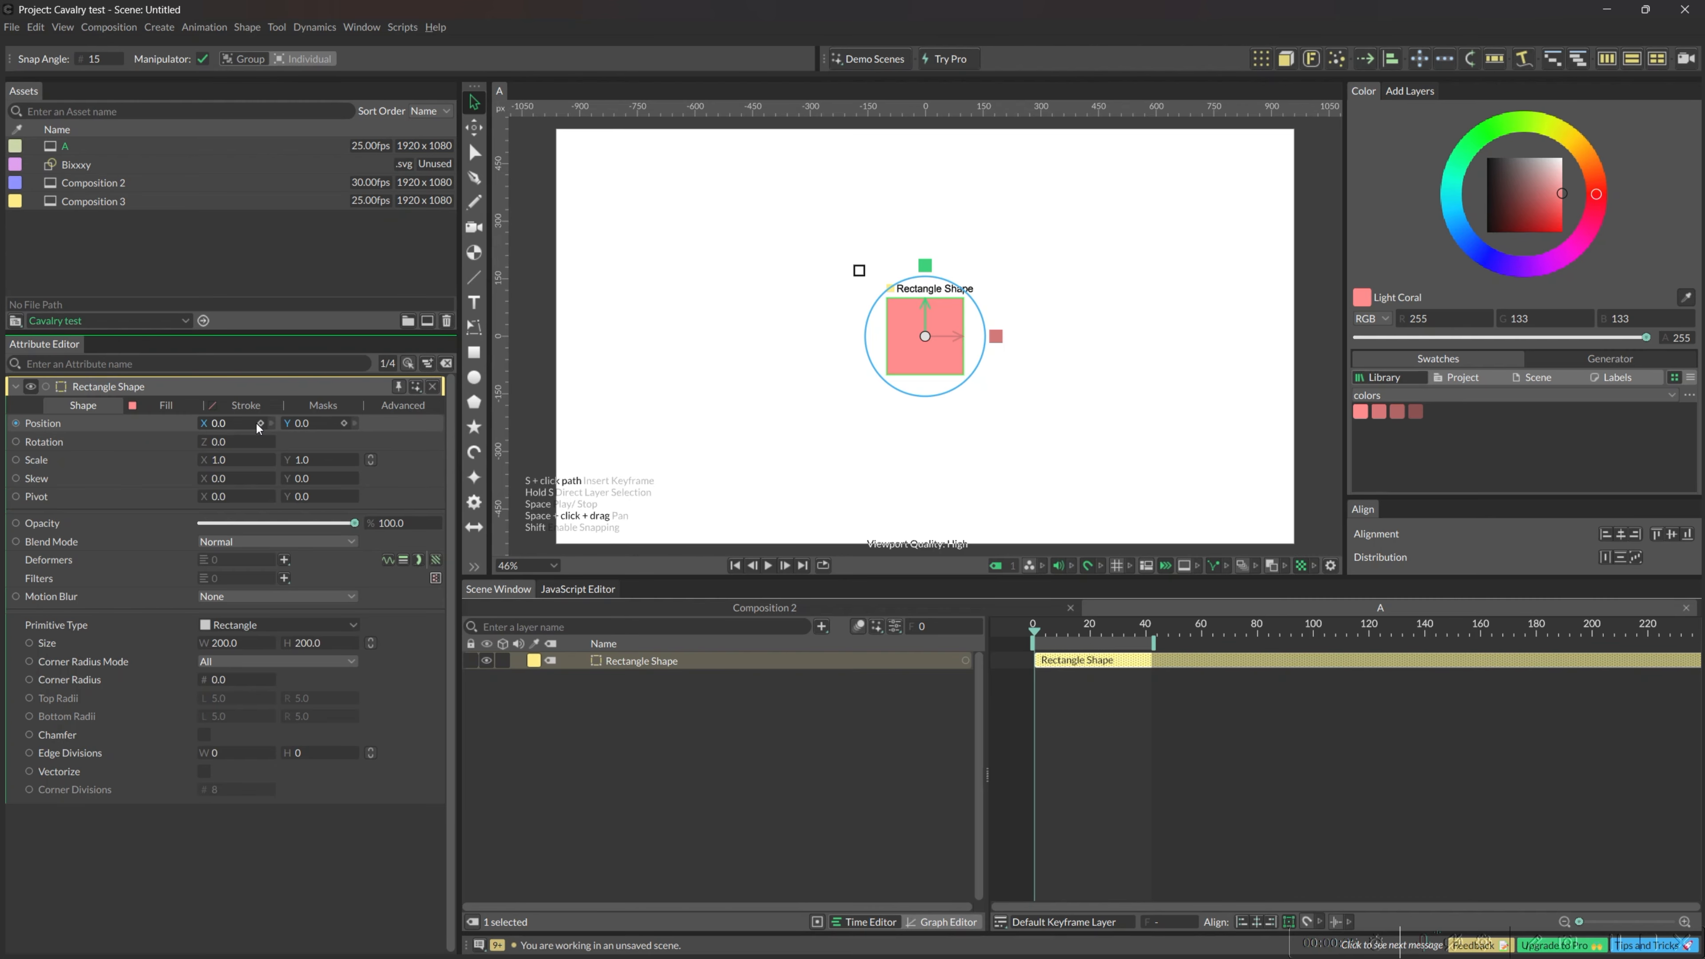
Keyframe the rectangle's X position from -420 at frame 0 to 340 at frame 20
{"action": "left_click", "coordinate": [261, 423]}
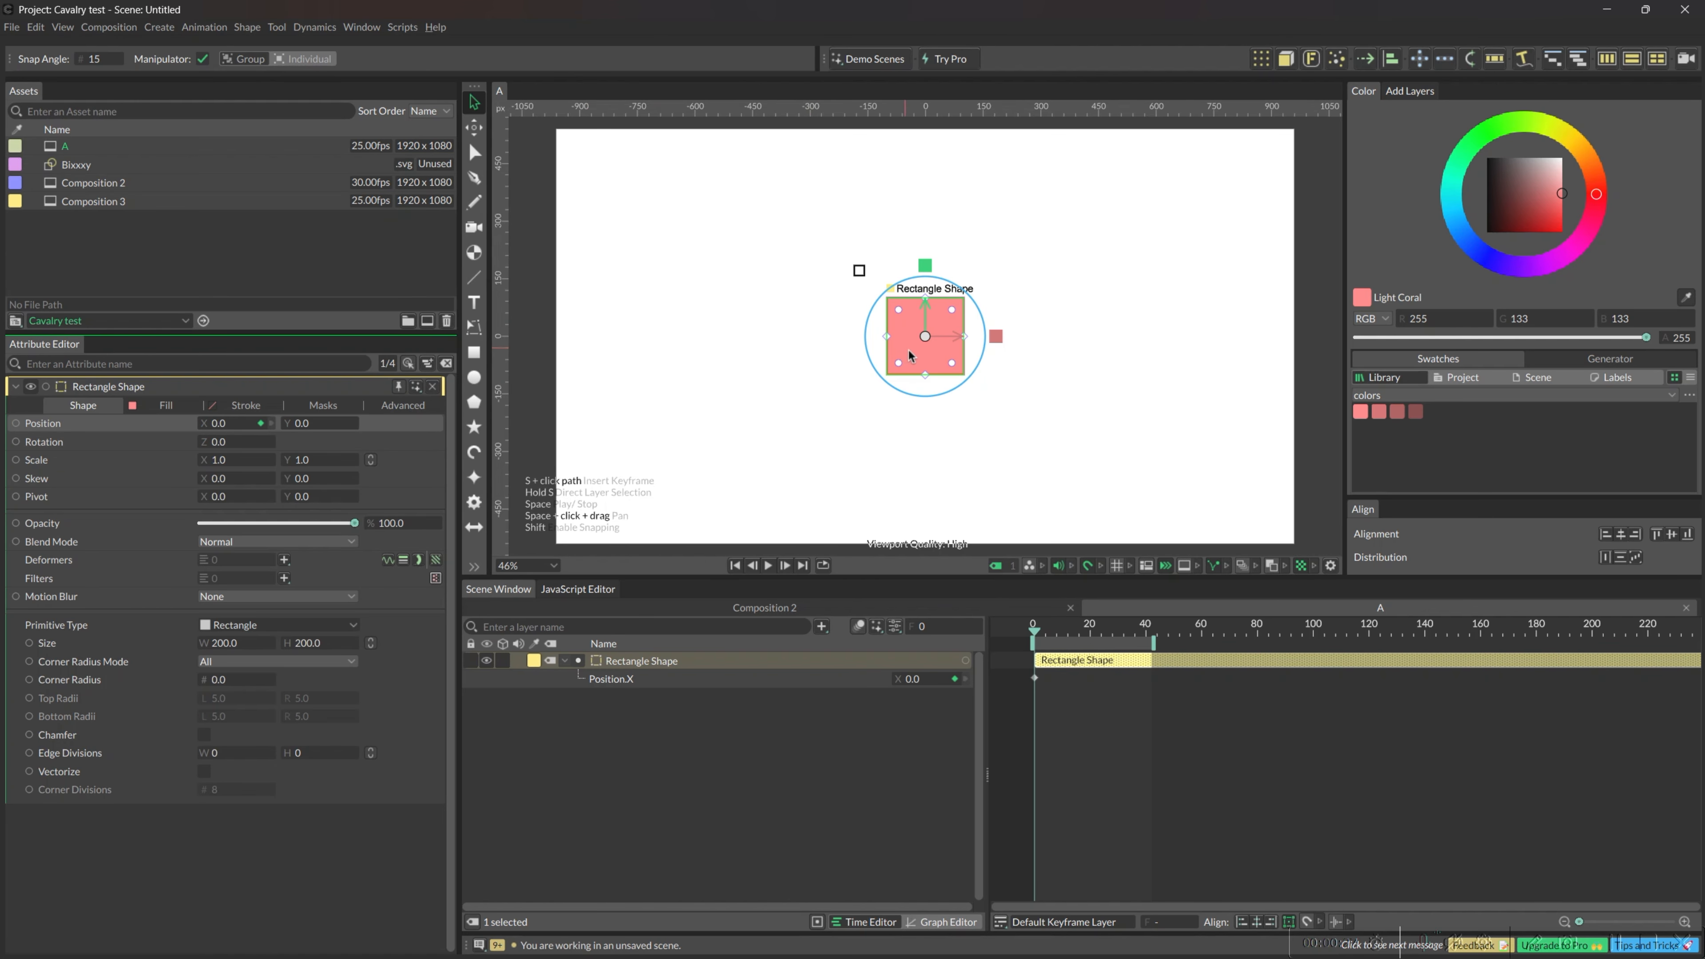
{"action": "left_click_drag", "start_coordinate": [912, 352], "coordinate": [751, 352]}
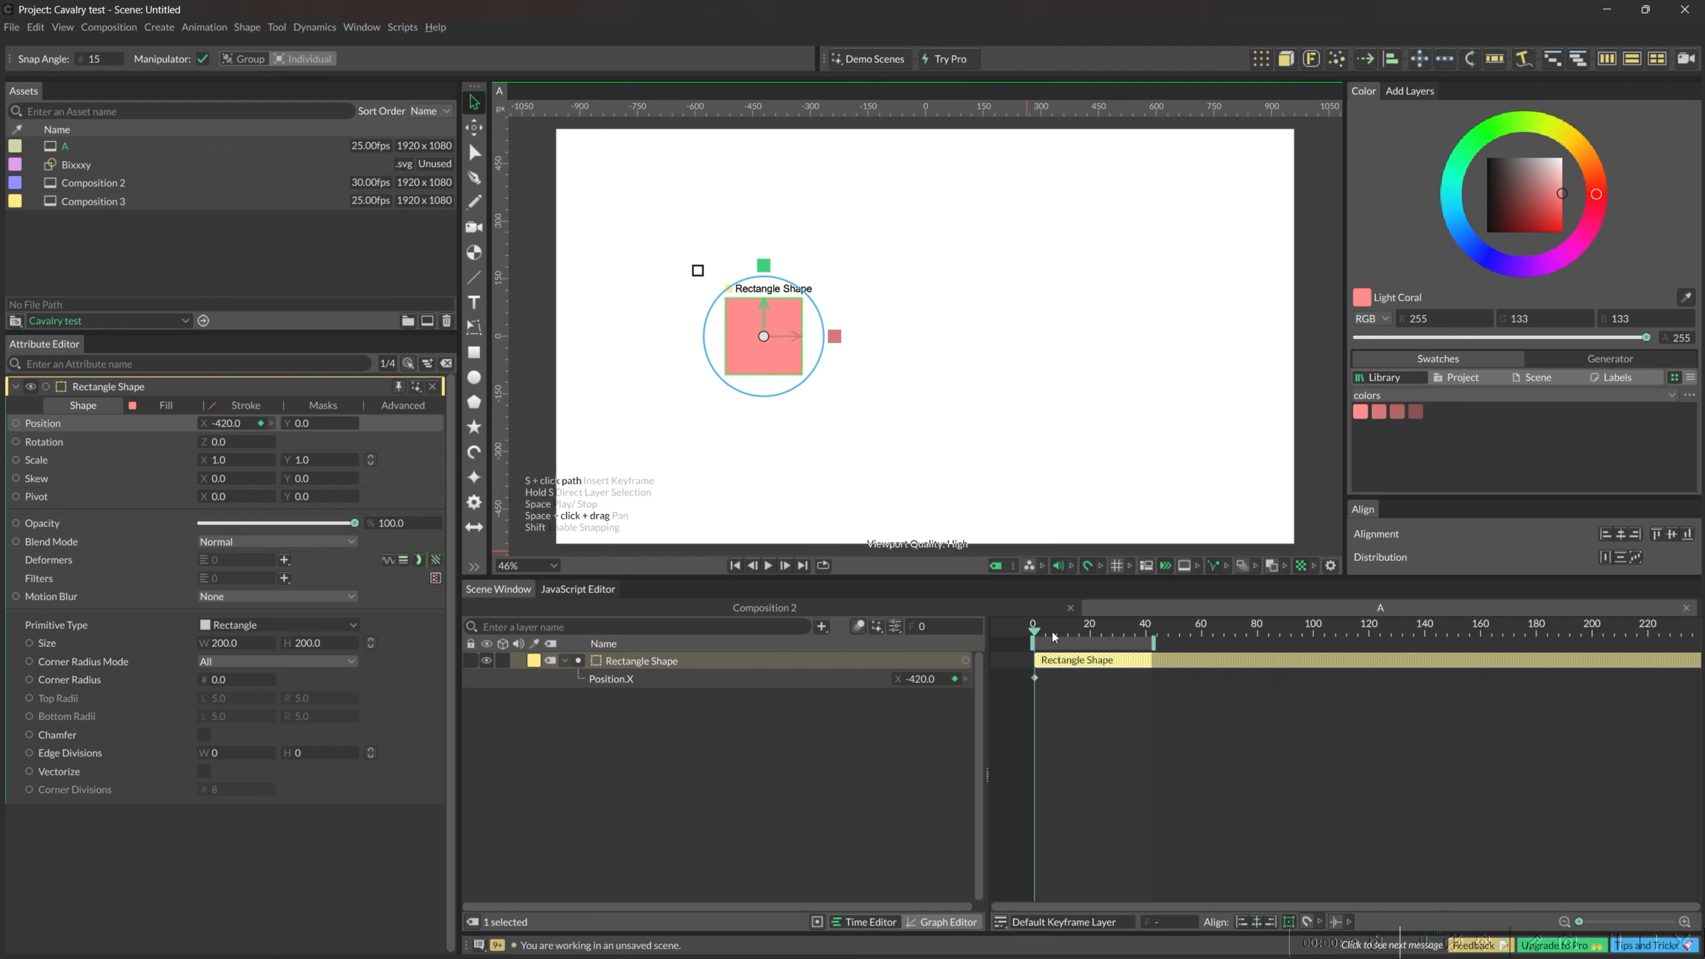
{"action": "left_click_drag", "start_coordinate": [1035, 634], "coordinate": [1094, 648]}
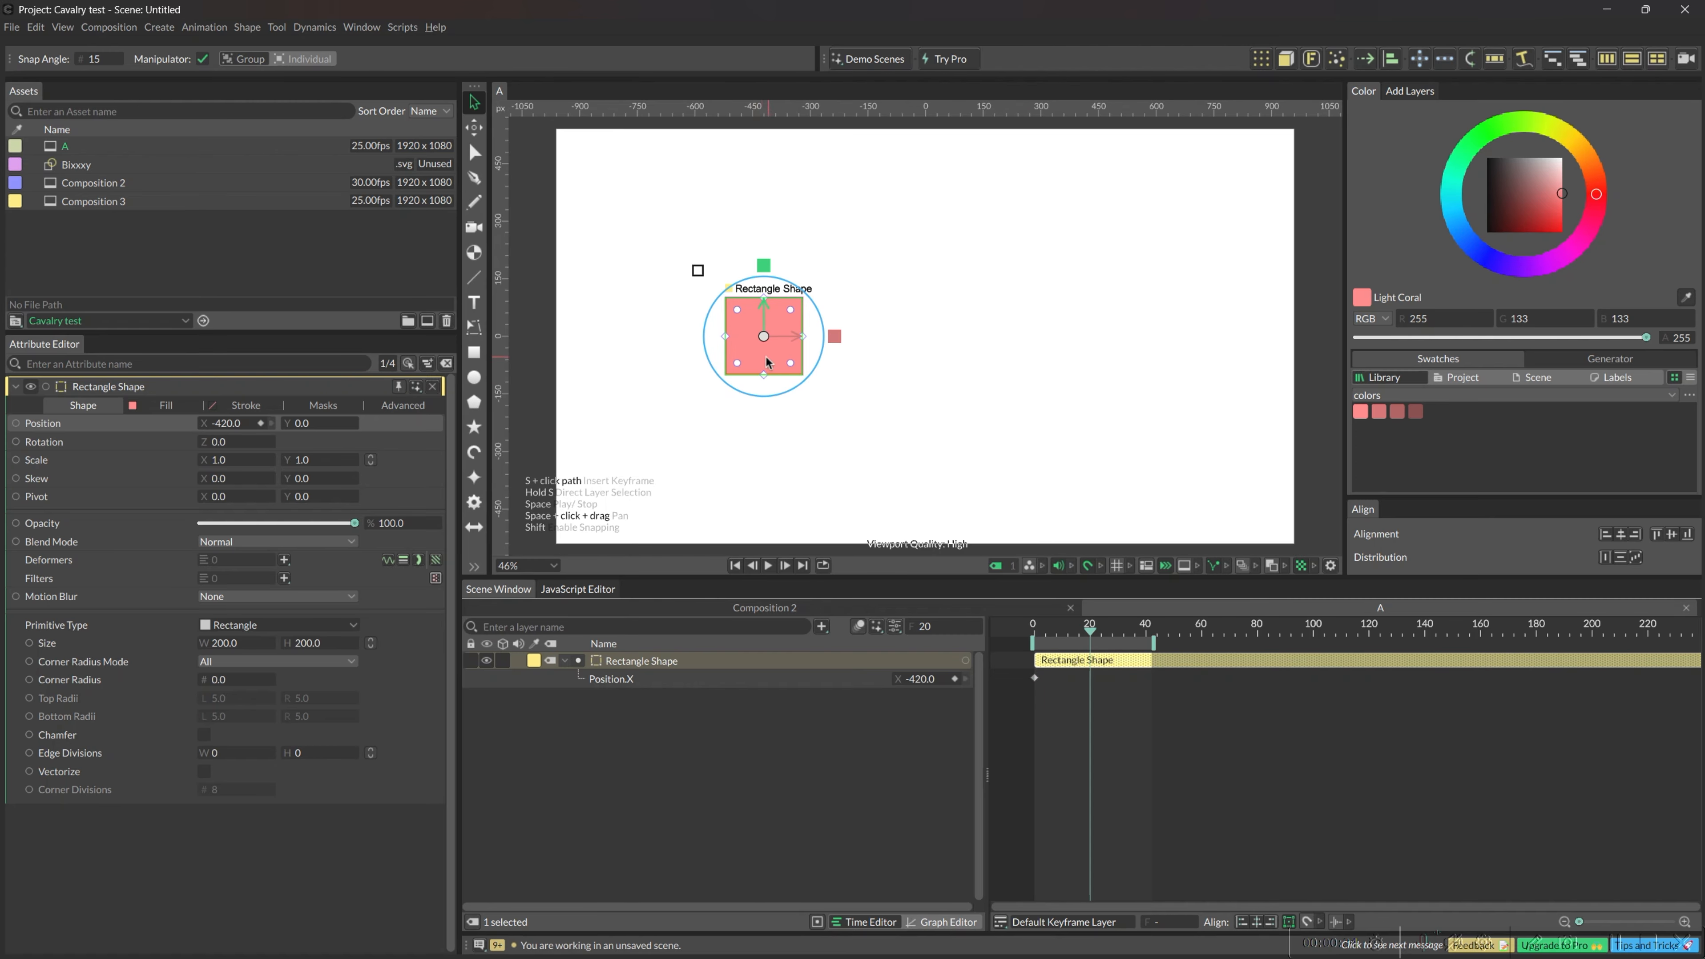
{"action": "left_click_drag", "start_coordinate": [790, 352], "coordinate": [1082, 362]}
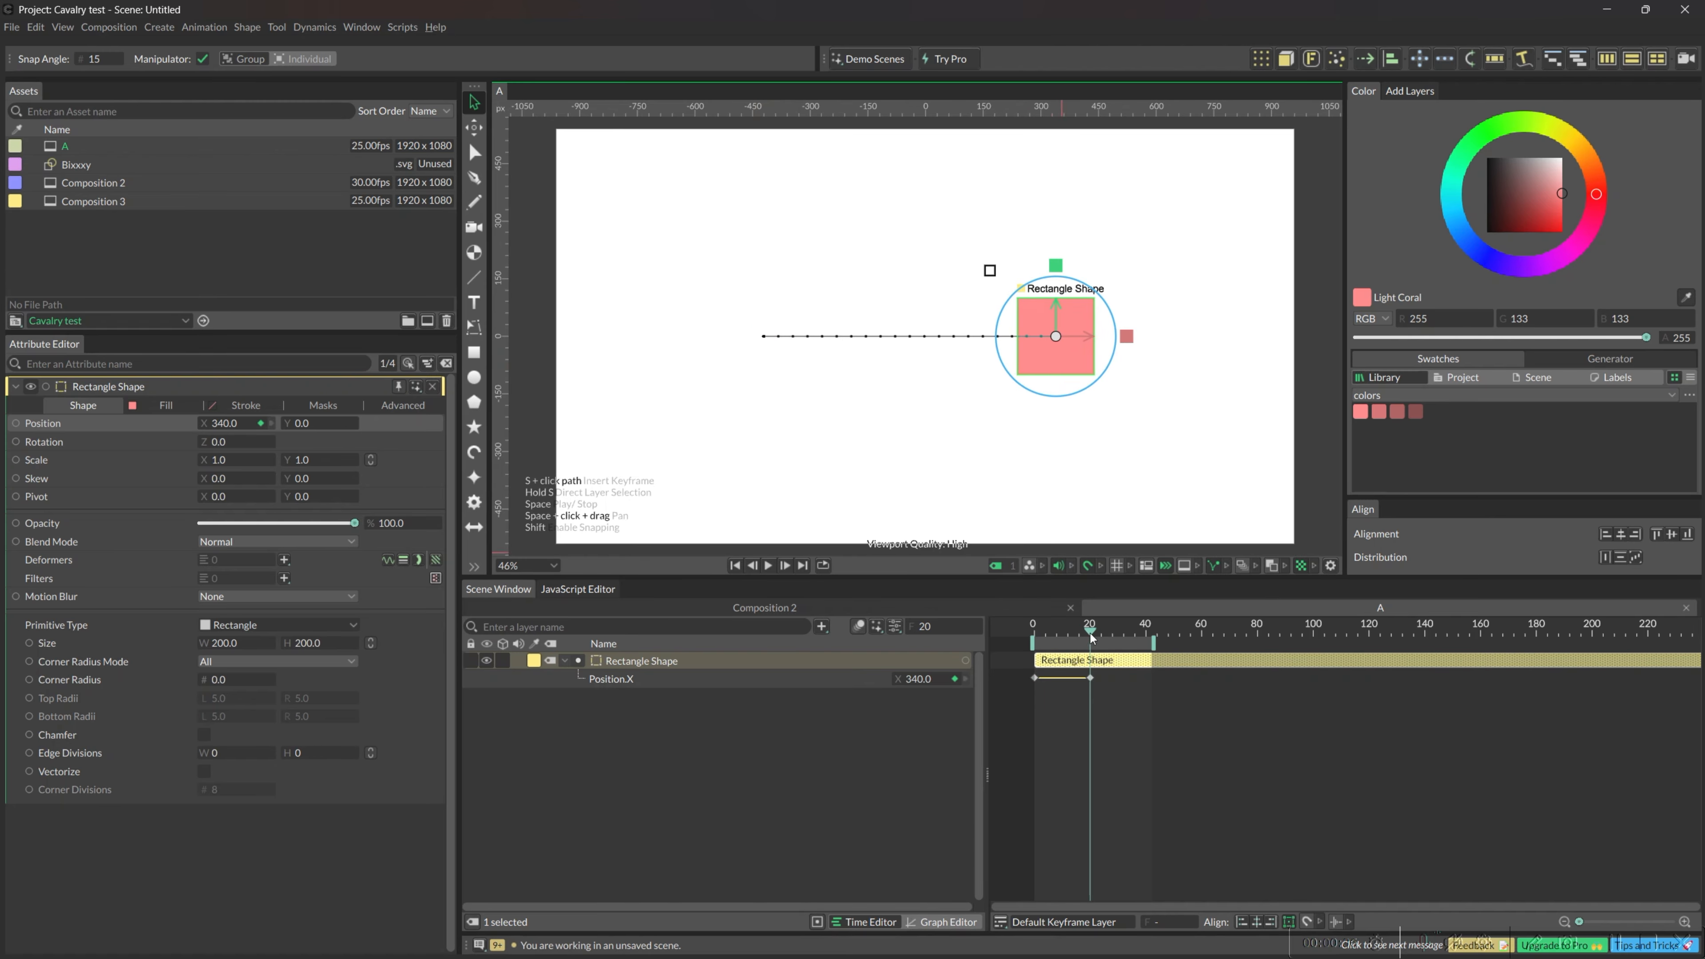
Copy the rectangle's first X position keyframe and paste it at frame 40
{"action": "left_click_drag", "start_coordinate": [1091, 638], "coordinate": [1149, 640]}
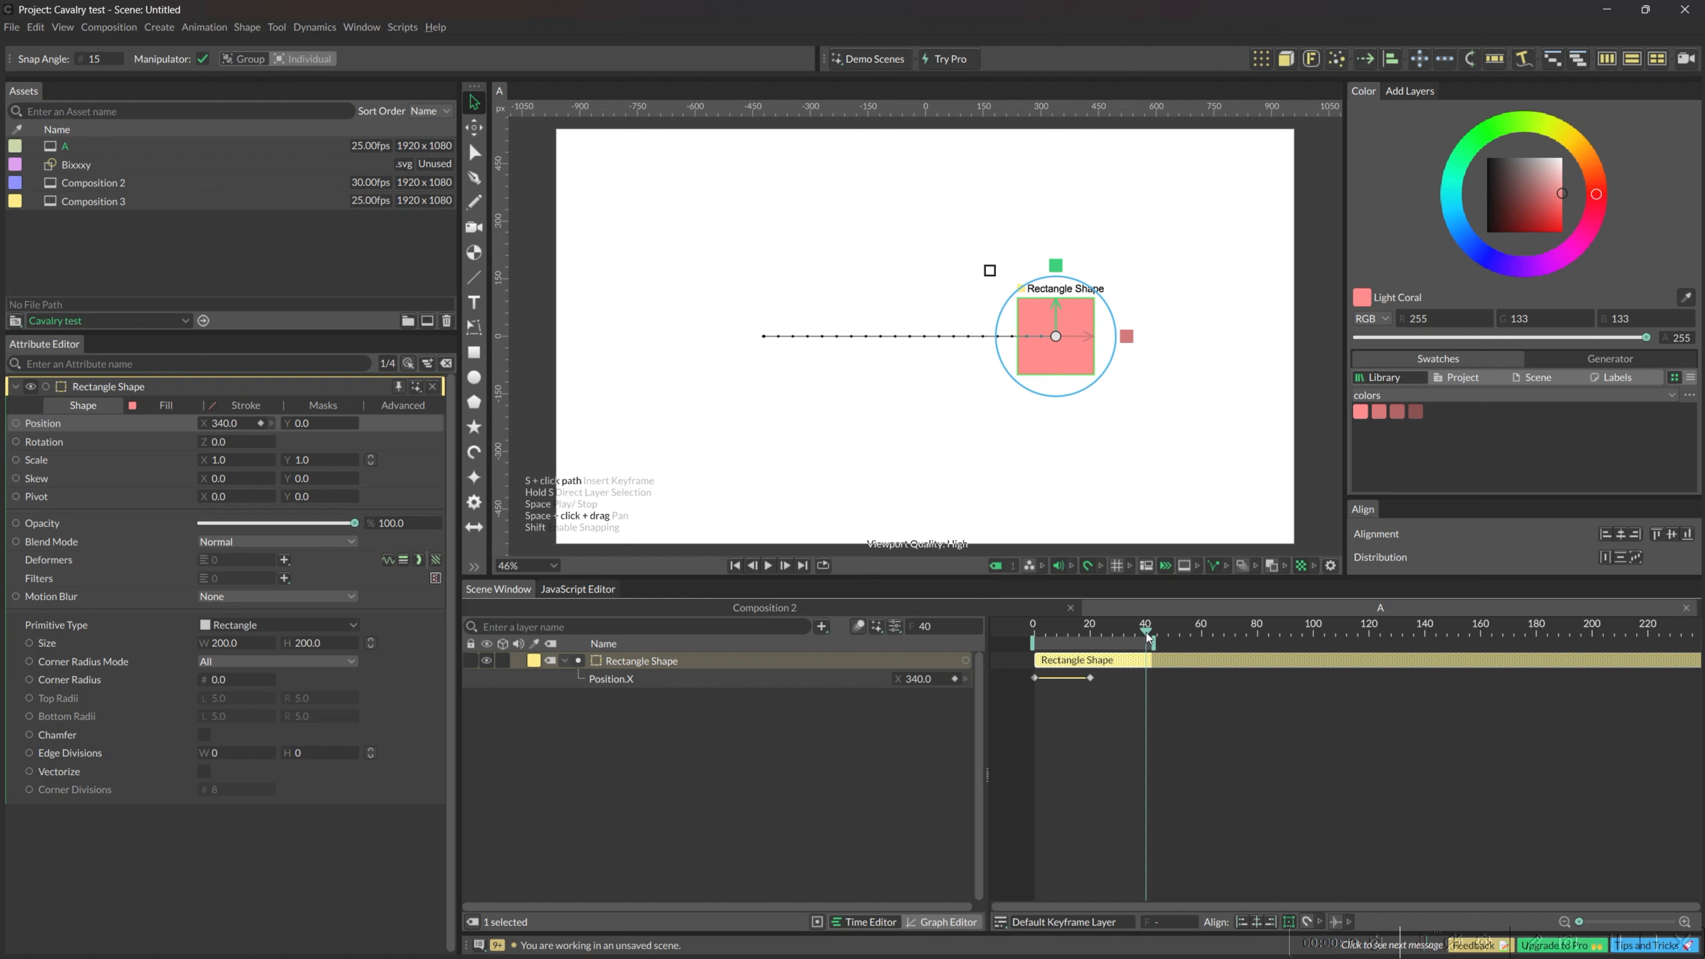
{"action": "left_click", "coordinate": [1034, 679]}
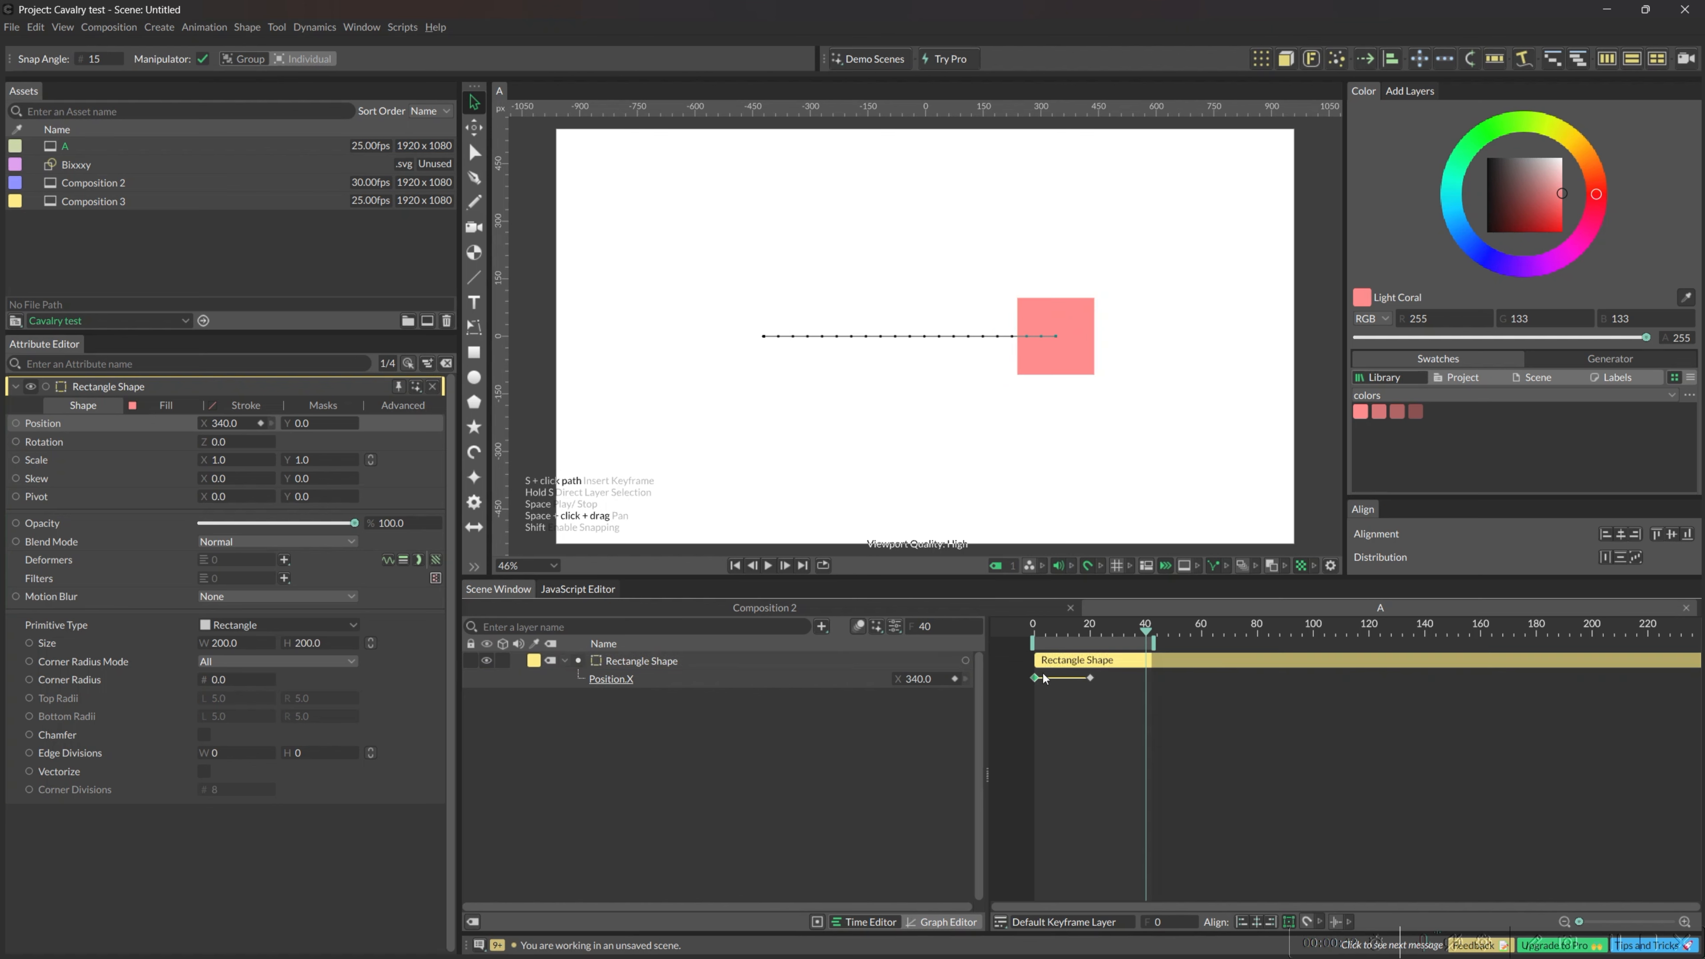
{"action": "key", "text": "ctrl+c"}
{"action": "key", "text": "ctrl+v"}
{"action": "left_click_drag", "start_coordinate": [1152, 684], "coordinate": [1023, 673]}
{"action": "left_click", "coordinate": [1089, 752]}
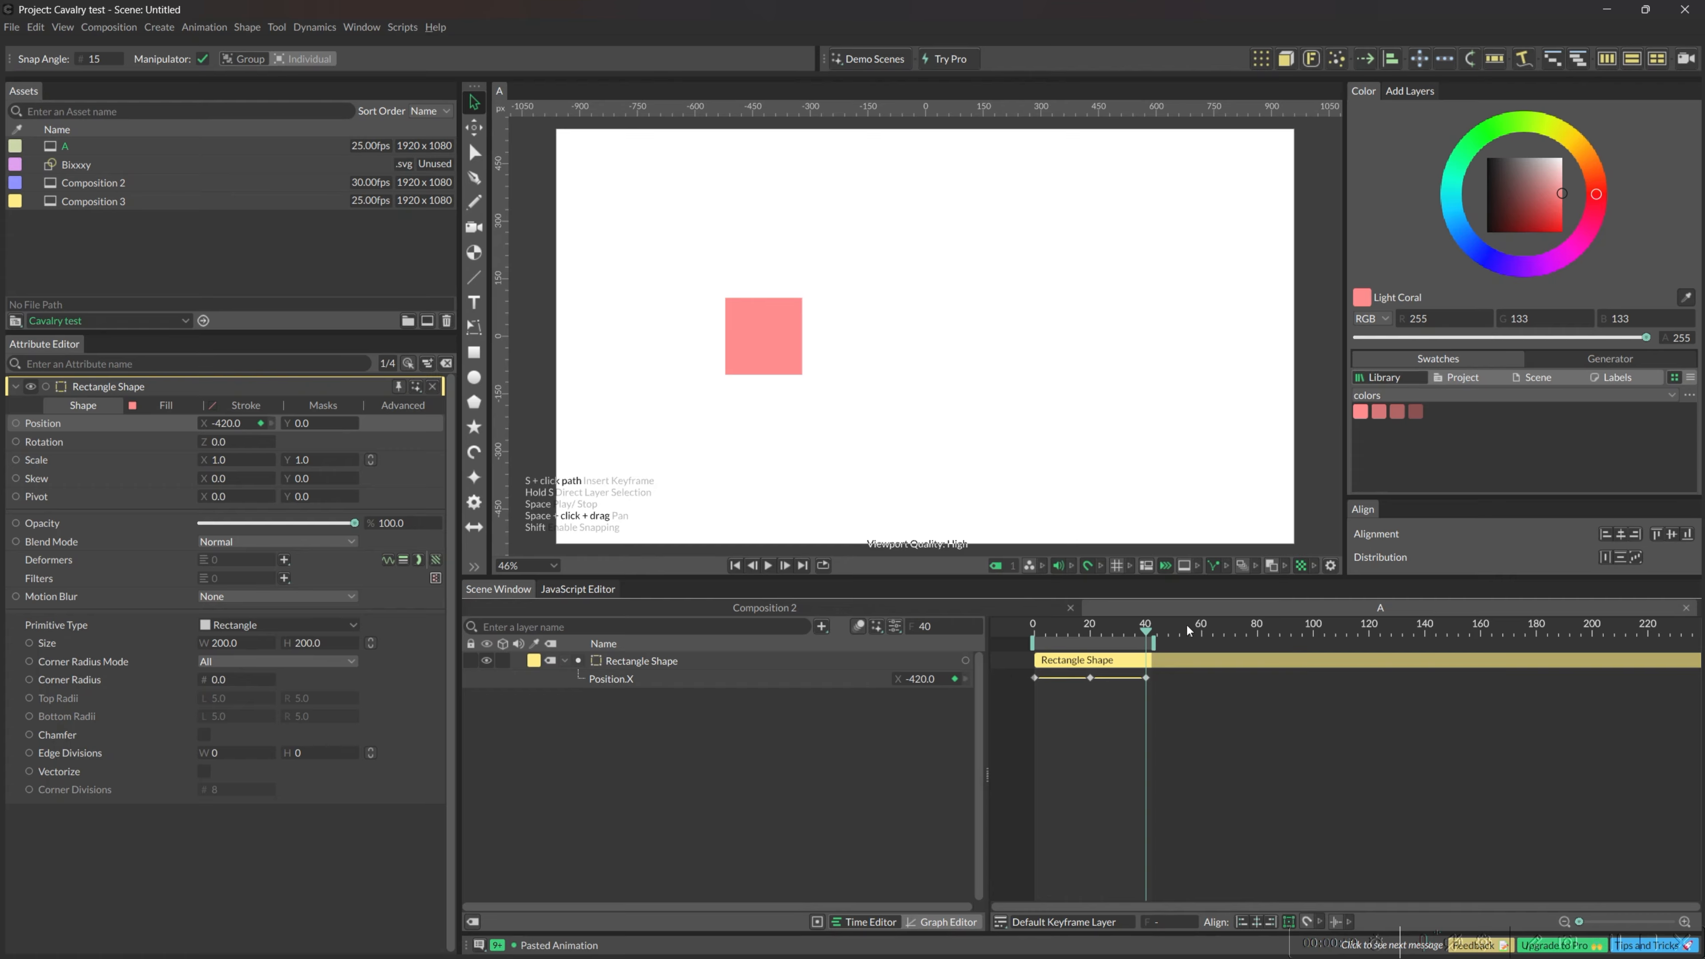
Set the end of the playback range at frame 40 and preview the rectangle's back-and-forth motion
{"action": "key", "text": "n"}
{"action": "key", "text": "space"}
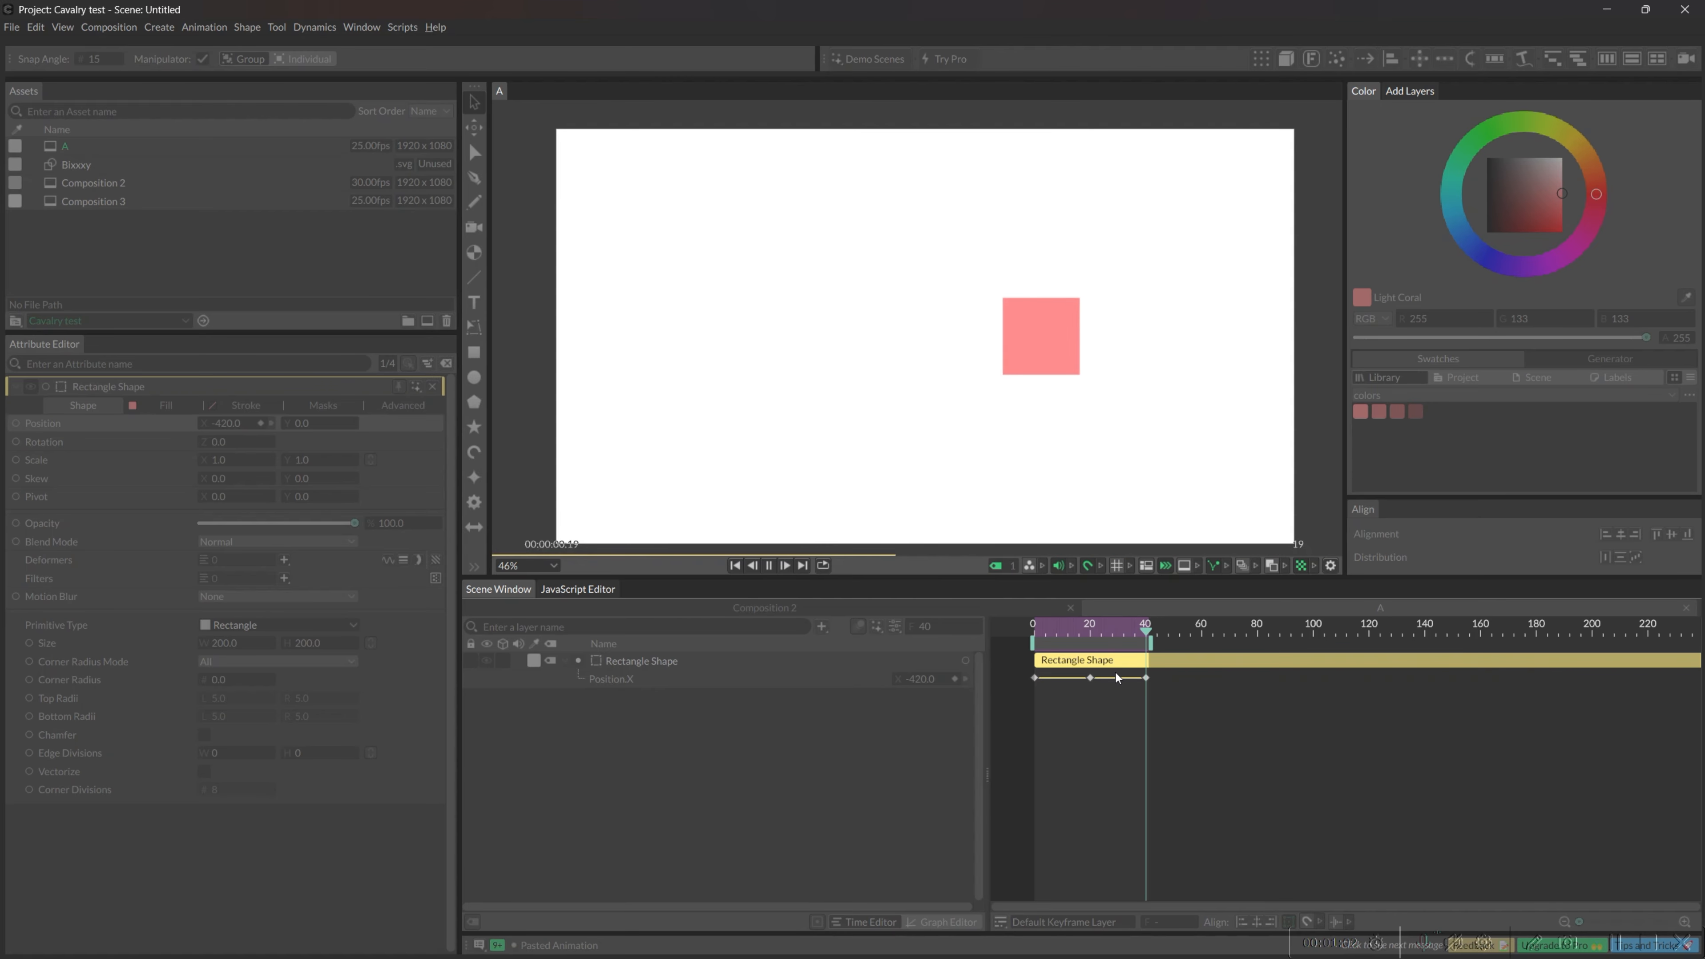
{"action": "key", "text": "space"}
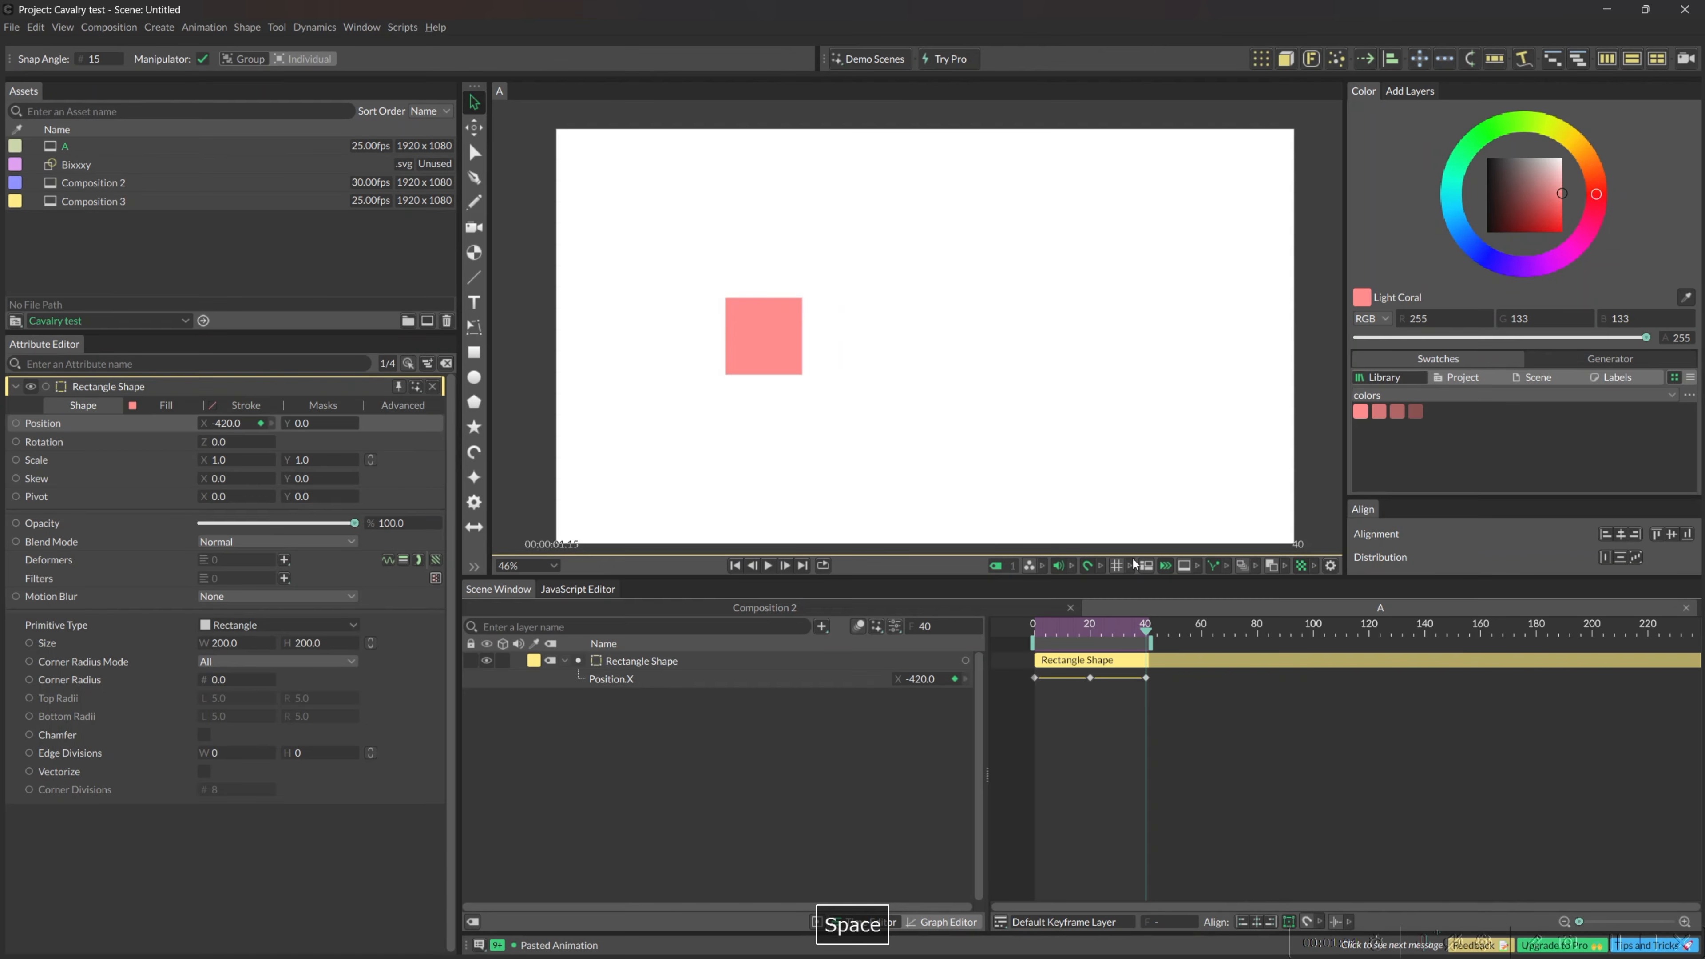
View the composition at 50%, 10% and 60% zoom, and fit it back into the viewport
{"action": "left_click", "coordinate": [549, 565]}
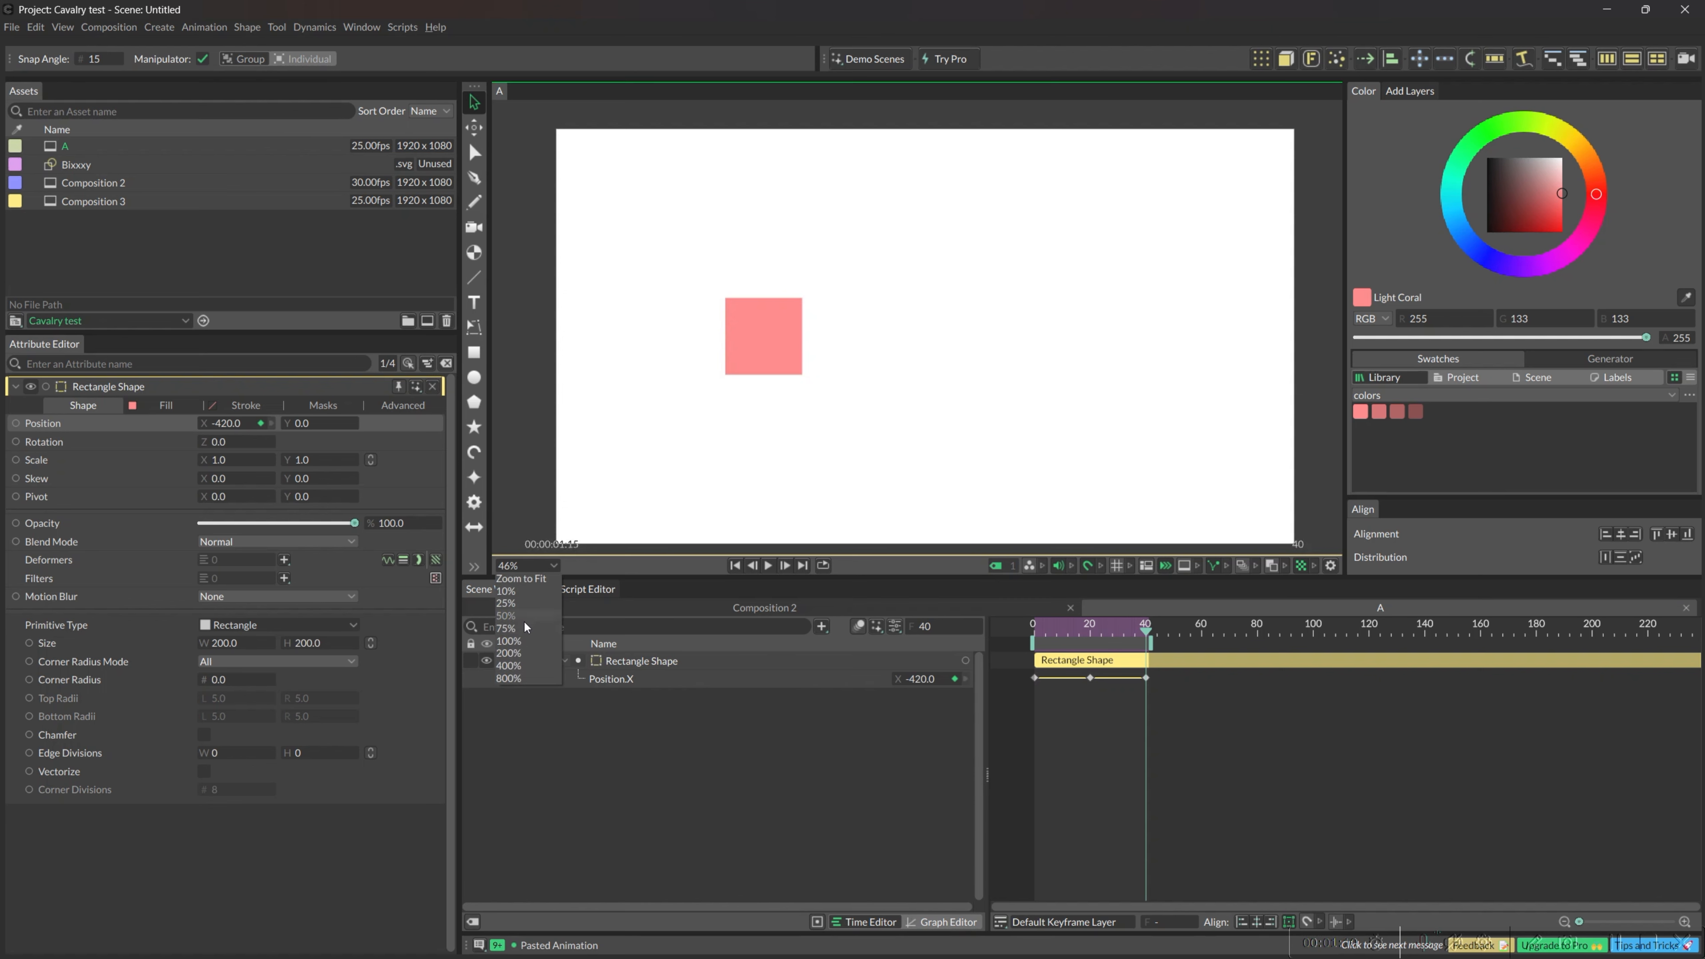
{"action": "left_click", "coordinate": [524, 620]}
{"action": "left_click", "coordinate": [545, 566]}
{"action": "left_click", "coordinate": [523, 590]}
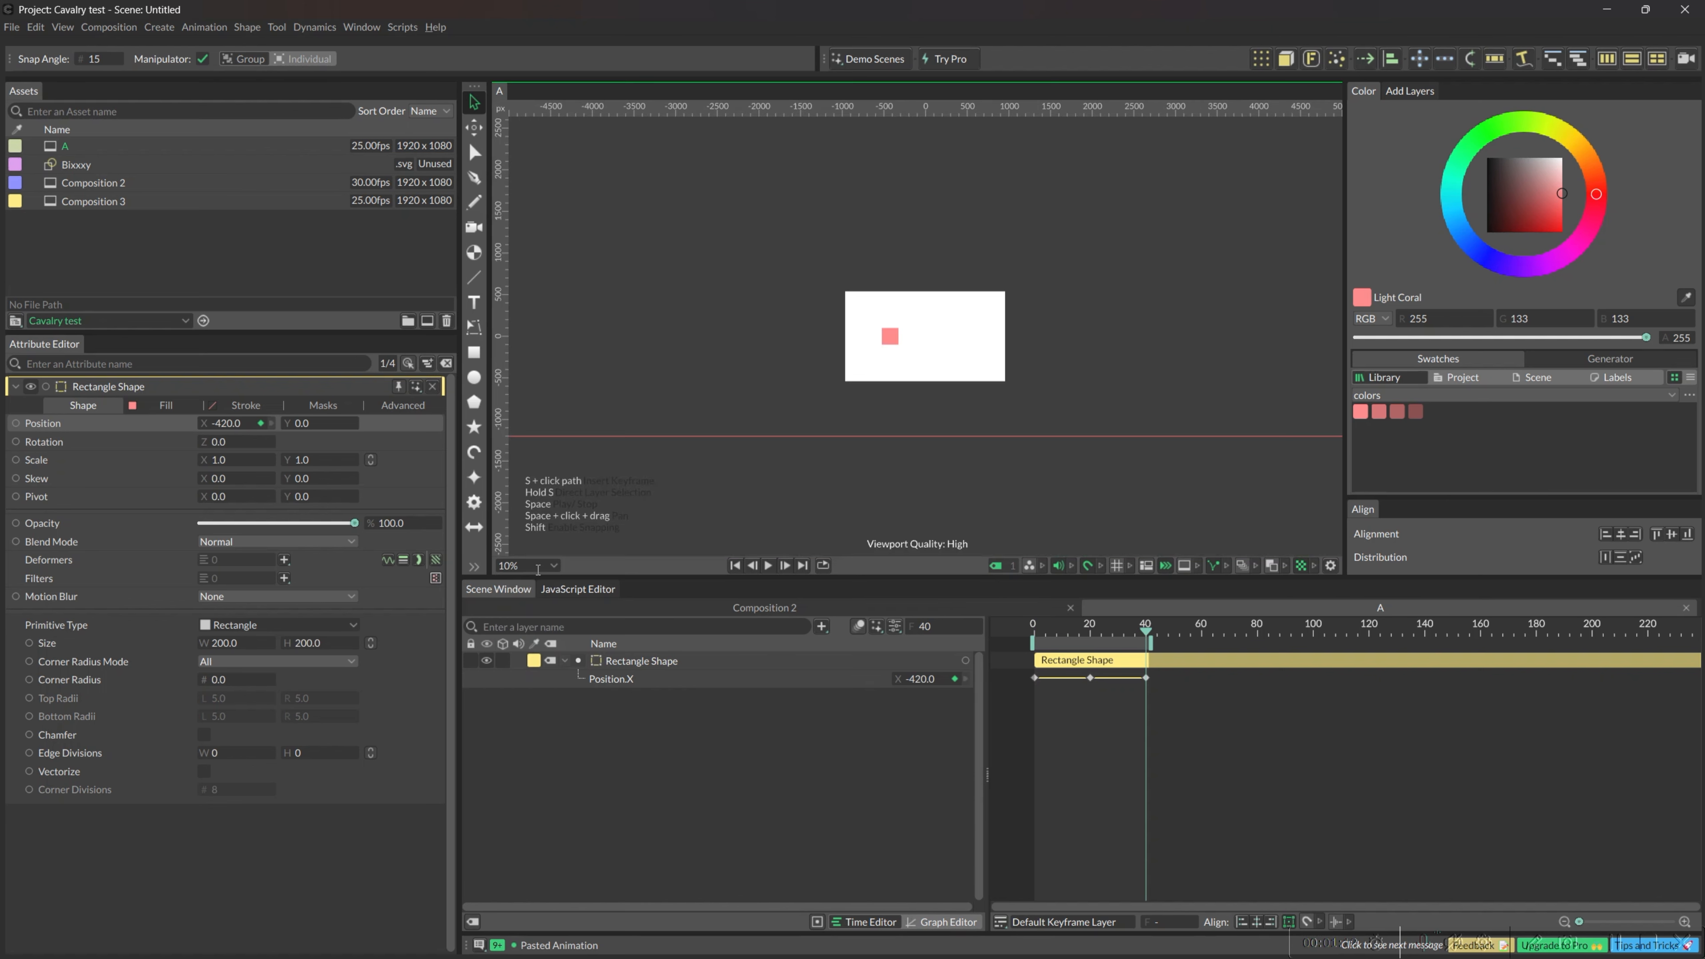
{"action": "left_click", "coordinate": [548, 565]}
{"action": "left_click", "coordinate": [541, 579]}
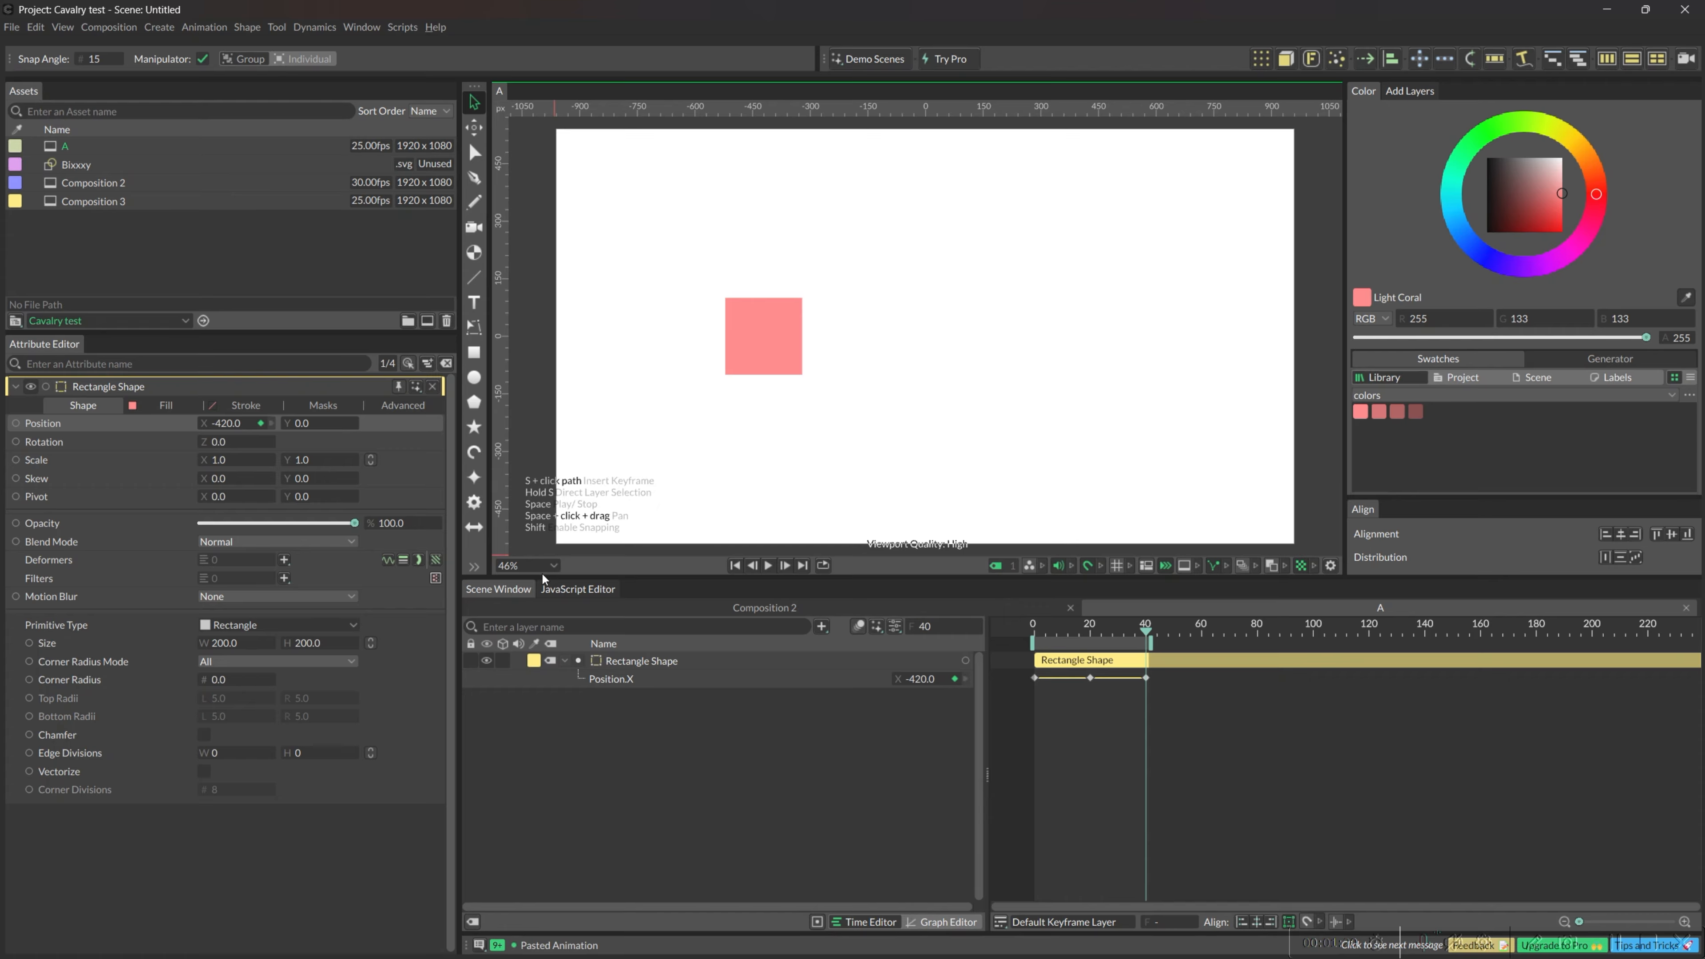
{"action": "left_click", "coordinate": [517, 565]}
{"action": "type", "text": "60"}
{"action": "key", "text": "Return"}
{"action": "left_click", "coordinate": [553, 565]}
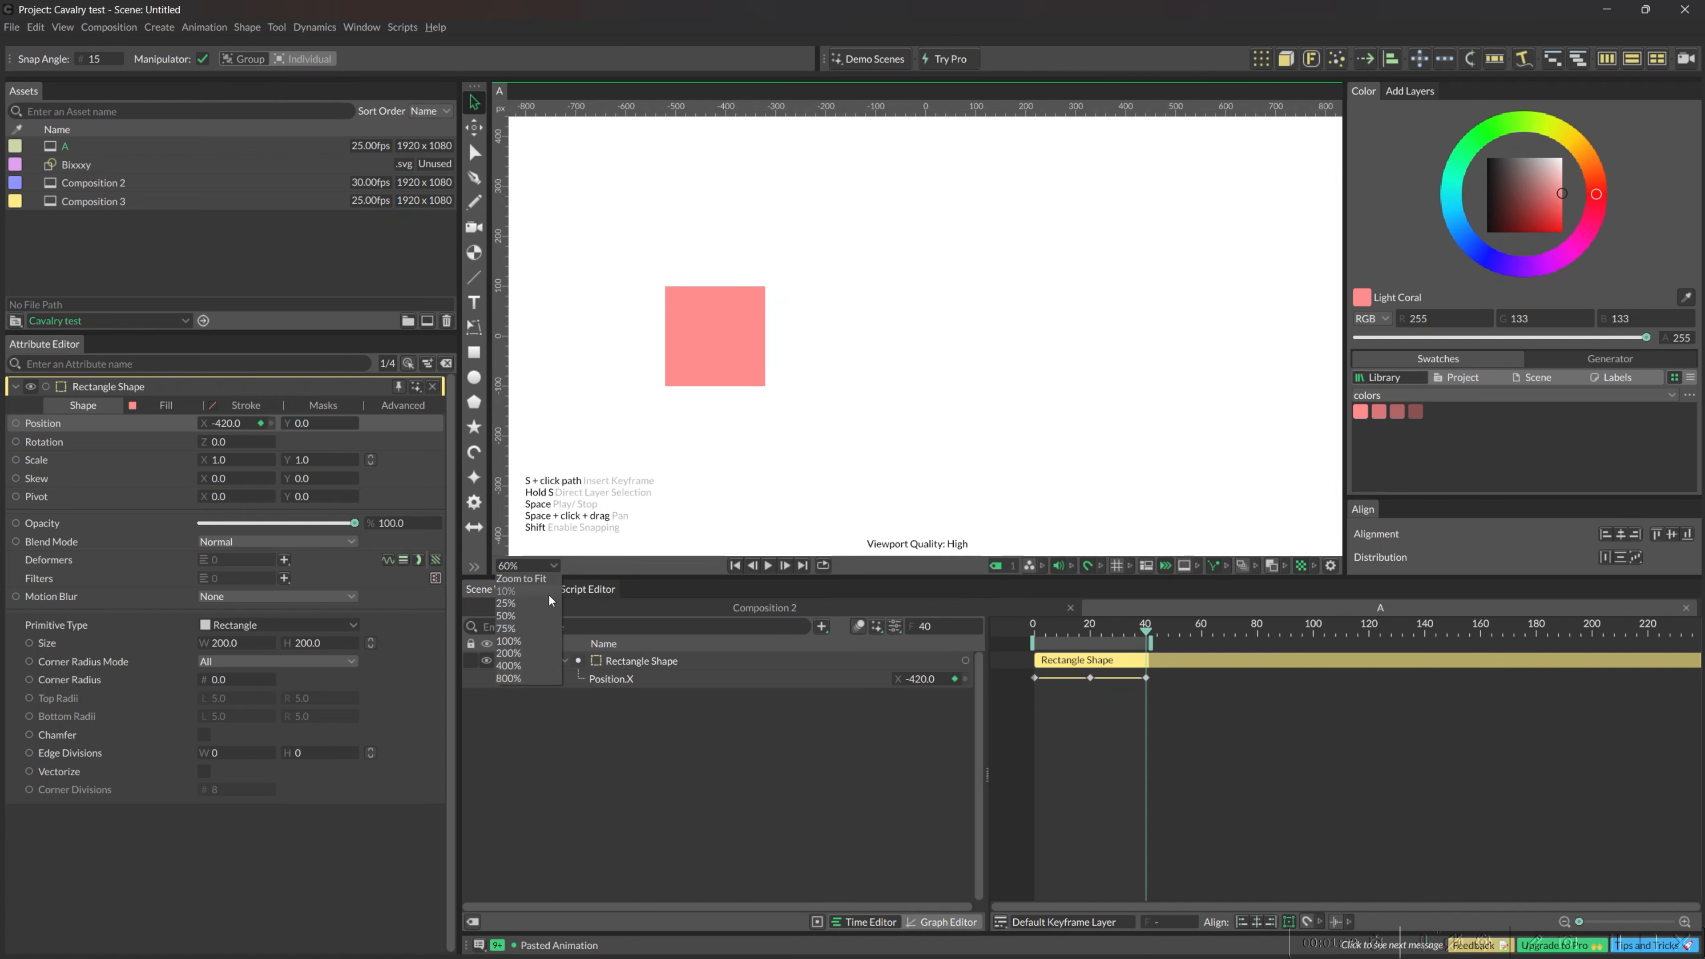
{"action": "left_click", "coordinate": [549, 596]}
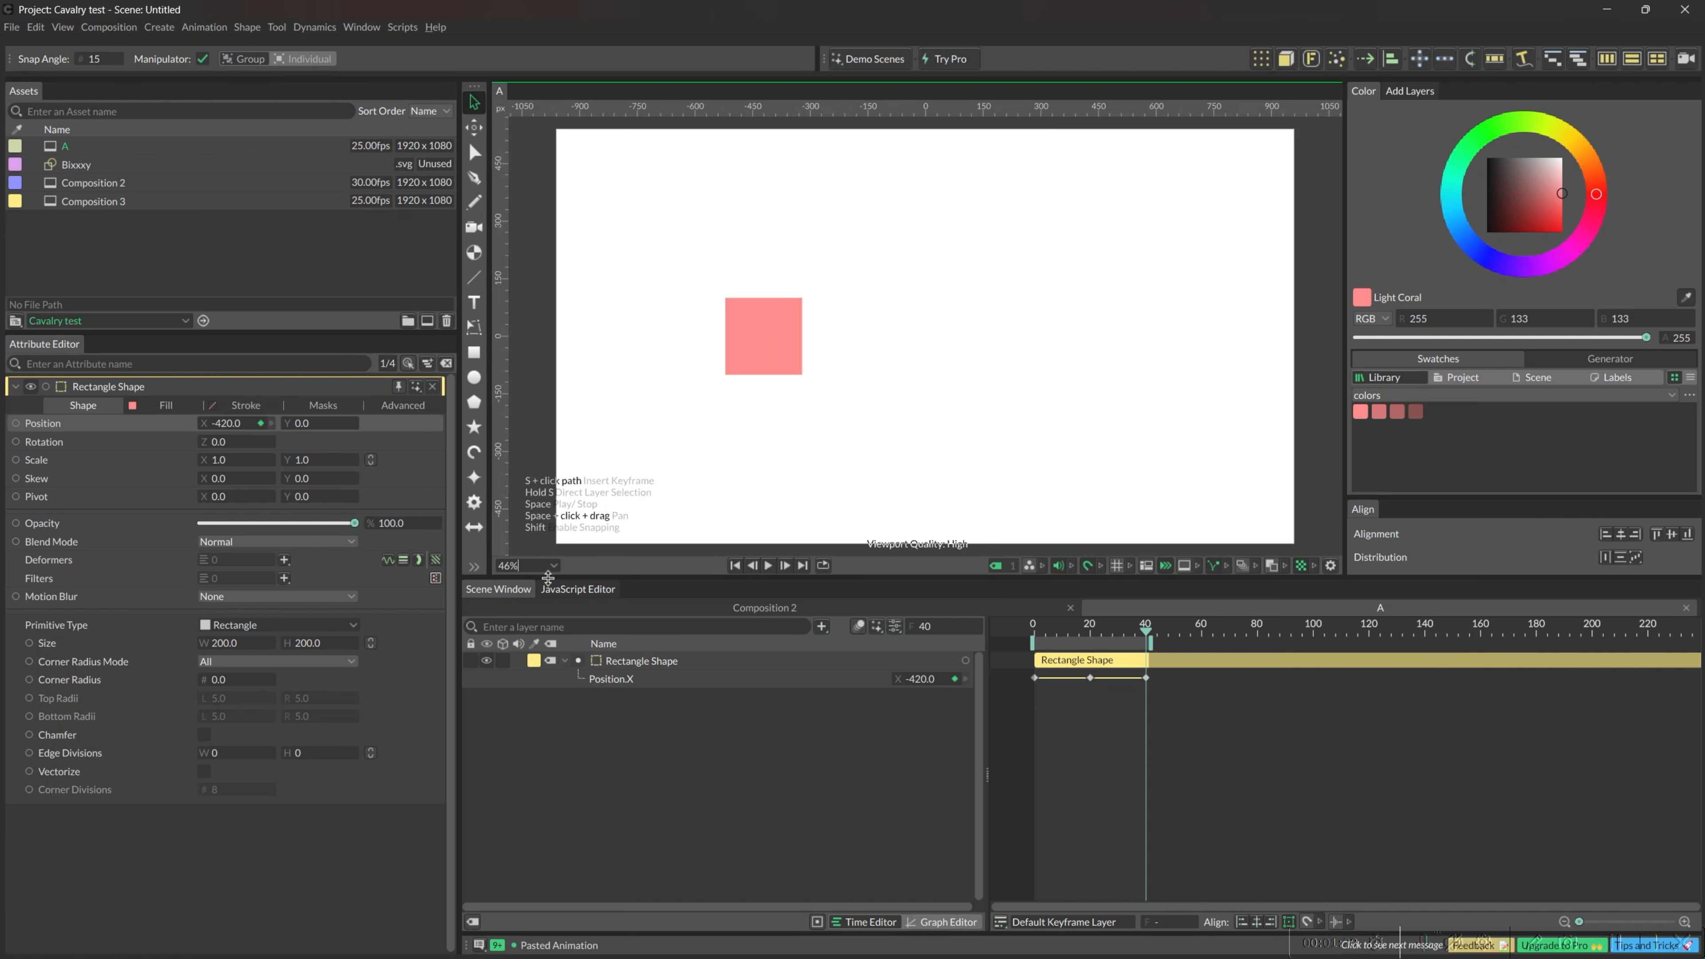
Play and pause the rectangle animation repeatedly to check its movement
{"action": "left_click", "coordinate": [769, 566]}
{"action": "left_click", "coordinate": [769, 566]}
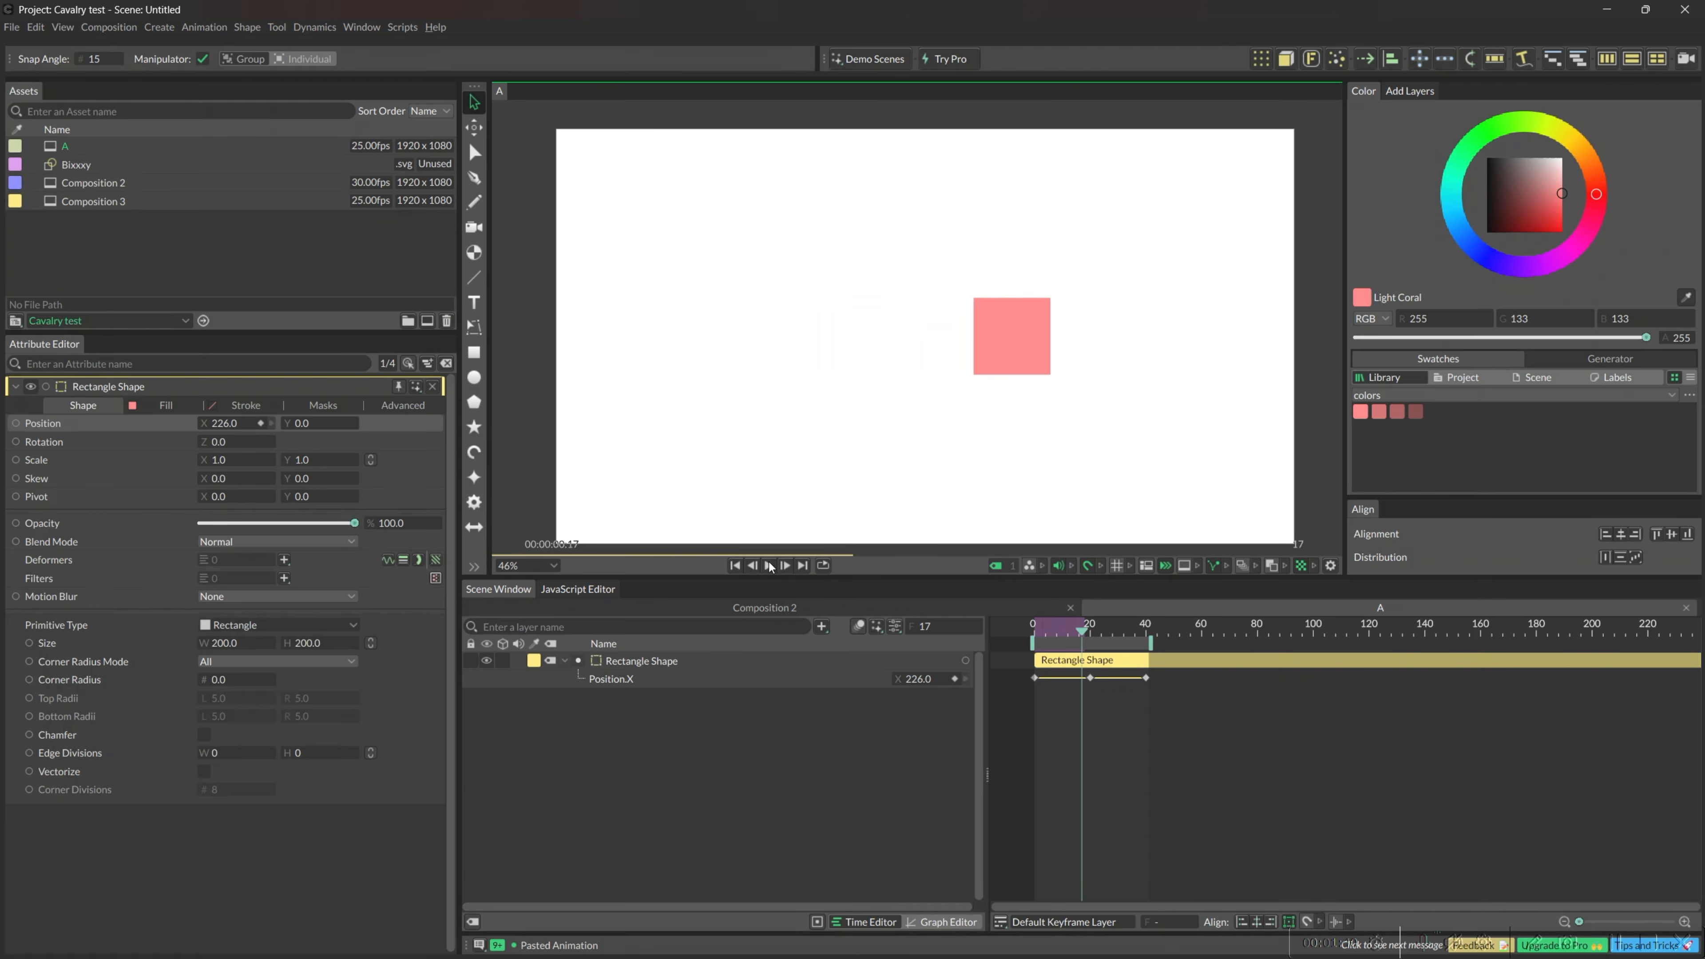
{"action": "key", "text": "space"}
{"action": "key", "text": "space"}
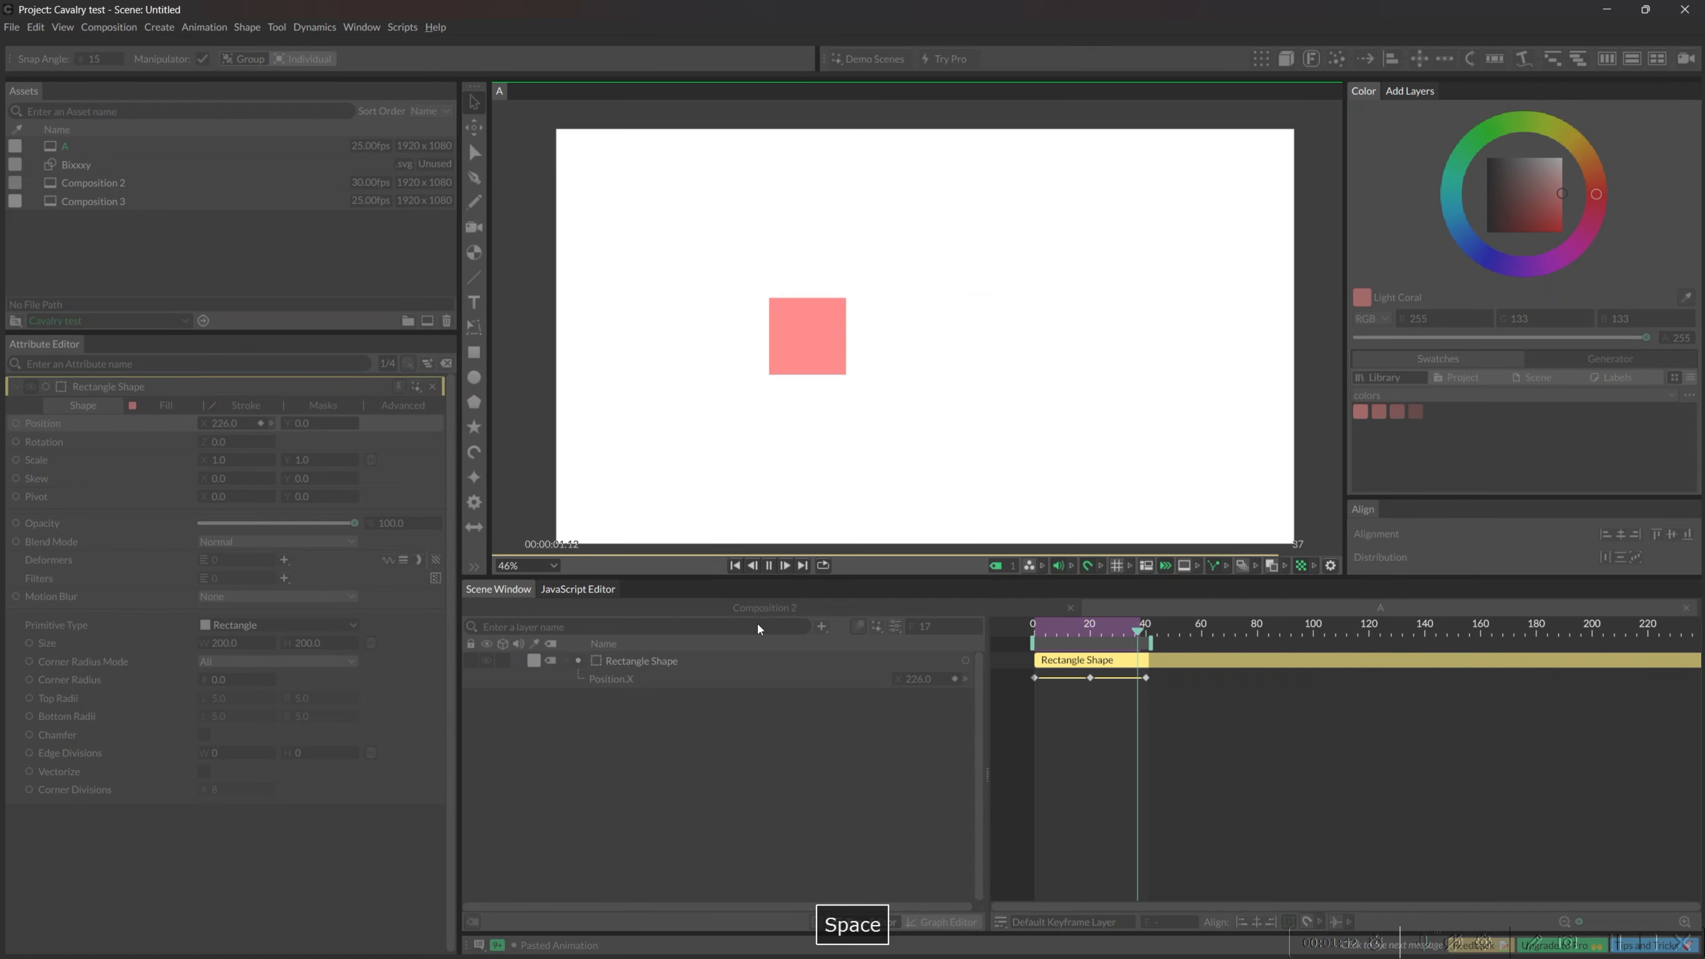
{"action": "key", "text": "space"}
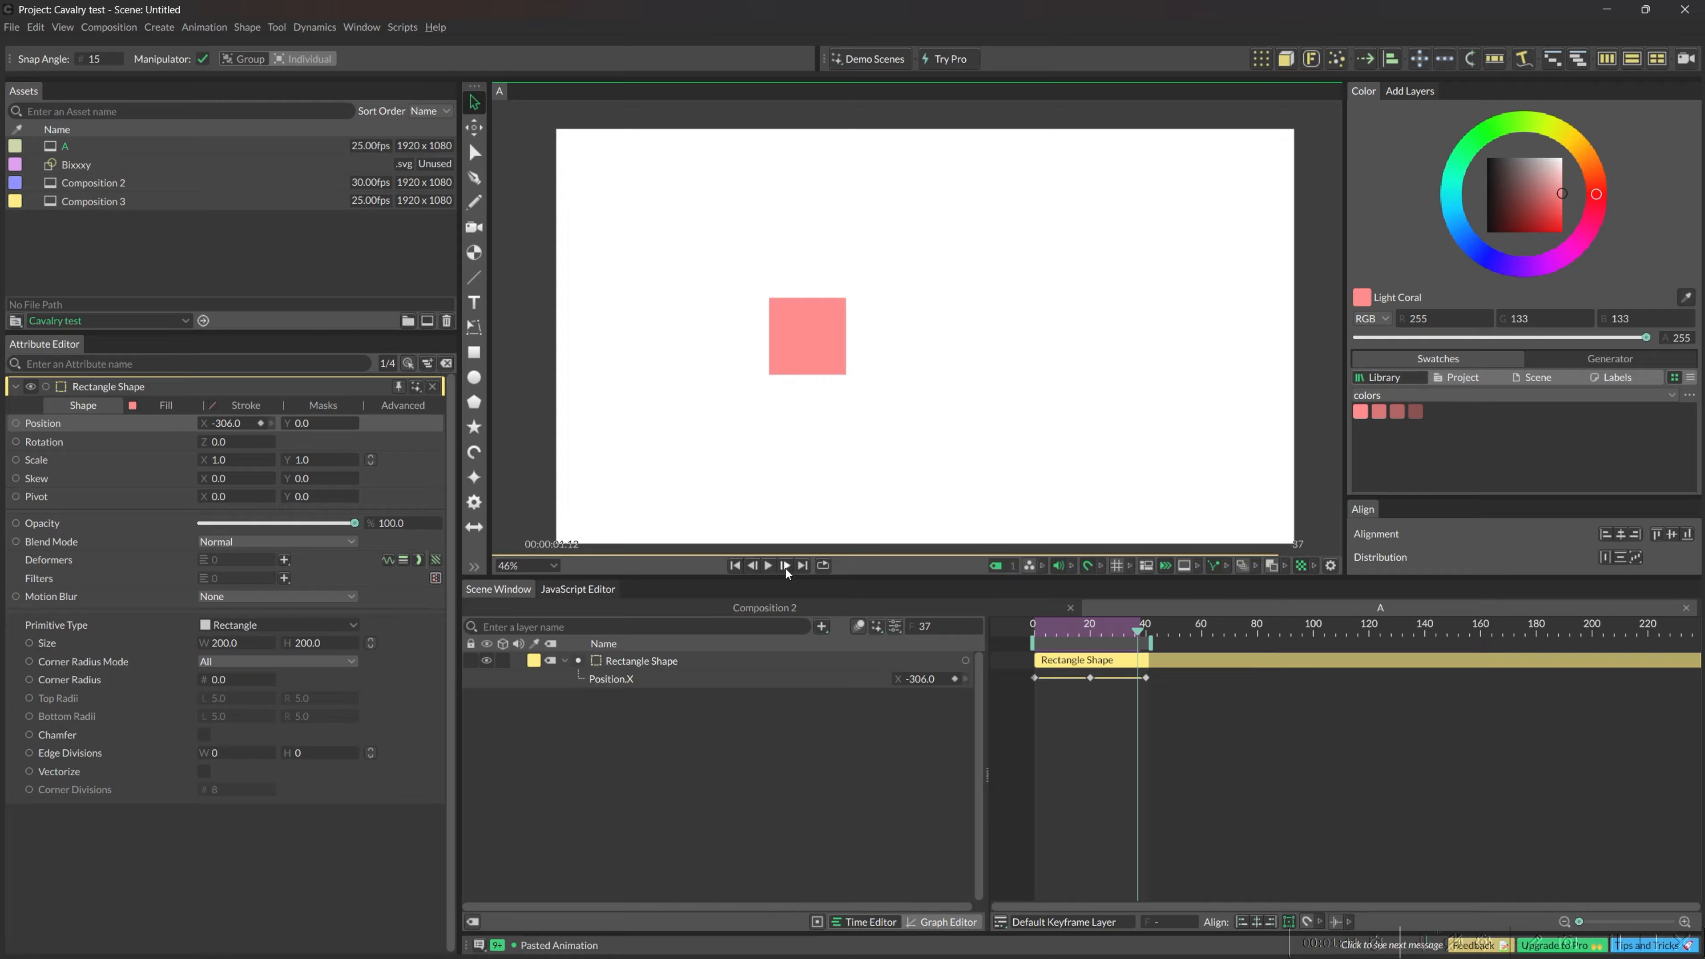
Step backwards through the animation frame by frame and jump between the playback range's last and first frames
{"action": "left_click", "coordinate": [752, 566]}
{"action": "left_click", "coordinate": [755, 565]}
{"action": "left_click", "coordinate": [754, 566]}
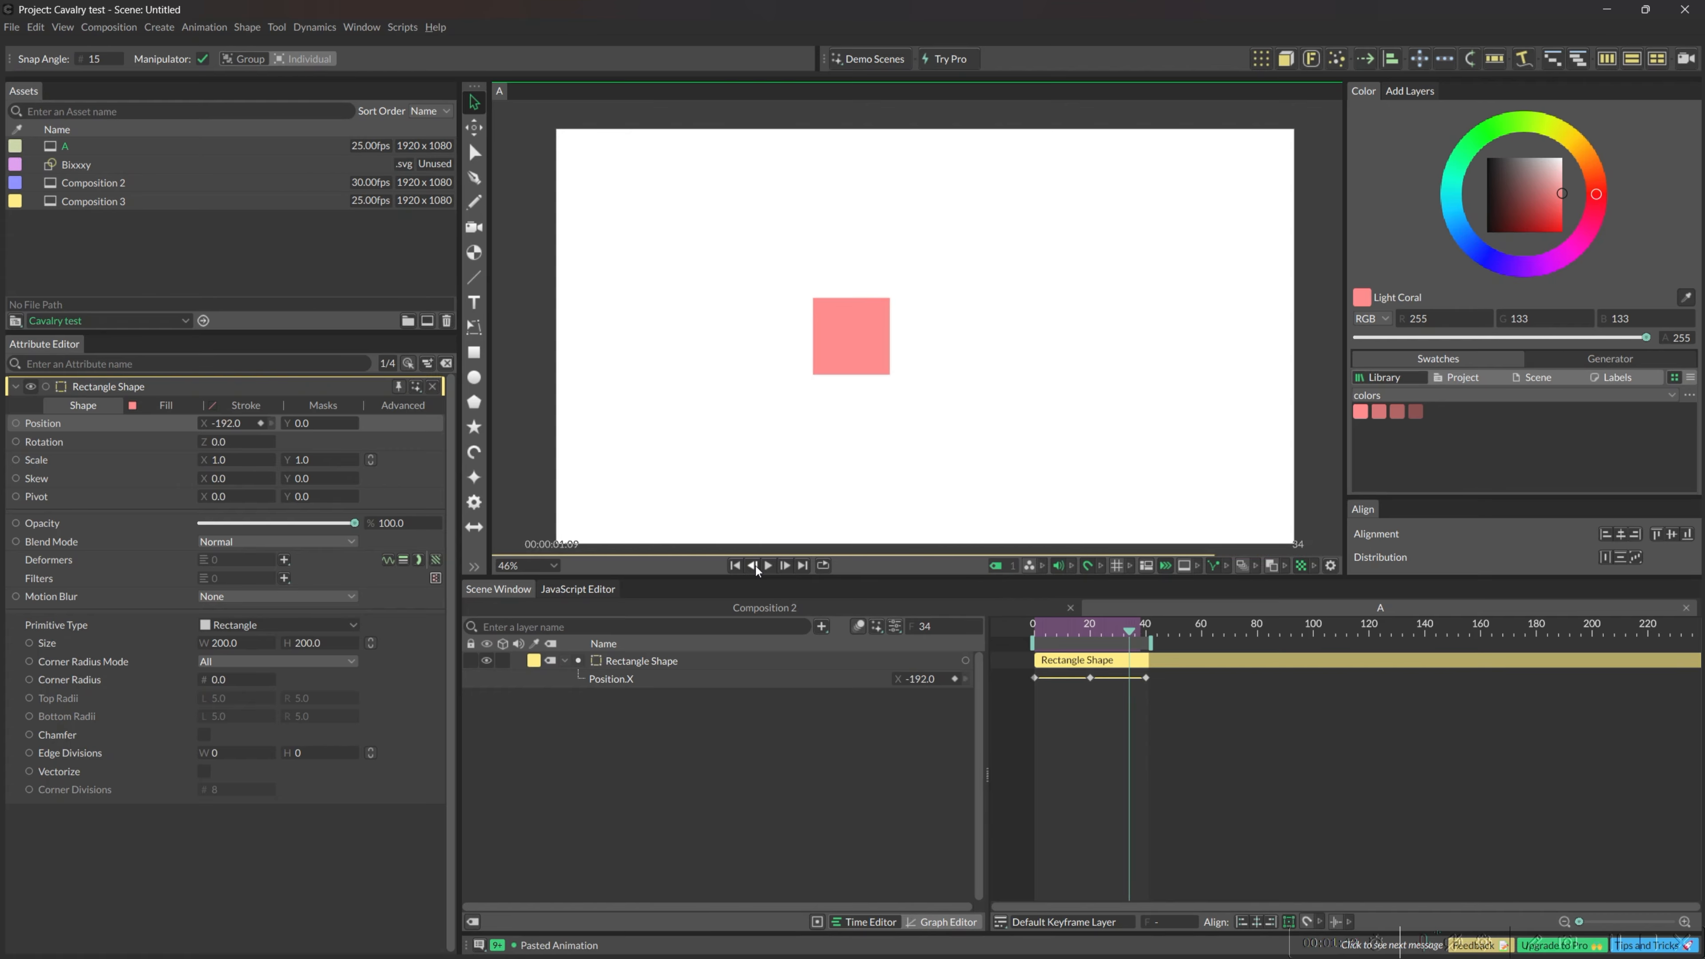
{"action": "left_click", "coordinate": [754, 566]}
{"action": "left_click", "coordinate": [754, 565]}
{"action": "left_click", "coordinate": [754, 566]}
{"action": "left_click", "coordinate": [753, 565]}
{"action": "left_click", "coordinate": [753, 566]}
{"action": "left_click", "coordinate": [753, 566]}
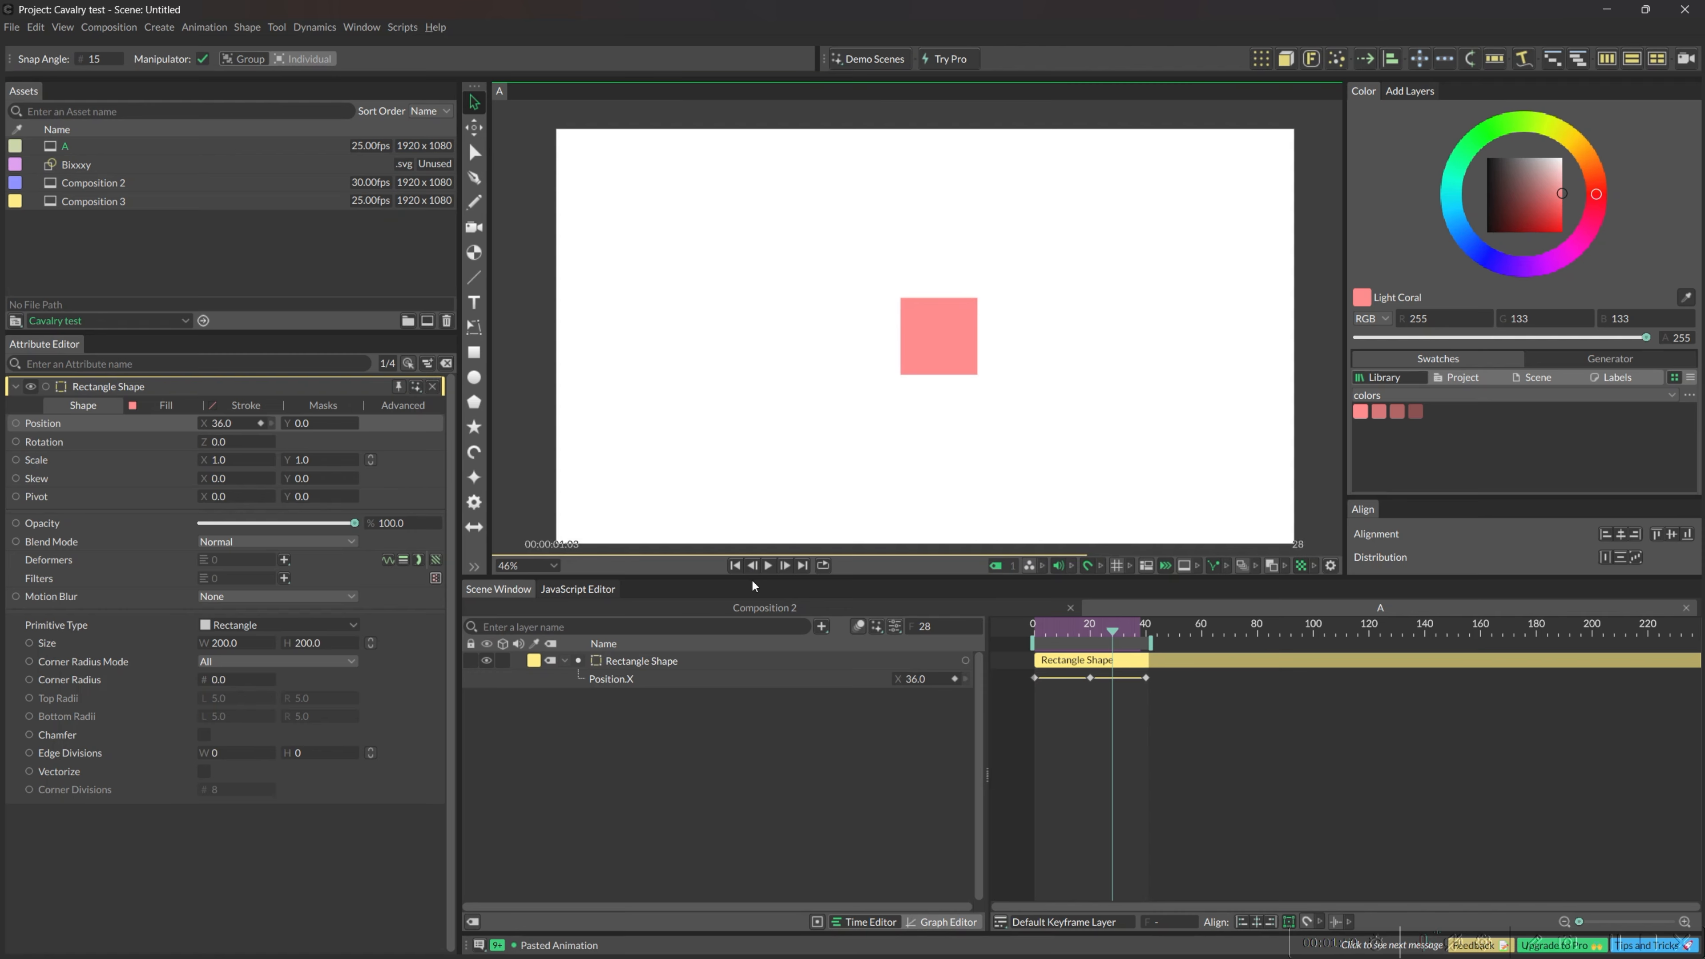
{"action": "left_click", "coordinate": [753, 565]}
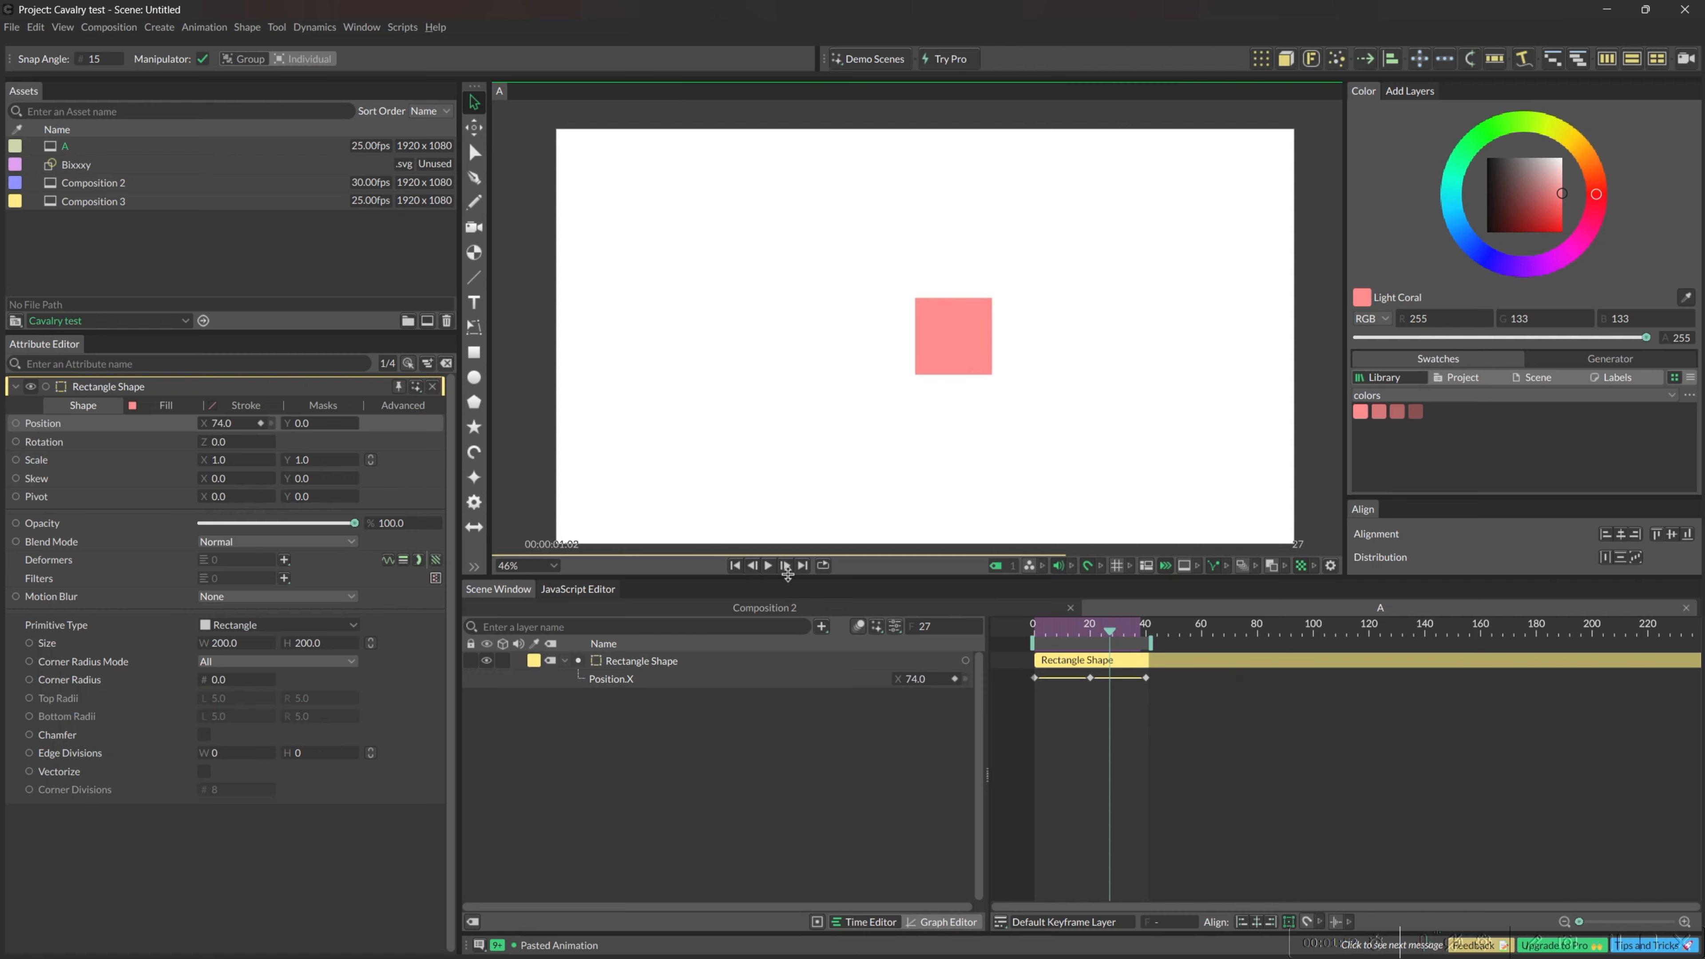
{"action": "left_click", "coordinate": [802, 565]}
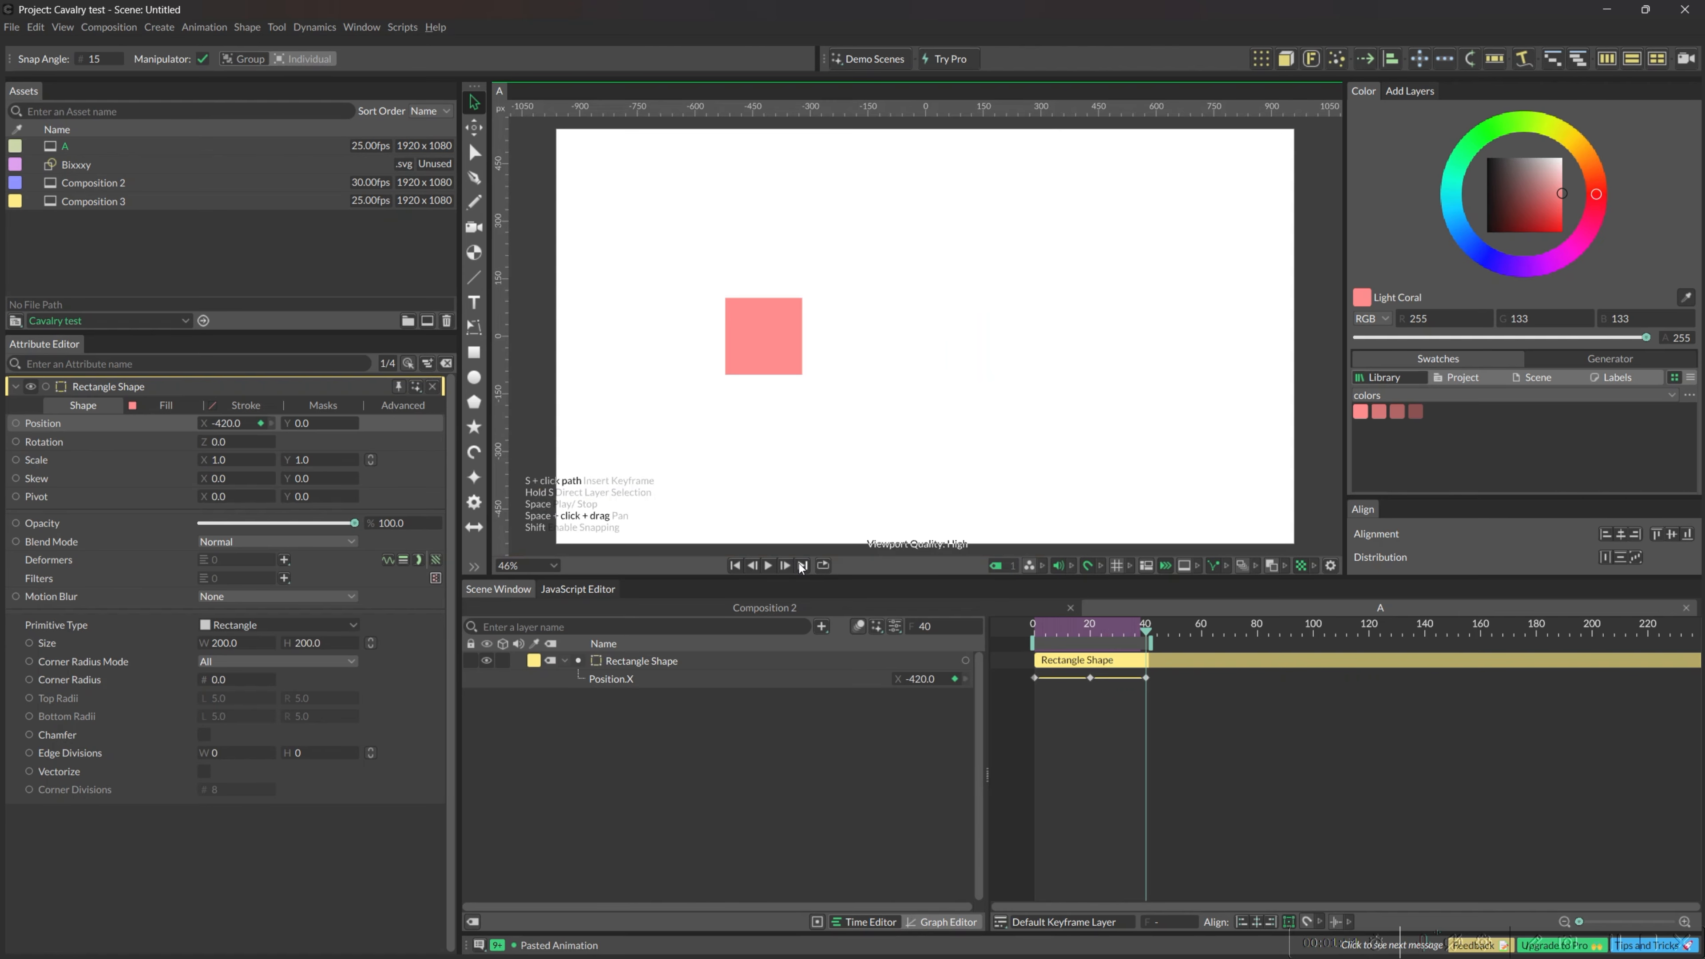
{"action": "left_click", "coordinate": [736, 565]}
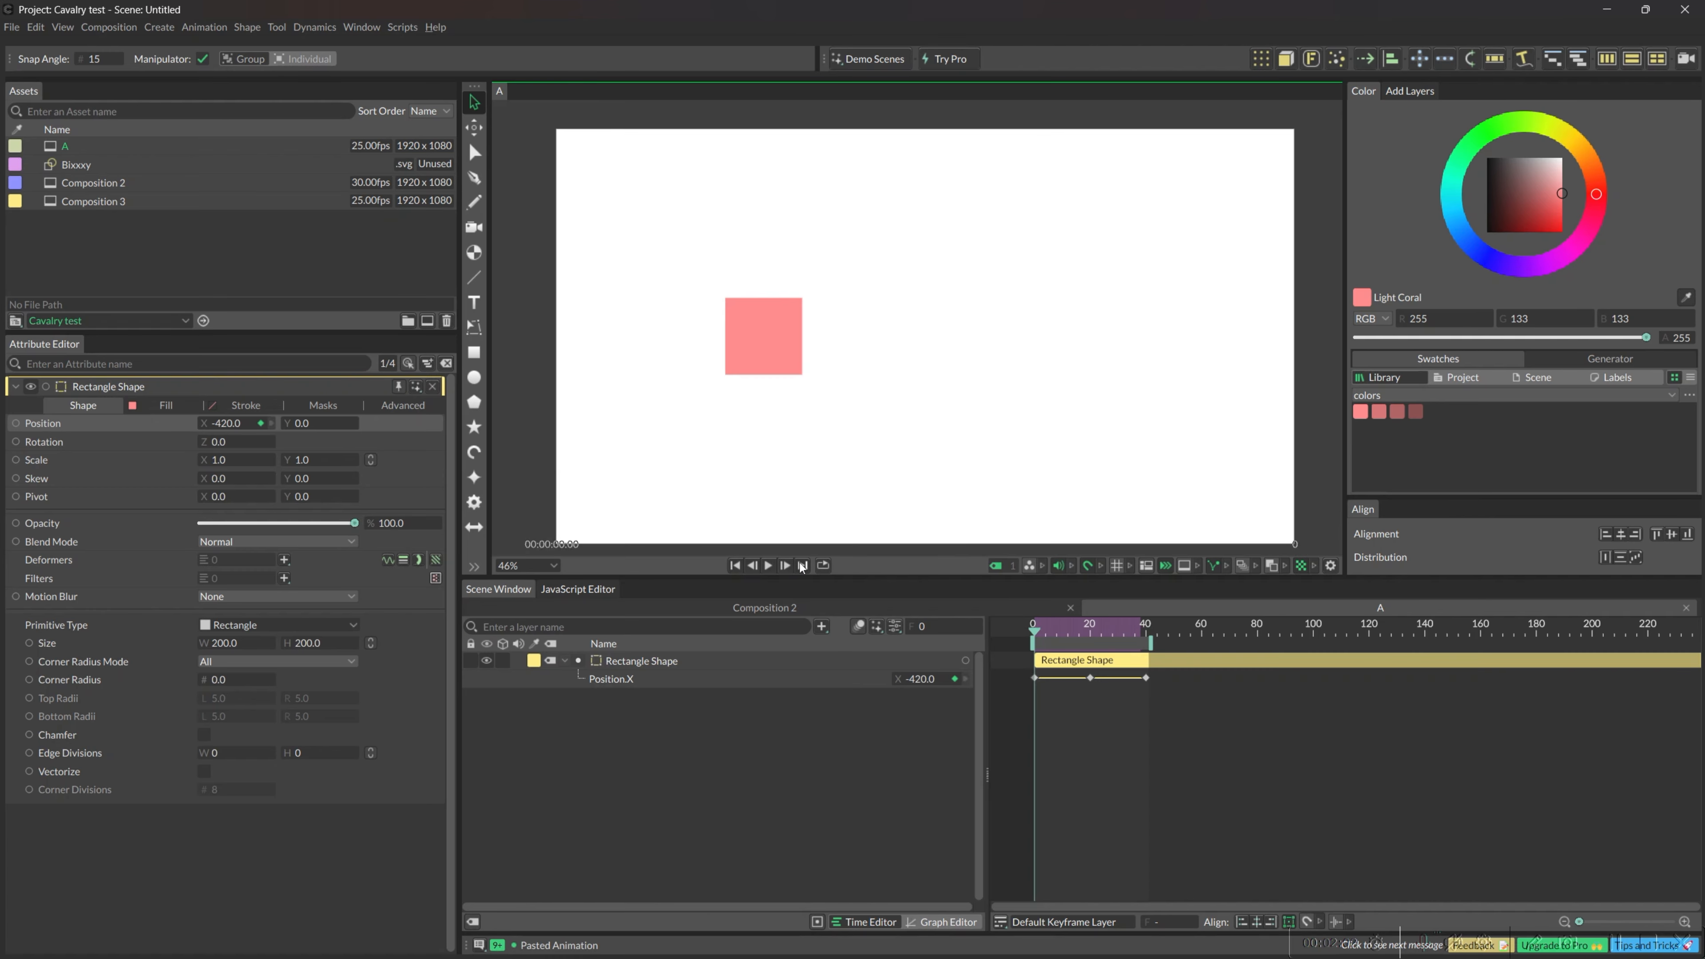
{"action": "left_click", "coordinate": [801, 566]}
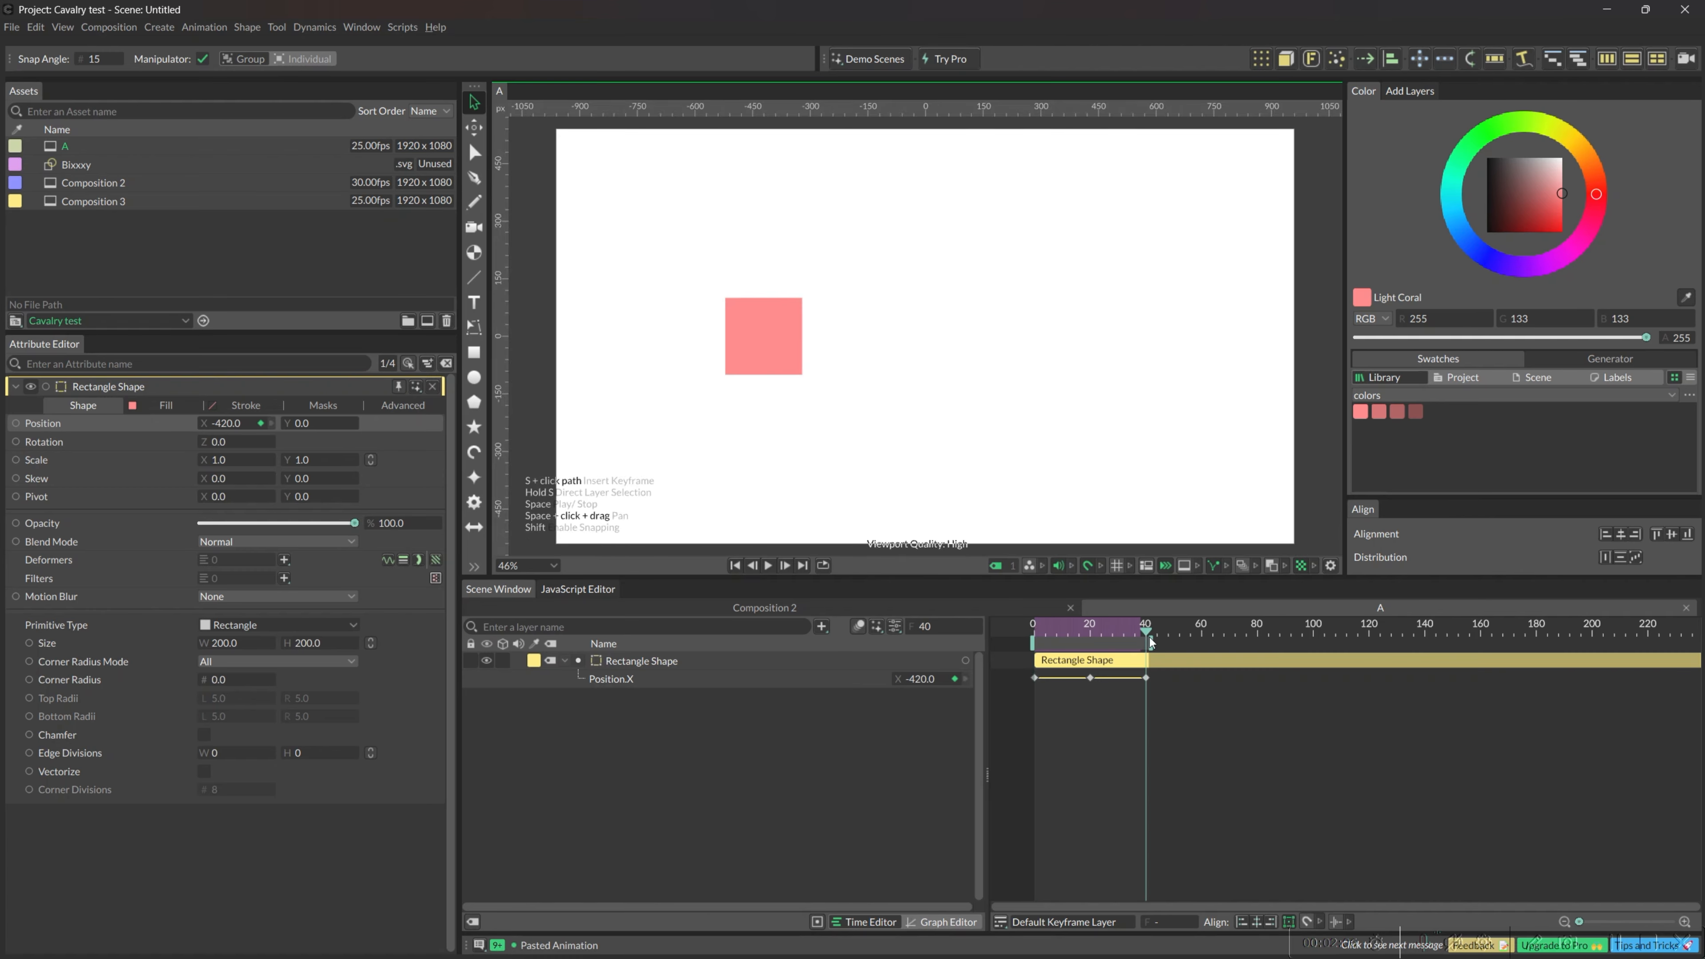
Trim the end of the playback range to frame 40 and preview the animation from the start in different loop modes
{"action": "left_click_drag", "start_coordinate": [1153, 643], "coordinate": [1147, 643]}
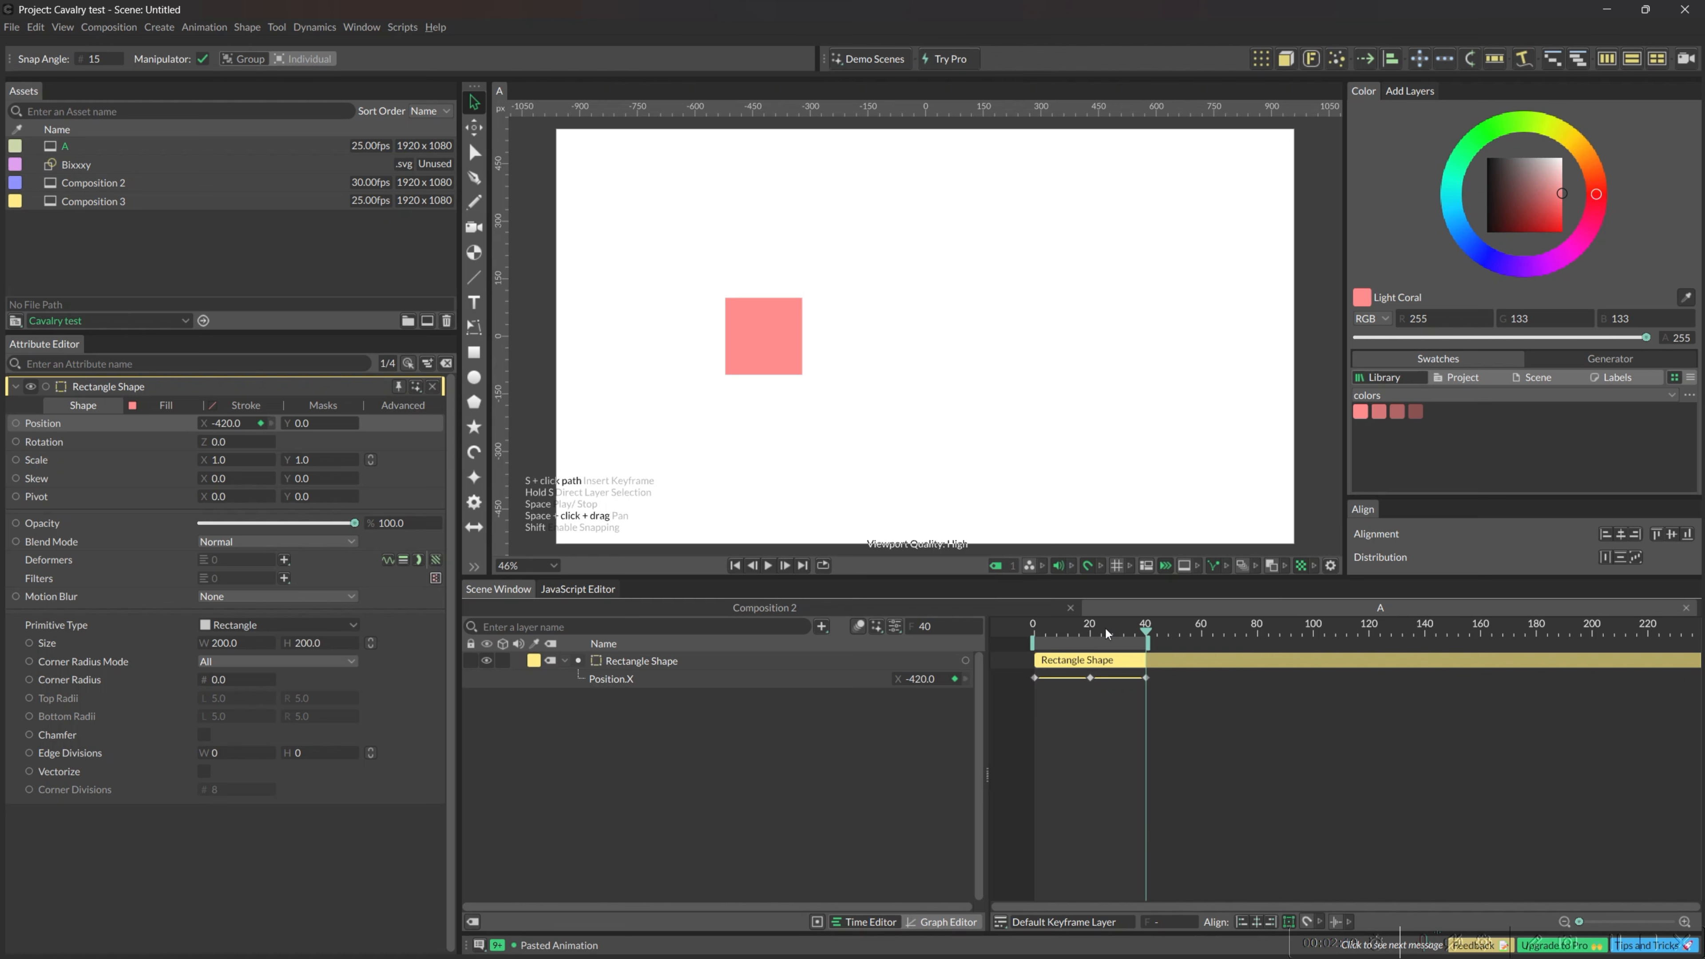
{"action": "left_click", "coordinate": [734, 565]}
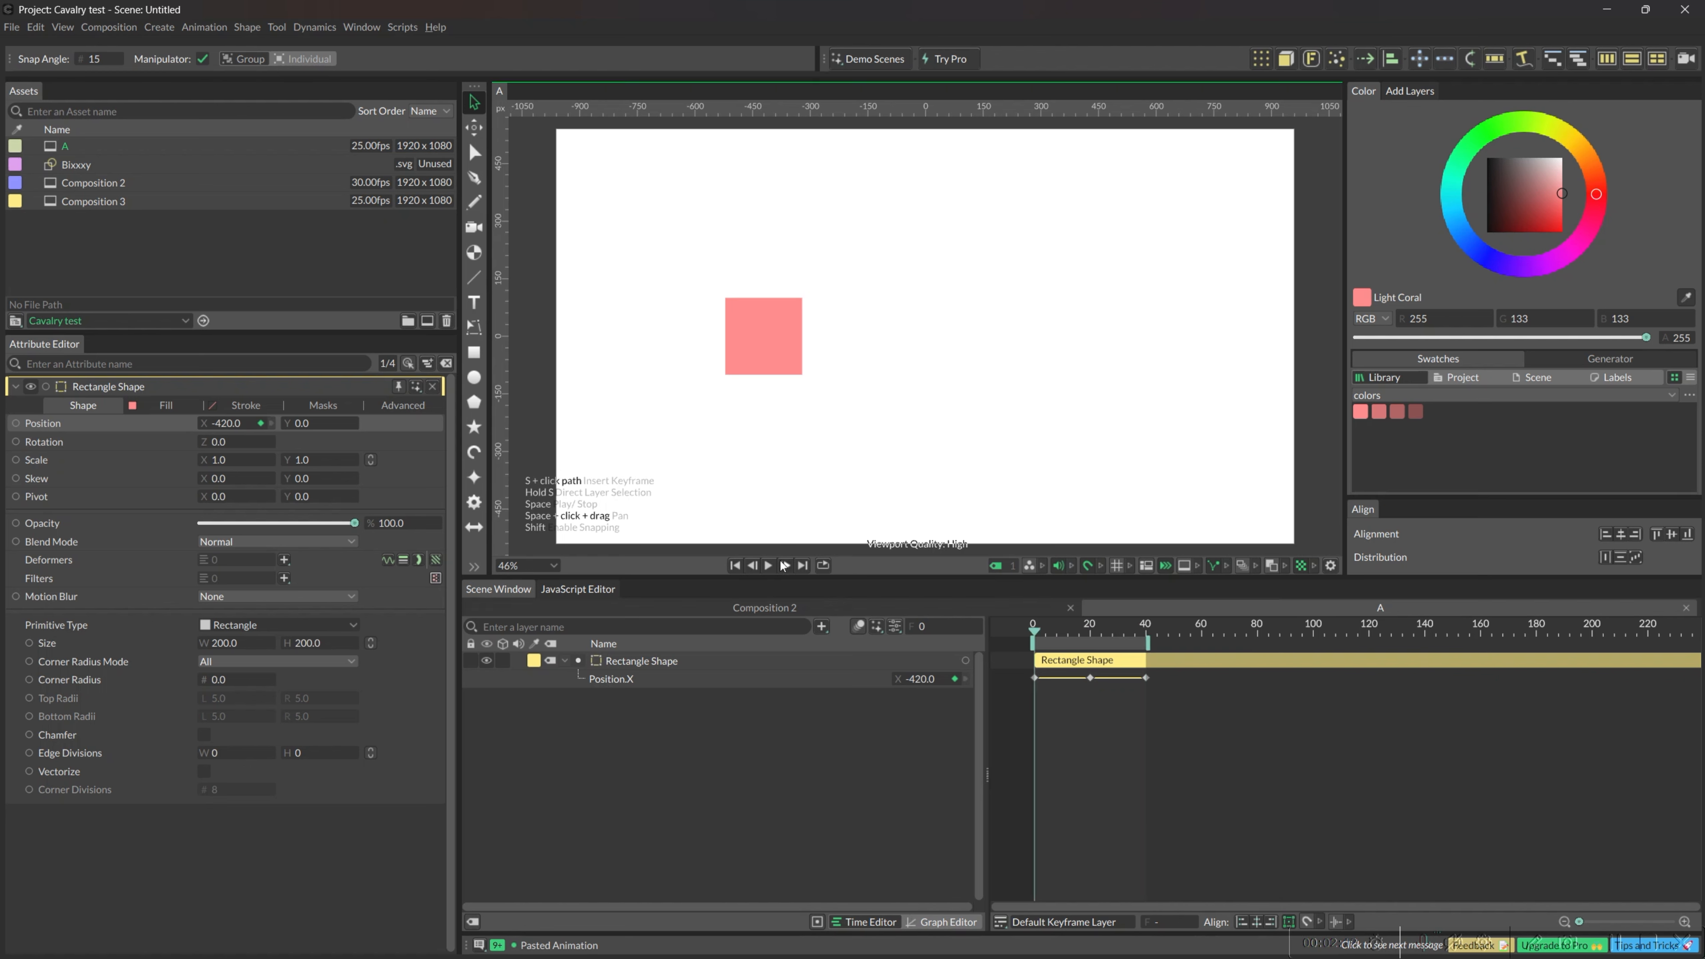
{"action": "left_click", "coordinate": [822, 566]}
{"action": "left_click", "coordinate": [824, 567]}
{"action": "key", "text": "space"}
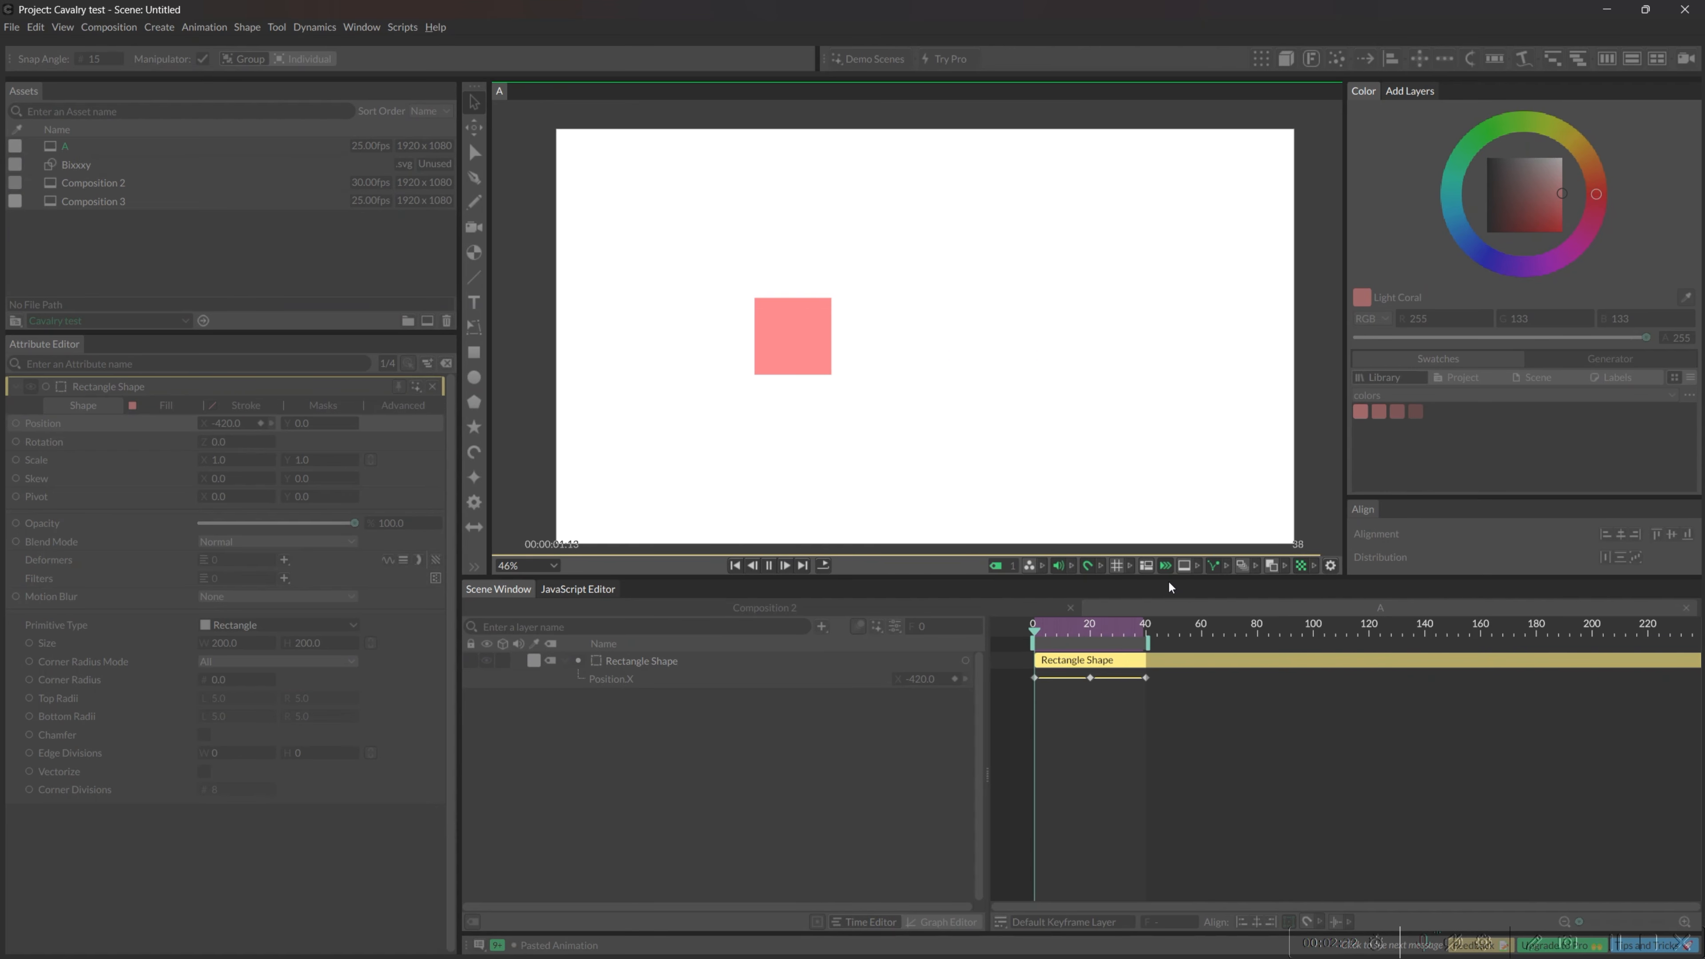
{"action": "left_click", "coordinate": [822, 566]}
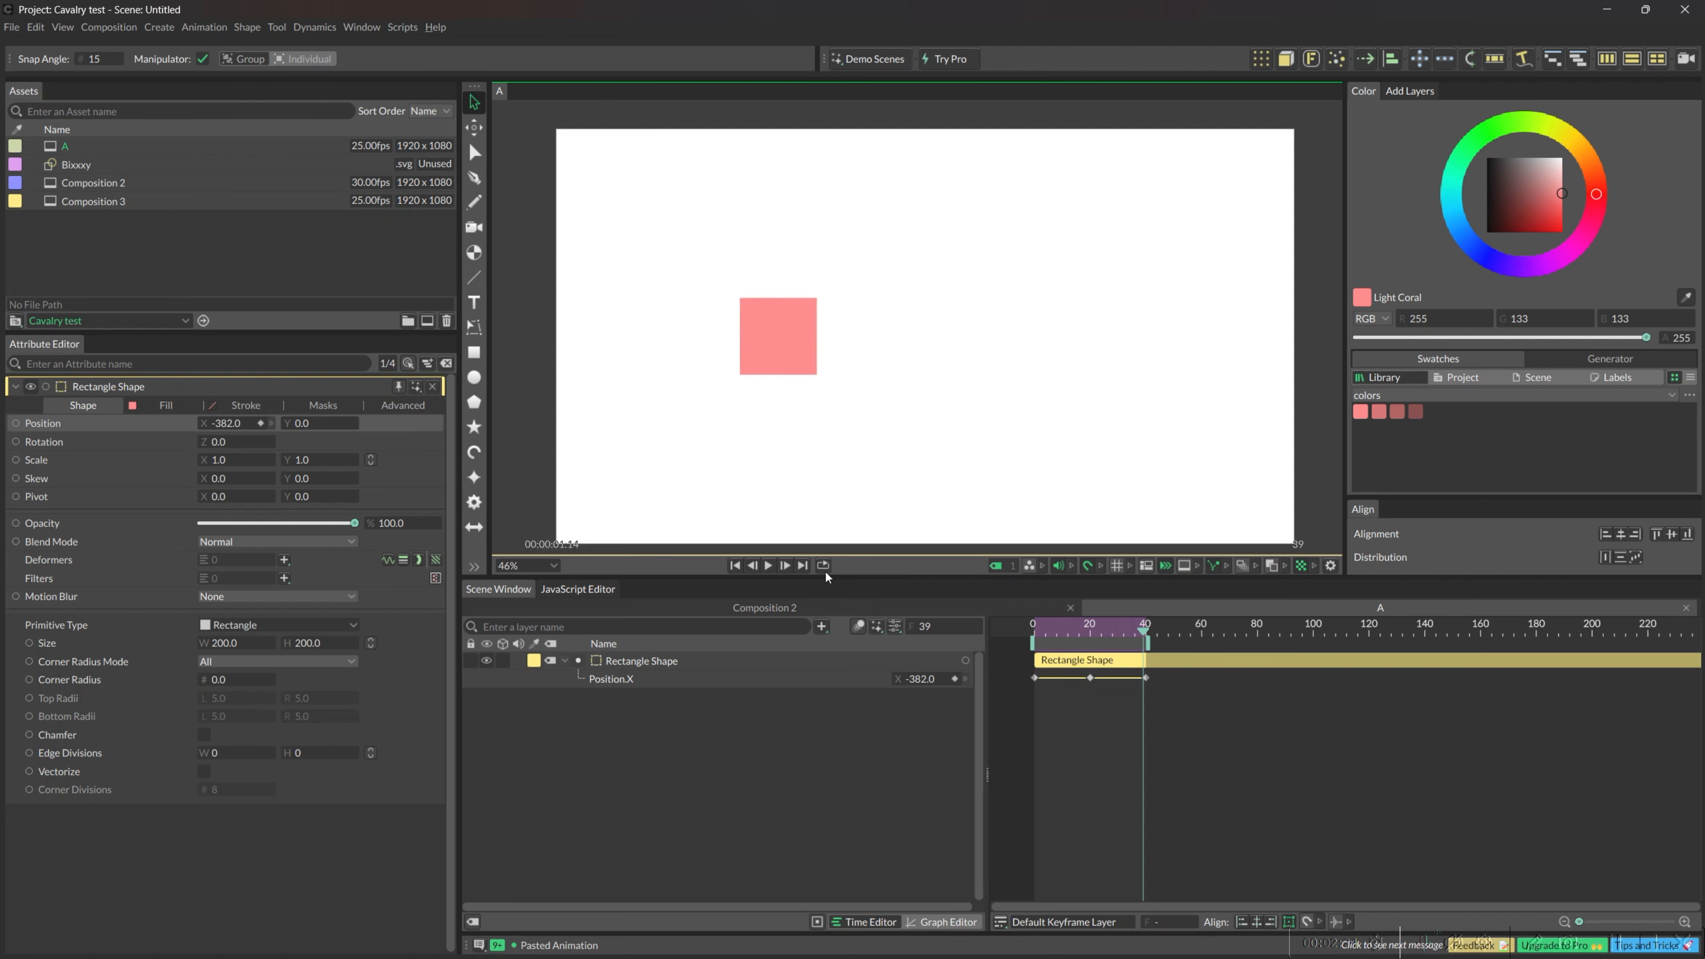
{"action": "key", "text": "space"}
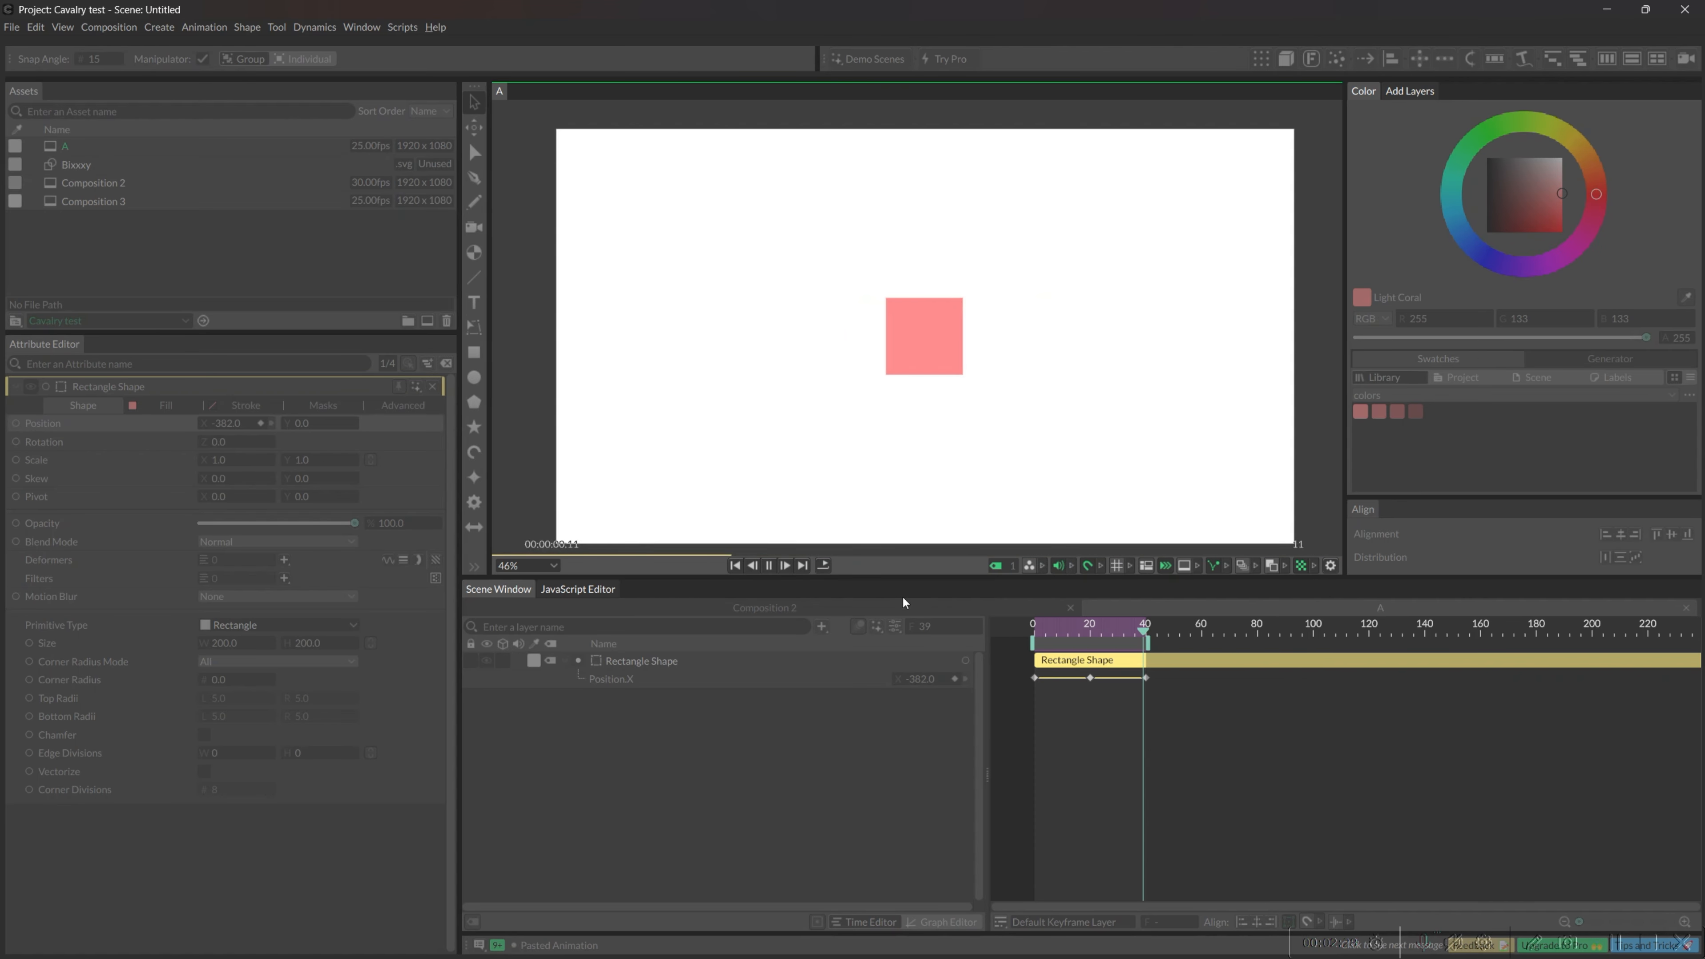
{"action": "key", "text": "space"}
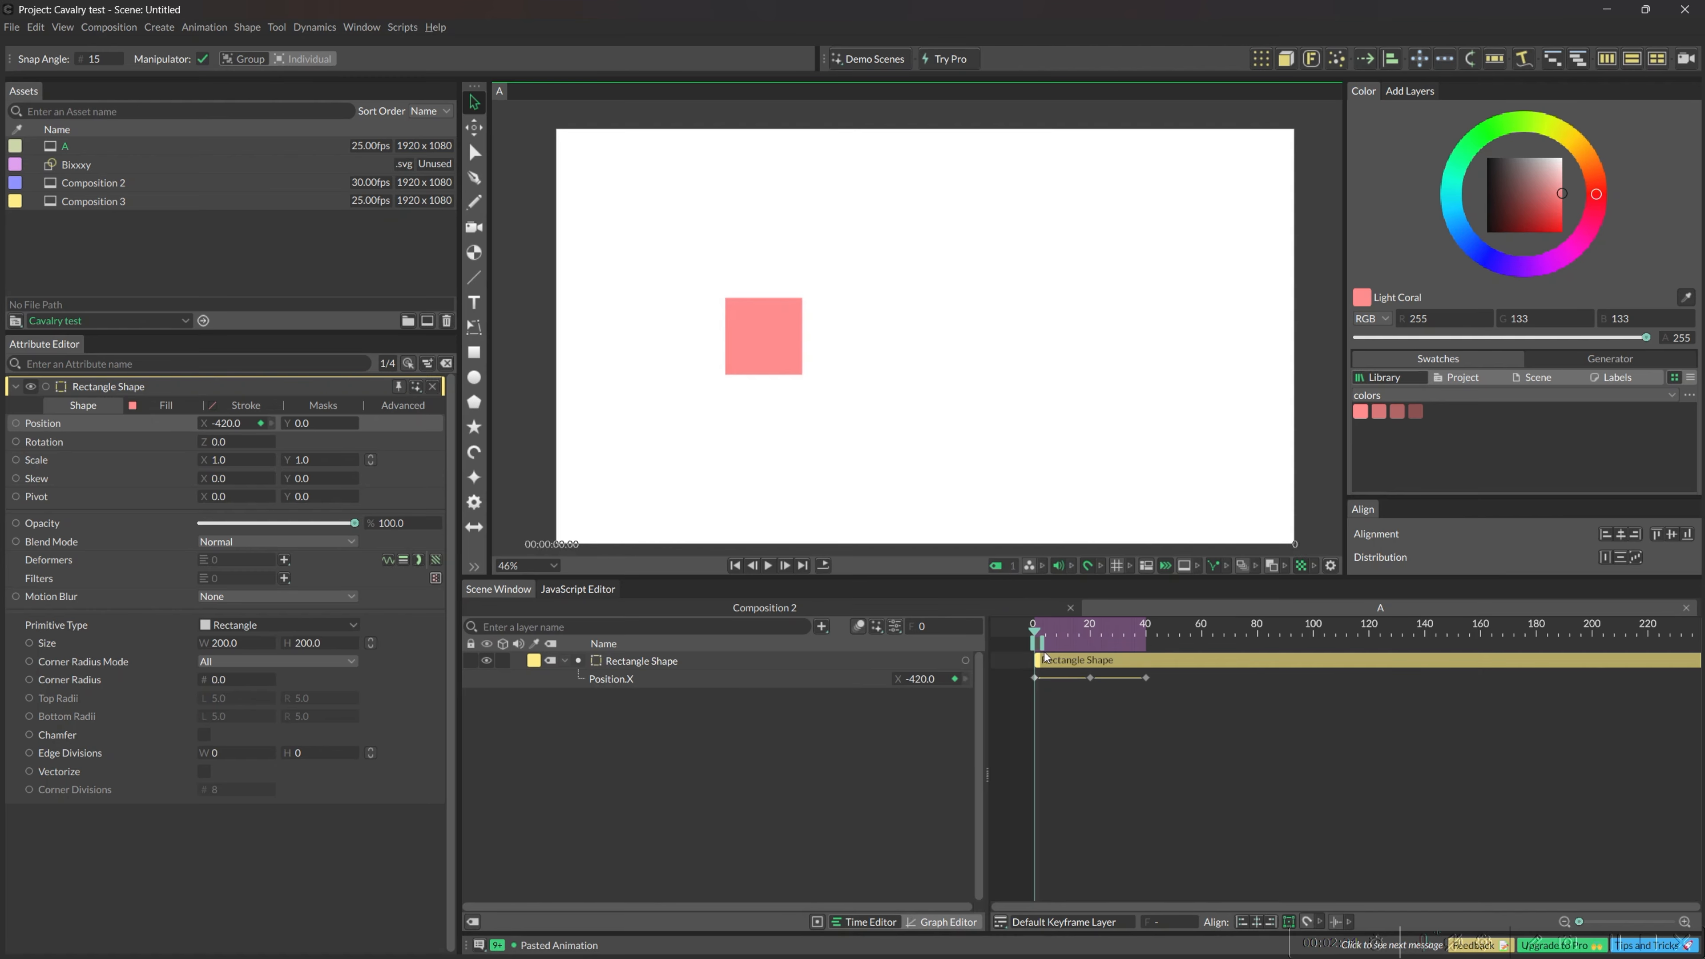
Extend the end of the playback range to just past frame 40, and select and deselect the rectangle layer
{"action": "left_click_drag", "start_coordinate": [1042, 643], "coordinate": [1152, 659]}
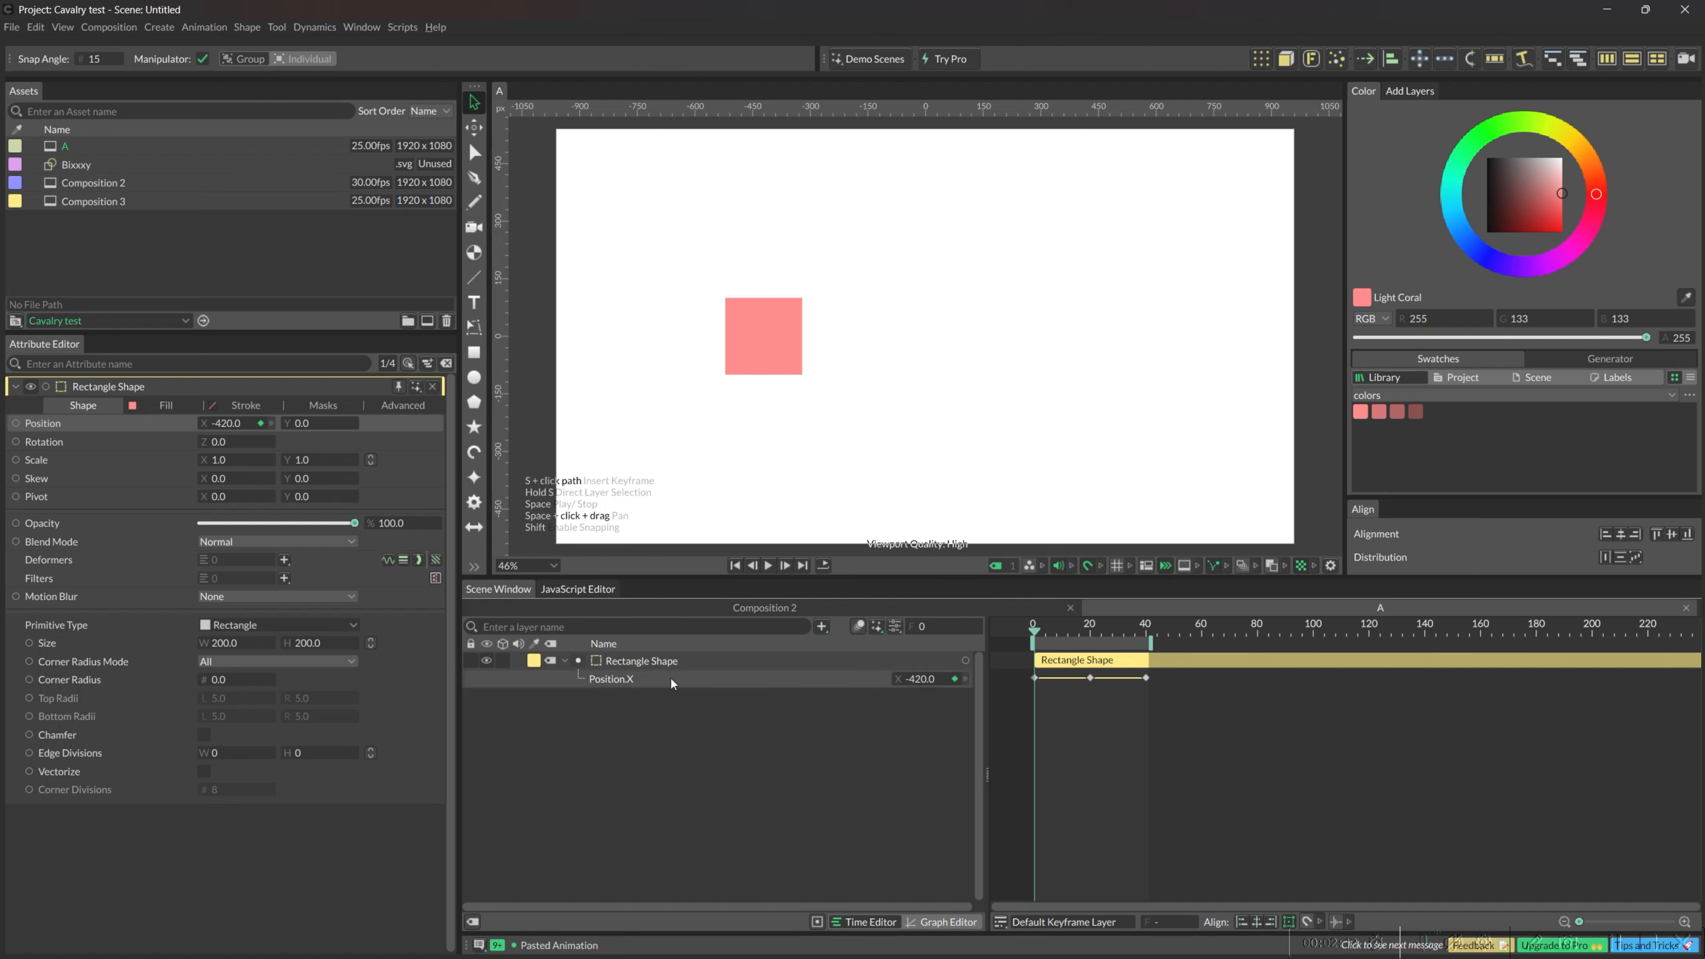
{"action": "left_click", "coordinate": [679, 662]}
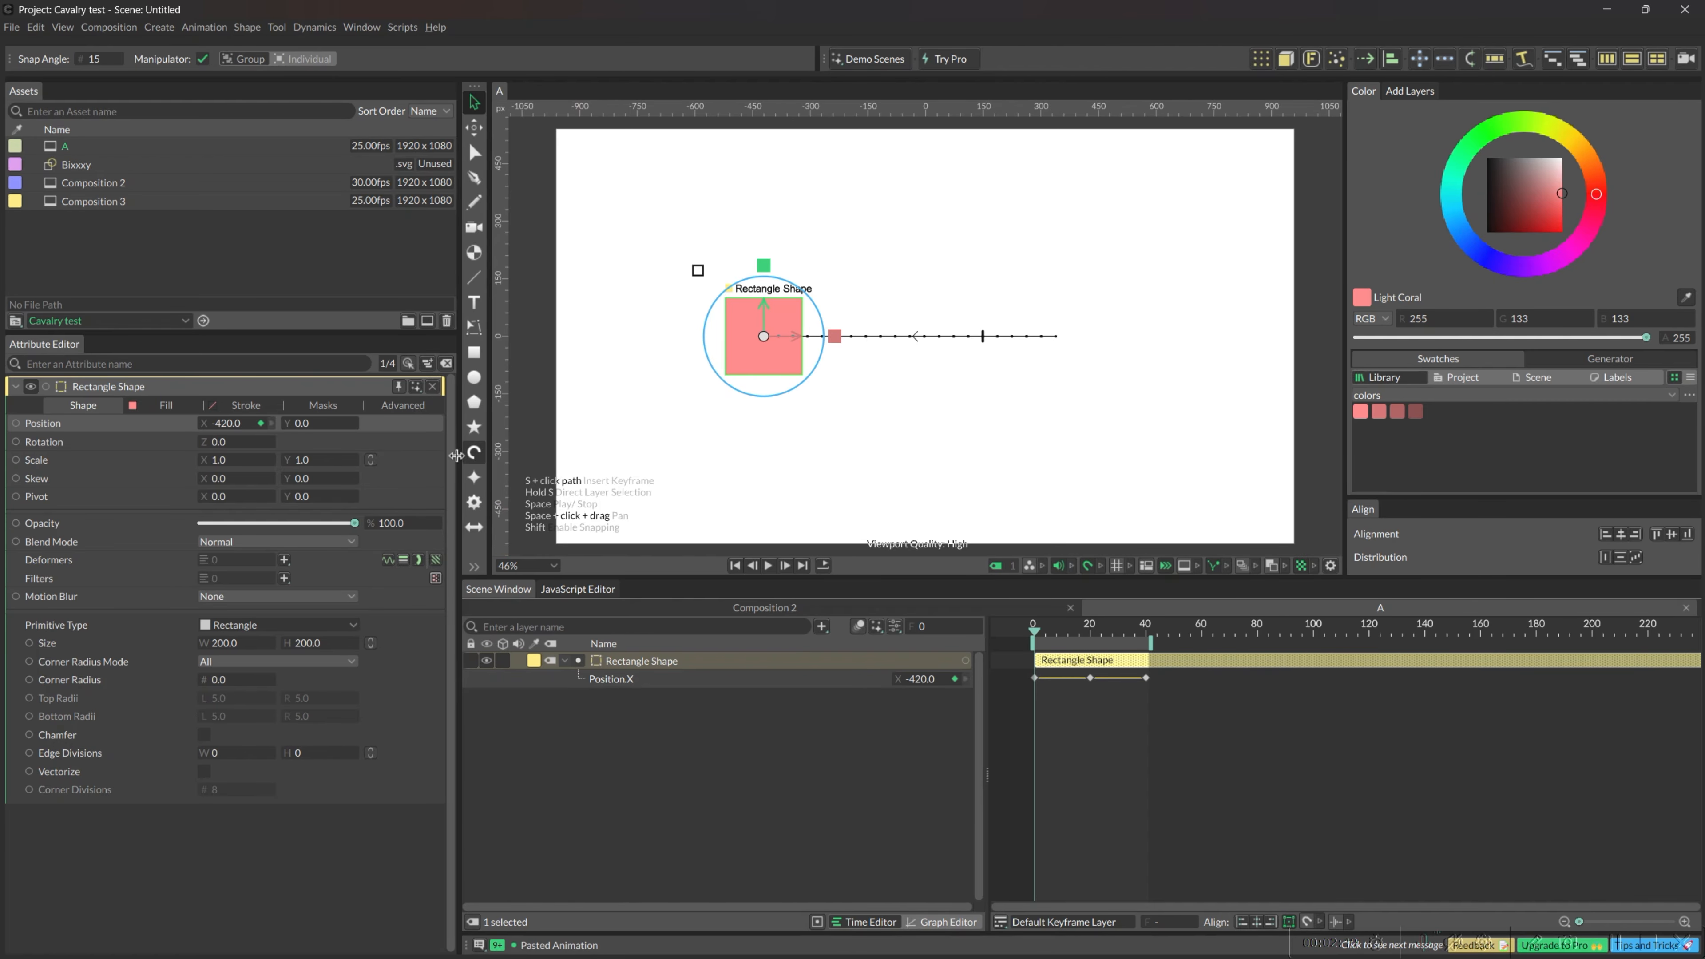
{"action": "left_click", "coordinate": [605, 438]}
Add a default ellipse at about X -300, Y -280 and a default polygon at about X 200, Y -220
{"action": "left_click", "coordinate": [474, 379]}
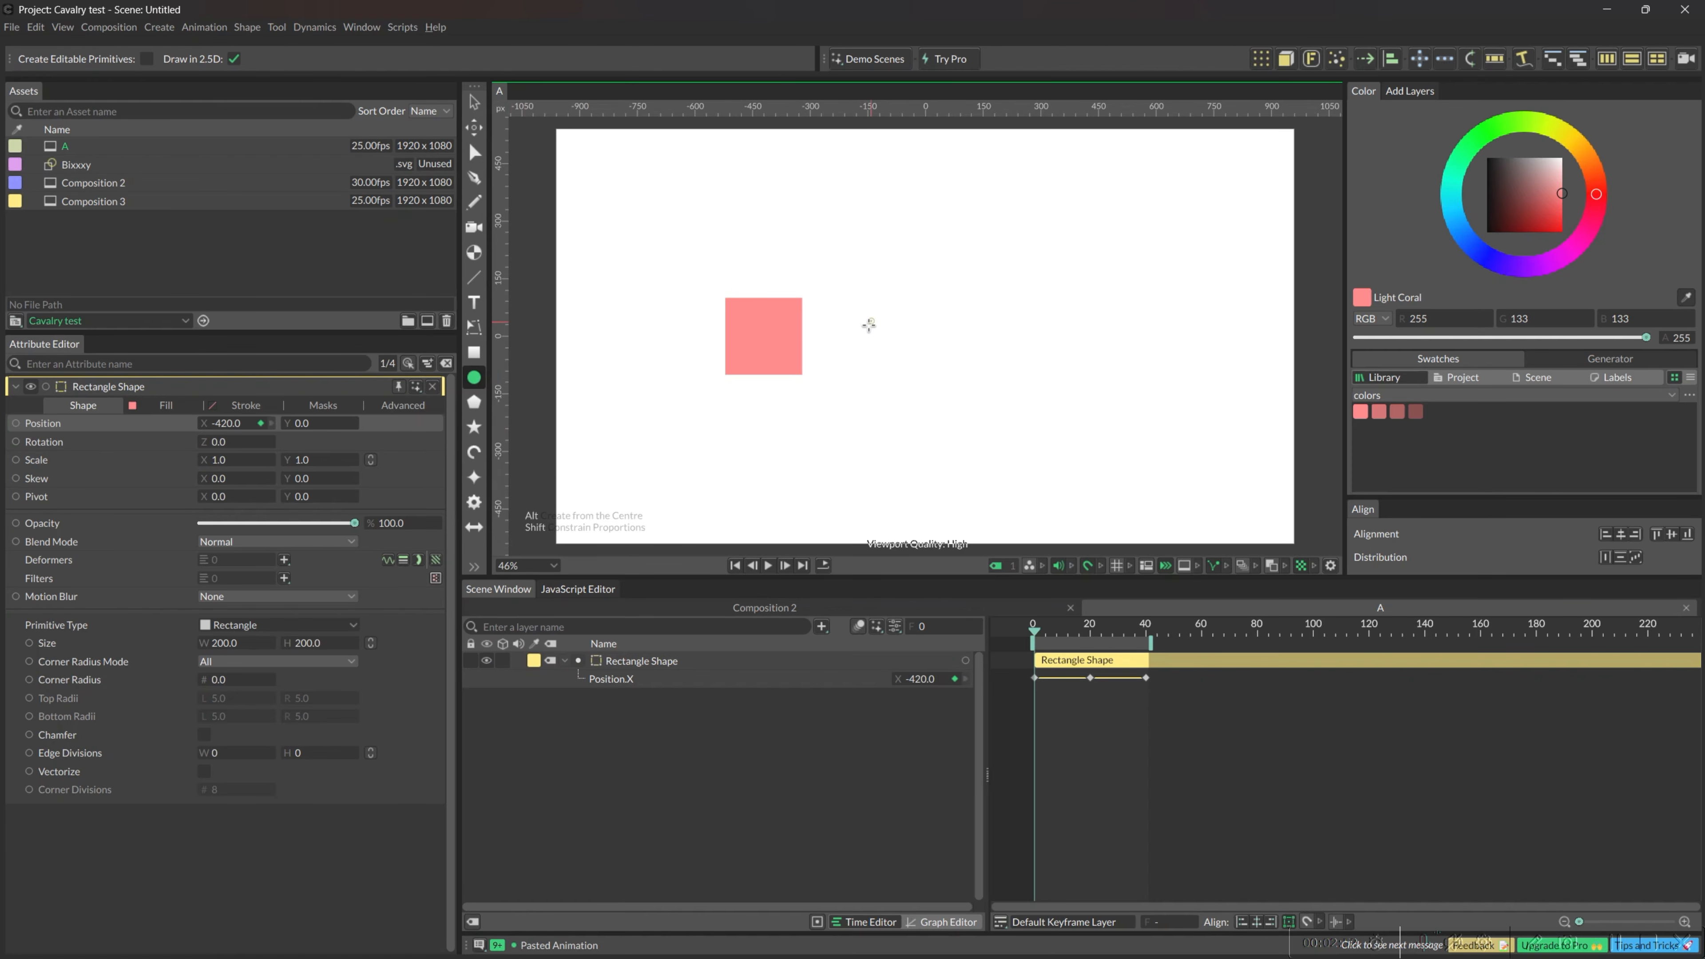
{"action": "left_click", "coordinate": [810, 442]}
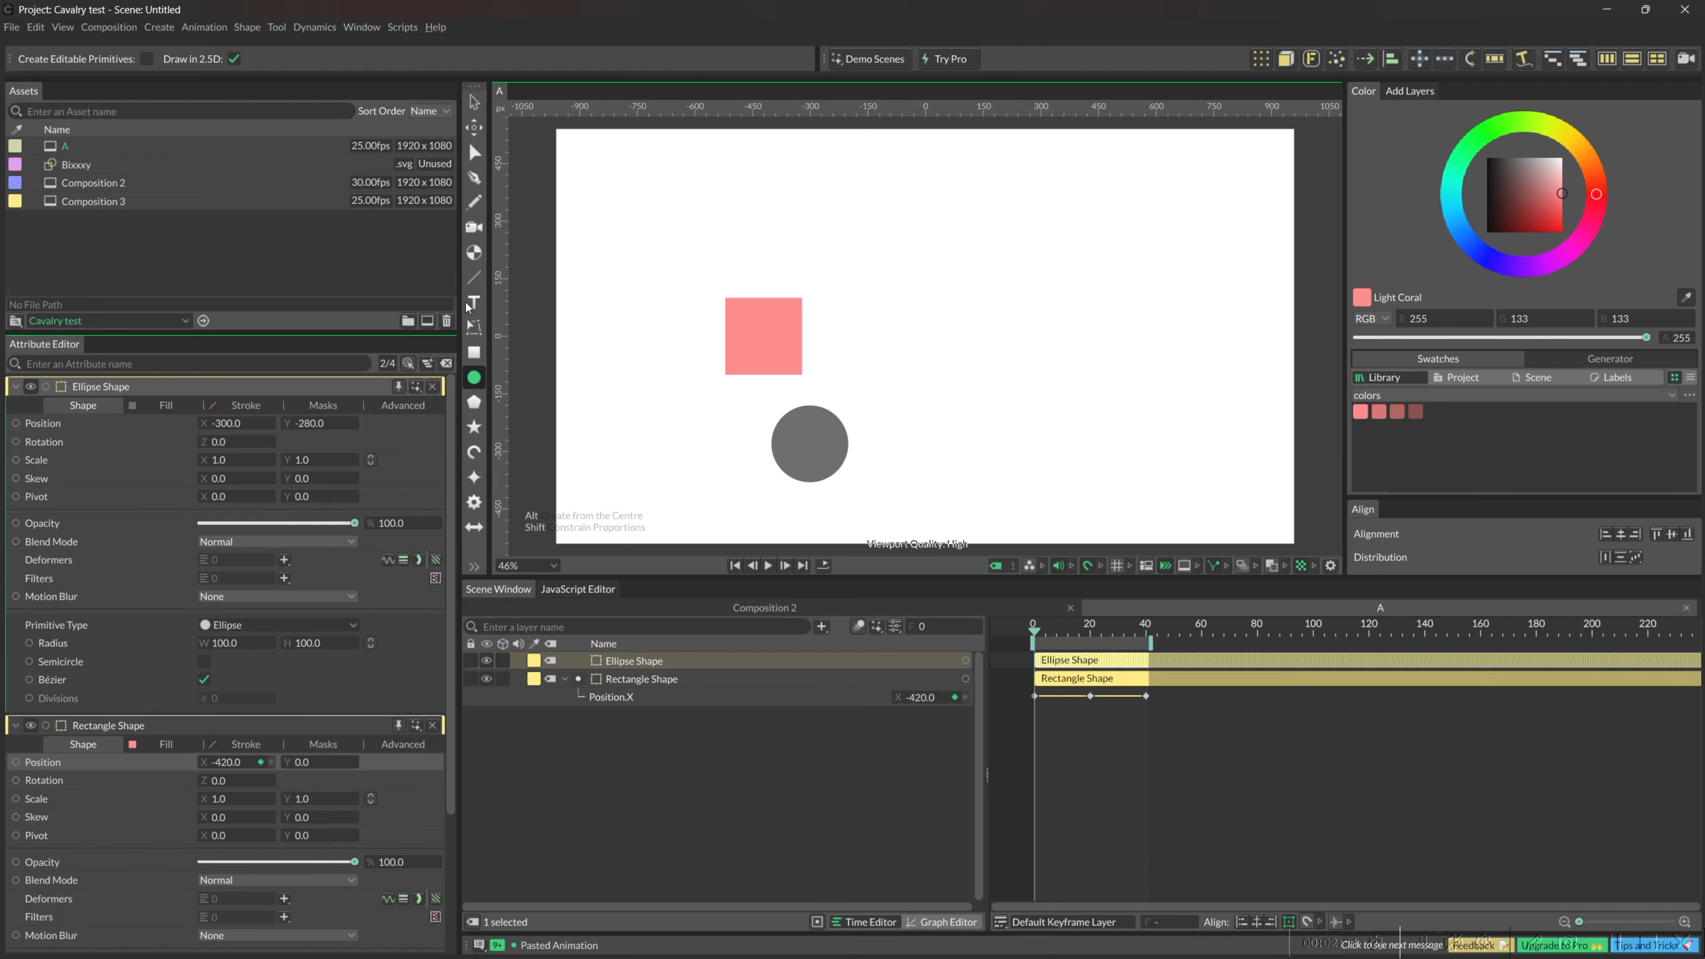
{"action": "left_click", "coordinate": [474, 402]}
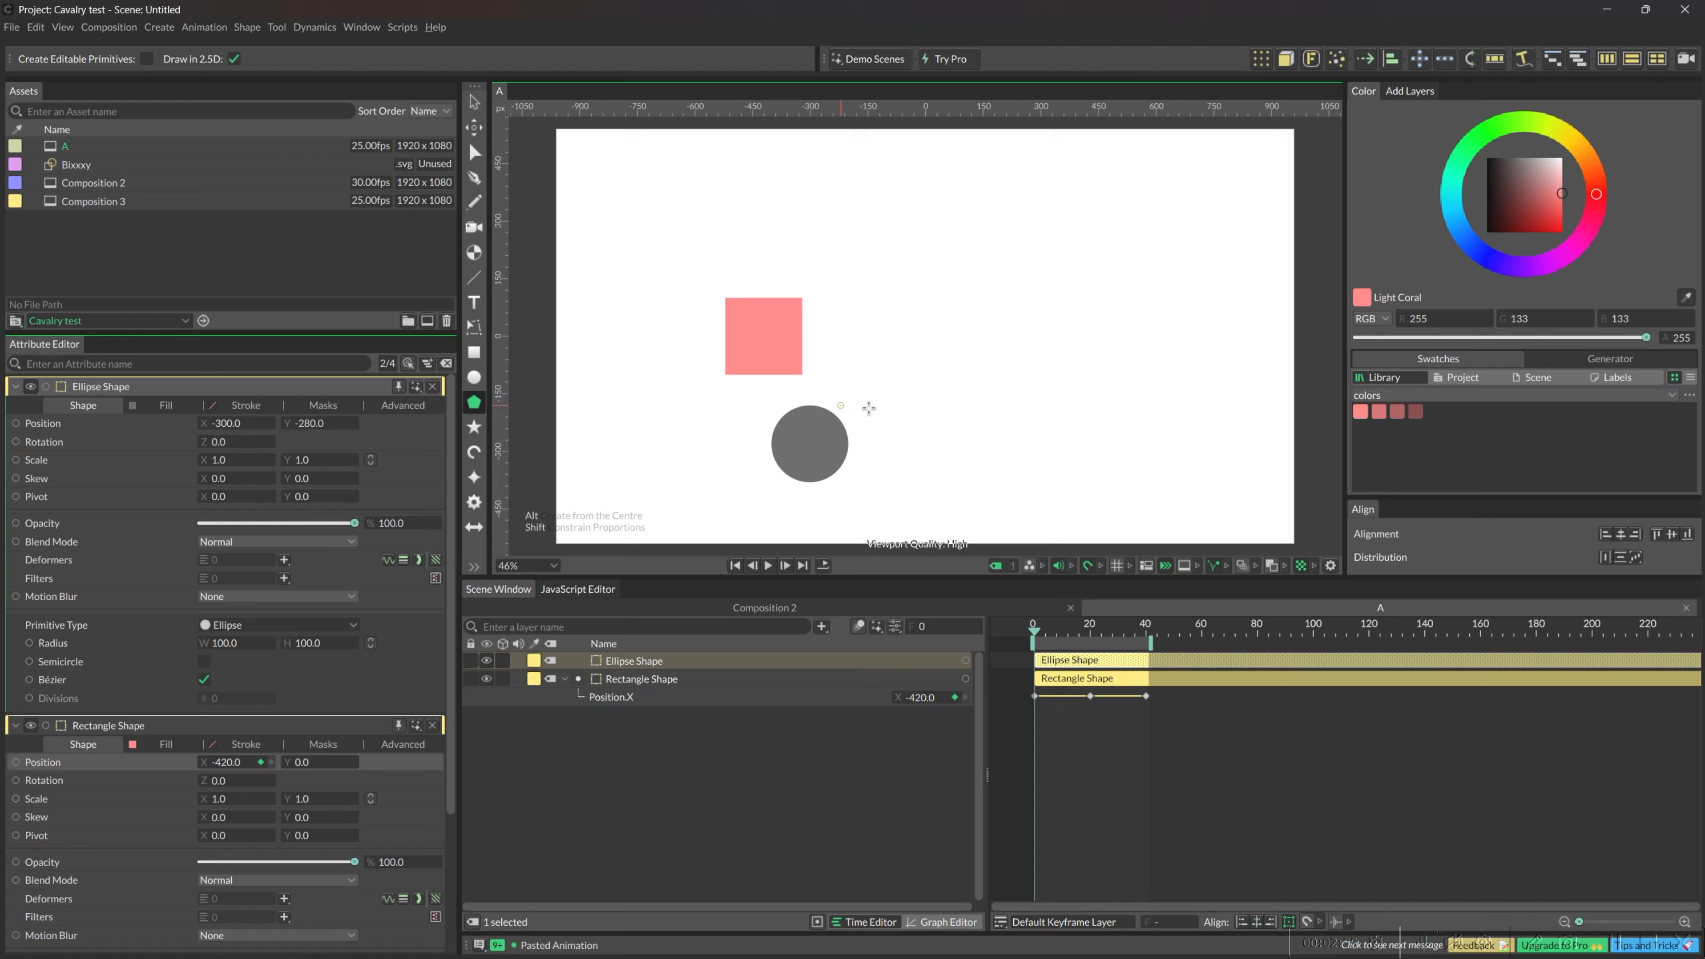
{"action": "left_click", "coordinate": [1001, 420]}
Add a default star at about X 160, Y 280, arc at X 480, Y 180, and super ellipse at X 500, Y -360
{"action": "left_click", "coordinate": [474, 427]}
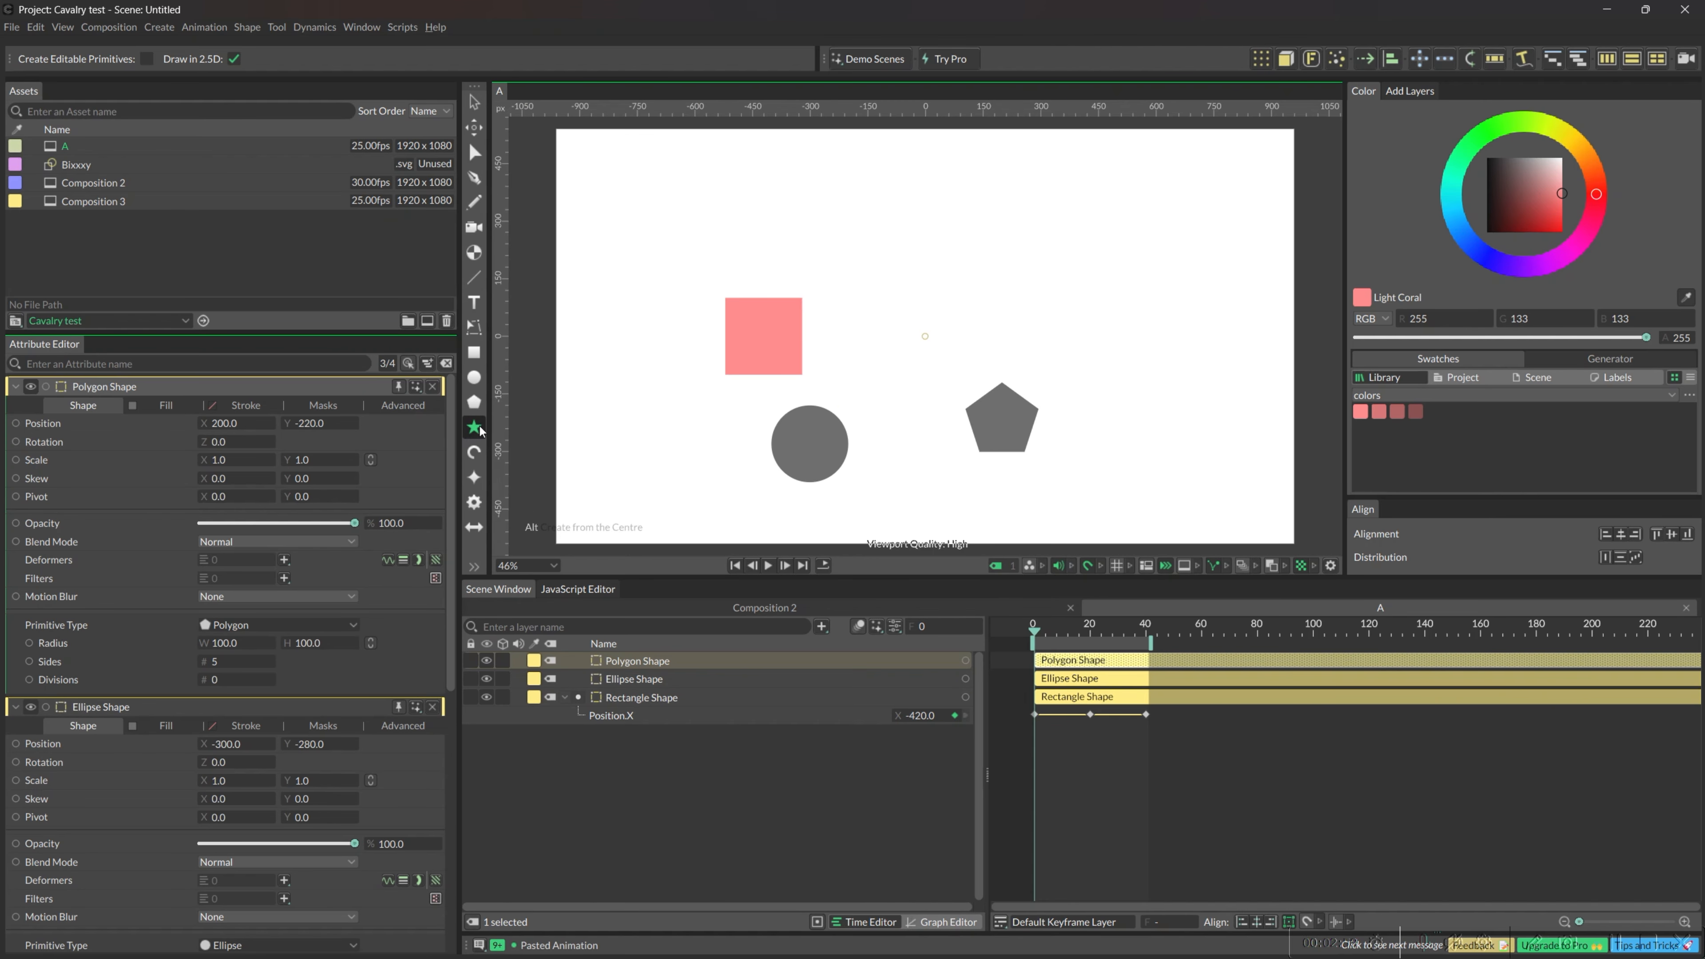
{"action": "left_click", "coordinate": [986, 225]}
{"action": "left_click", "coordinate": [474, 451]}
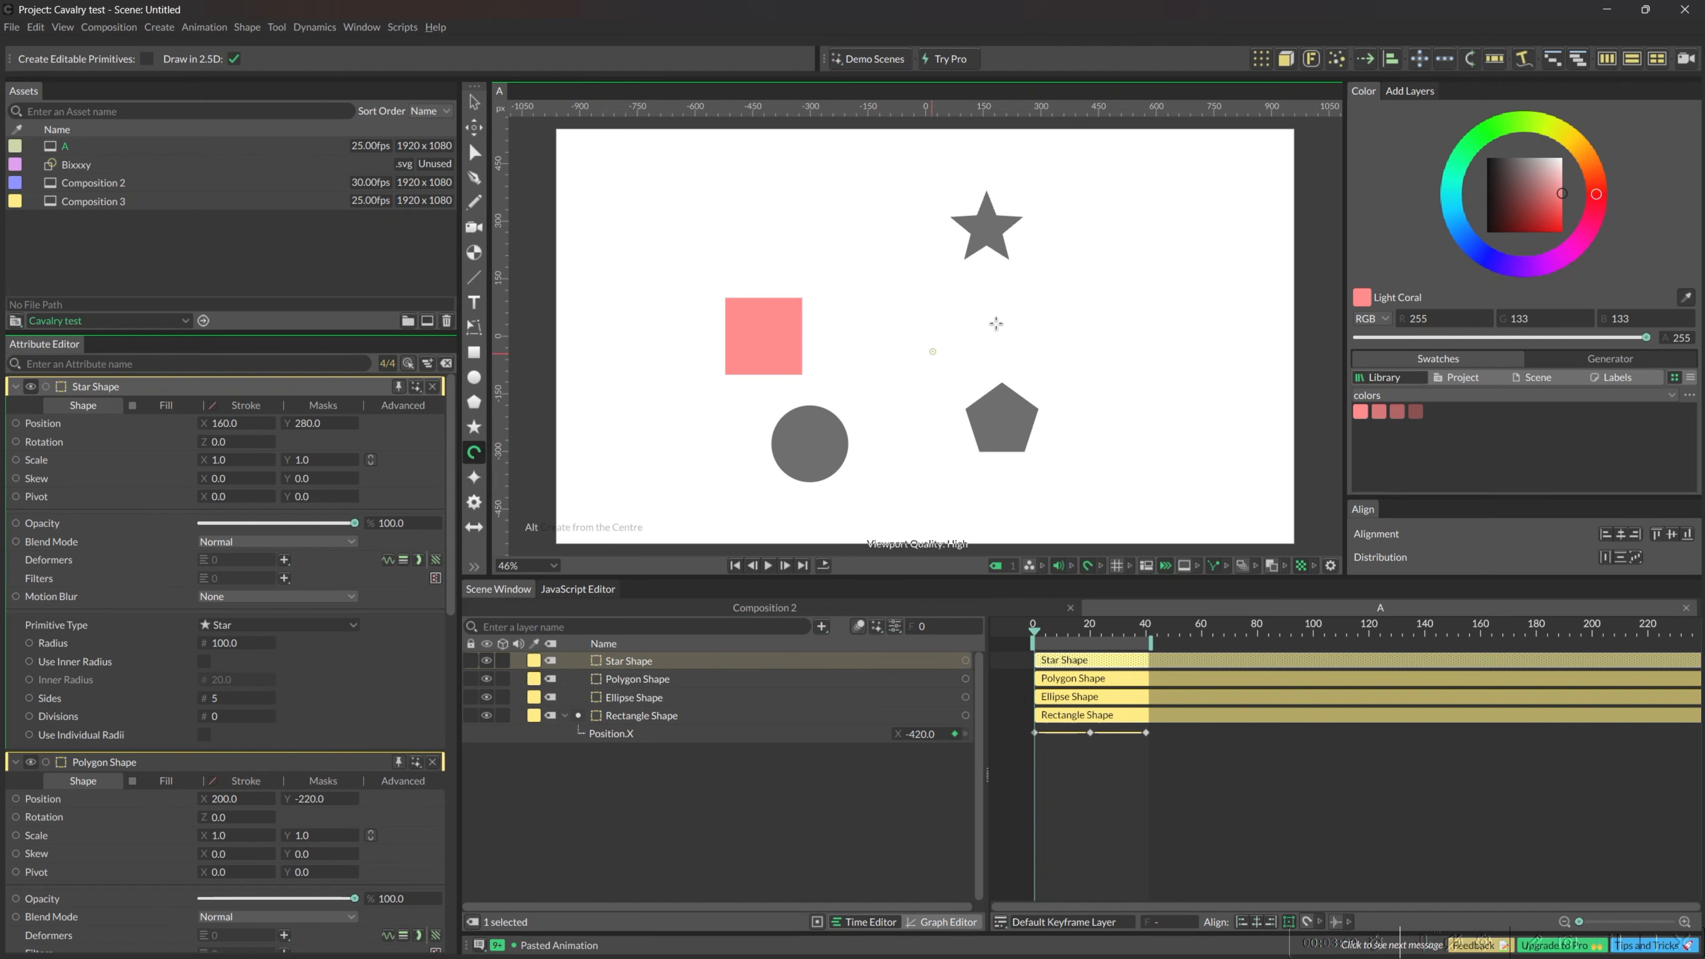
{"action": "left_click", "coordinate": [1111, 267]}
{"action": "left_click", "coordinate": [473, 477]}
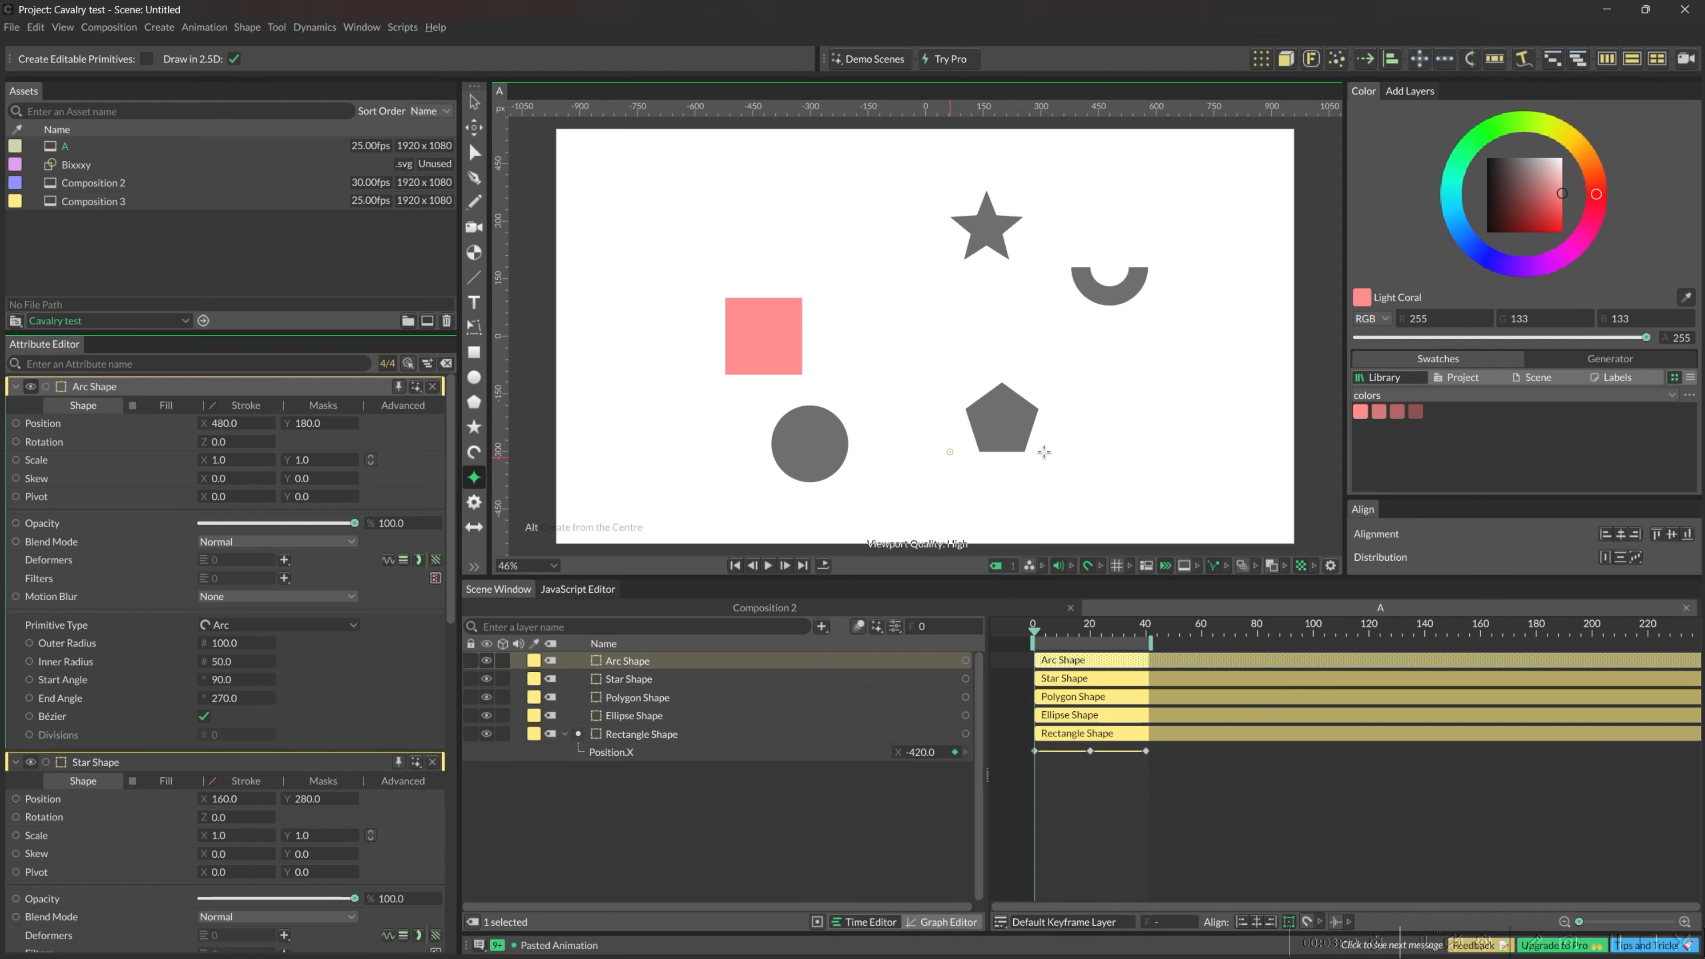
{"action": "left_click", "coordinate": [1117, 474]}
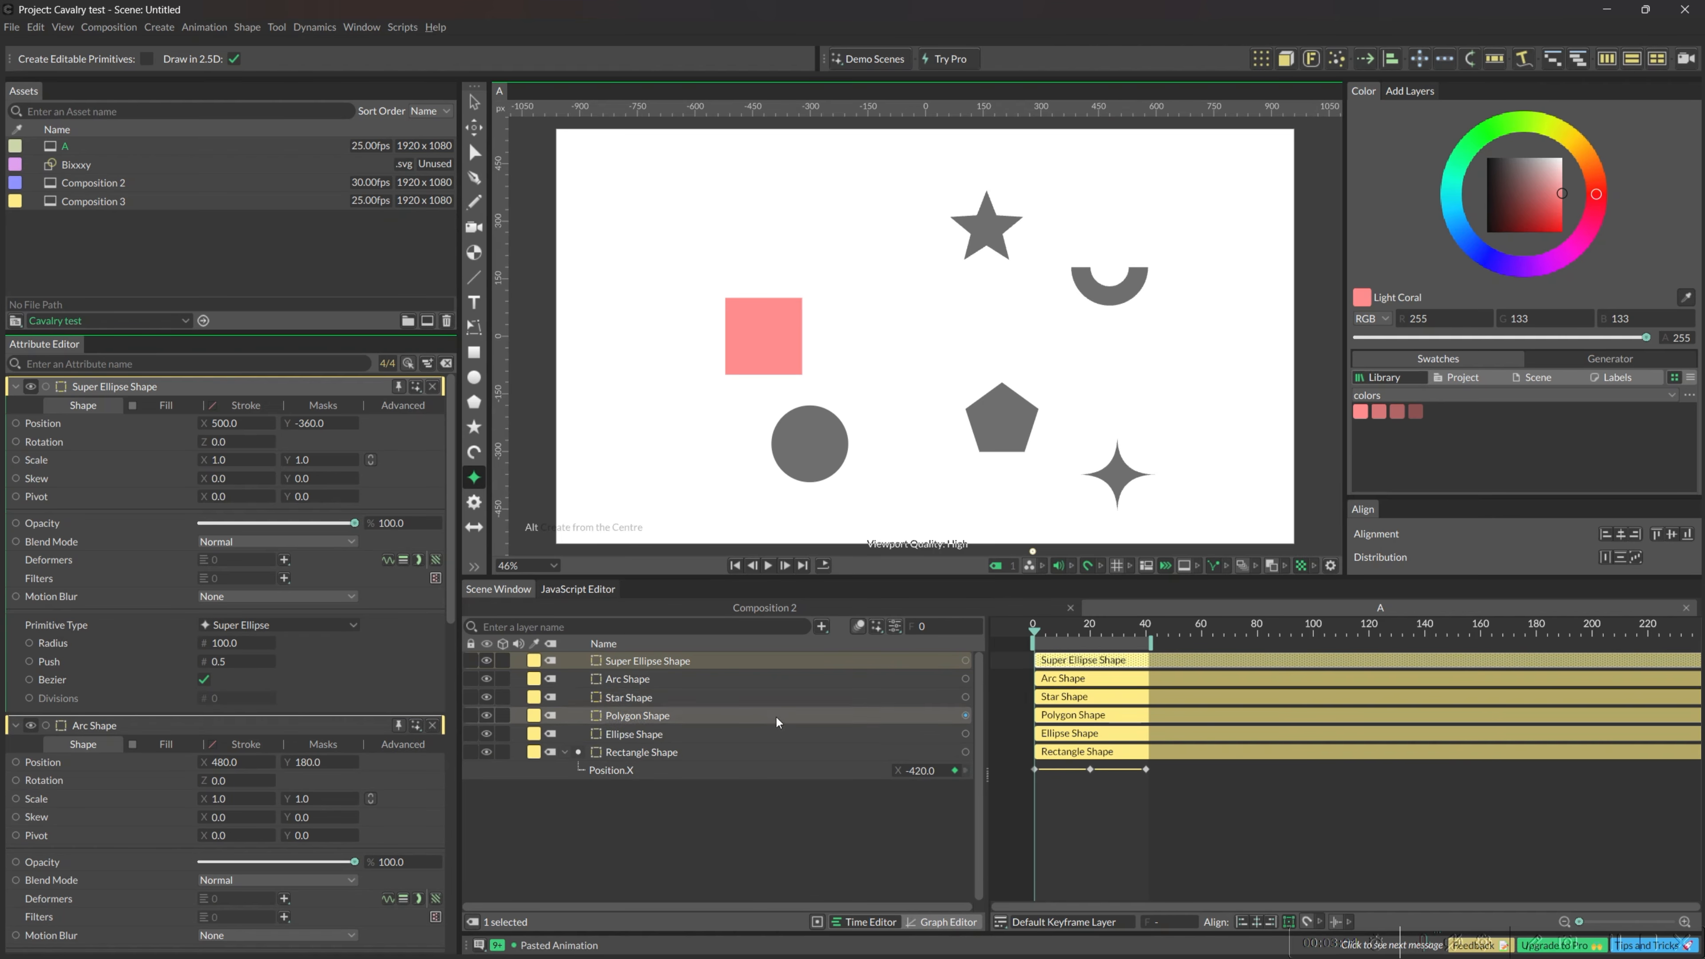
Select the arc and star layers in turn, and clear the layer selection
{"action": "left_click", "coordinate": [692, 678]}
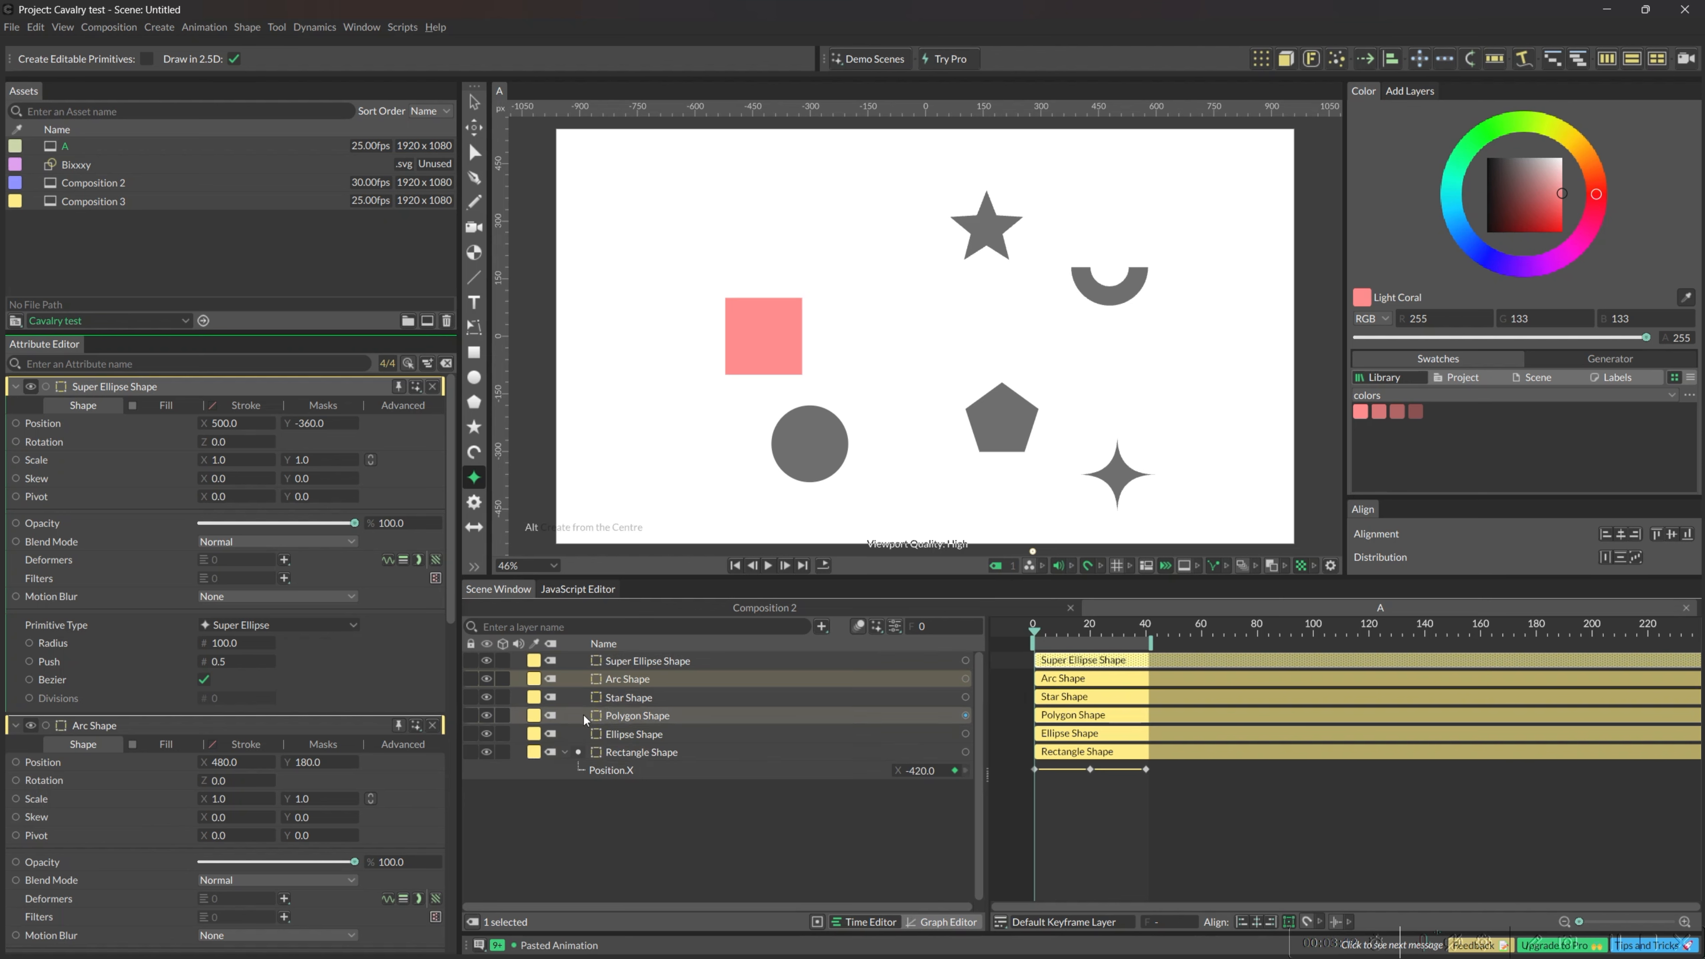
{"action": "left_click", "coordinate": [656, 698]}
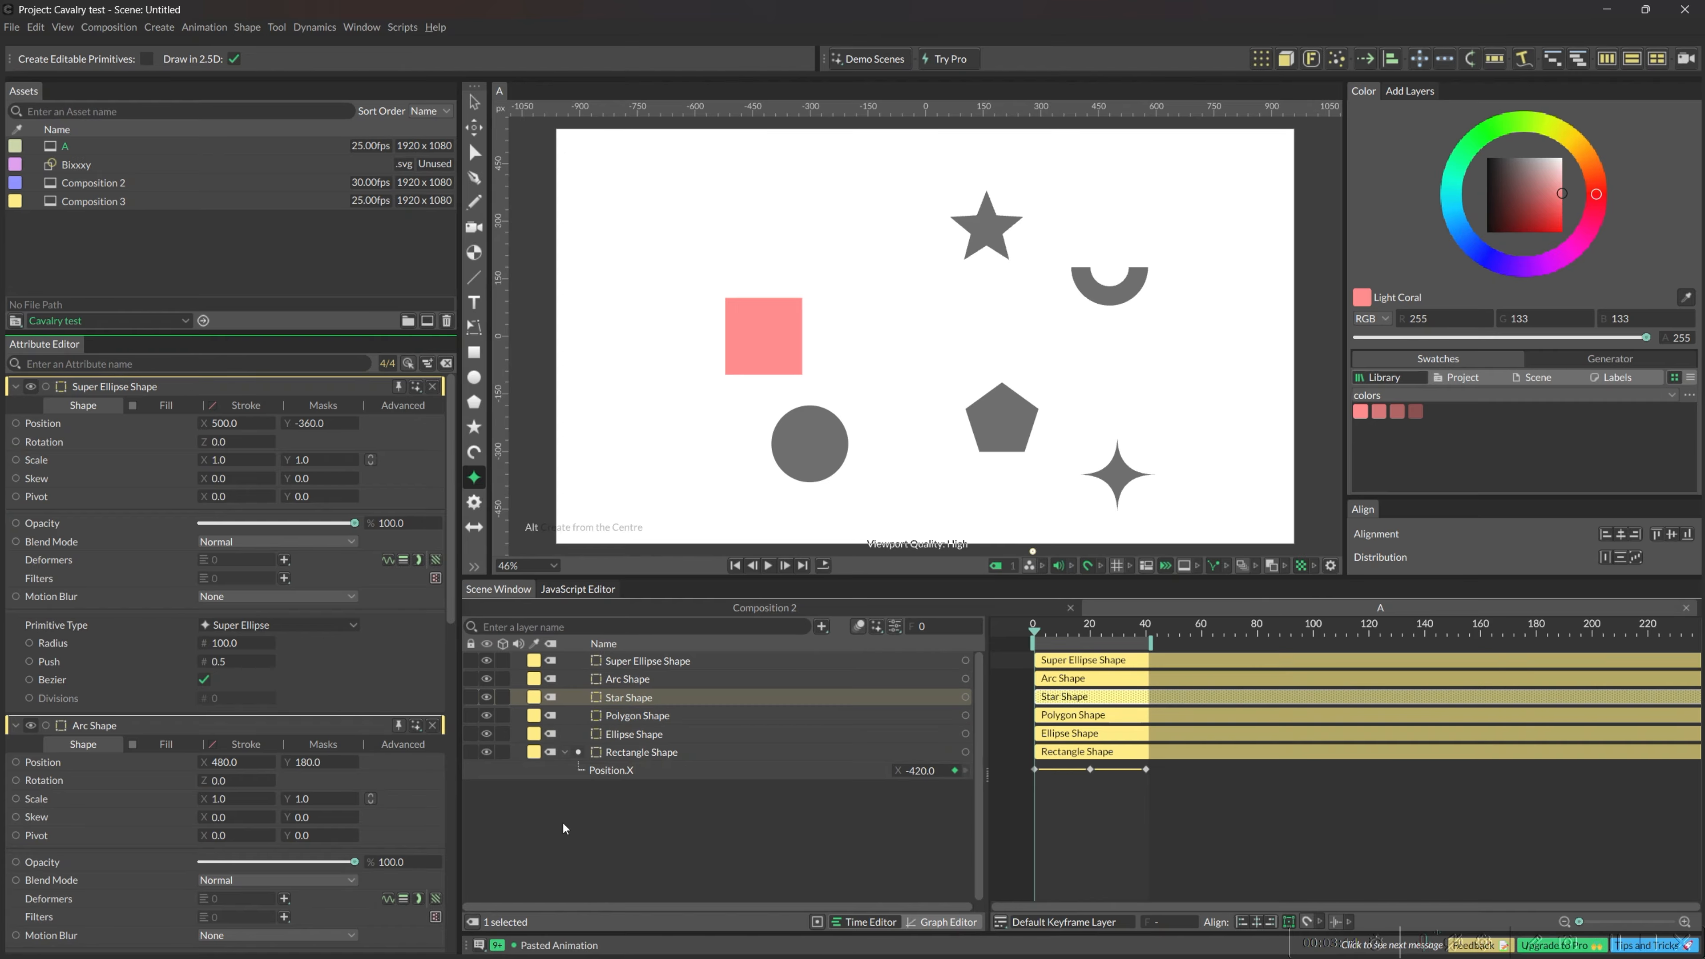
{"action": "left_click", "coordinate": [594, 881]}
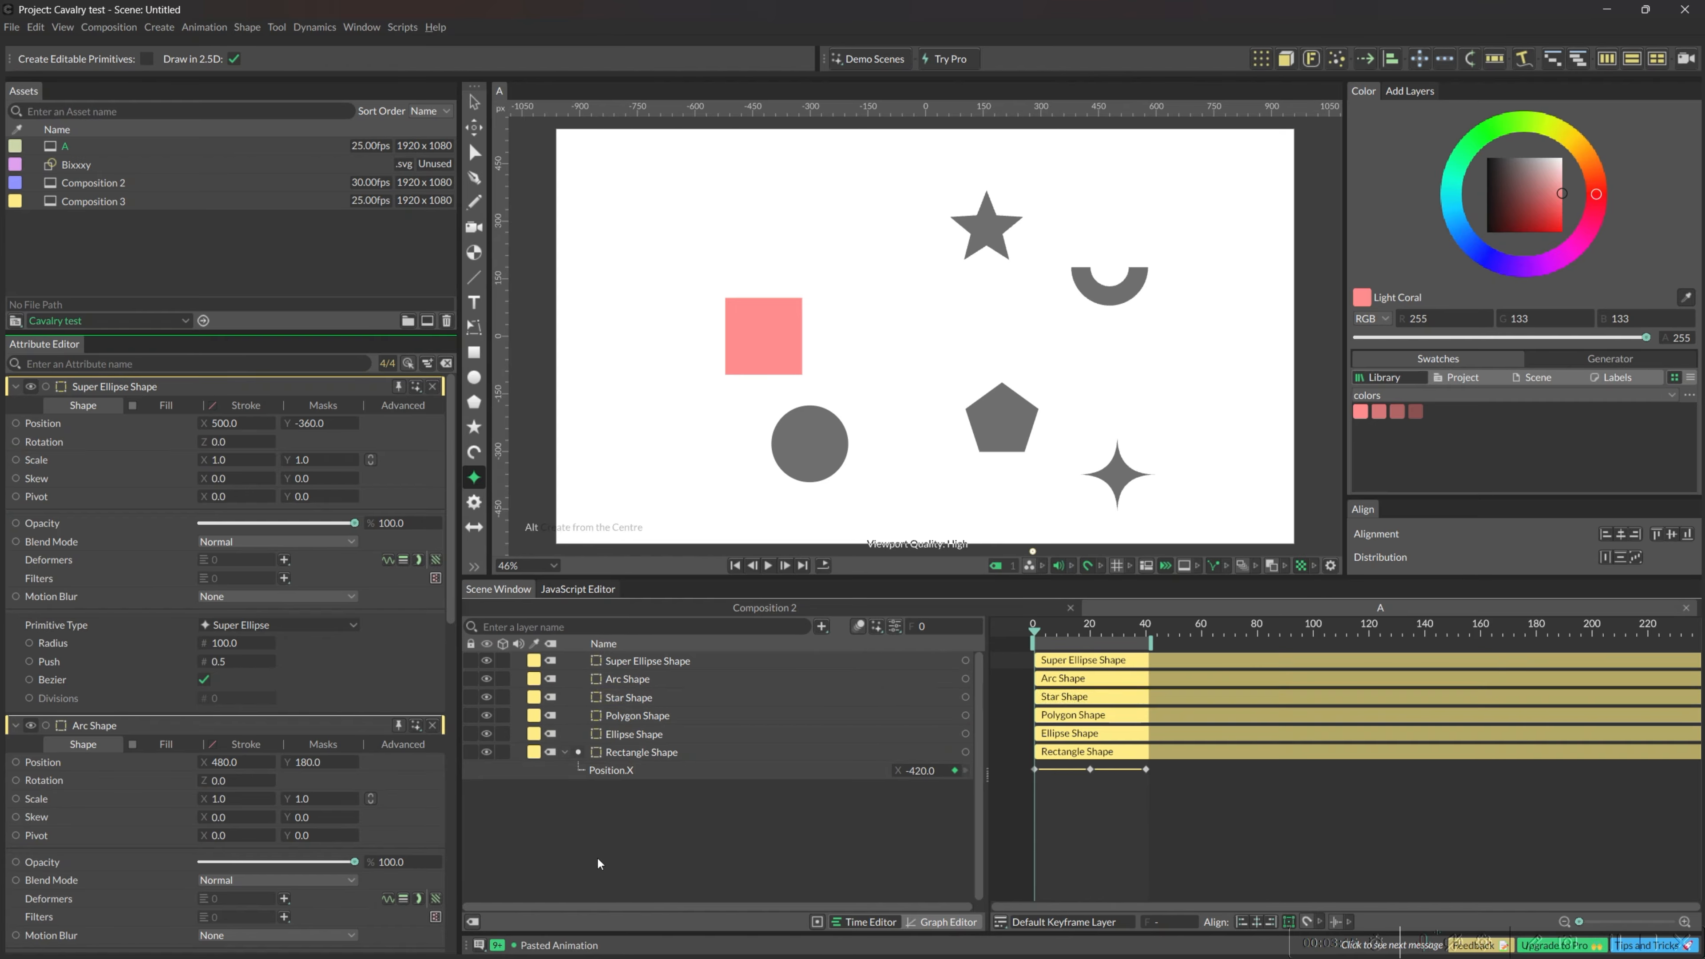
Show the tag list and set the star layer's colour label to Lavender Rose and the ellipse layer's to Light Coral
{"action": "left_click", "coordinate": [474, 923]}
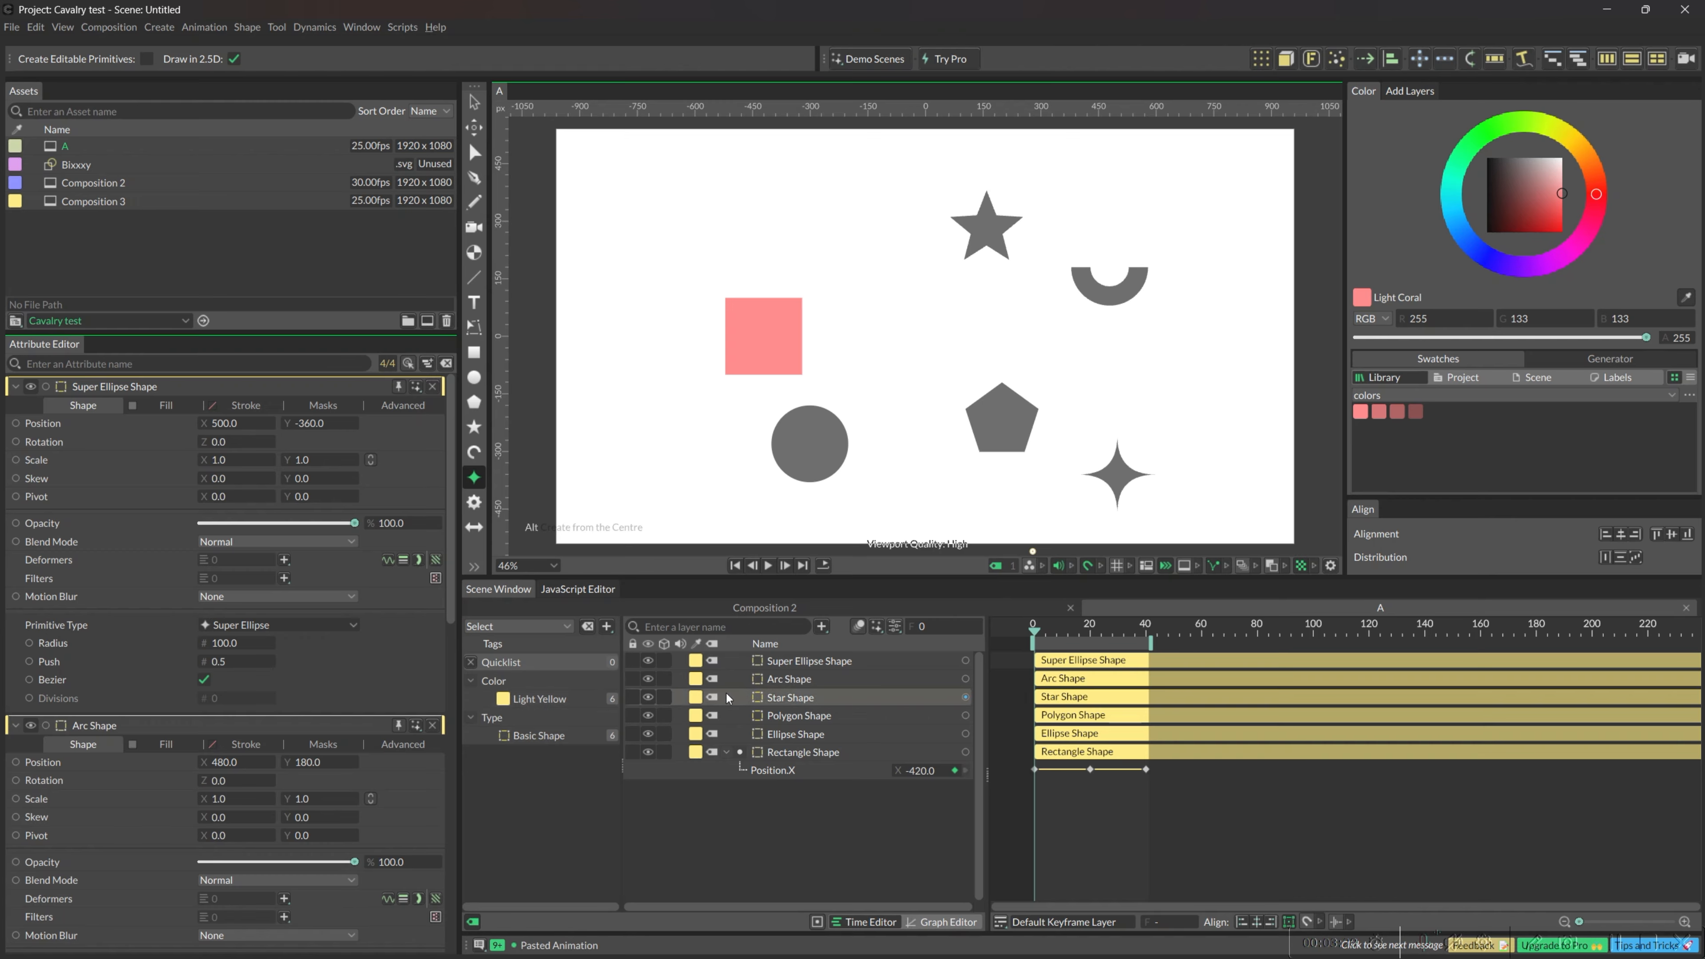
{"action": "left_click", "coordinate": [696, 699]}
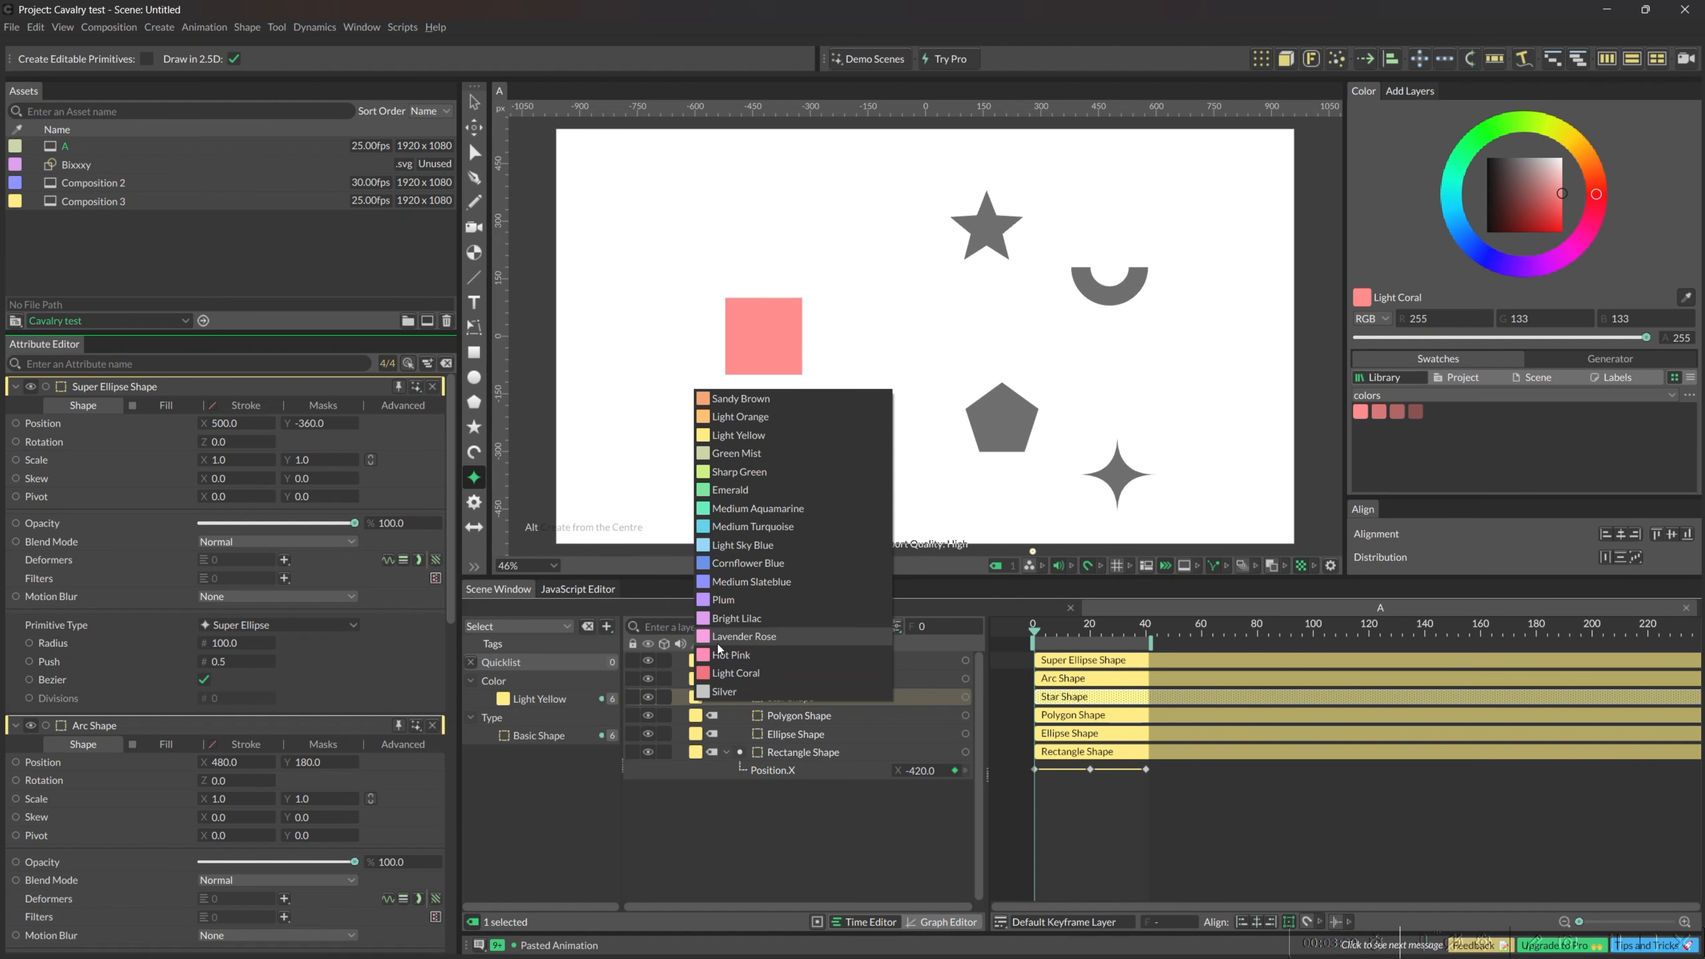
{"action": "left_click", "coordinate": [721, 637]}
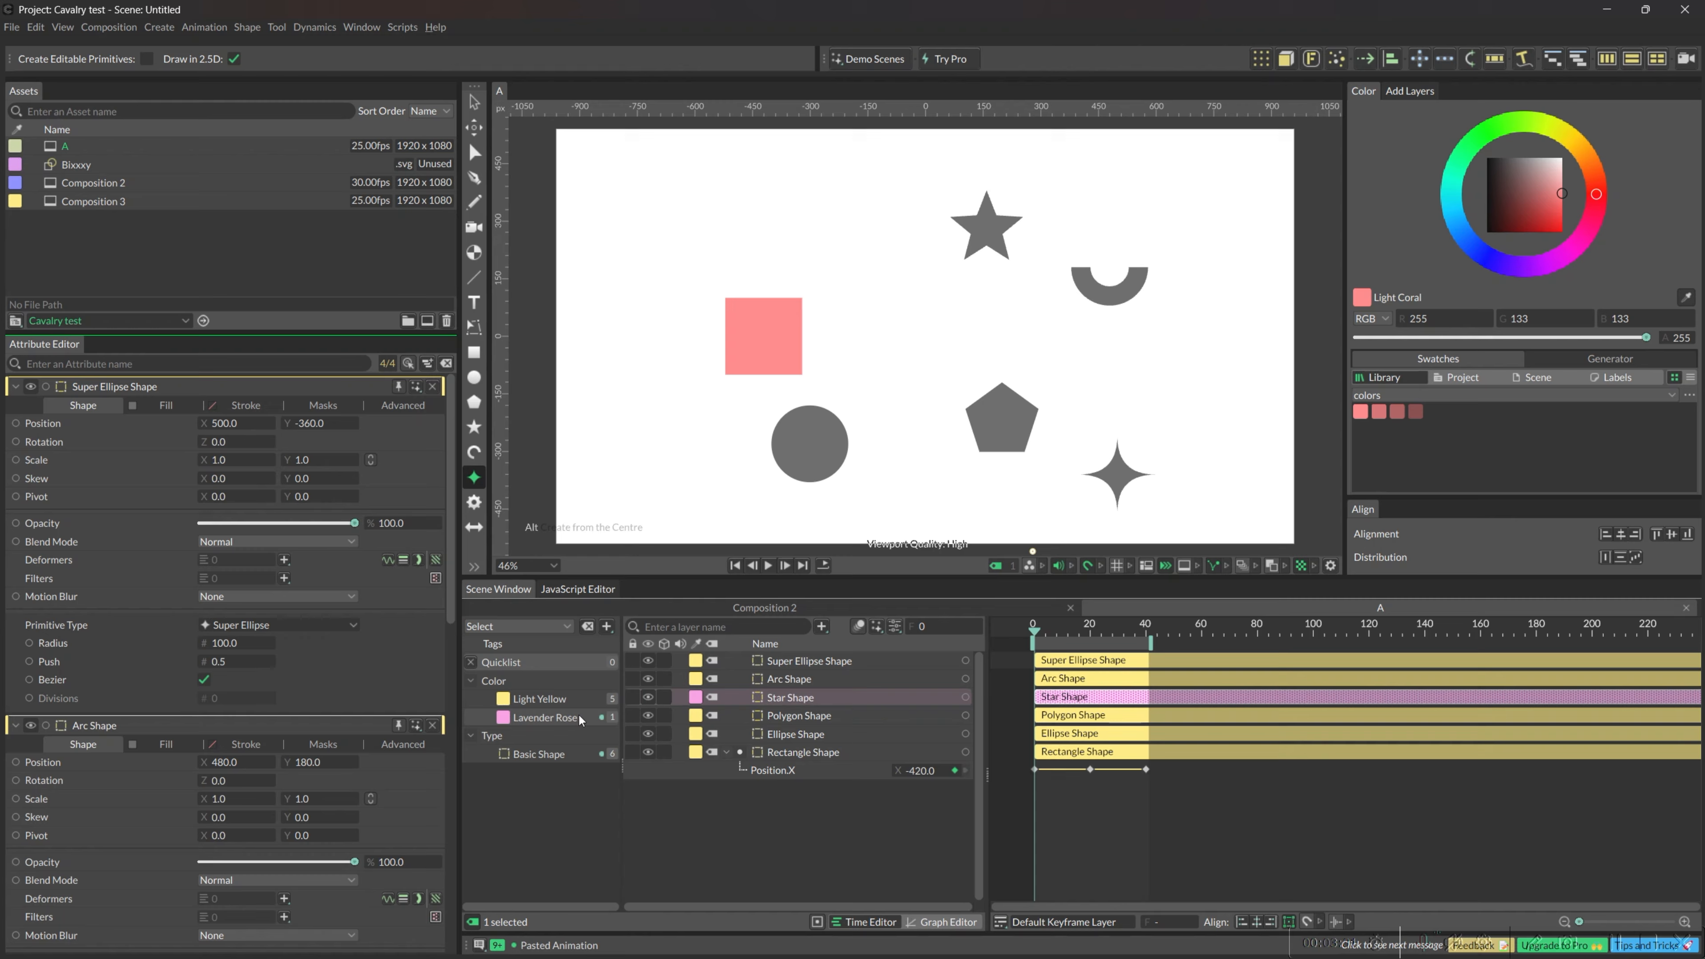
{"action": "left_click", "coordinate": [697, 733]}
{"action": "left_click", "coordinate": [704, 711]}
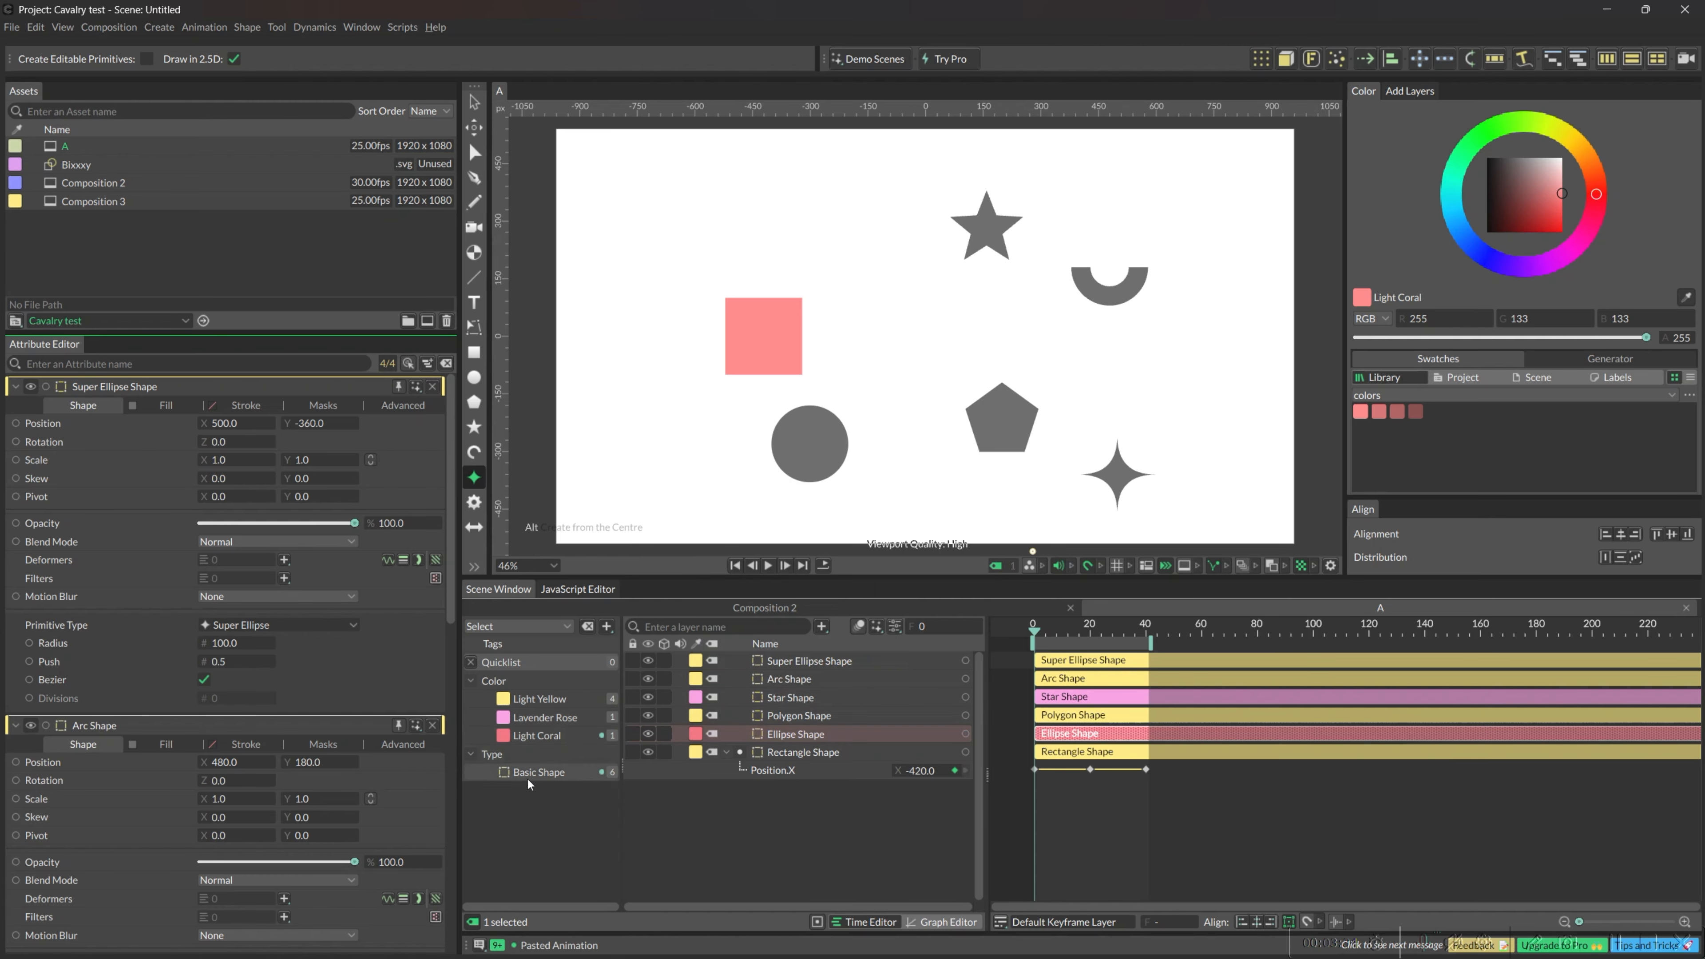
Assign a new tag named Head to the ellipse layer
{"action": "left_click", "coordinate": [712, 736]}
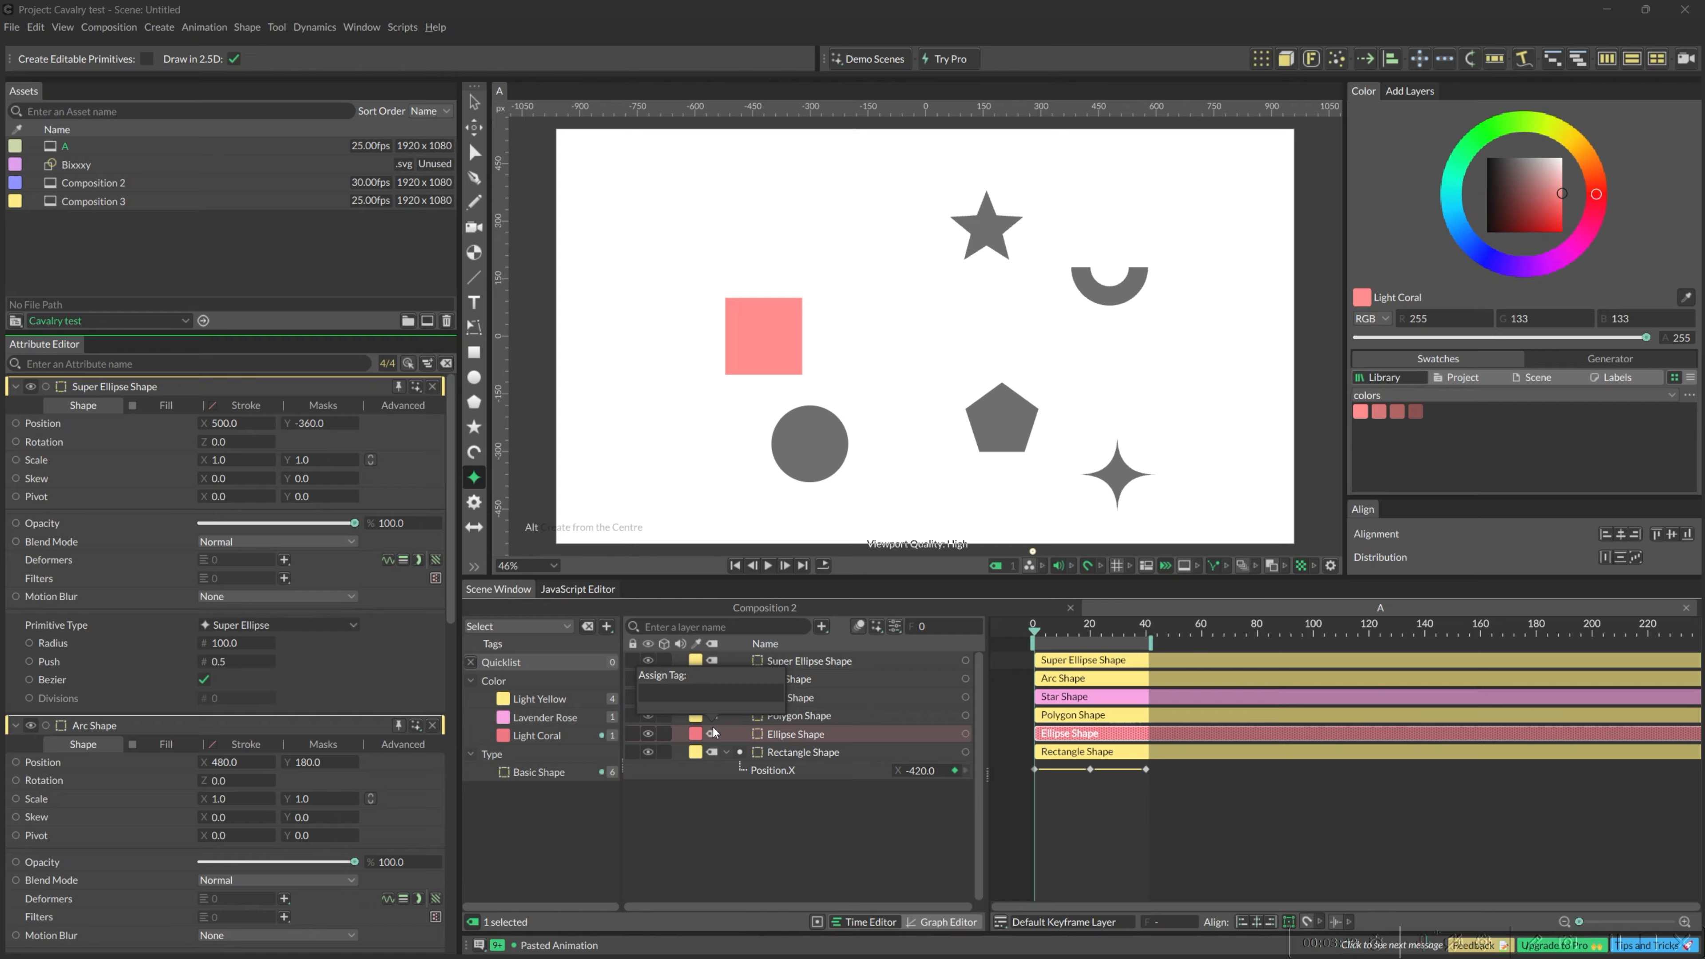
{"action": "type", "text": "Head"}
{"action": "key", "text": "Return"}
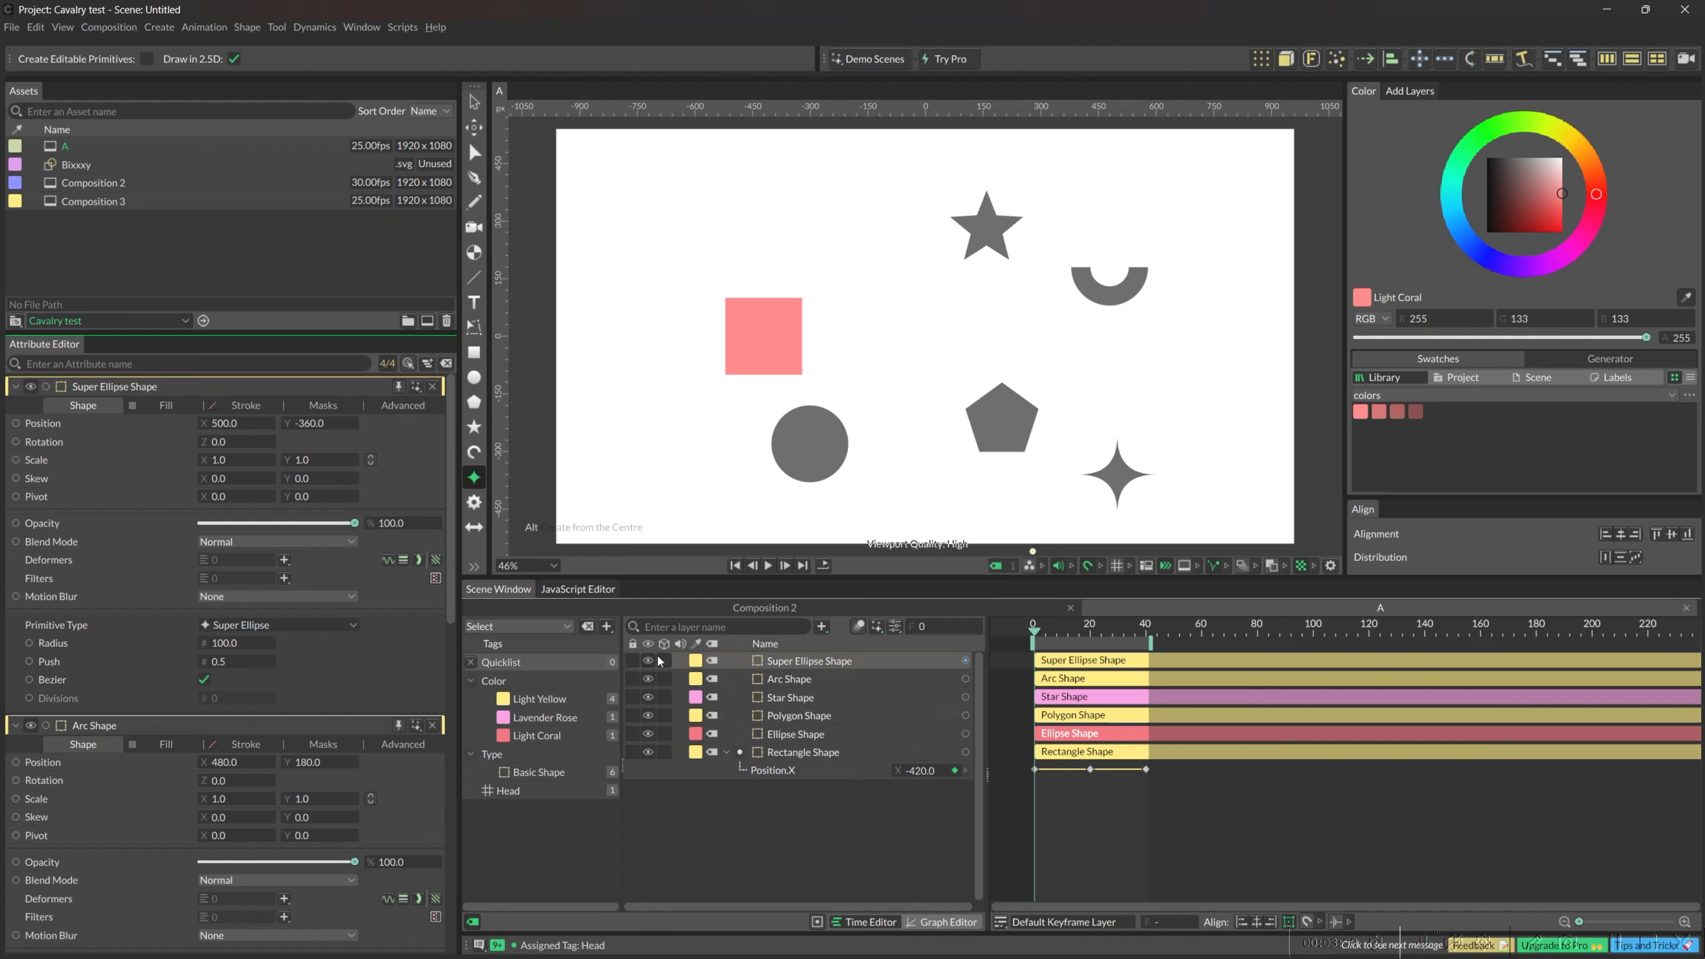
Try to add a new tag named age to the scene's tag list, and select the super ellipse layer
{"action": "left_click", "coordinate": [605, 628]}
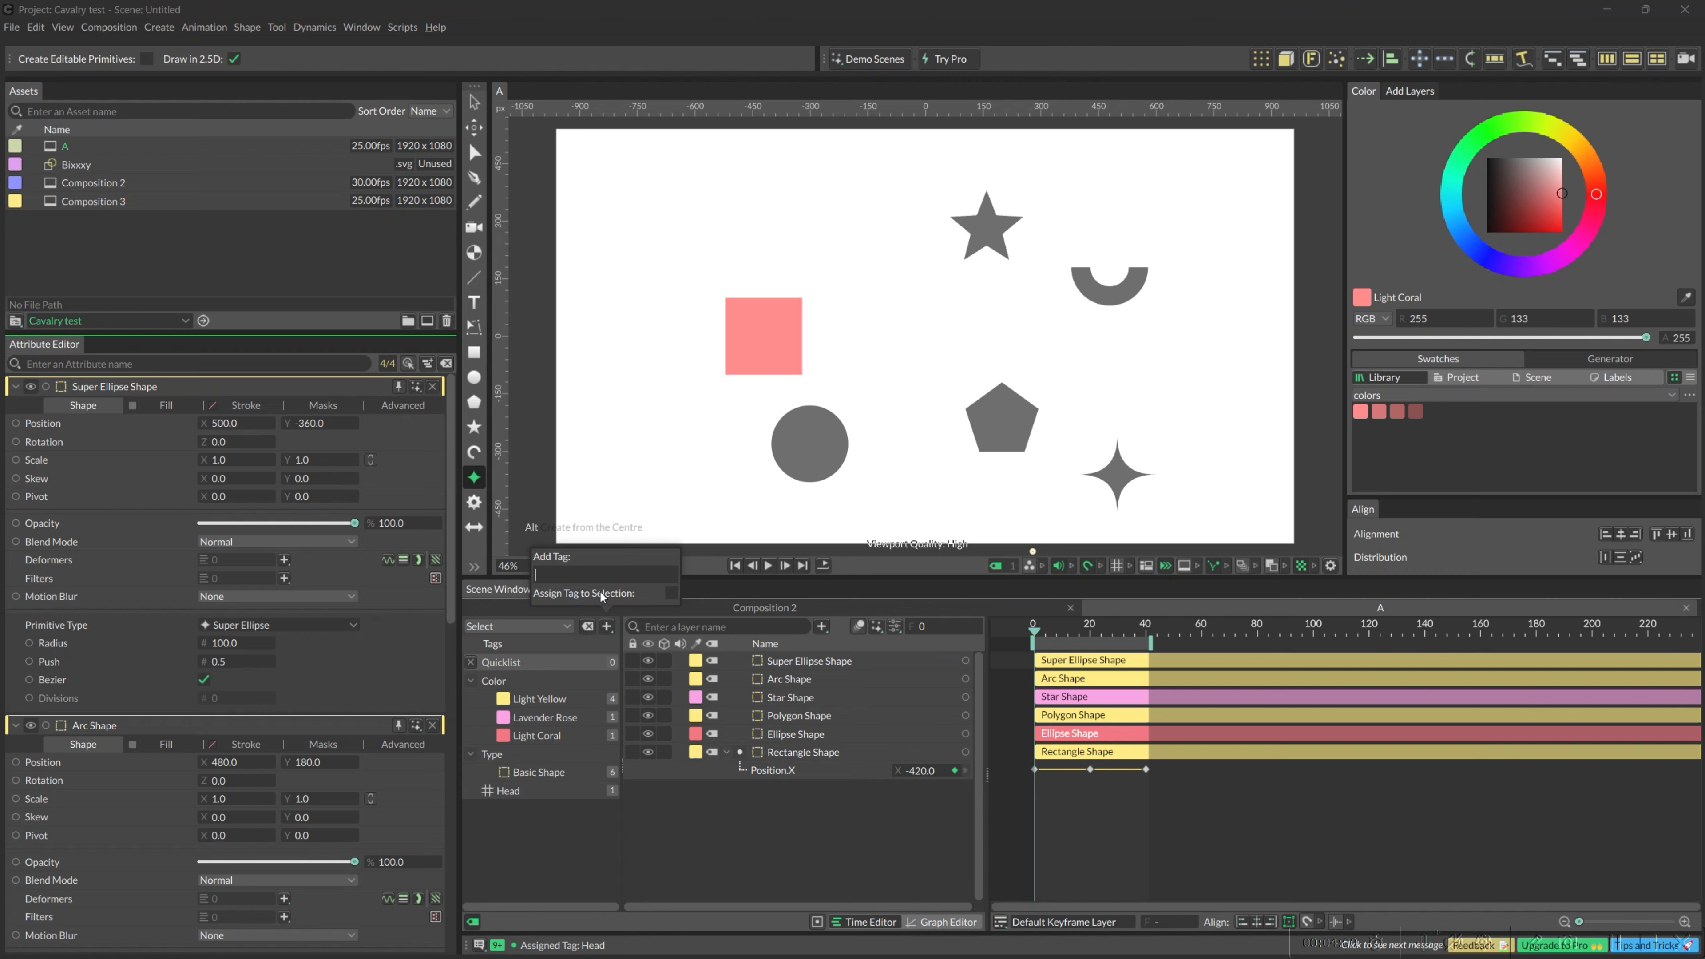
{"action": "left_click", "coordinate": [577, 574]}
{"action": "type", "text": "age"}
{"action": "left_click", "coordinate": [534, 855]}
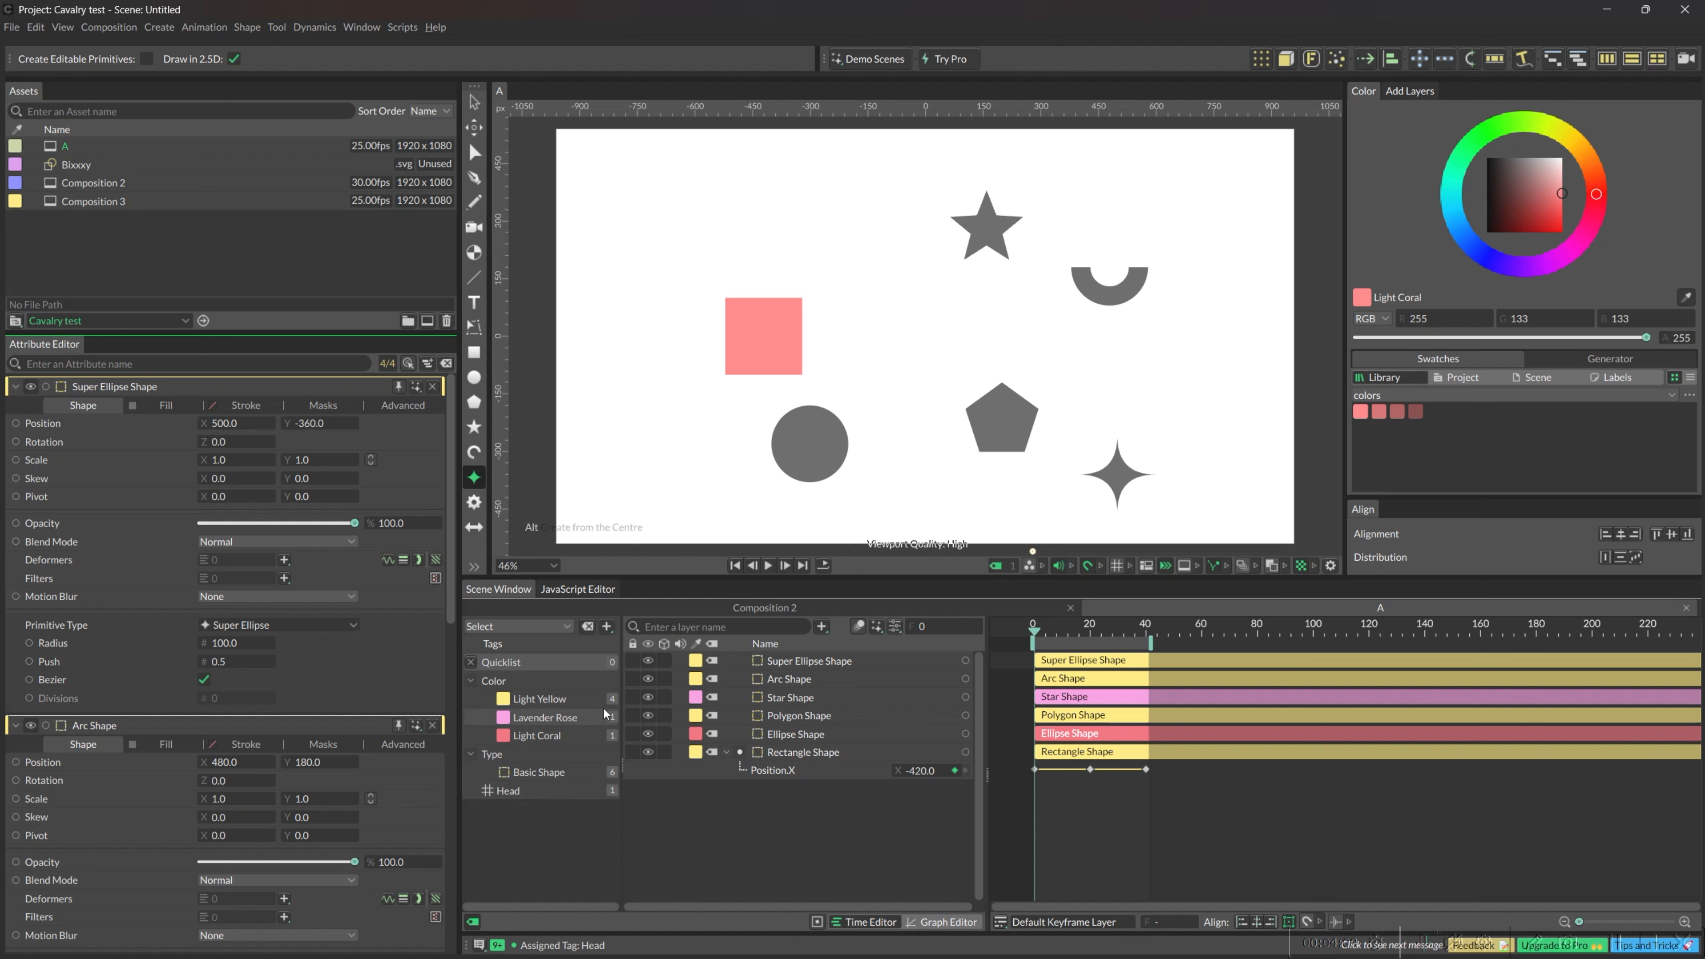
{"action": "left_click", "coordinate": [607, 627]}
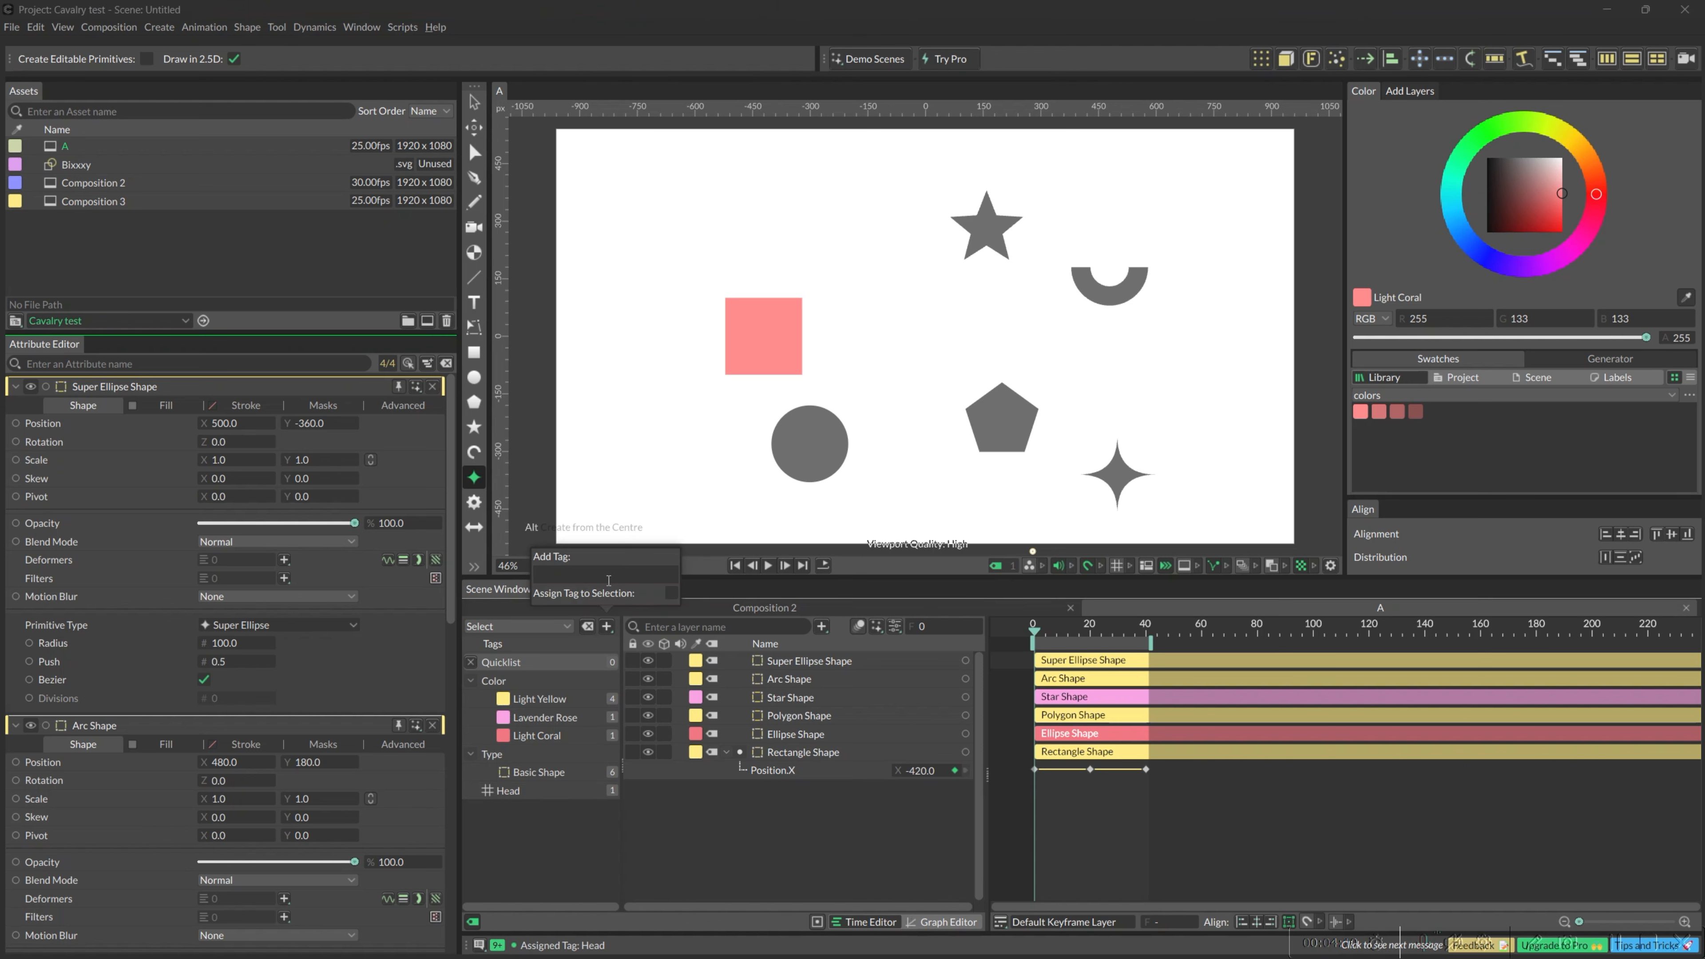
{"action": "type", "text": "age"}
{"action": "left_click", "coordinate": [793, 663]}
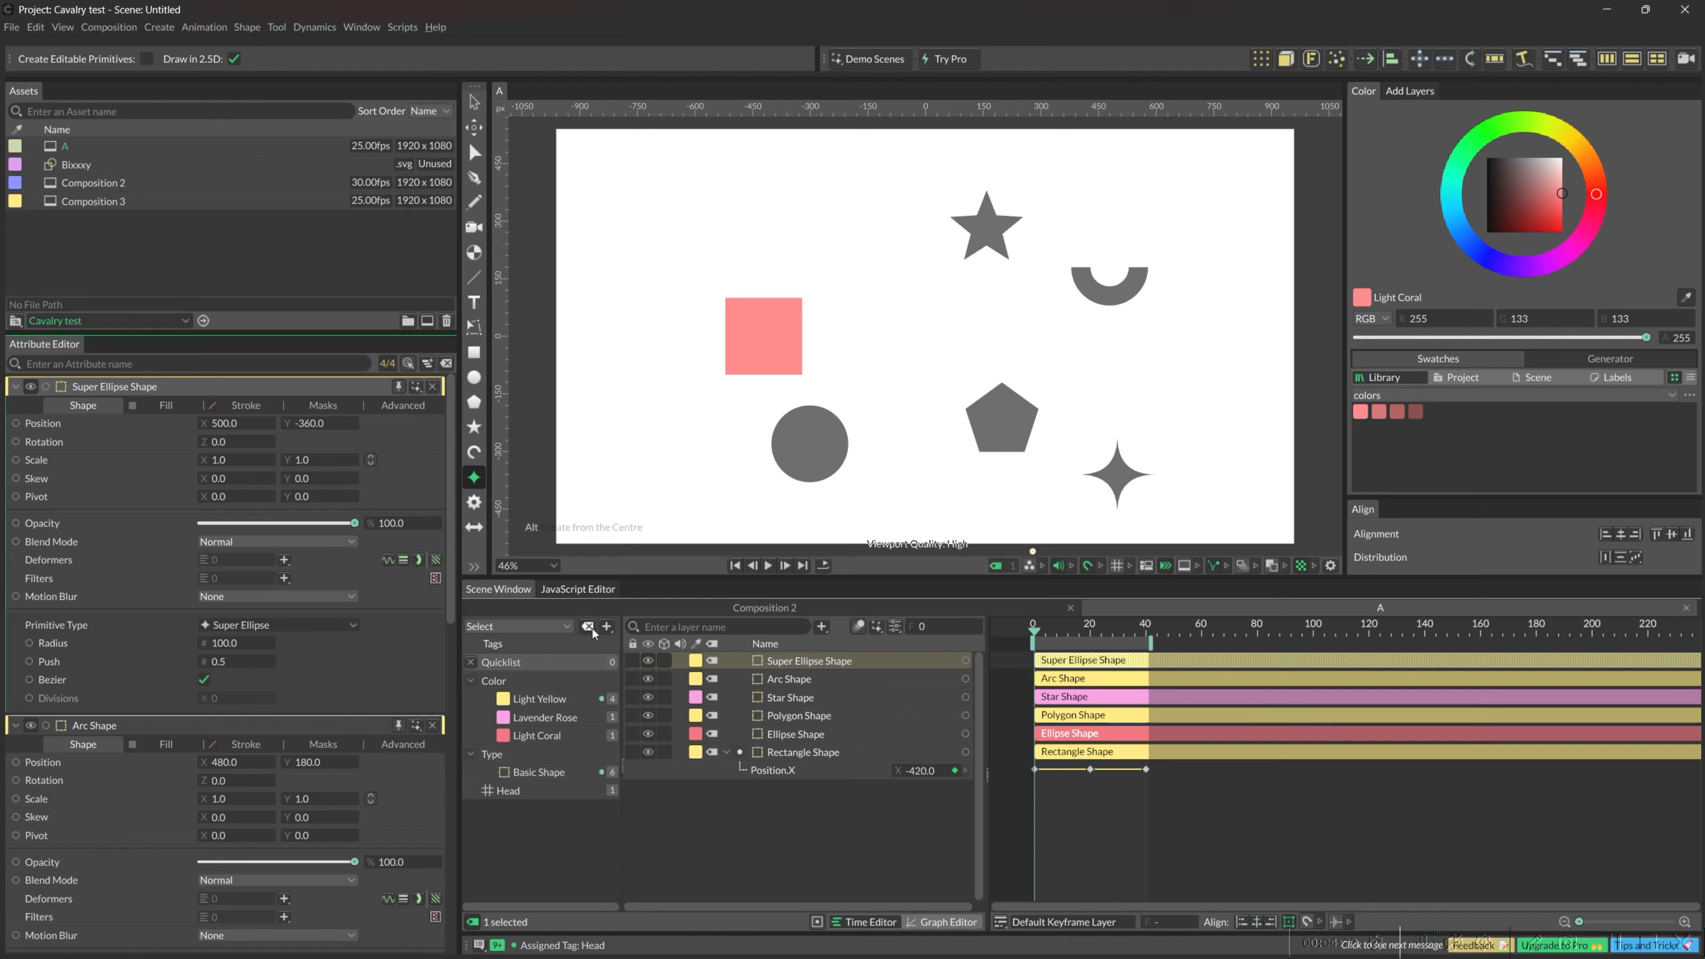
Switch the tag mode through Filter Scene Window, Filter Viewport and Filter Both, and return it to Select
{"action": "left_click", "coordinate": [561, 627]}
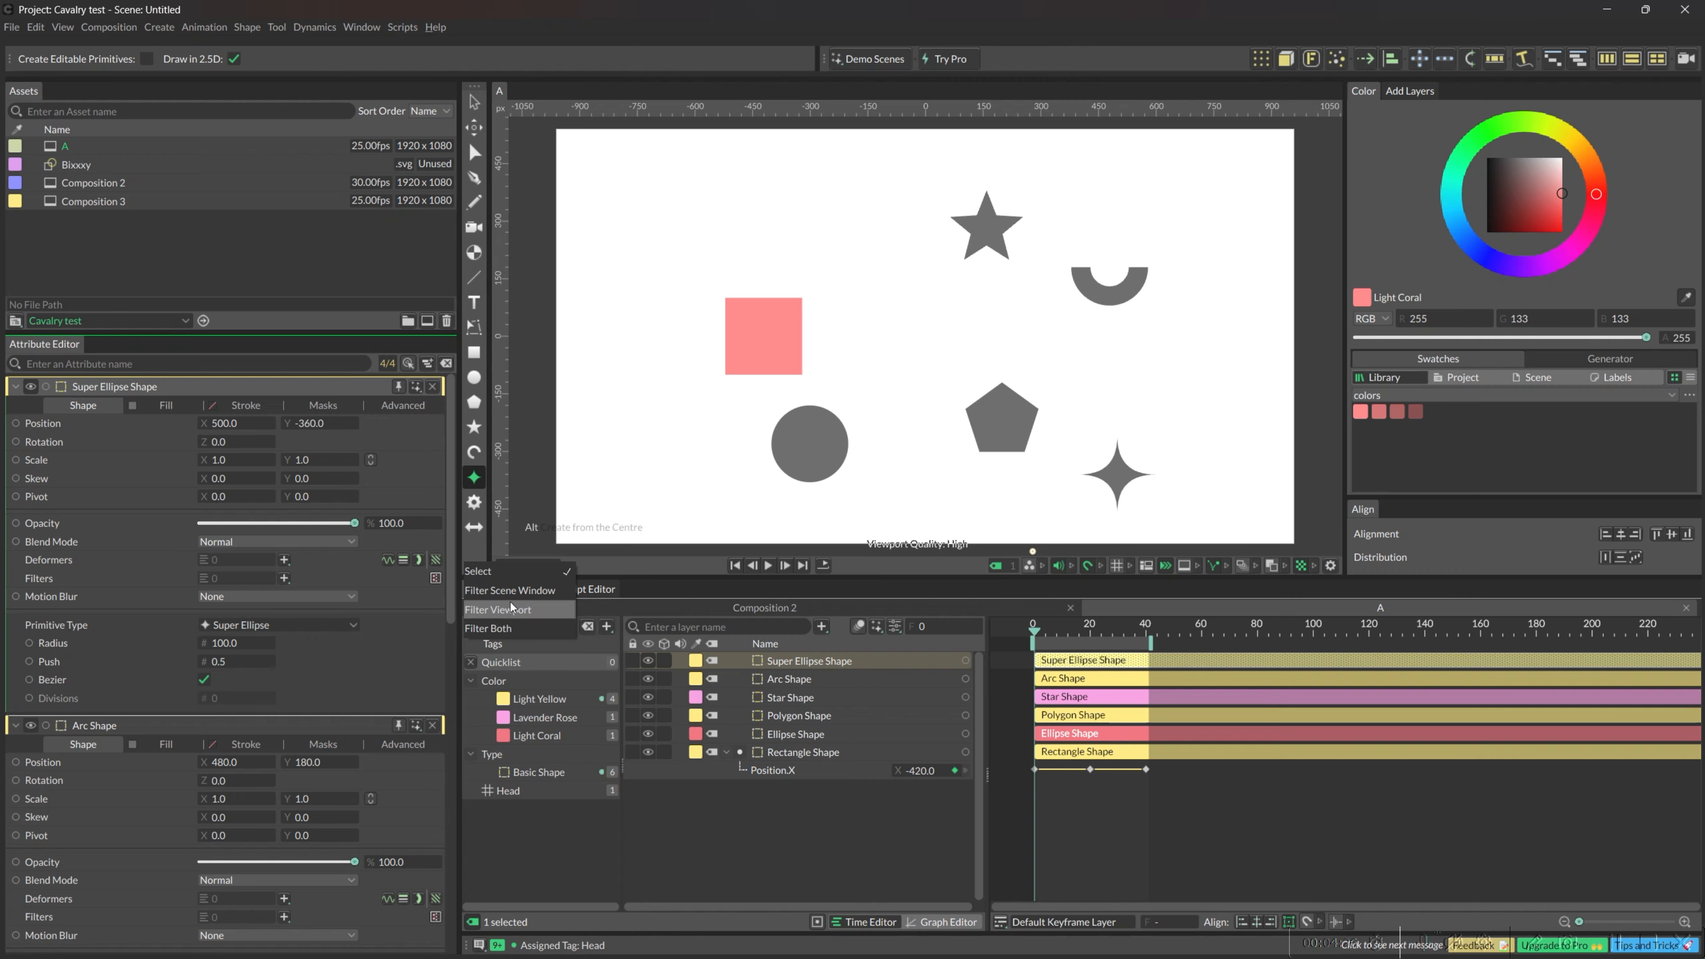
{"action": "left_click", "coordinate": [525, 591]}
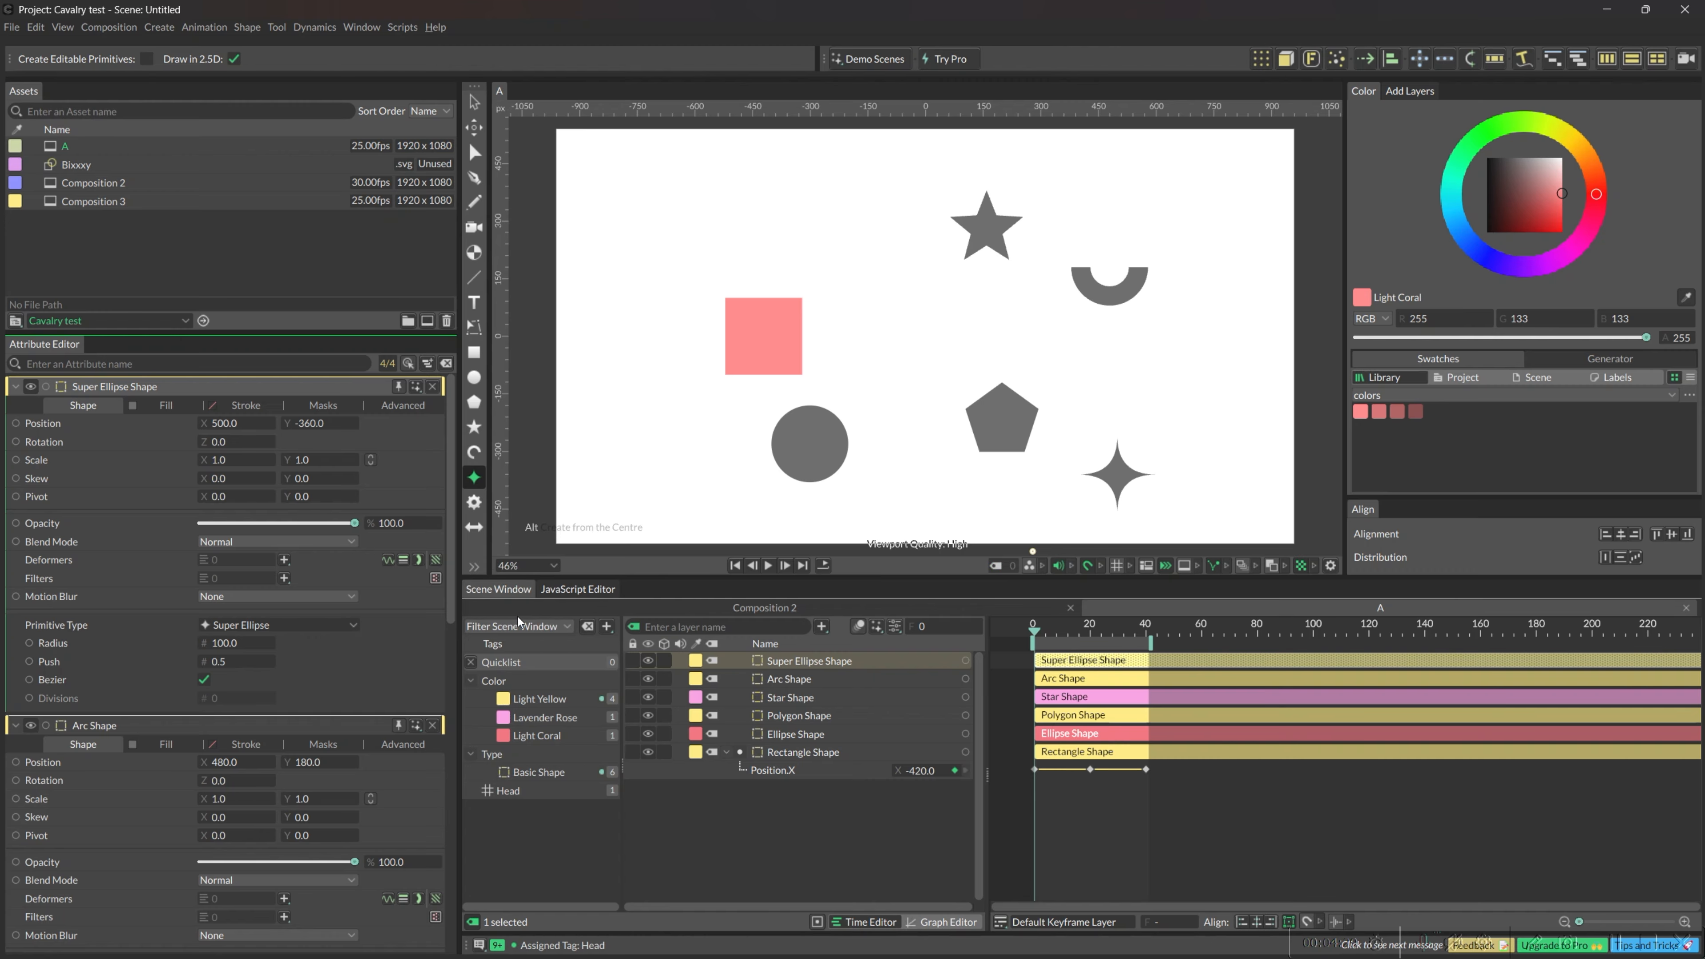
{"action": "left_click", "coordinate": [516, 620]}
{"action": "left_click", "coordinate": [511, 644]}
{"action": "left_click", "coordinate": [523, 626]}
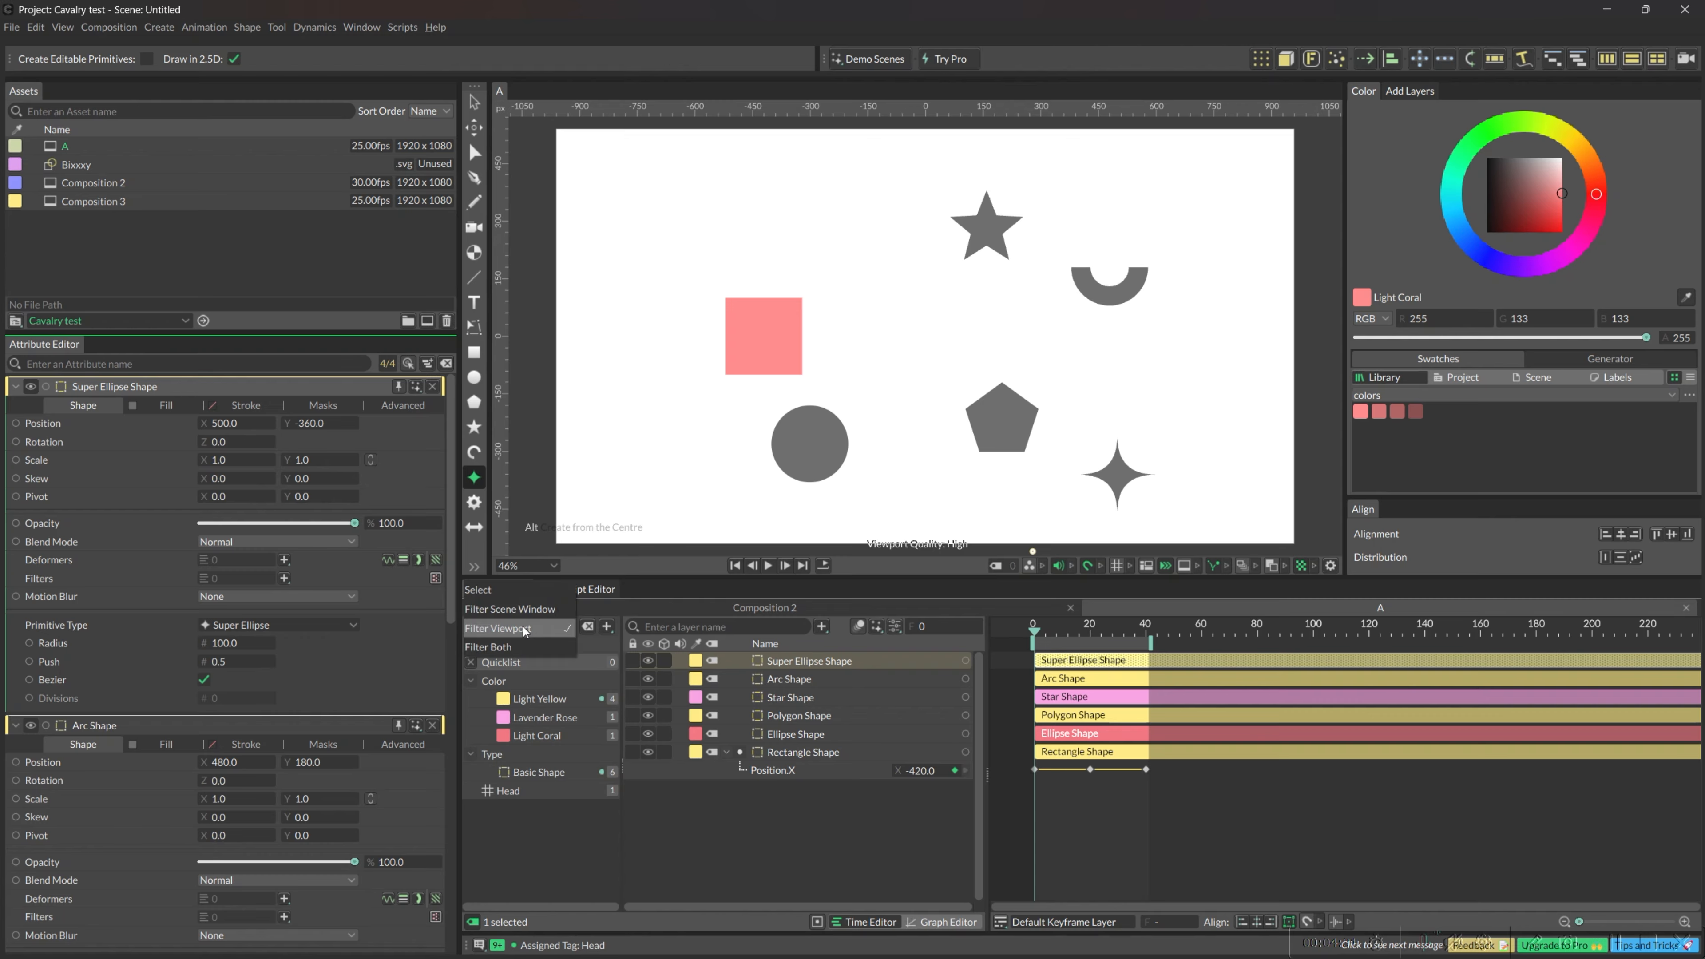
{"action": "left_click", "coordinate": [518, 644]}
{"action": "left_click", "coordinate": [526, 625]}
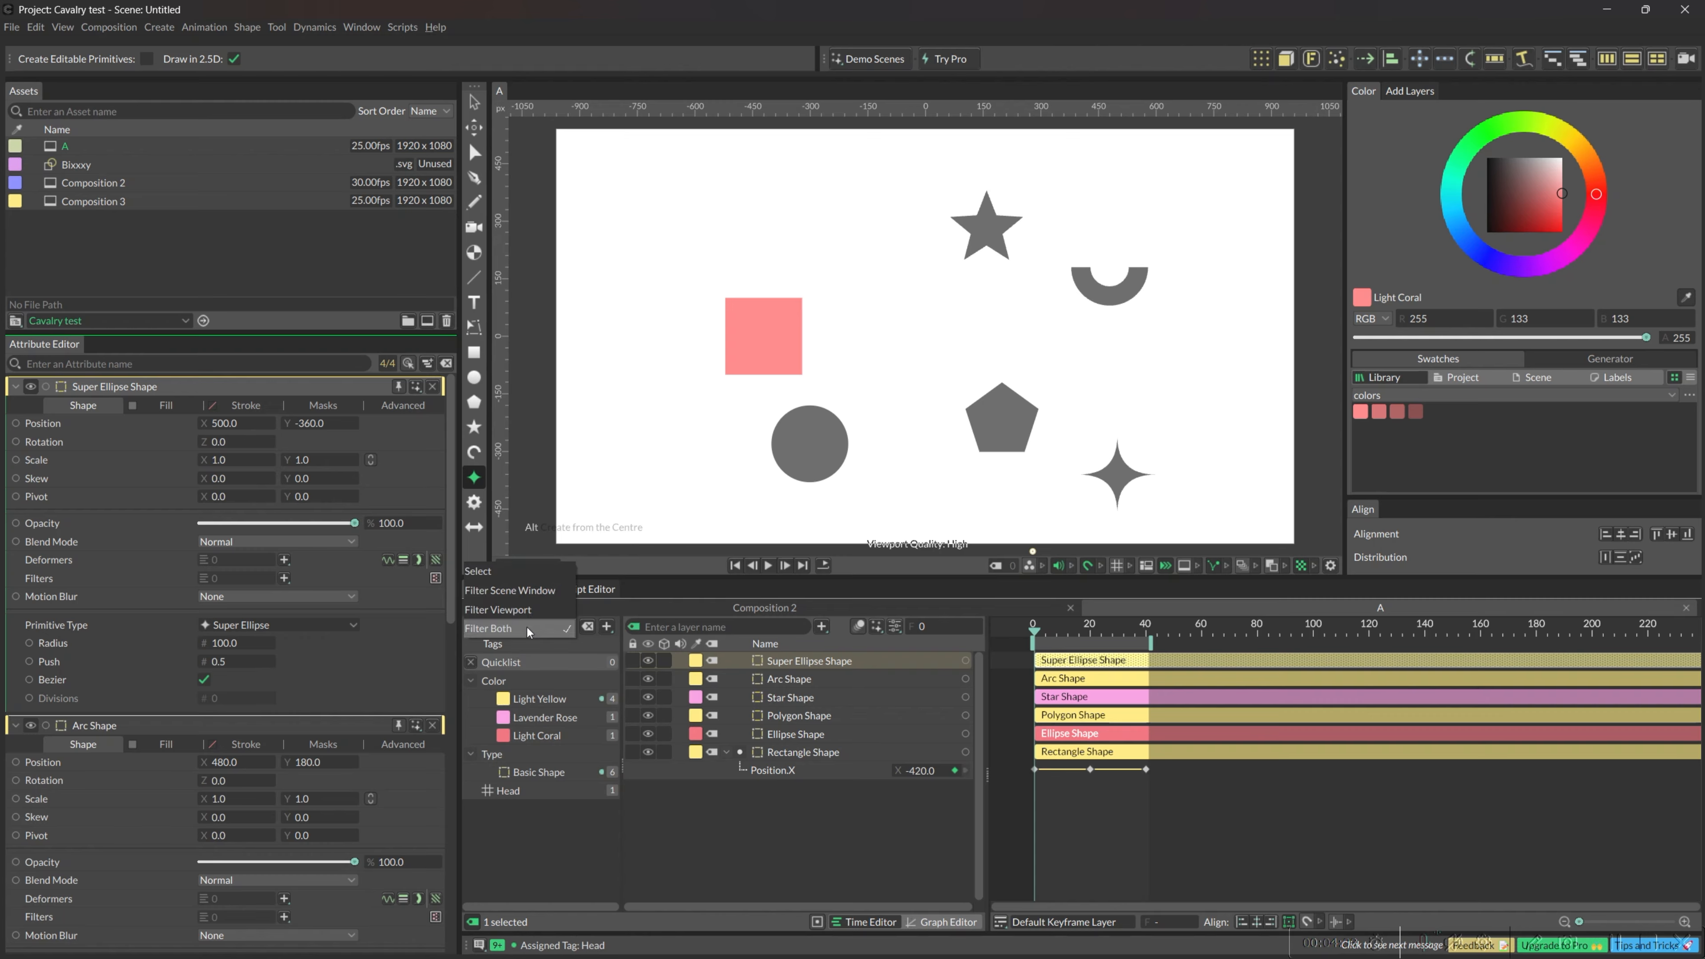
{"action": "left_click", "coordinate": [518, 576]}
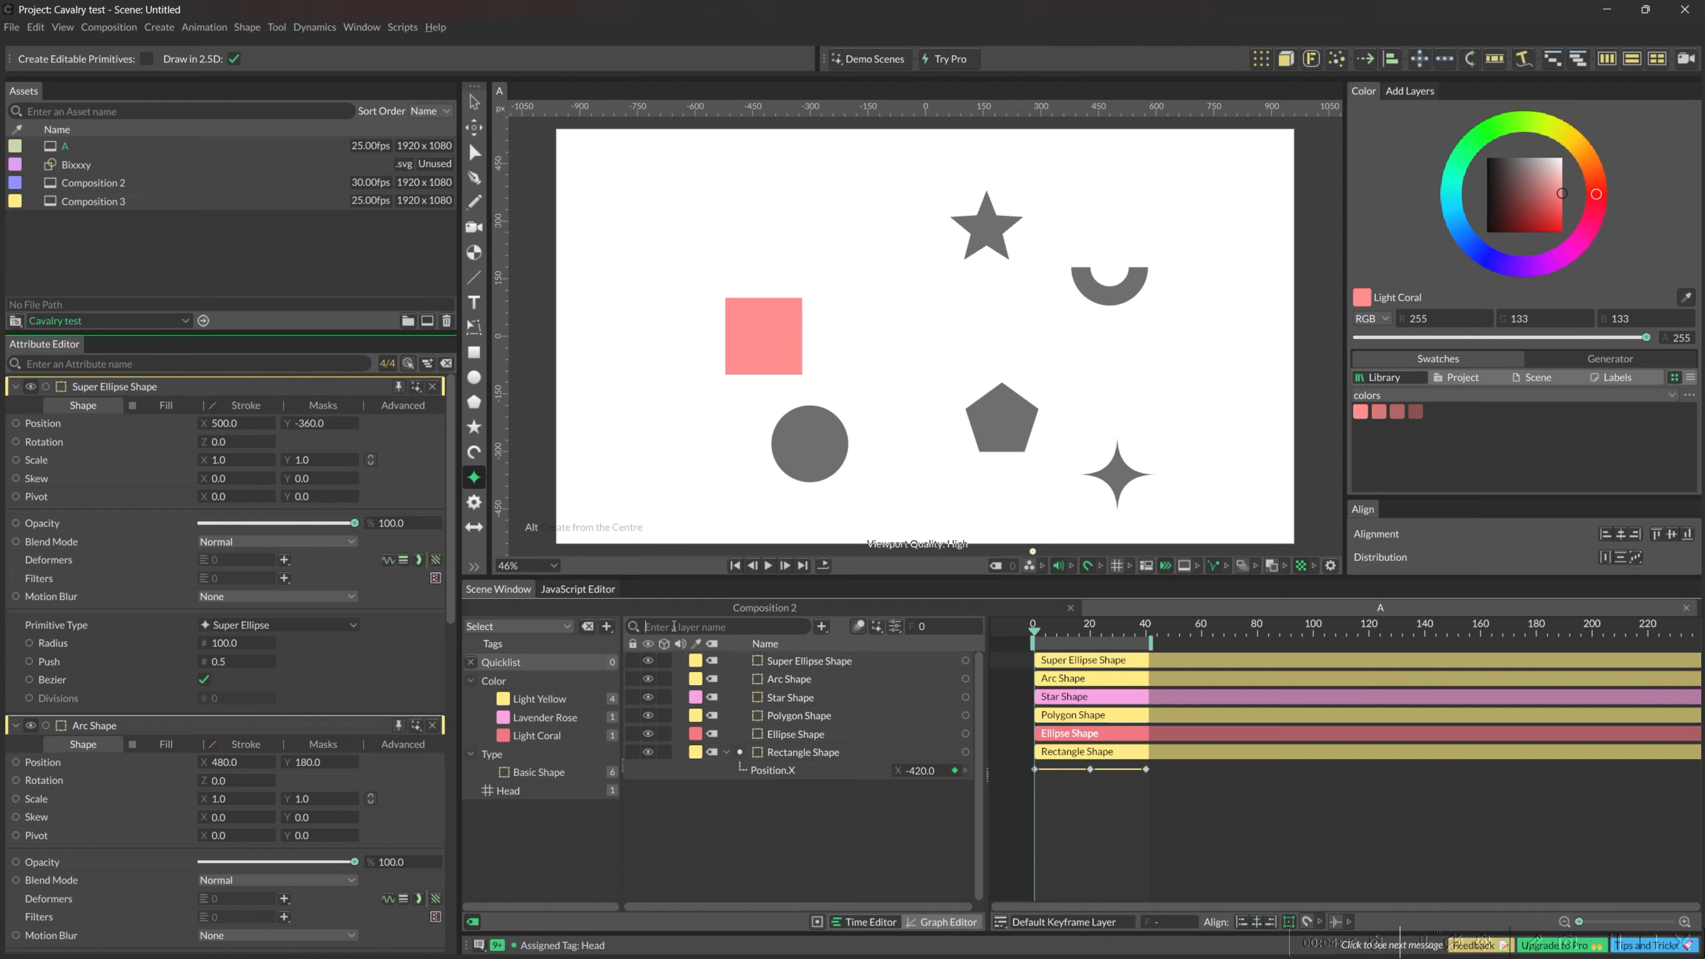
Set the tag mode to Filter Both, filter by the Head tag, and clear the layer-name search for head
{"action": "left_click", "coordinate": [564, 625]}
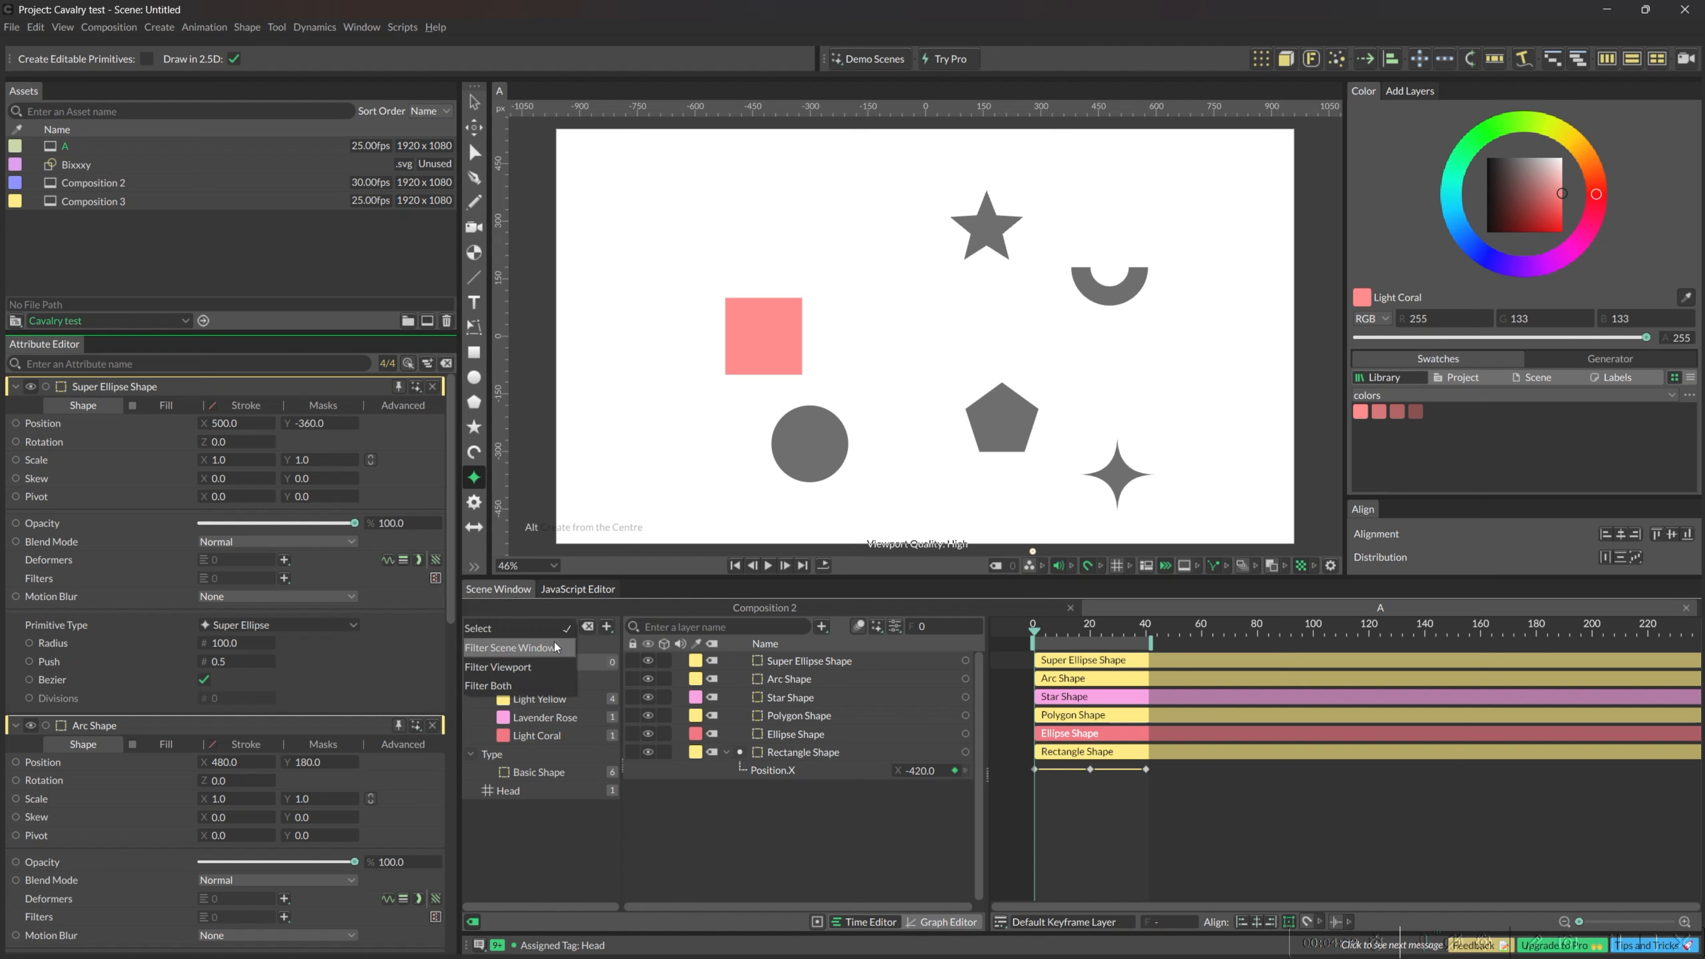
{"action": "left_click", "coordinate": [529, 679]}
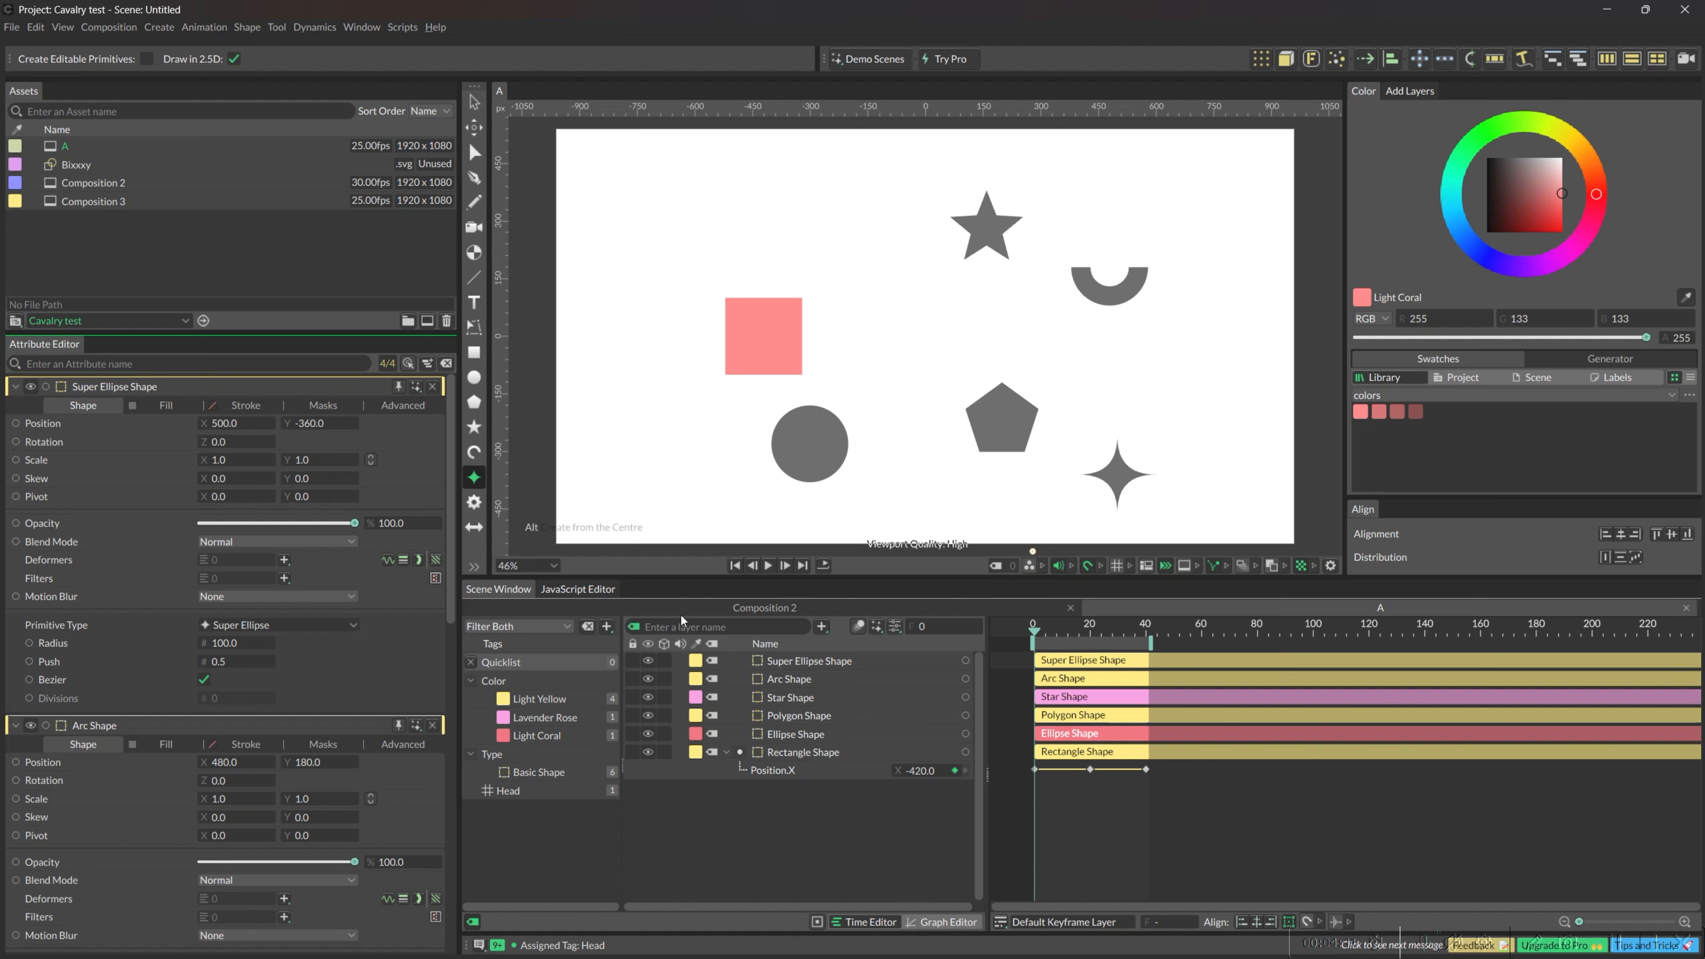
{"action": "type", "text": "head"}
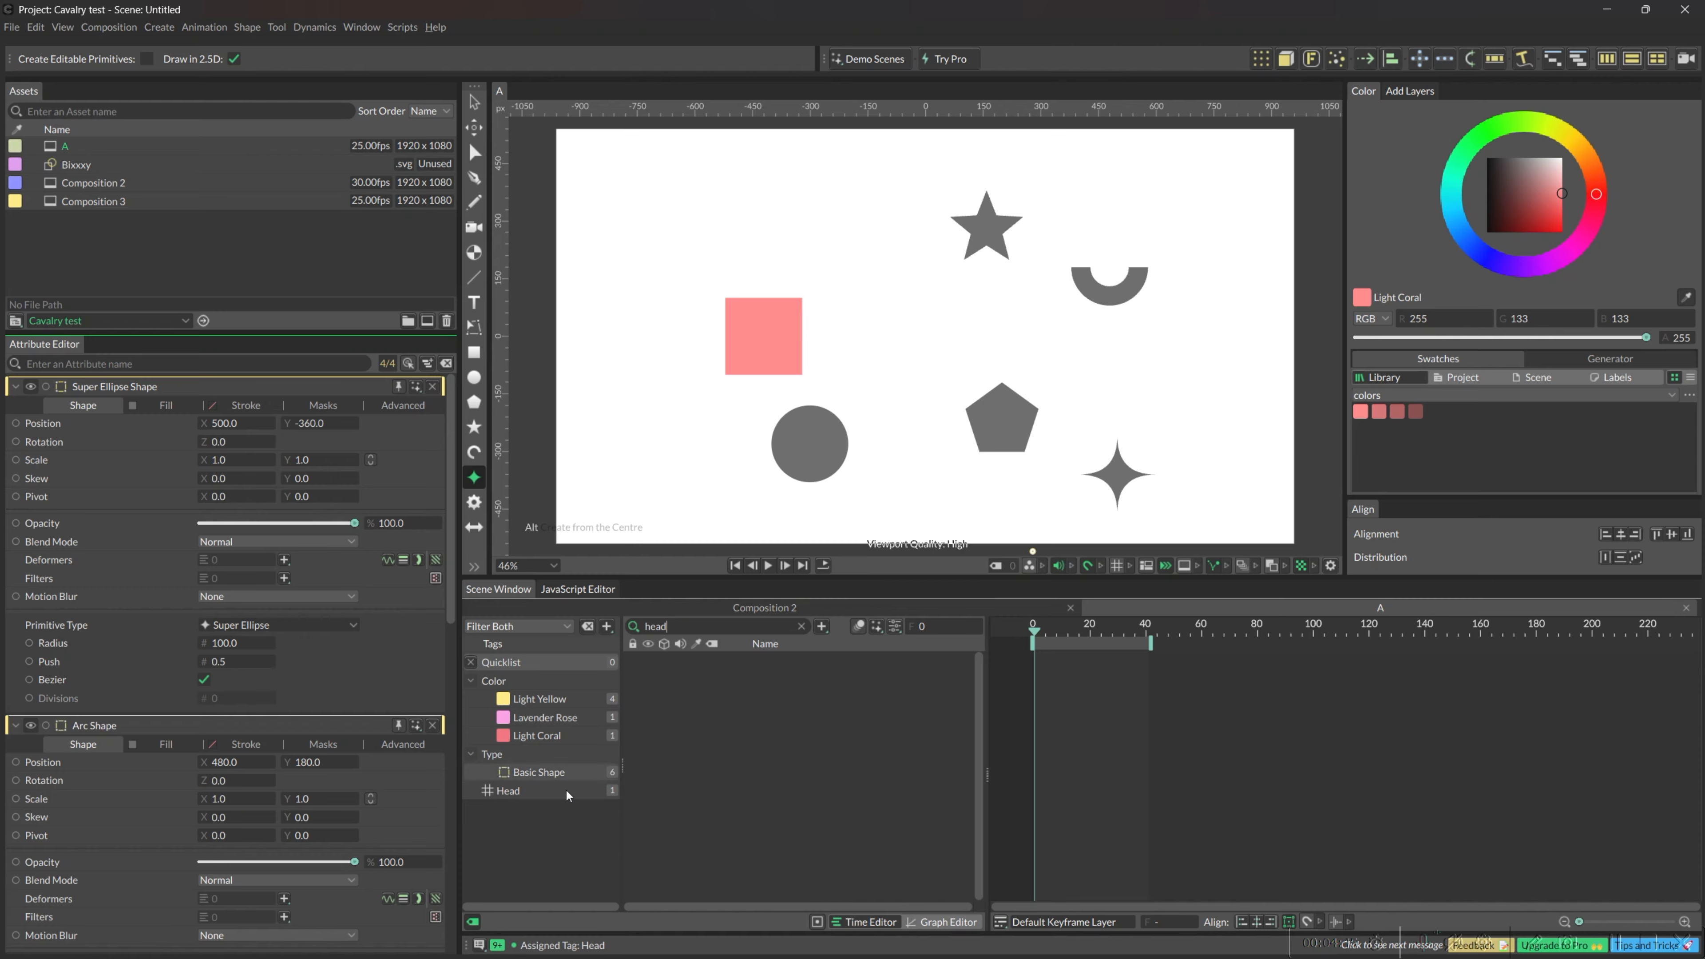
{"action": "left_click", "coordinate": [547, 789]}
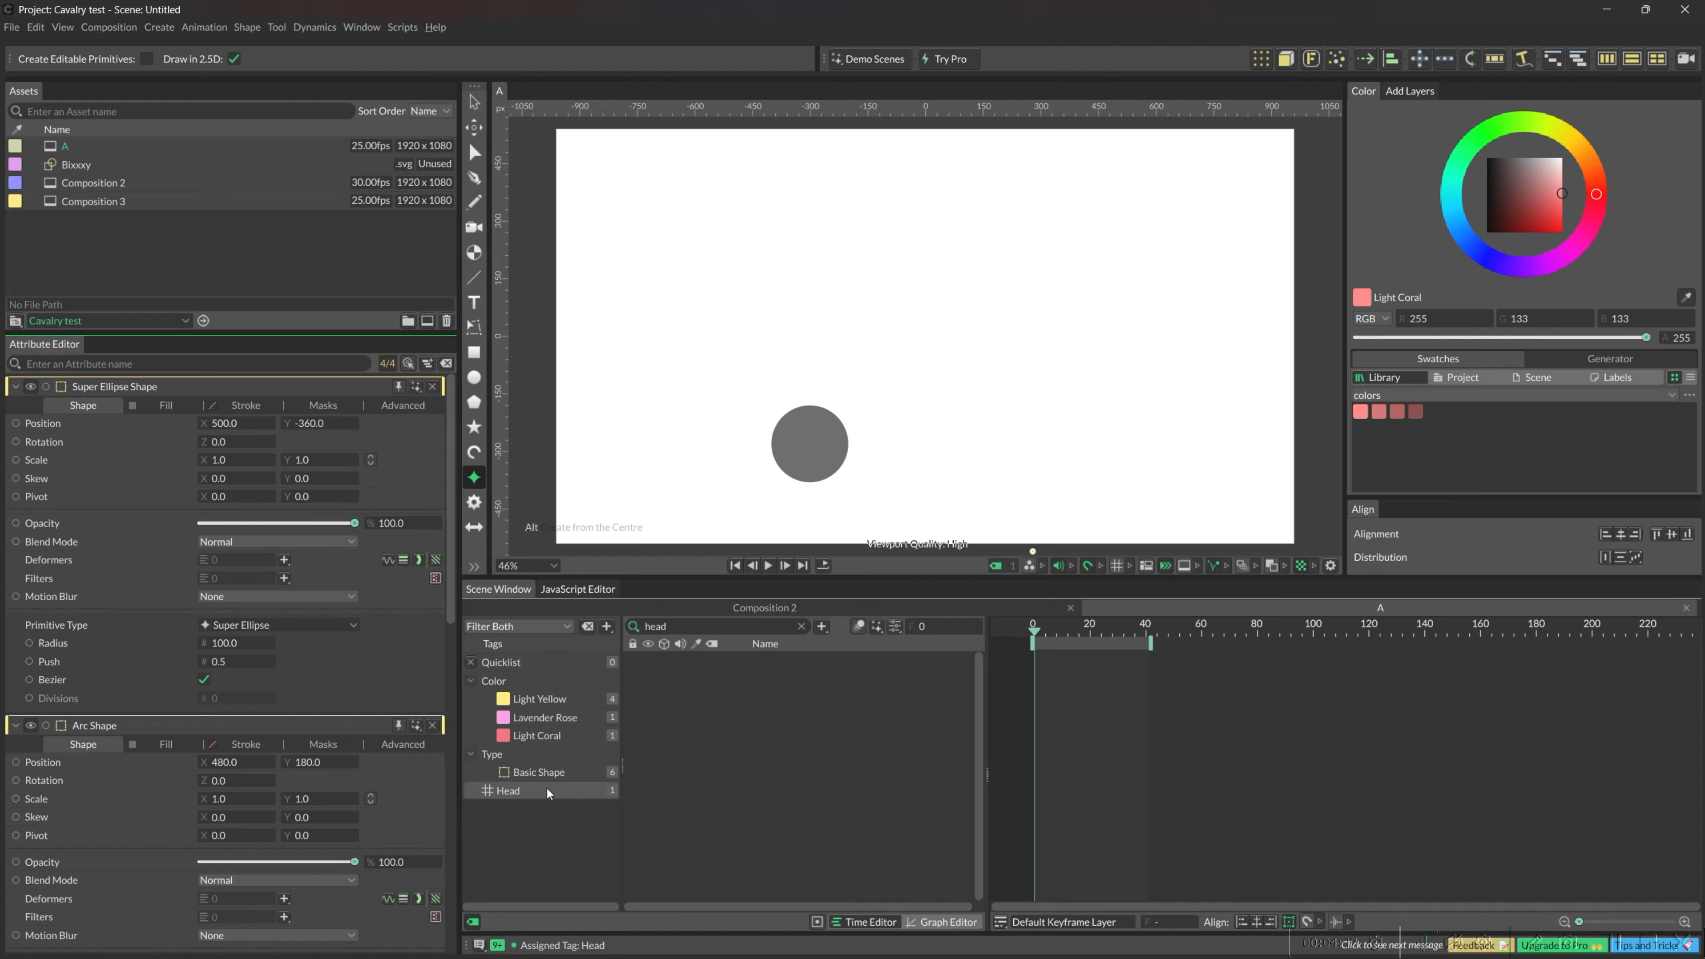
{"action": "key", "text": "Escape"}
{"action": "left_click", "coordinate": [802, 626]}
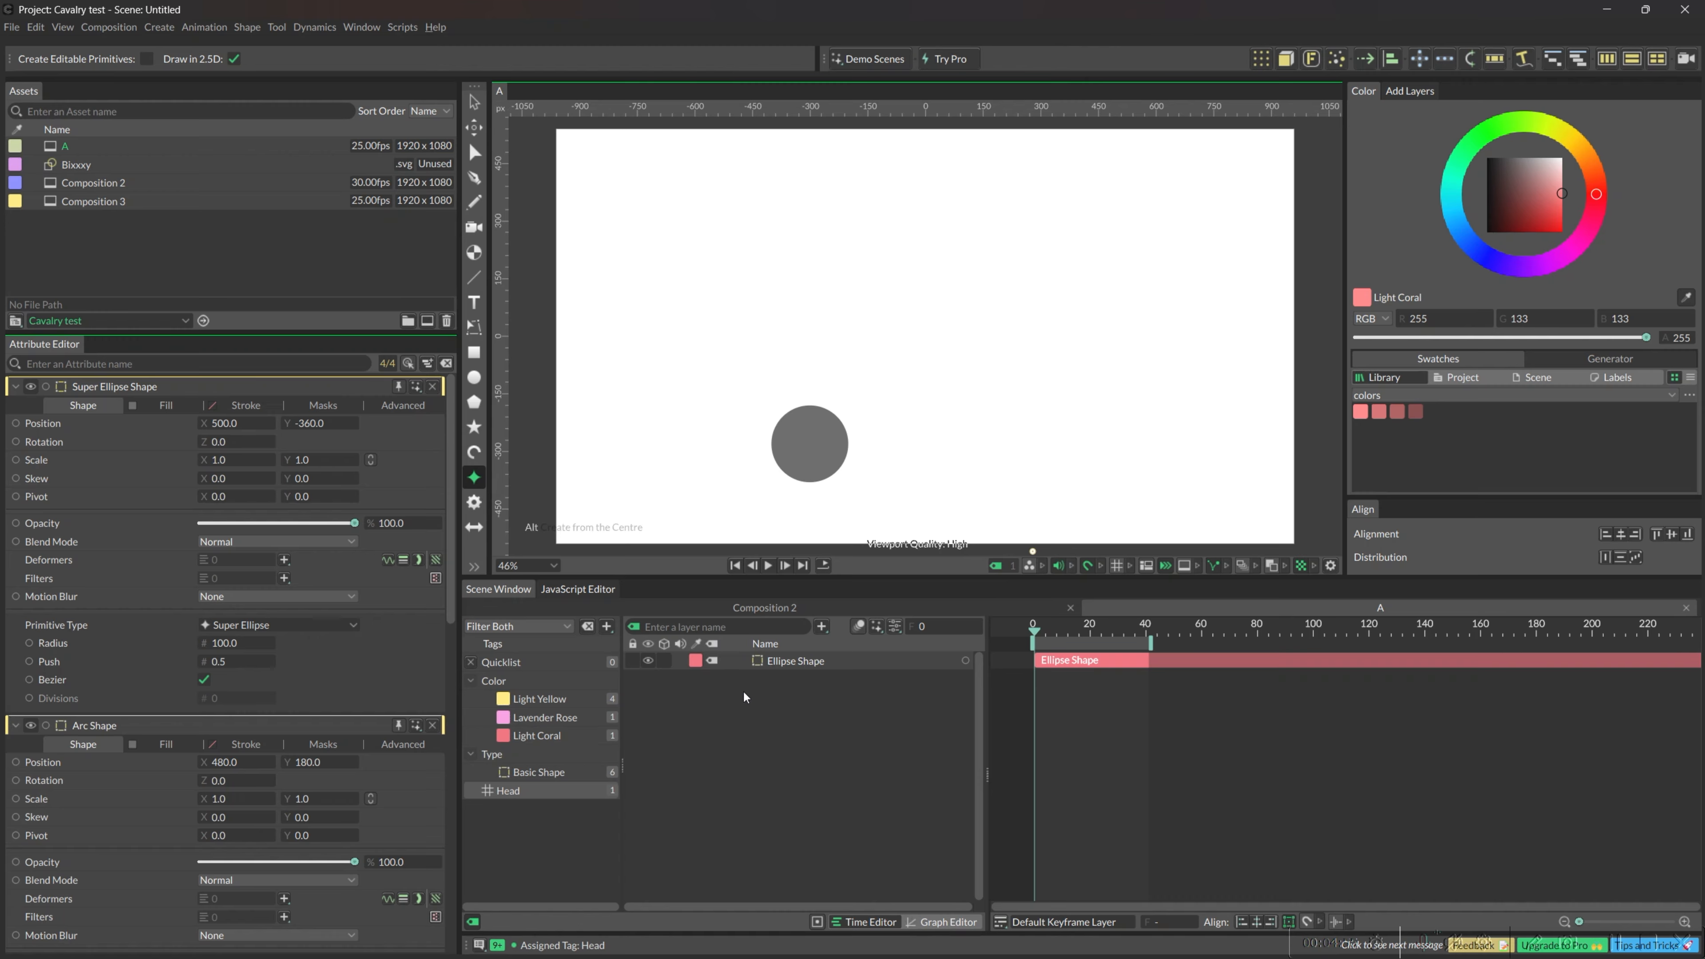
Select the ellipse layer, hide and reshow the tag list, and set the tag mode back to Select
{"action": "left_click", "coordinate": [711, 661]}
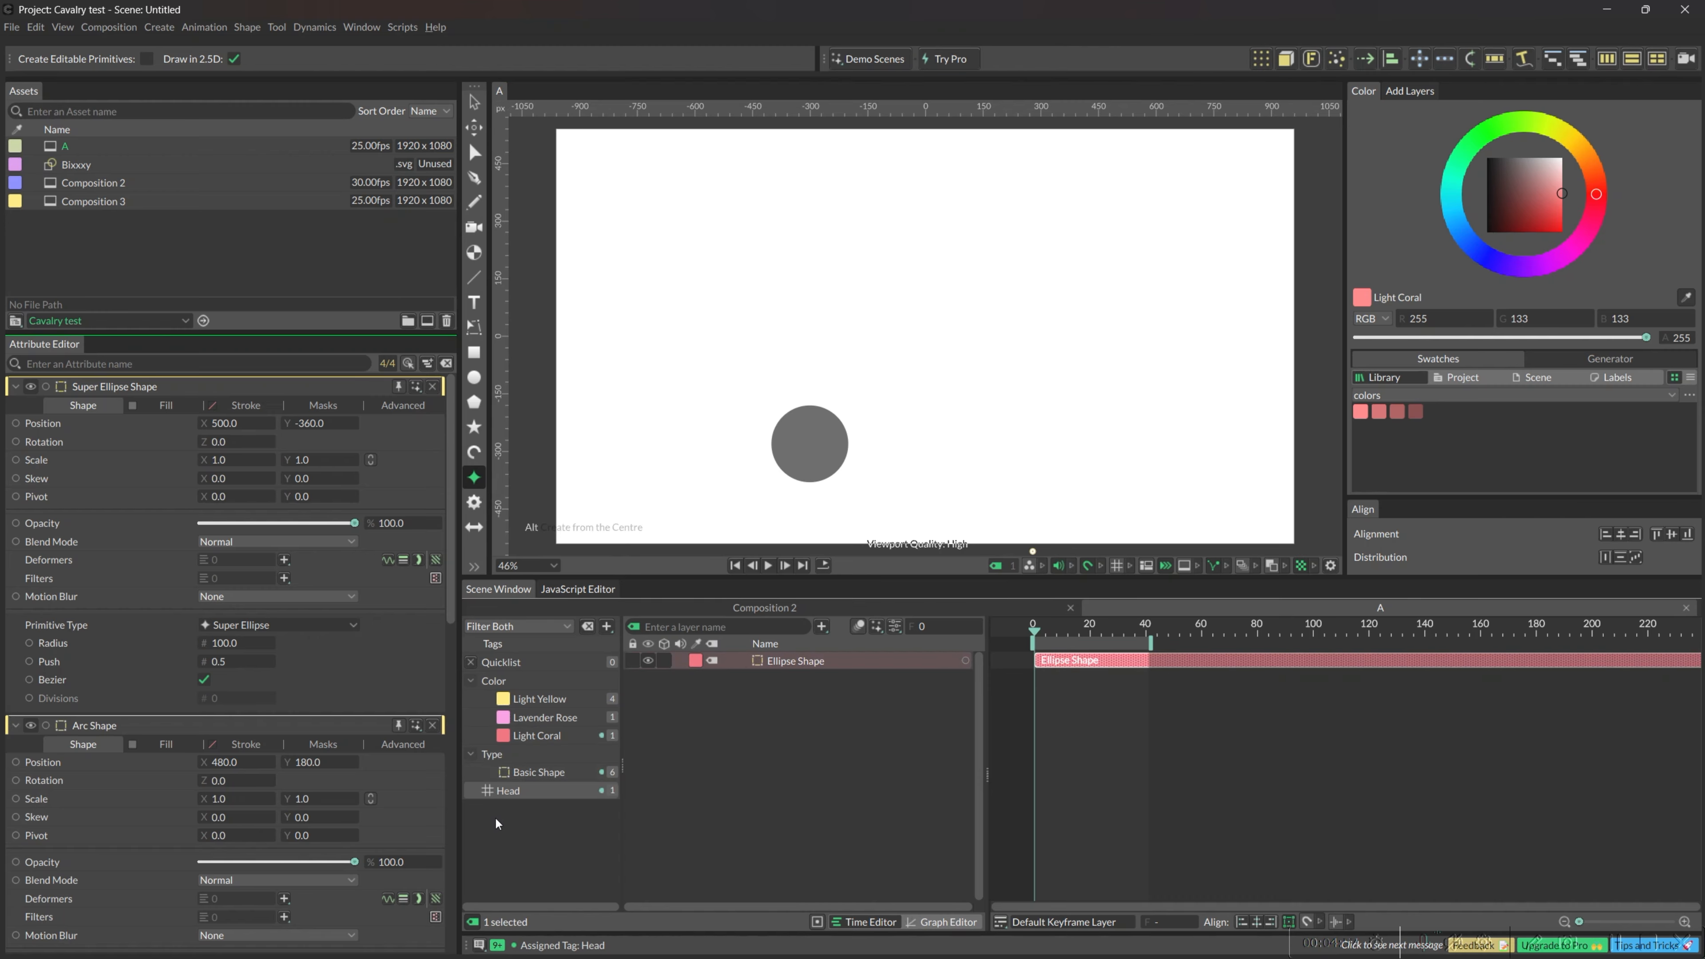
{"action": "left_click", "coordinate": [473, 920]}
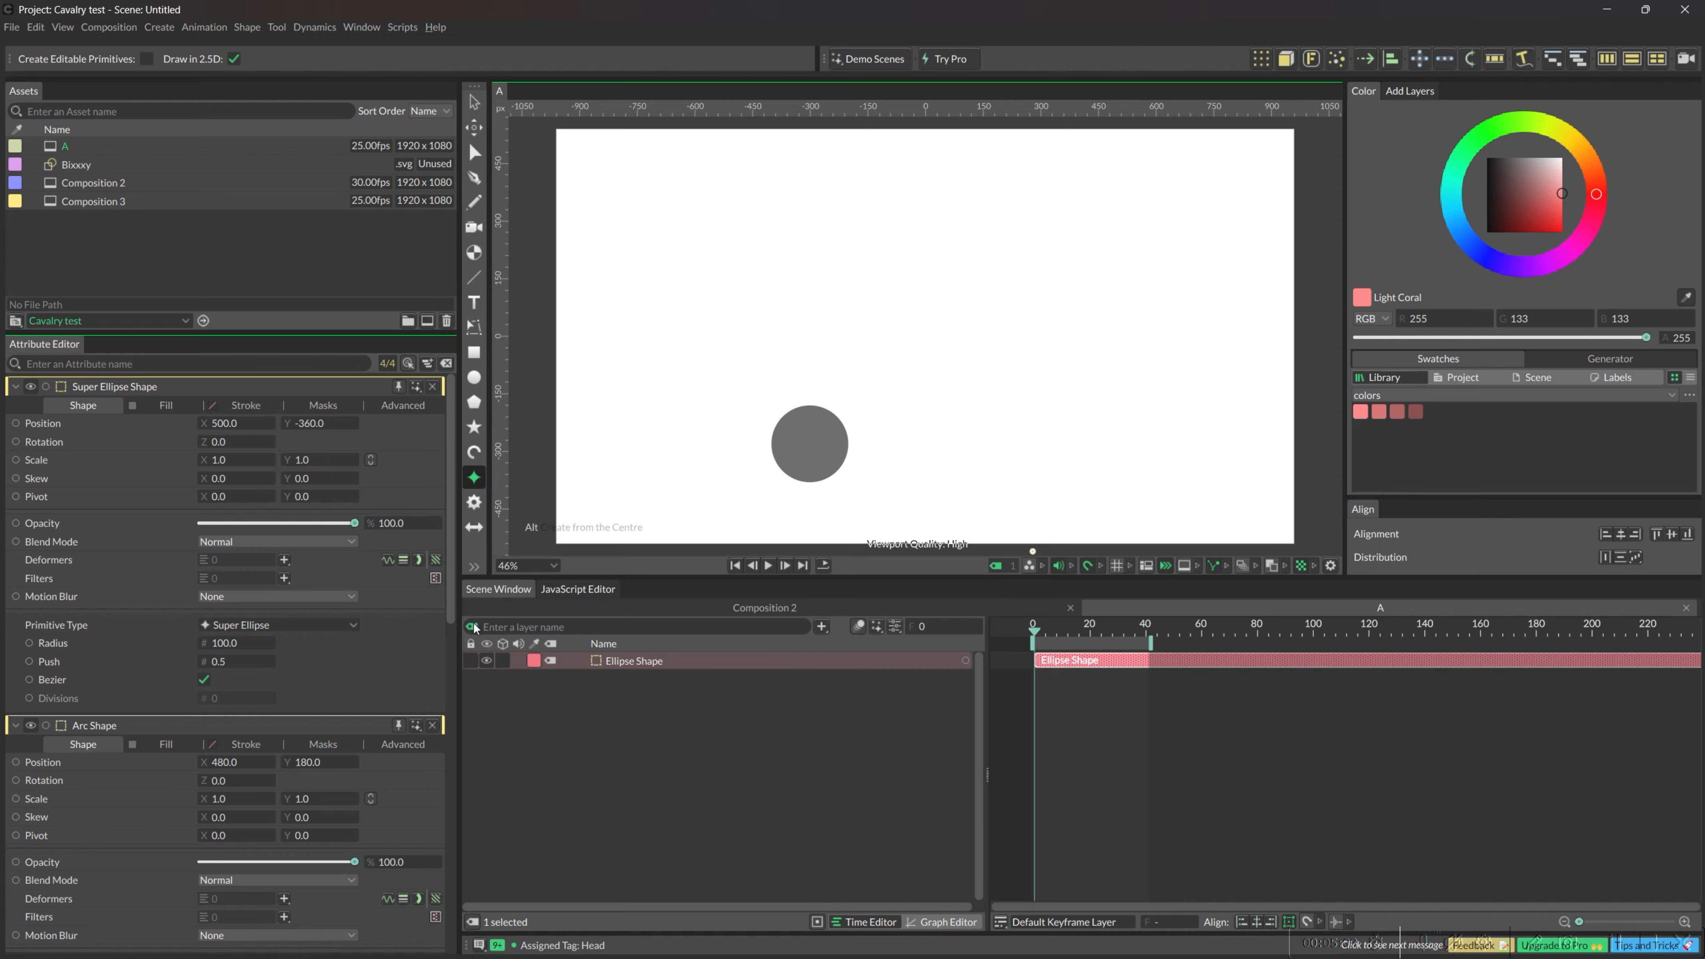
{"action": "left_click", "coordinate": [473, 922]}
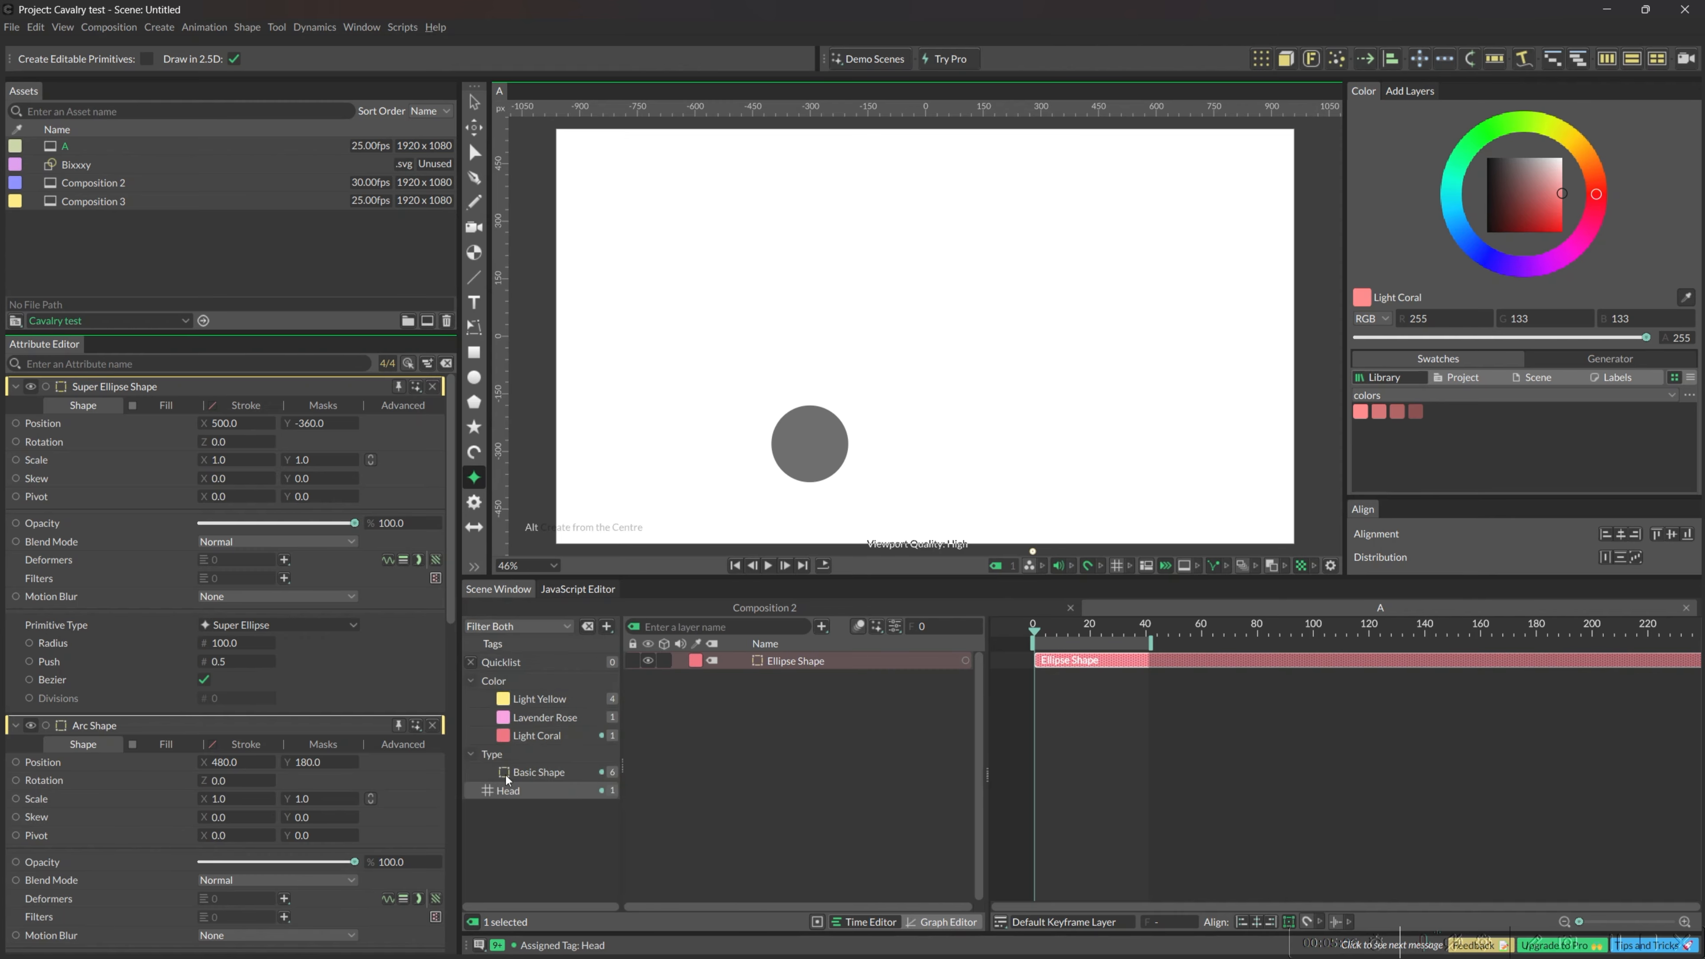
{"action": "left_click", "coordinate": [553, 623]}
{"action": "left_click", "coordinate": [505, 568]}
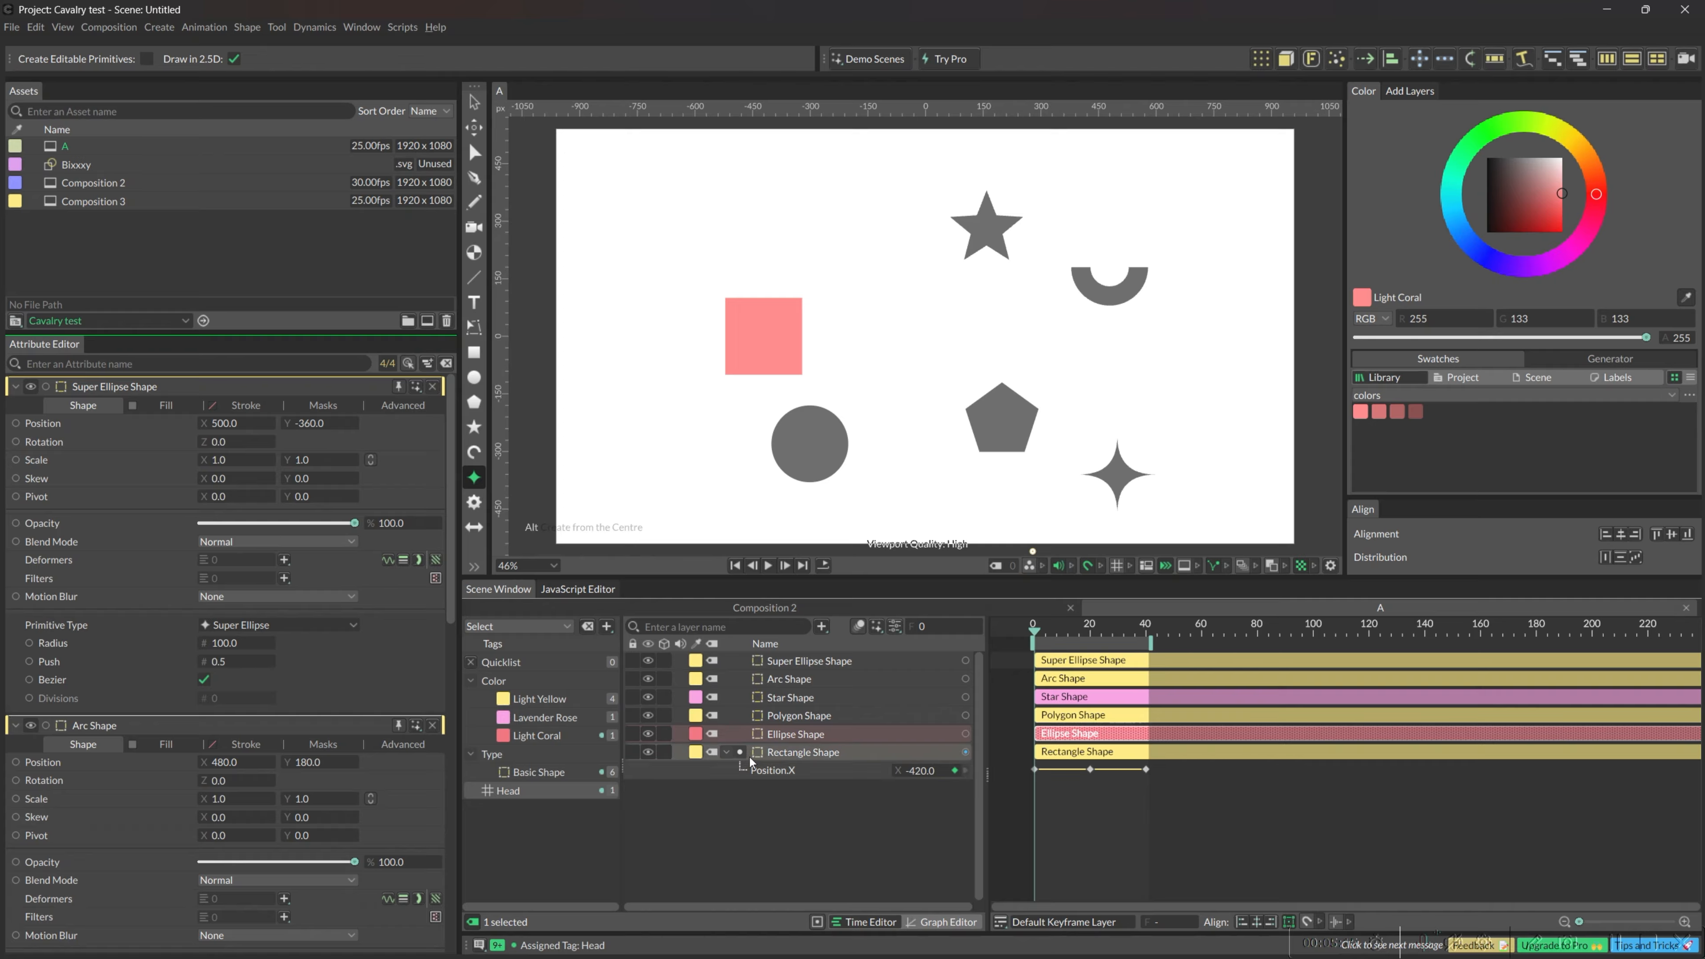
Try to assign the existing Head tag to the polygon layer
{"action": "left_click", "coordinate": [713, 716]}
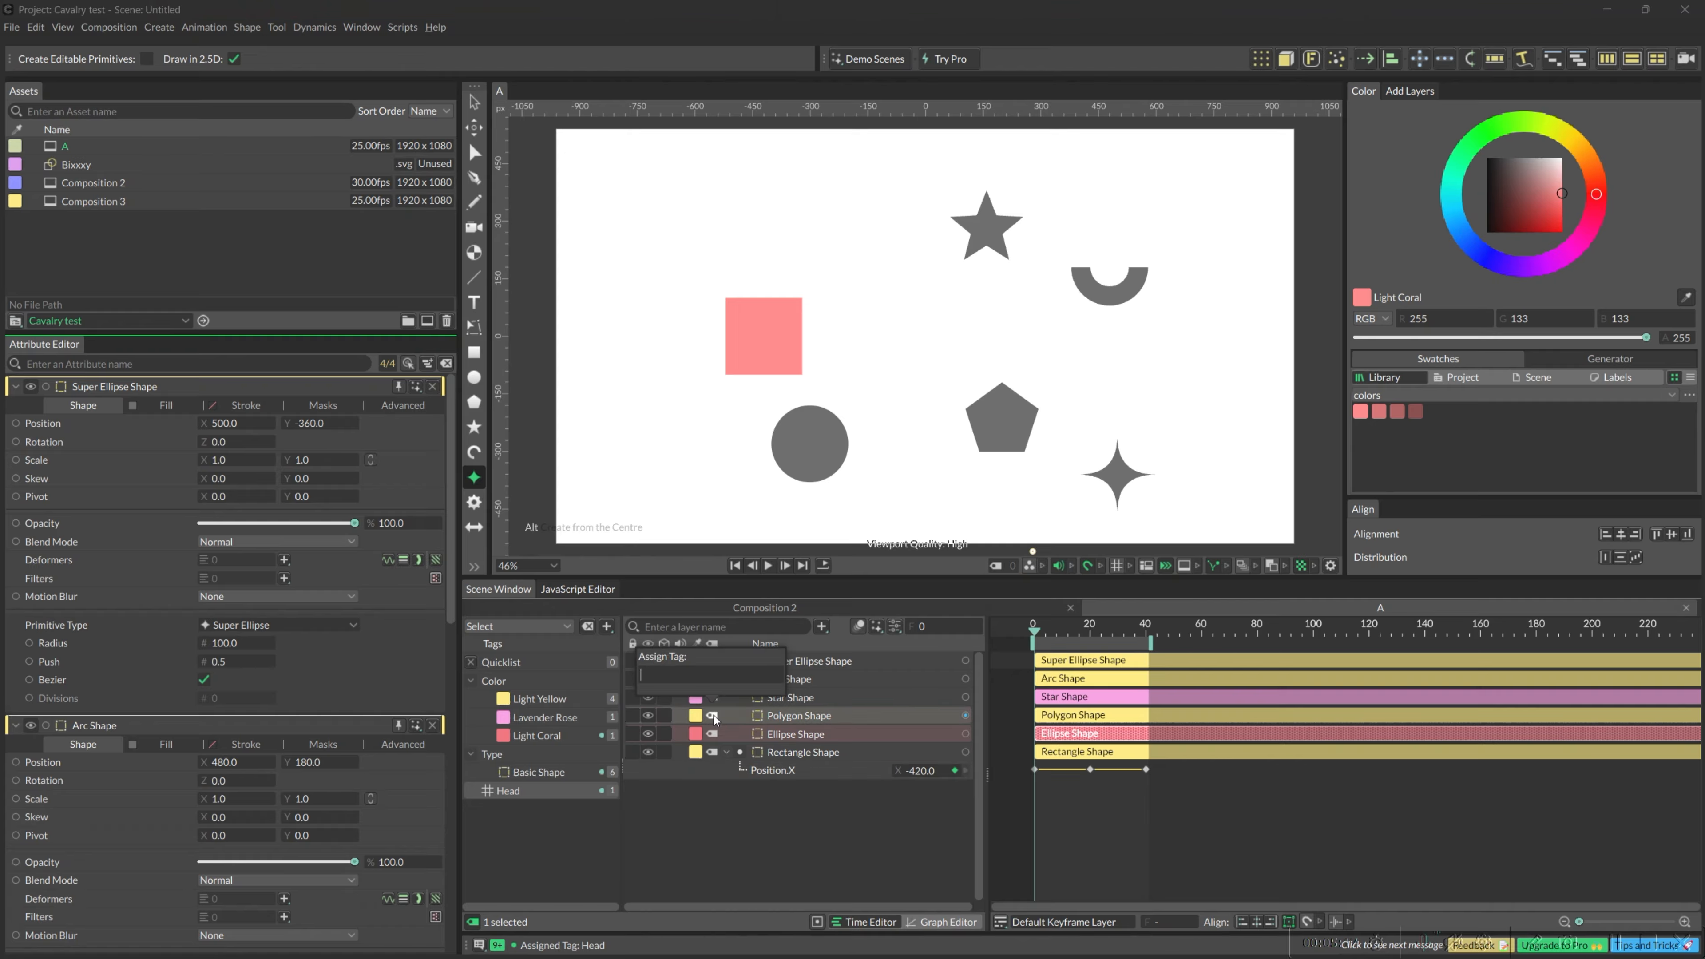
{"action": "type", "text": "head"}
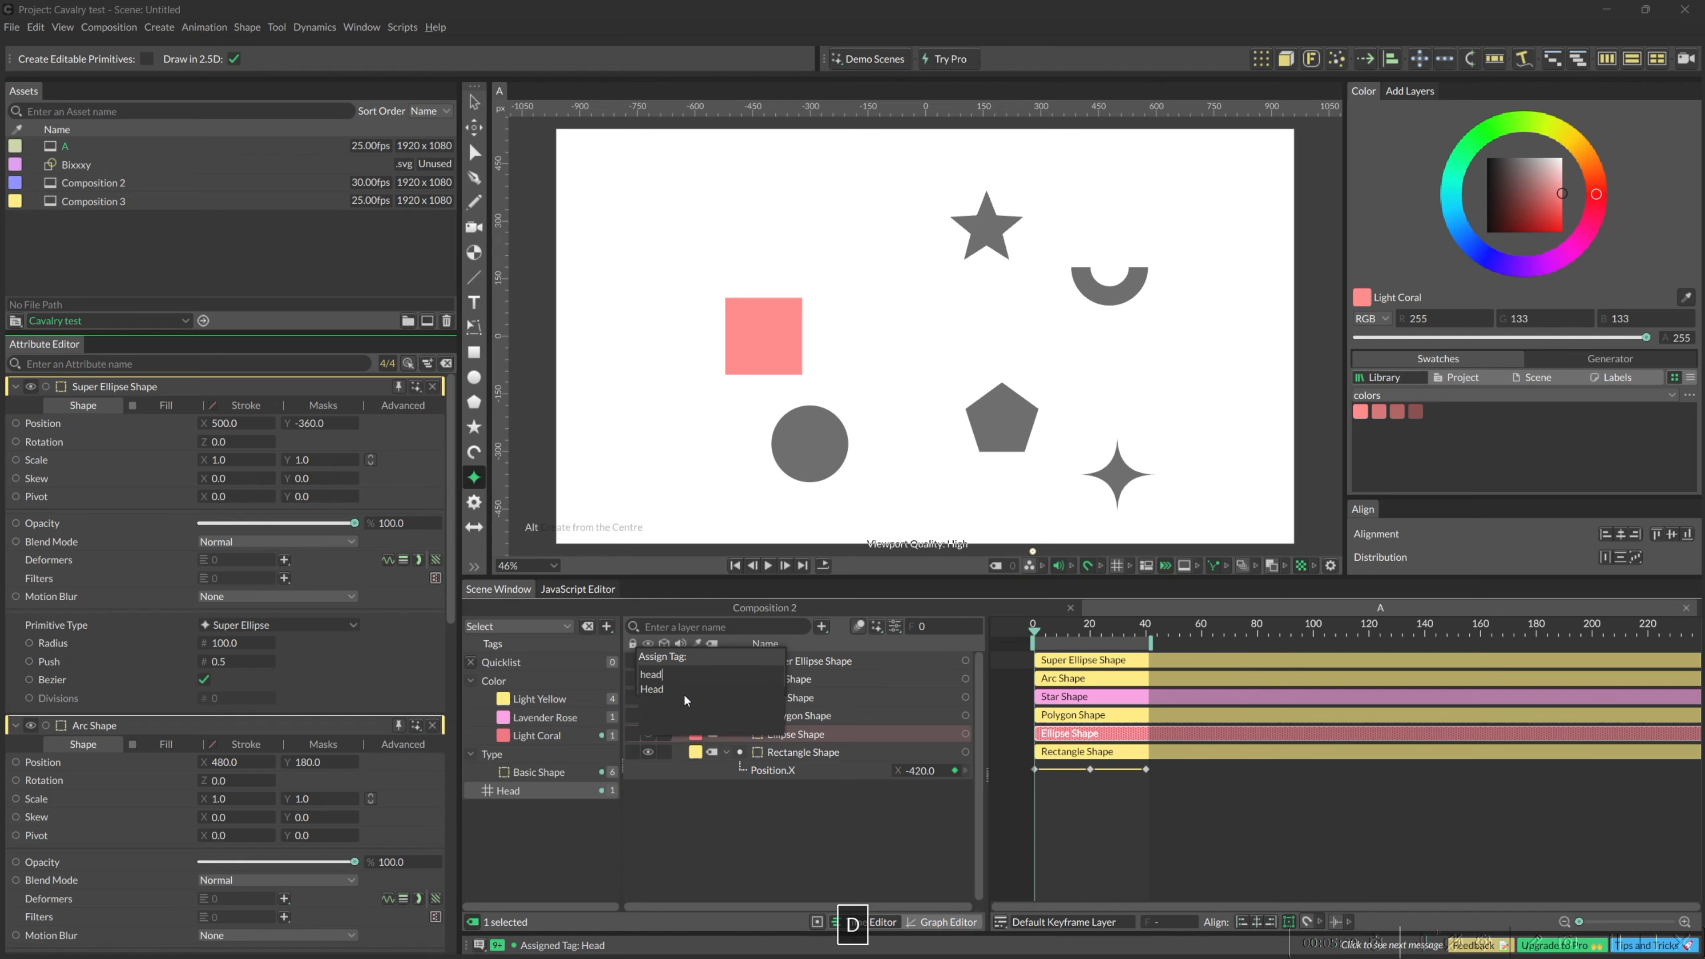
{"action": "left_click", "coordinate": [656, 689]}
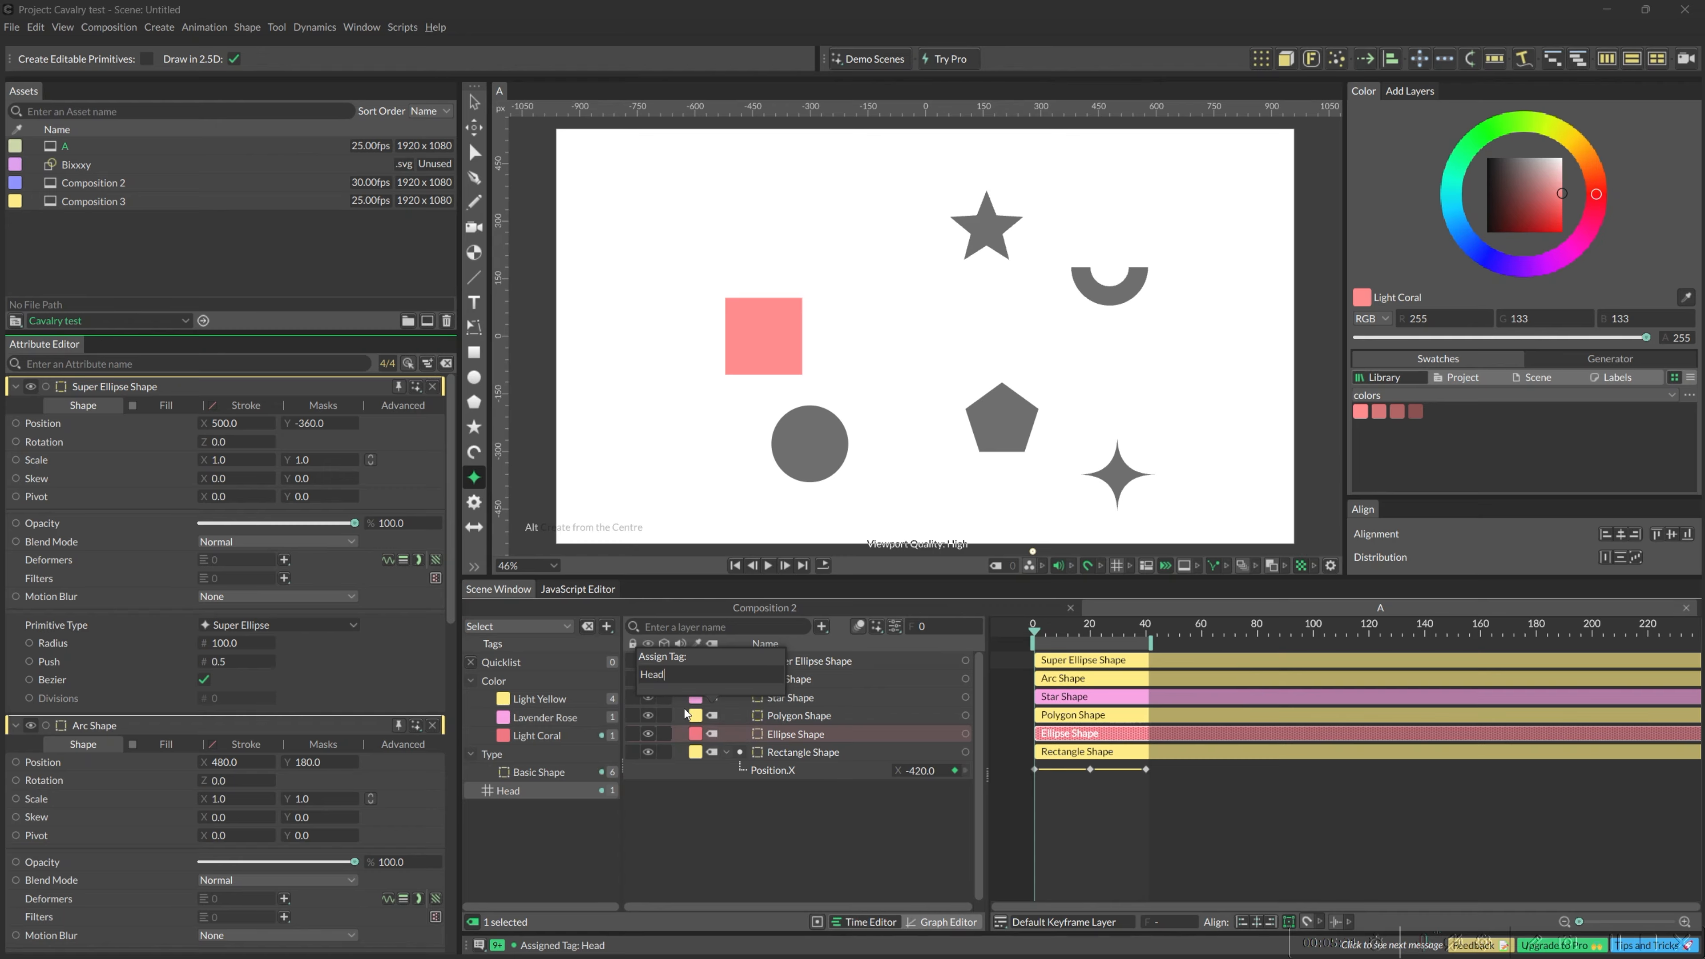
{"action": "left_click", "coordinate": [682, 803]}
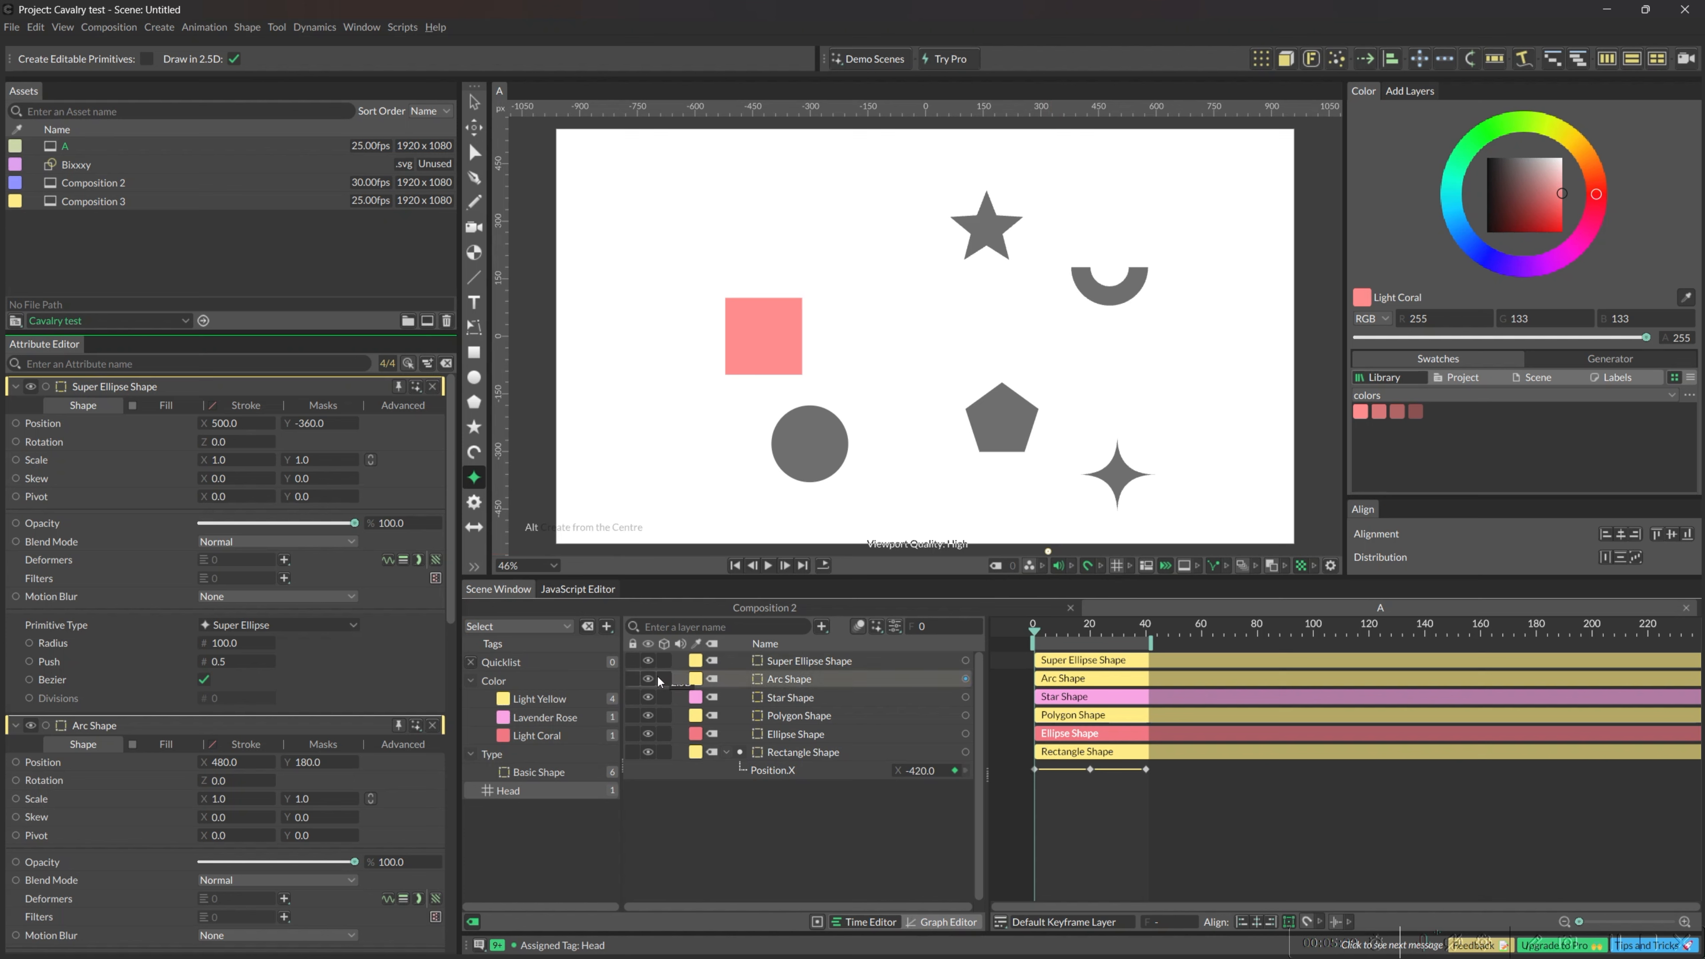
Hide the tag list, toggle color management on and off, and enable it again in the color management settings
{"action": "left_click", "coordinate": [471, 922]}
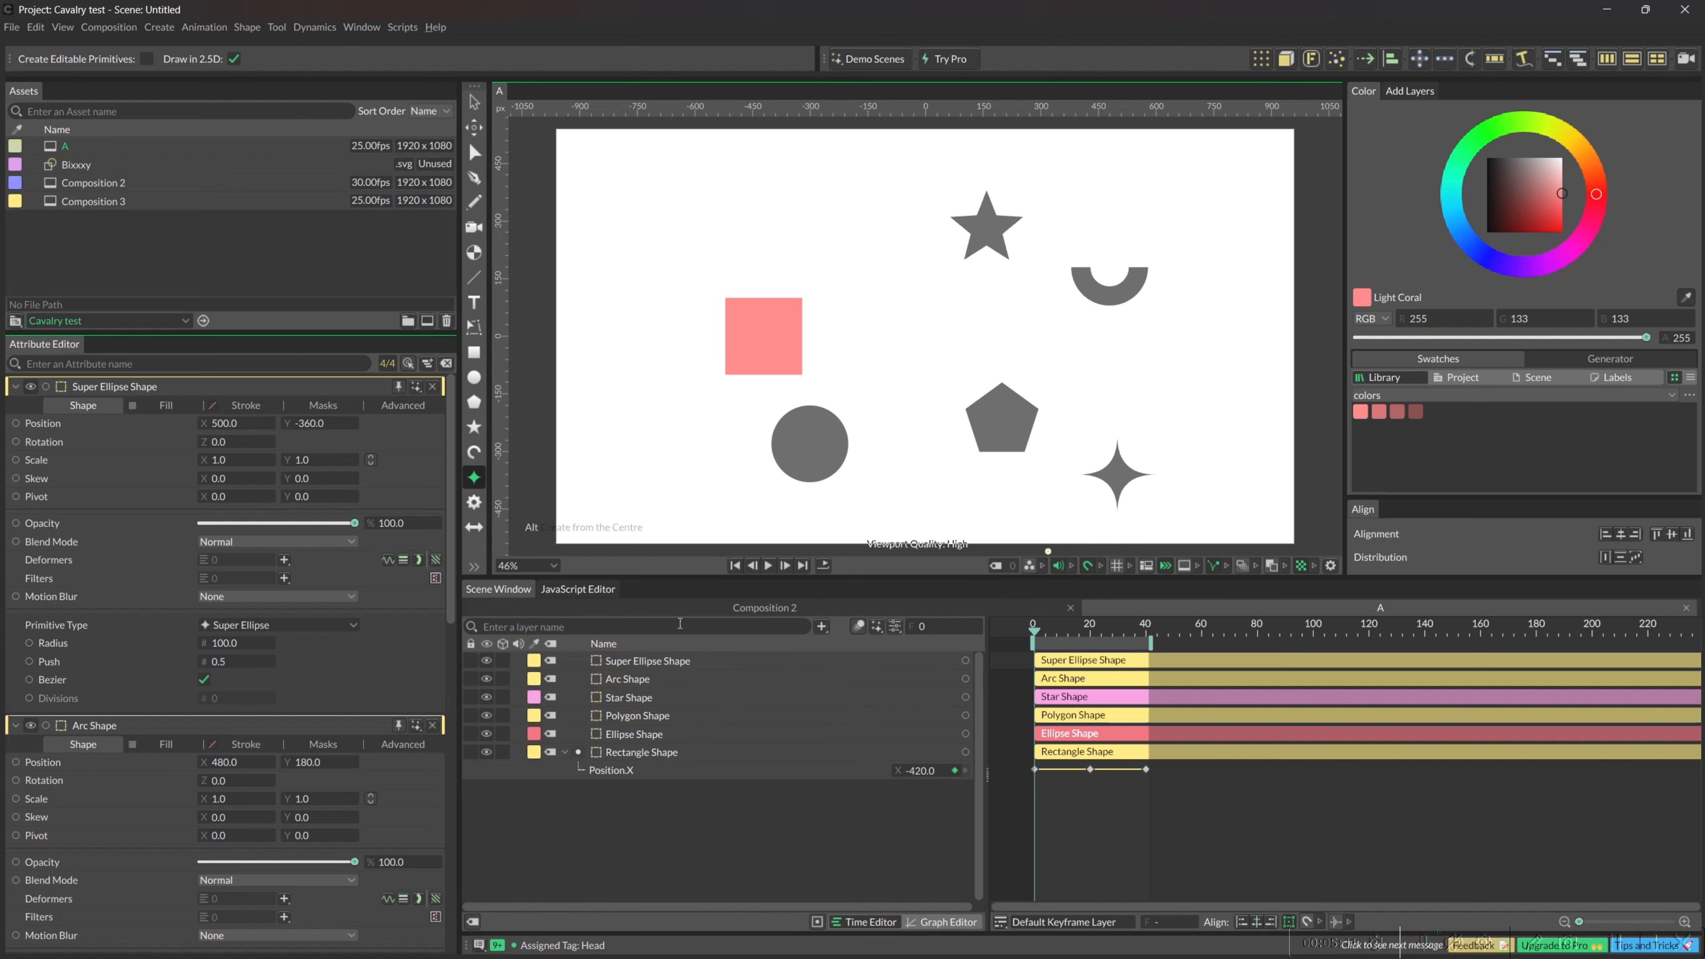
{"action": "left_click", "coordinate": [1029, 567]}
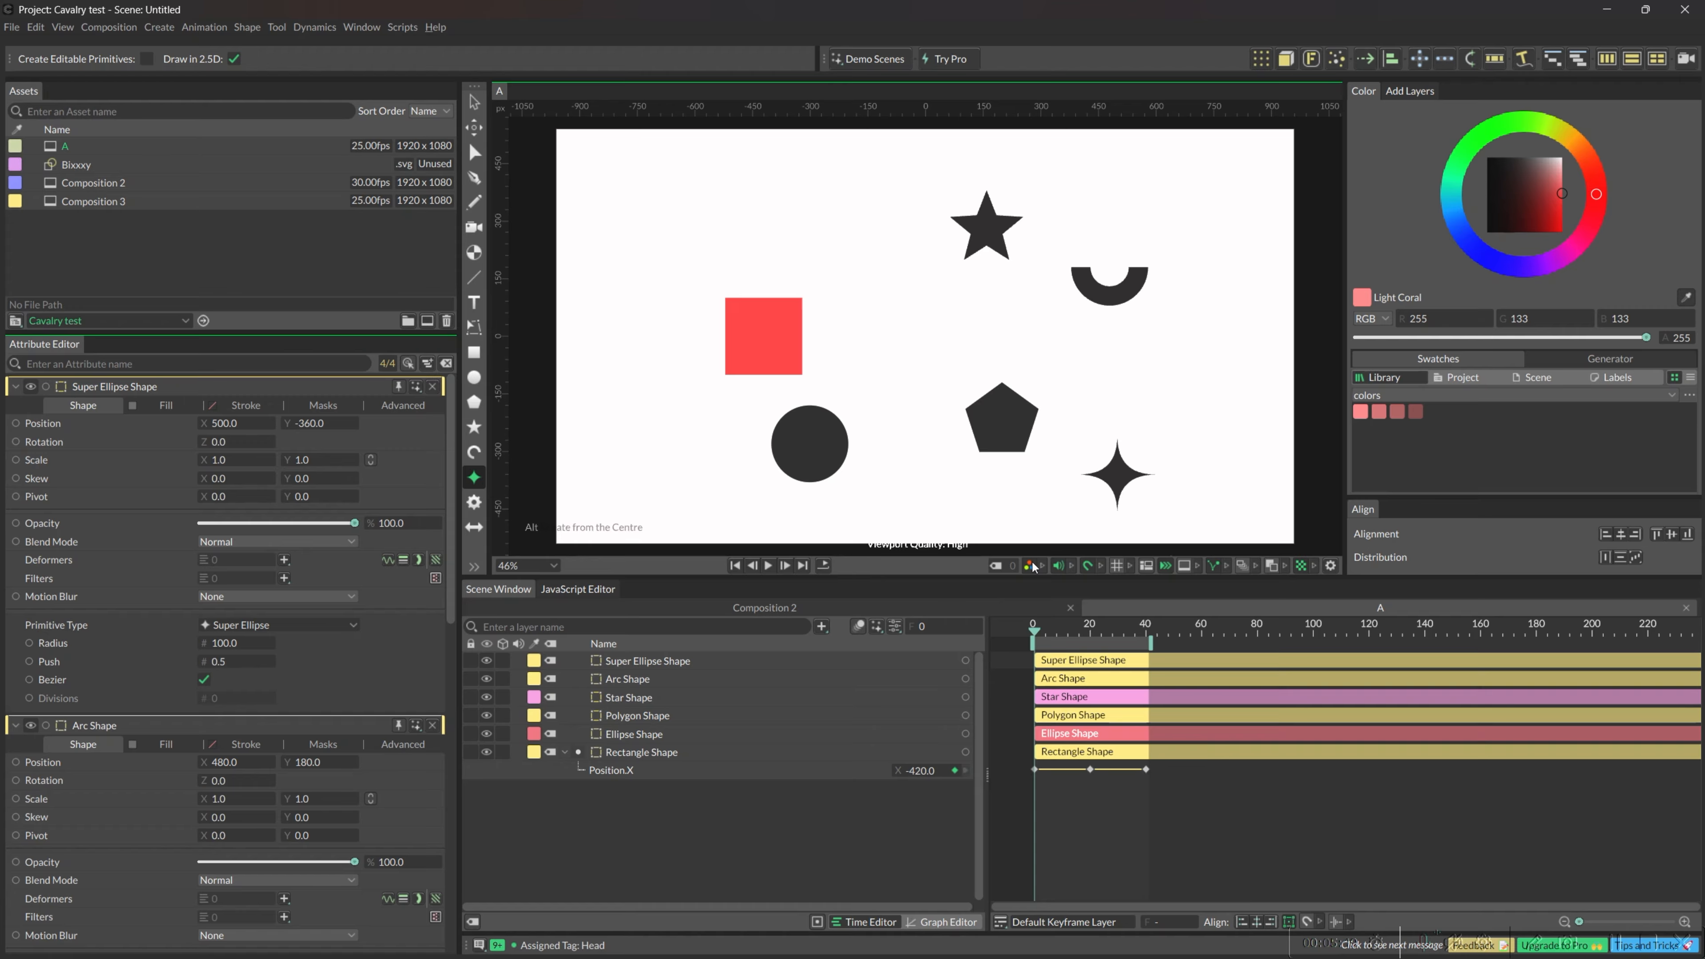
{"action": "left_click", "coordinate": [1034, 566]}
{"action": "left_click", "coordinate": [1044, 566]}
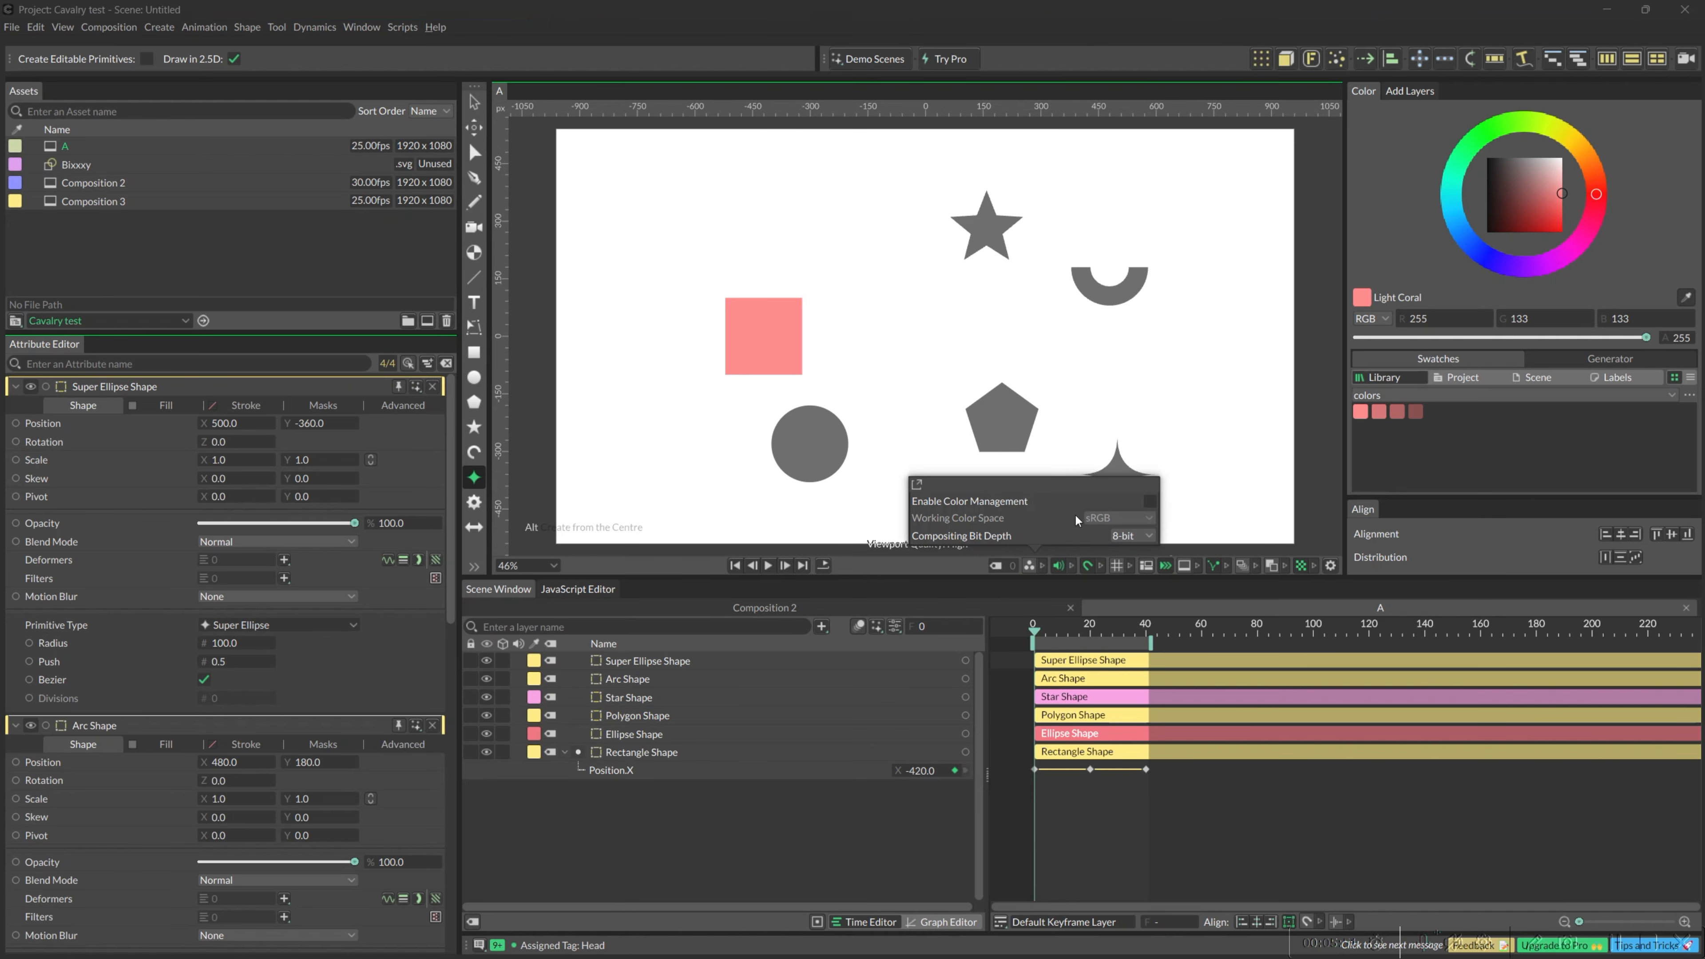
{"action": "left_click", "coordinate": [1149, 501]}
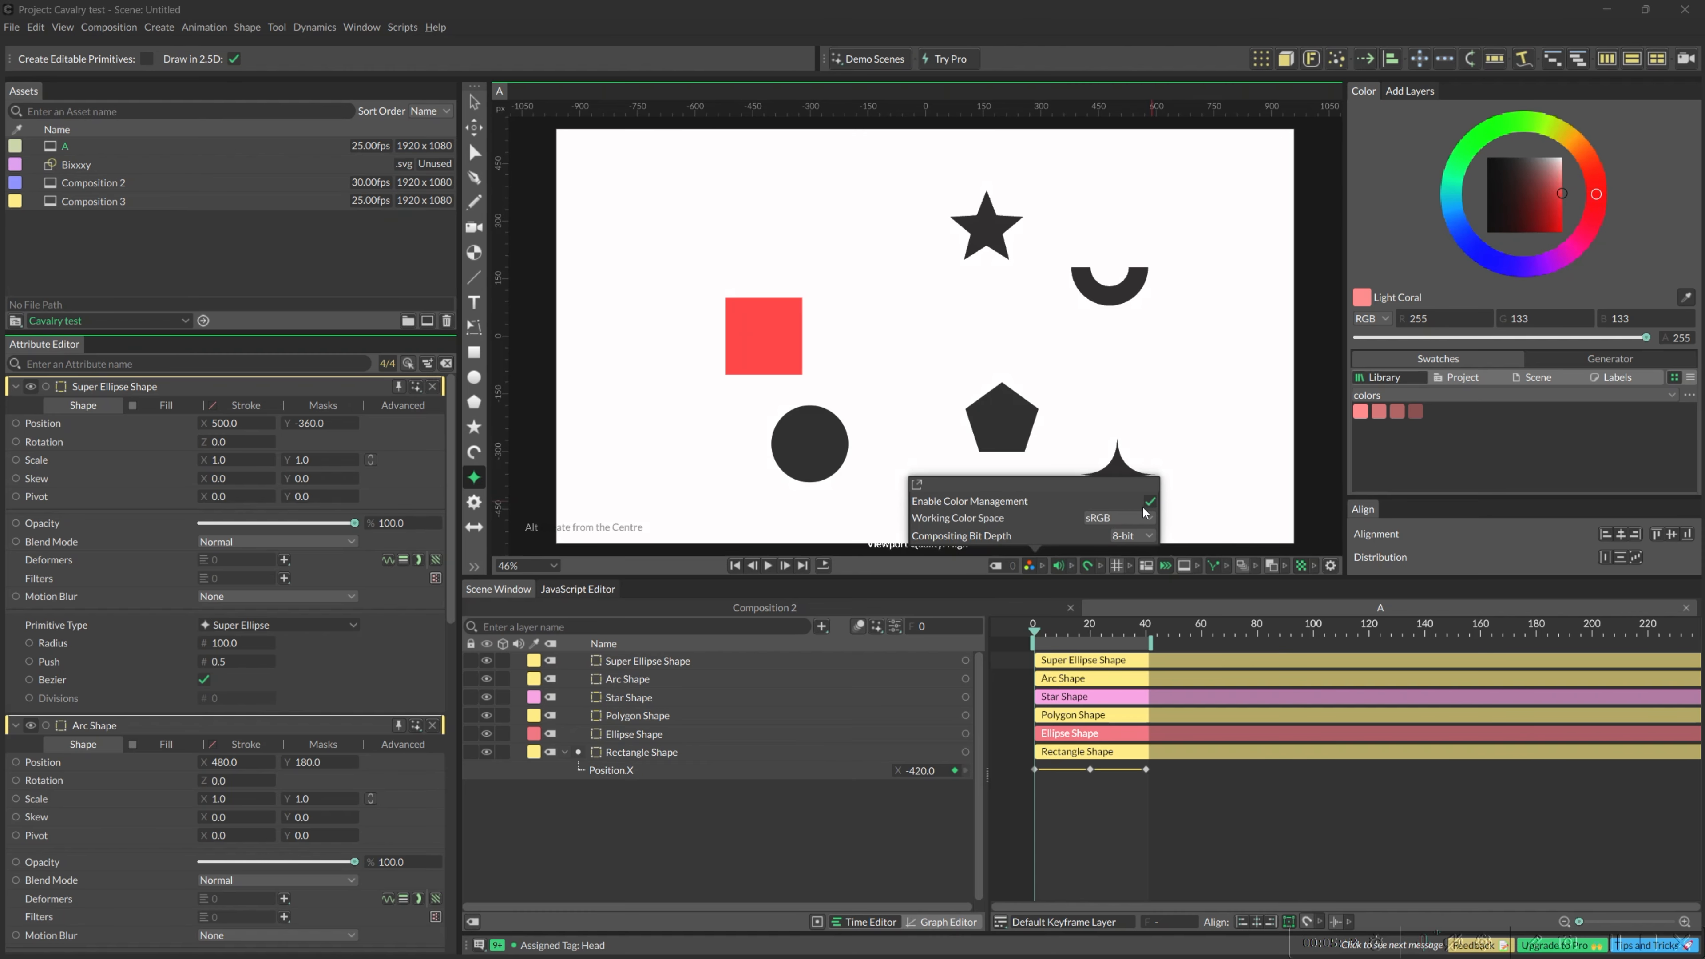
Switch the working color space to Rec.709 and return it to sRGB
{"action": "left_click", "coordinate": [1110, 513]}
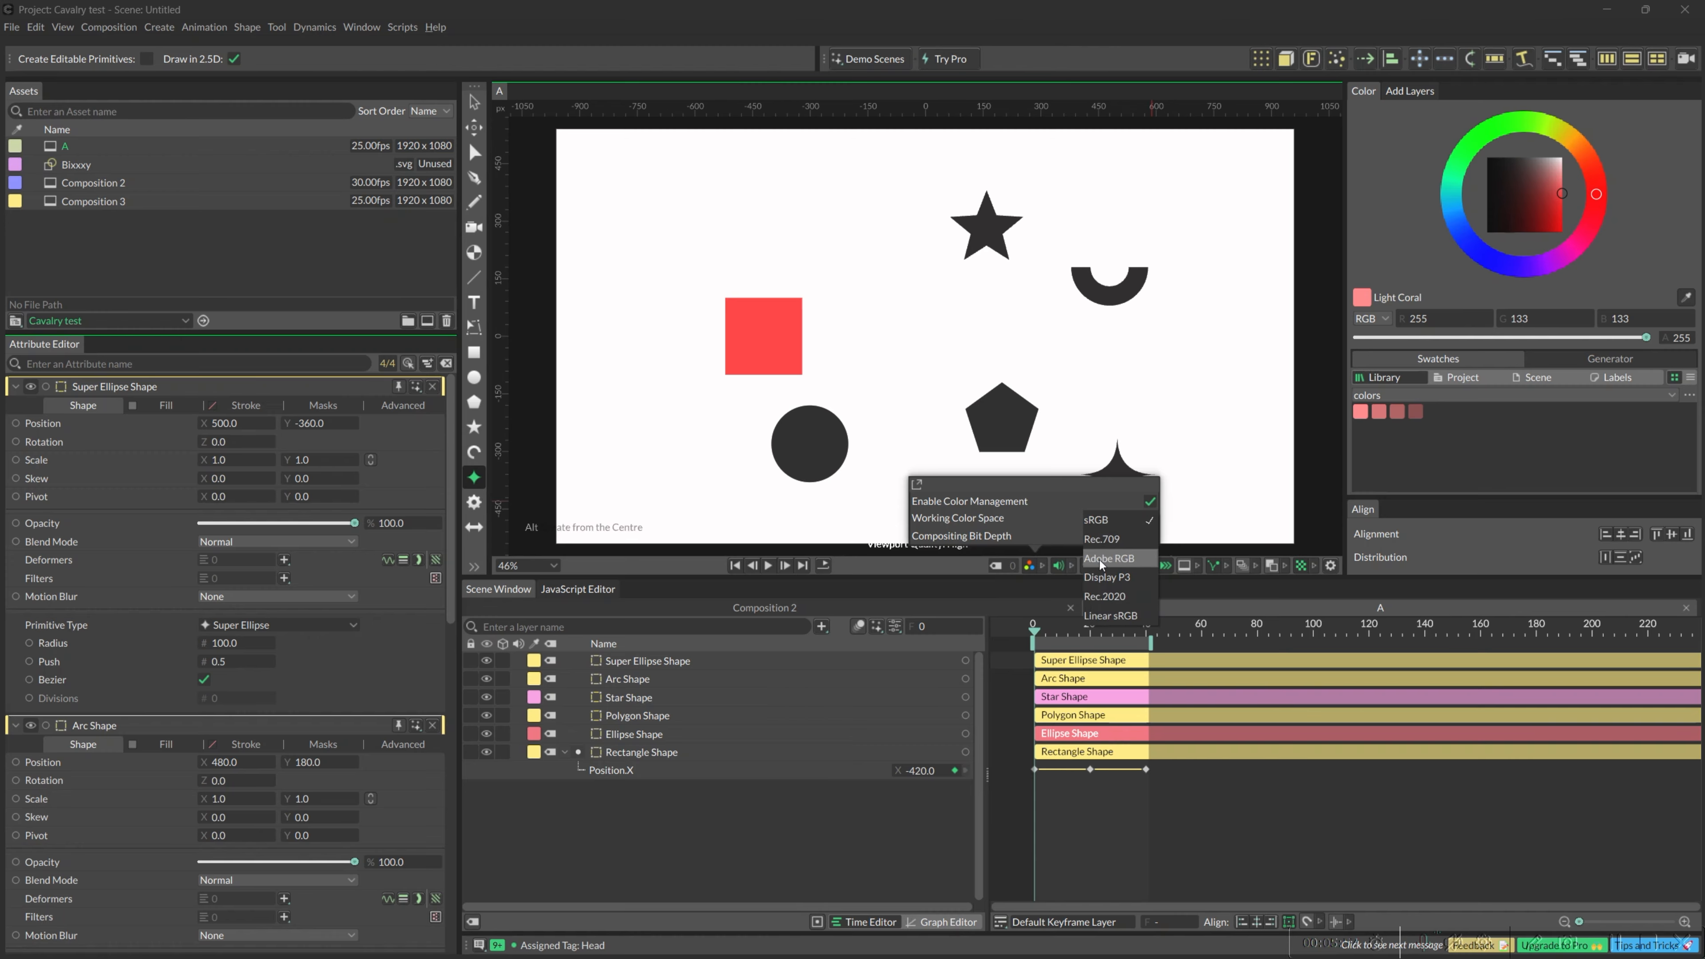
{"action": "left_click", "coordinate": [1105, 540]}
{"action": "left_click", "coordinate": [1125, 522]}
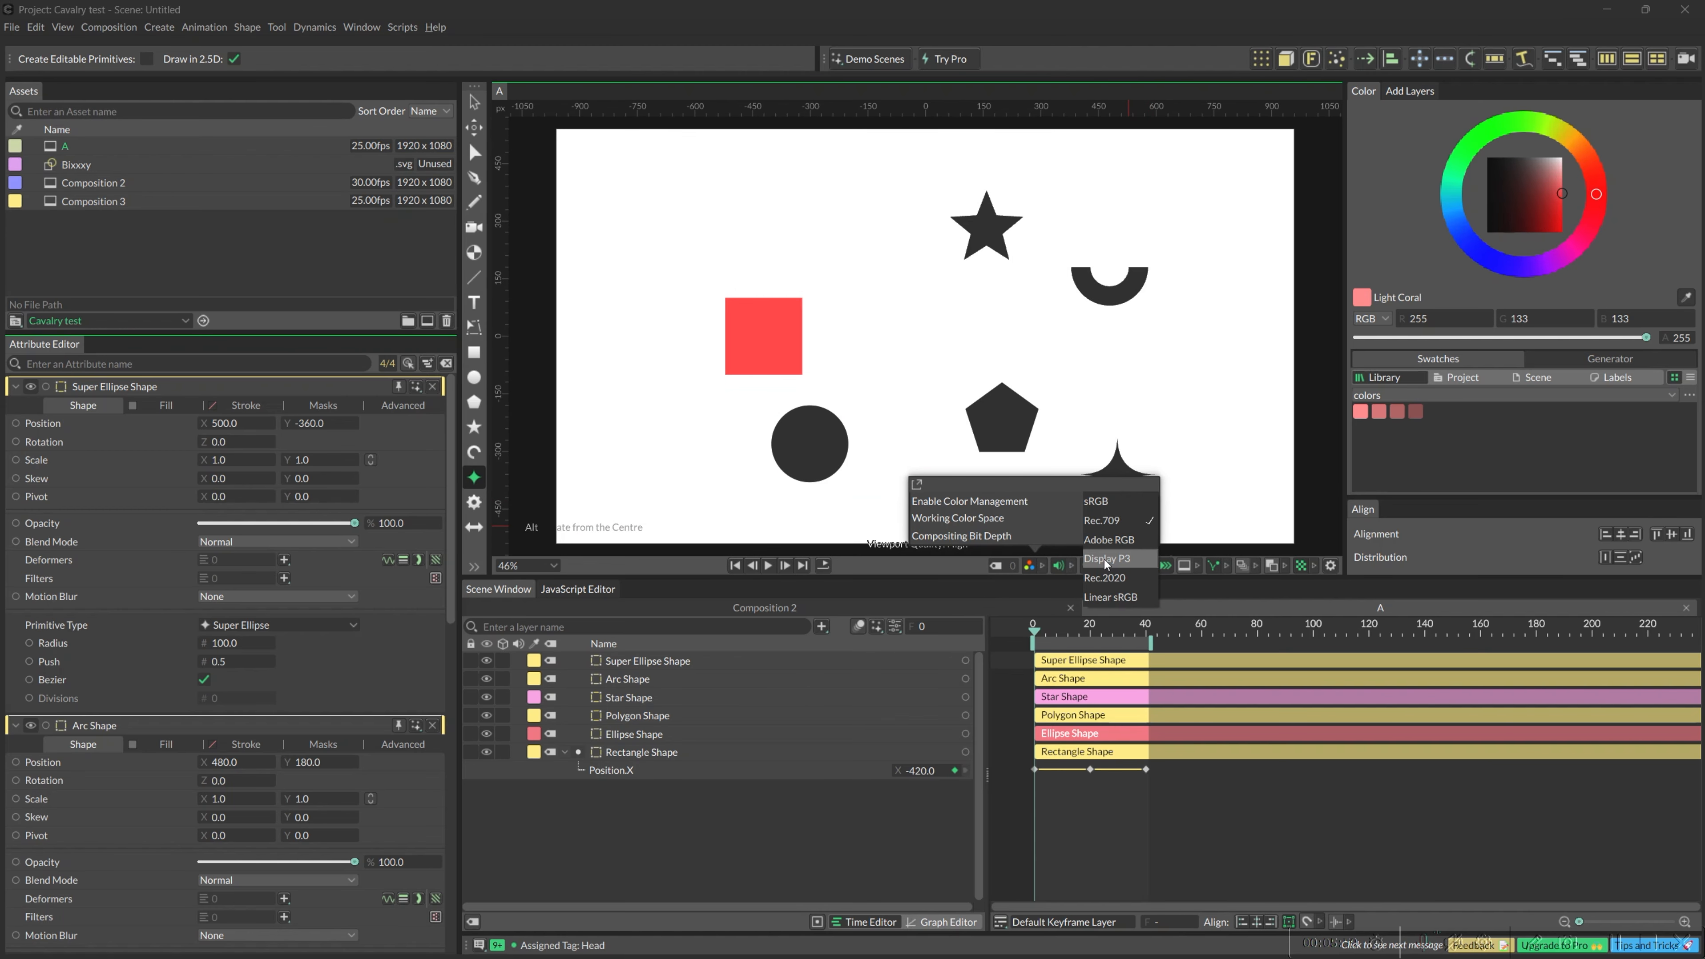
{"action": "left_click", "coordinate": [1094, 499]}
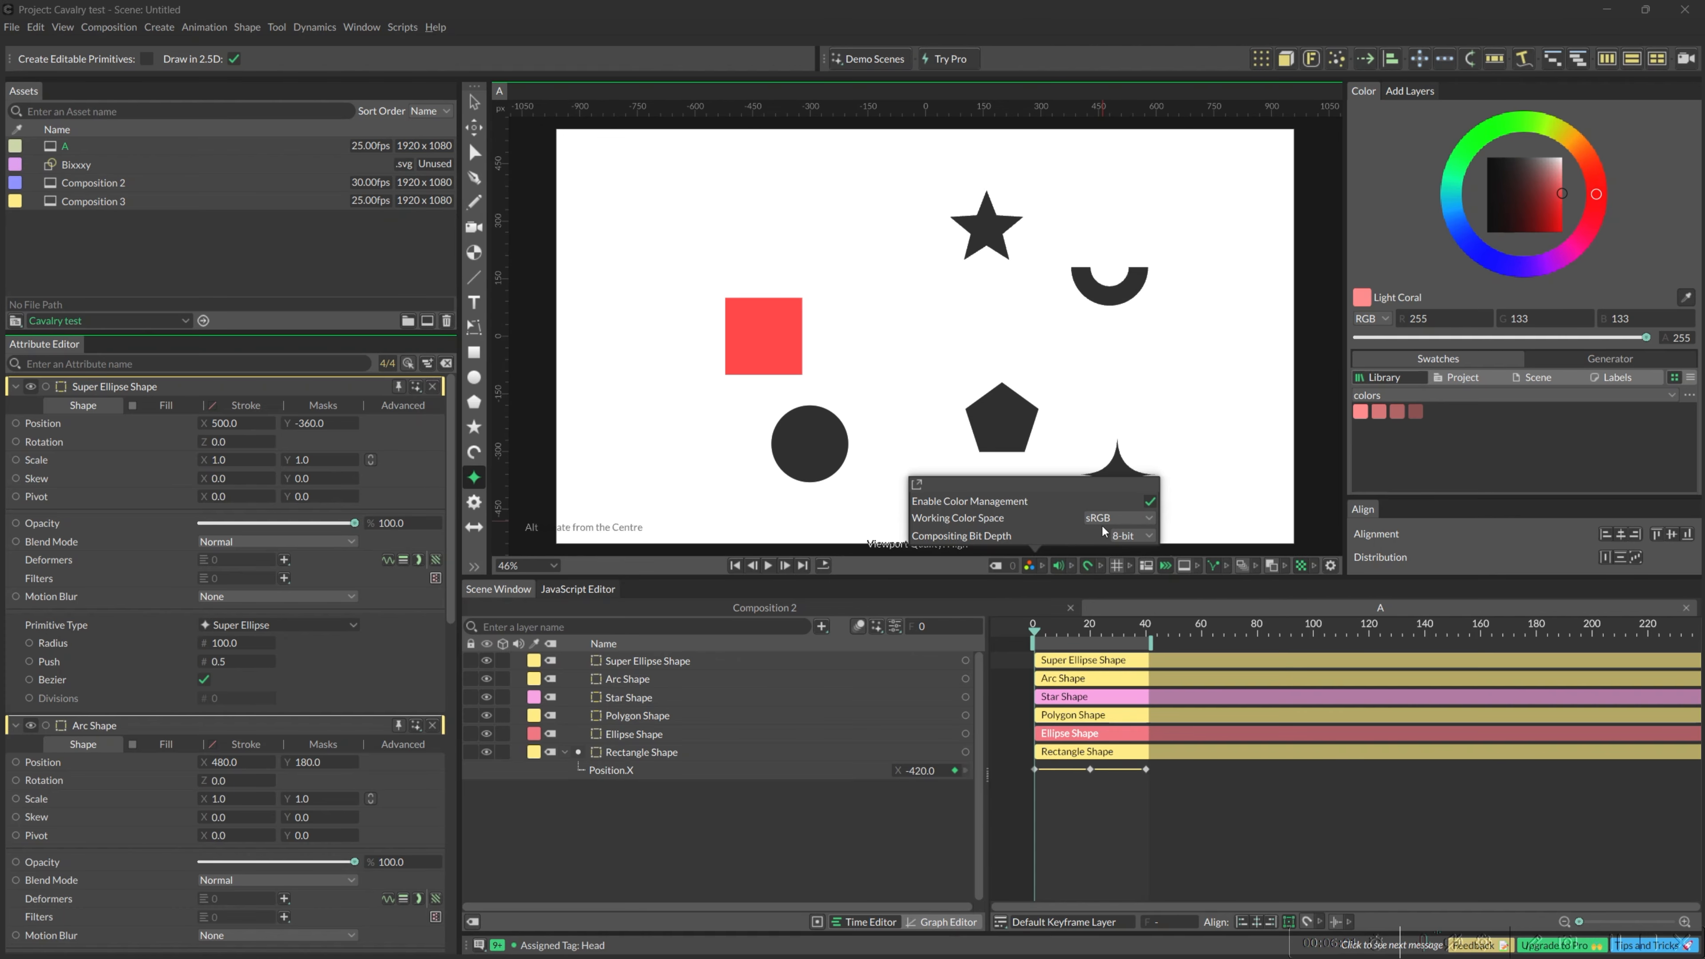
Disable color management and set the compositing bit depth to 16-bit
{"action": "left_click", "coordinate": [1150, 503]}
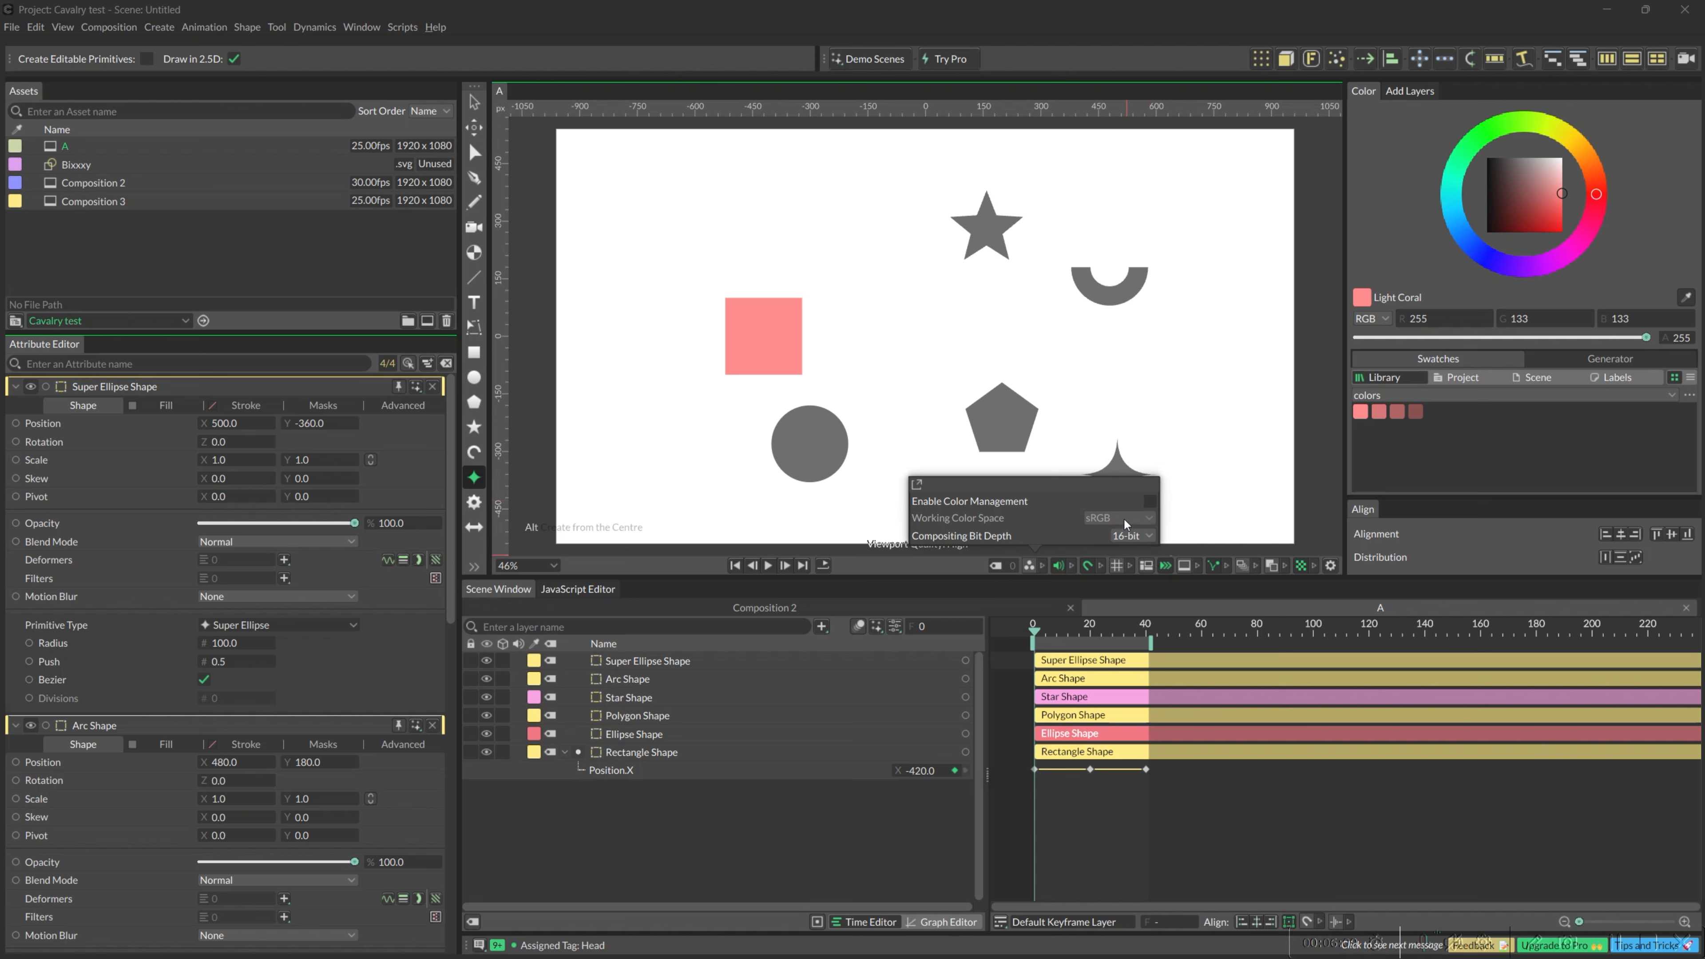
{"action": "left_click", "coordinate": [1133, 541]}
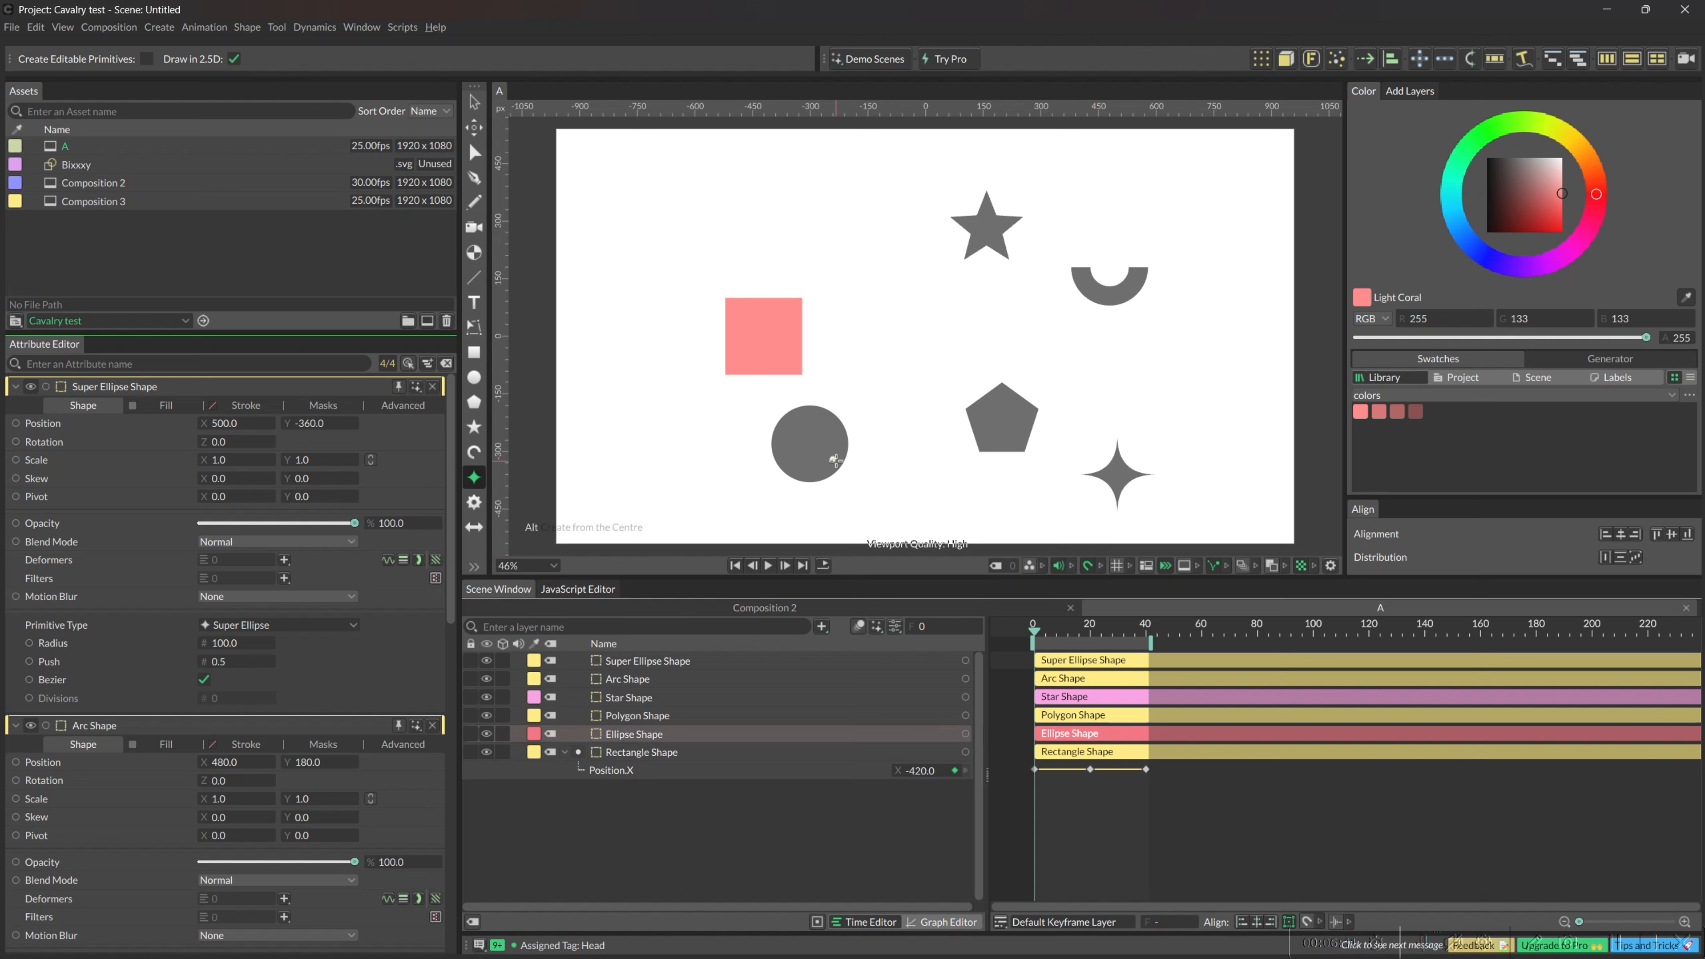
Activate the selection tool, nudge the ellipse slightly in the viewport, and toggle snapping
{"action": "left_click", "coordinate": [474, 100]}
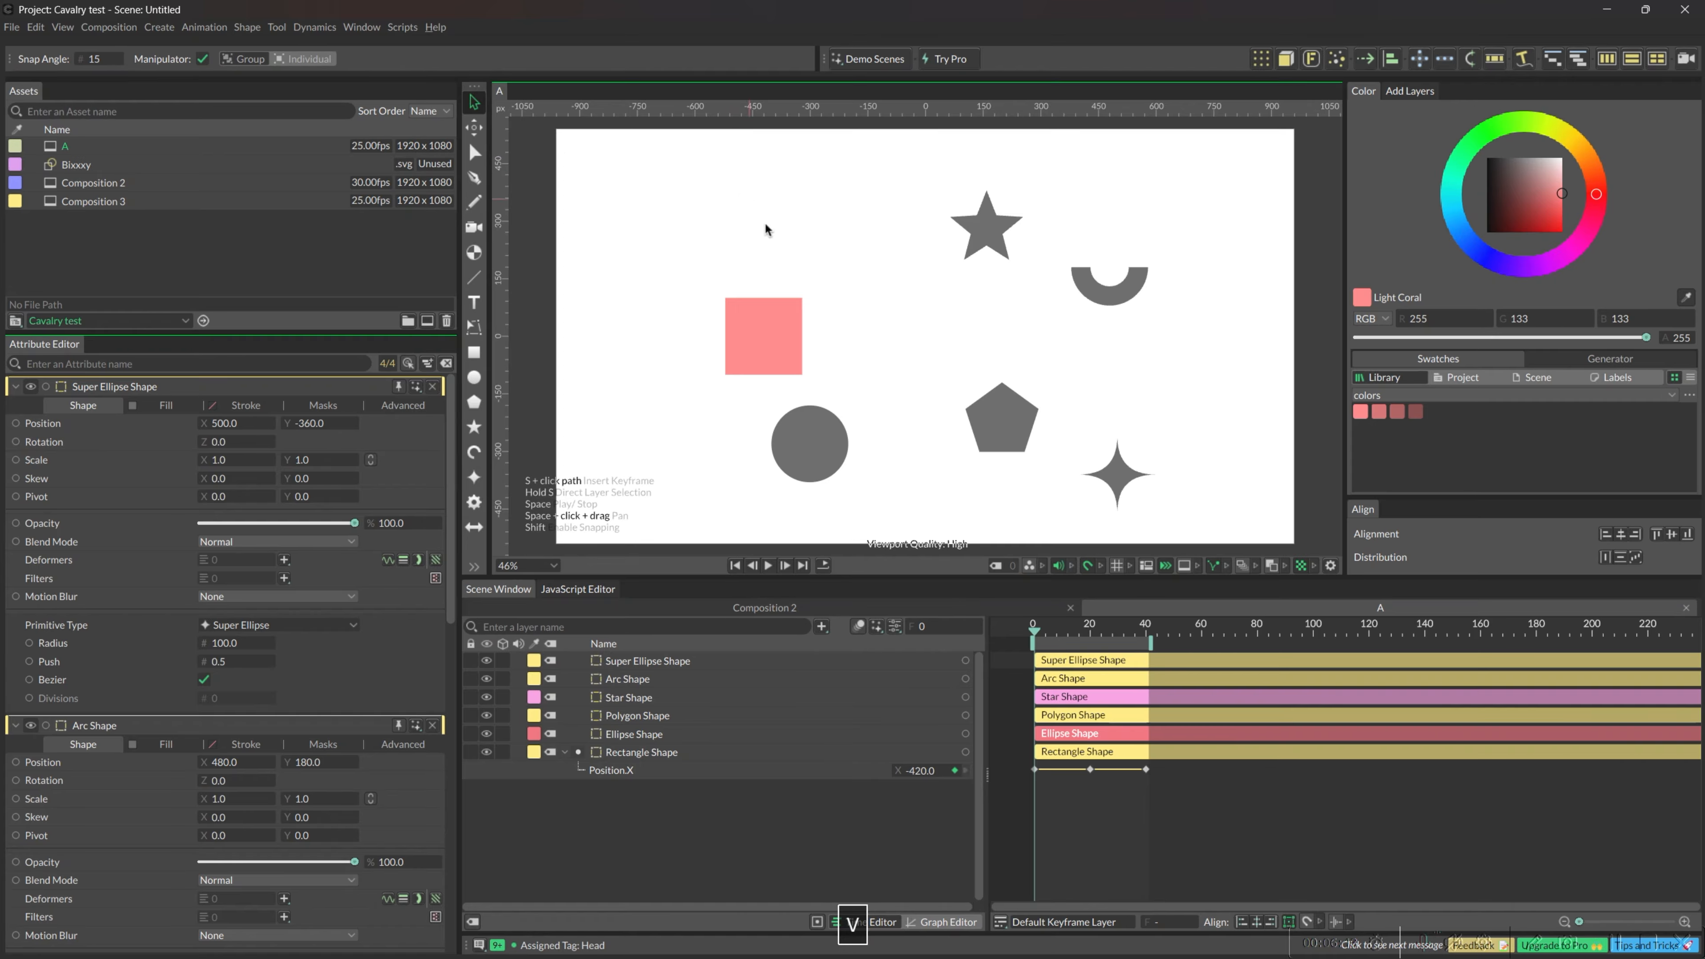
{"action": "left_click", "coordinate": [813, 451]}
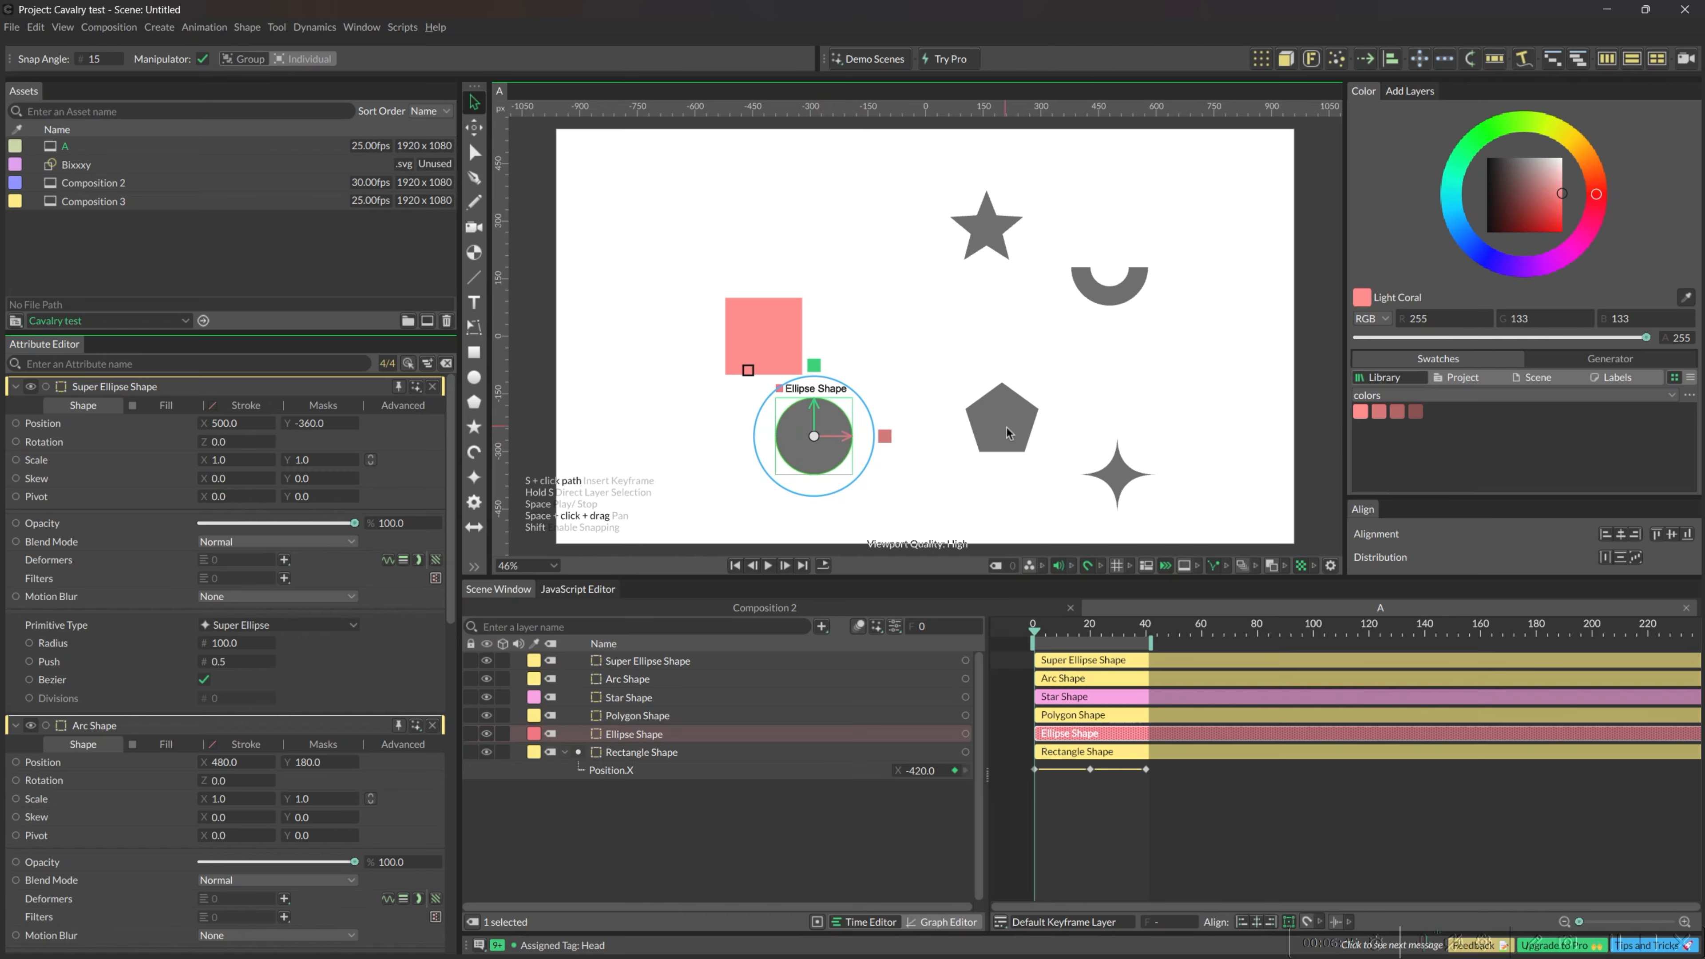
{"action": "left_click", "coordinate": [960, 428]}
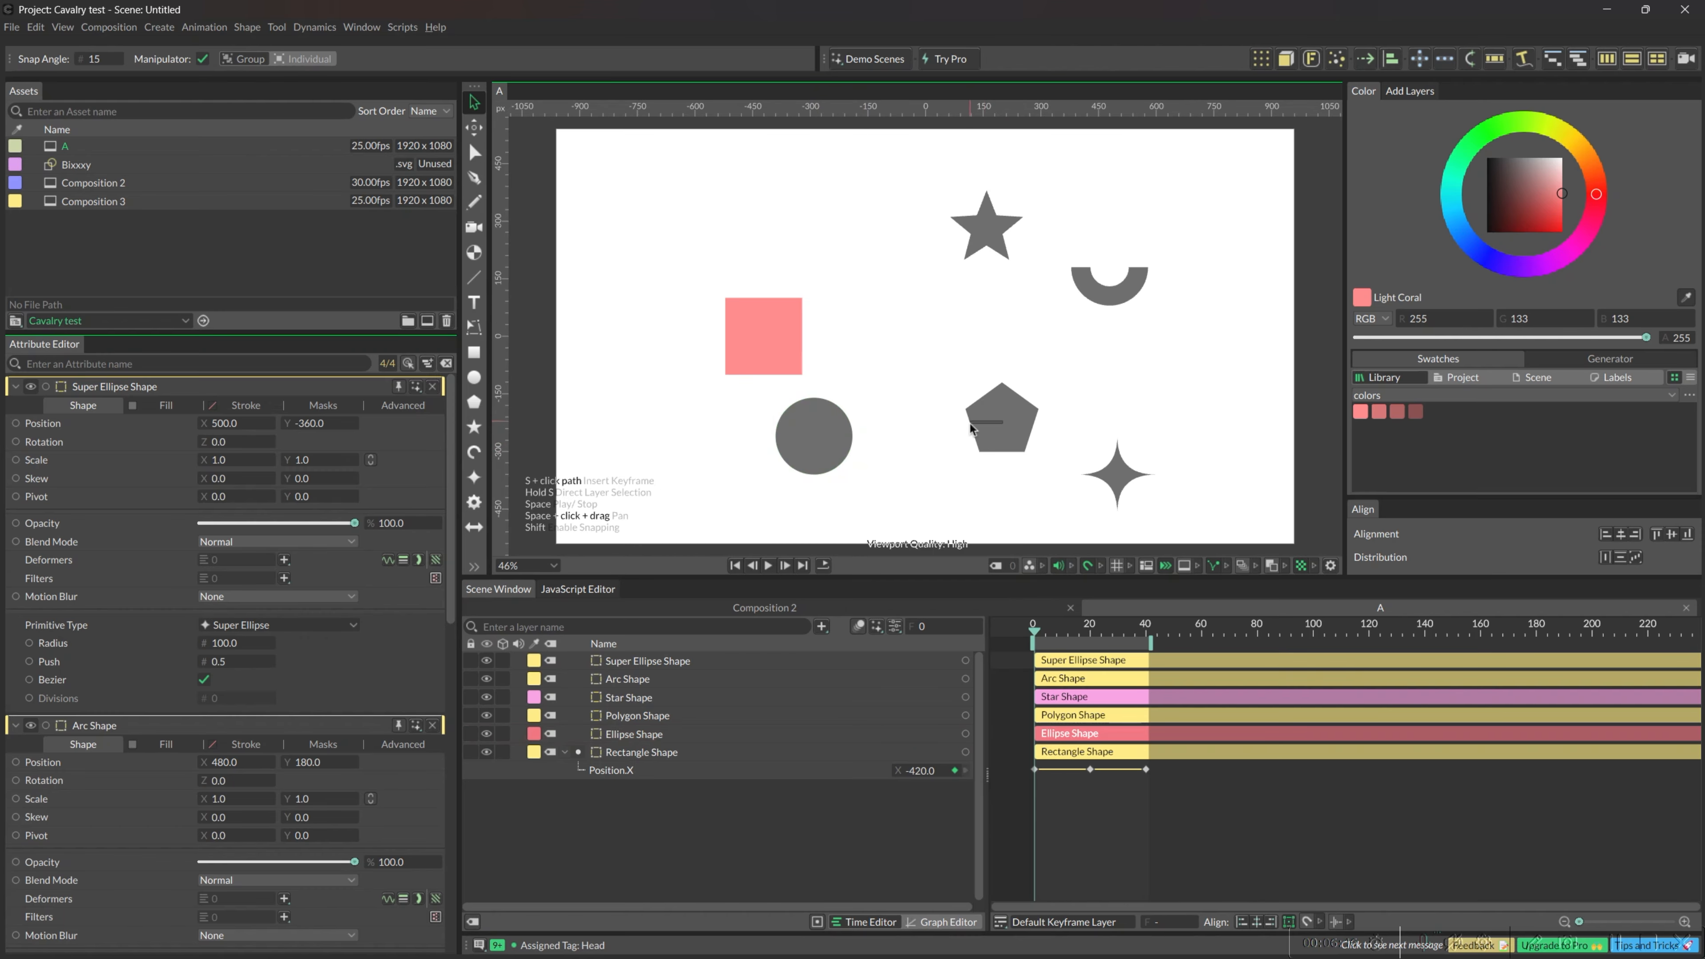
{"action": "left_click", "coordinate": [1088, 565]}
Move the ellipse up beside the rectangle and snap it flush against the rectangle's right edge
{"action": "left_click", "coordinate": [840, 449]}
{"action": "left_click_drag", "start_coordinate": [811, 460], "coordinate": [855, 384]}
{"action": "left_click", "coordinate": [733, 341]}
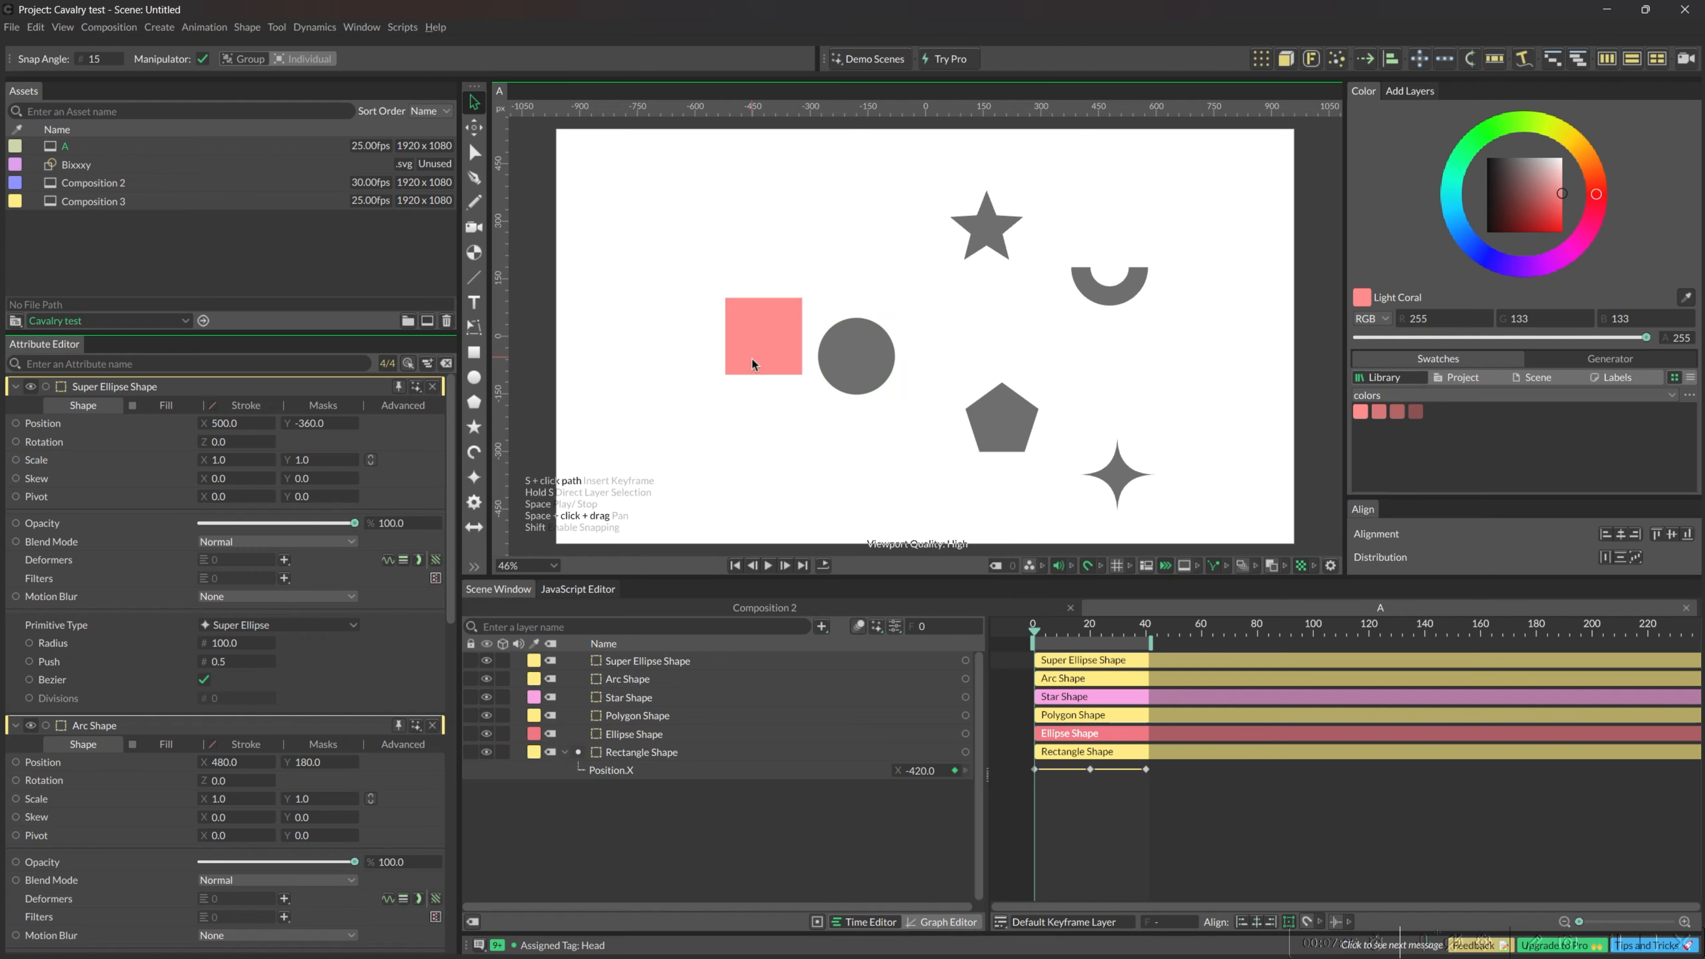
{"action": "left_click", "coordinate": [849, 358]}
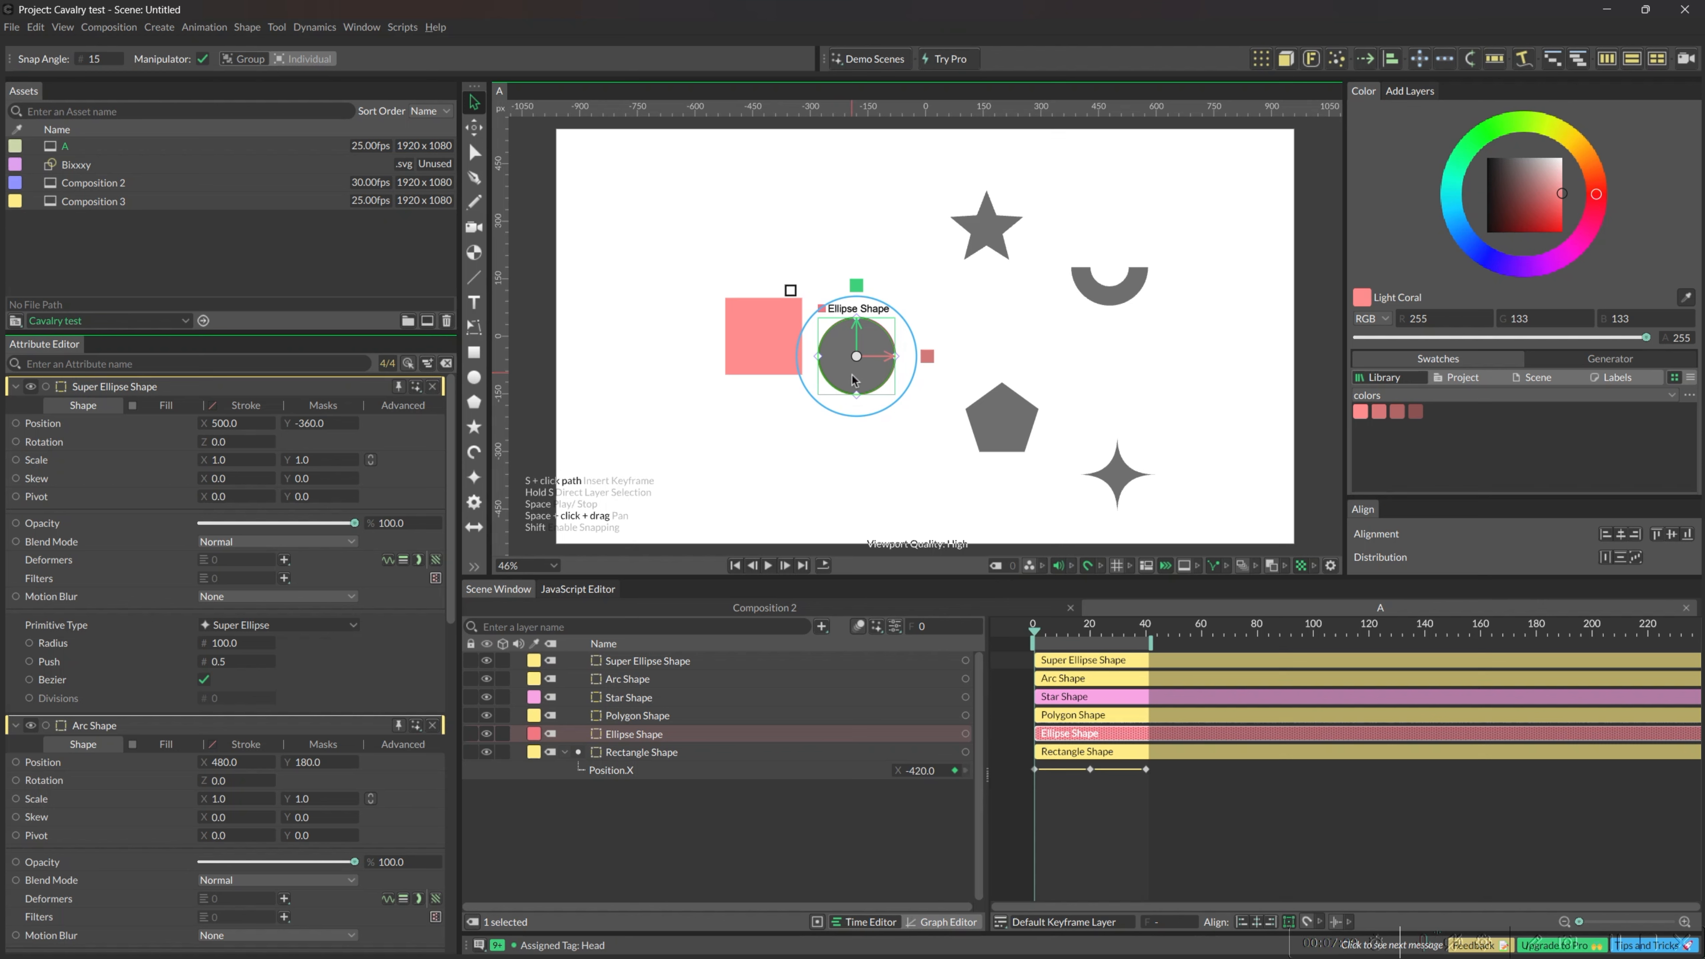
{"action": "left_click_drag", "start_coordinate": [852, 381], "coordinate": [818, 360]}
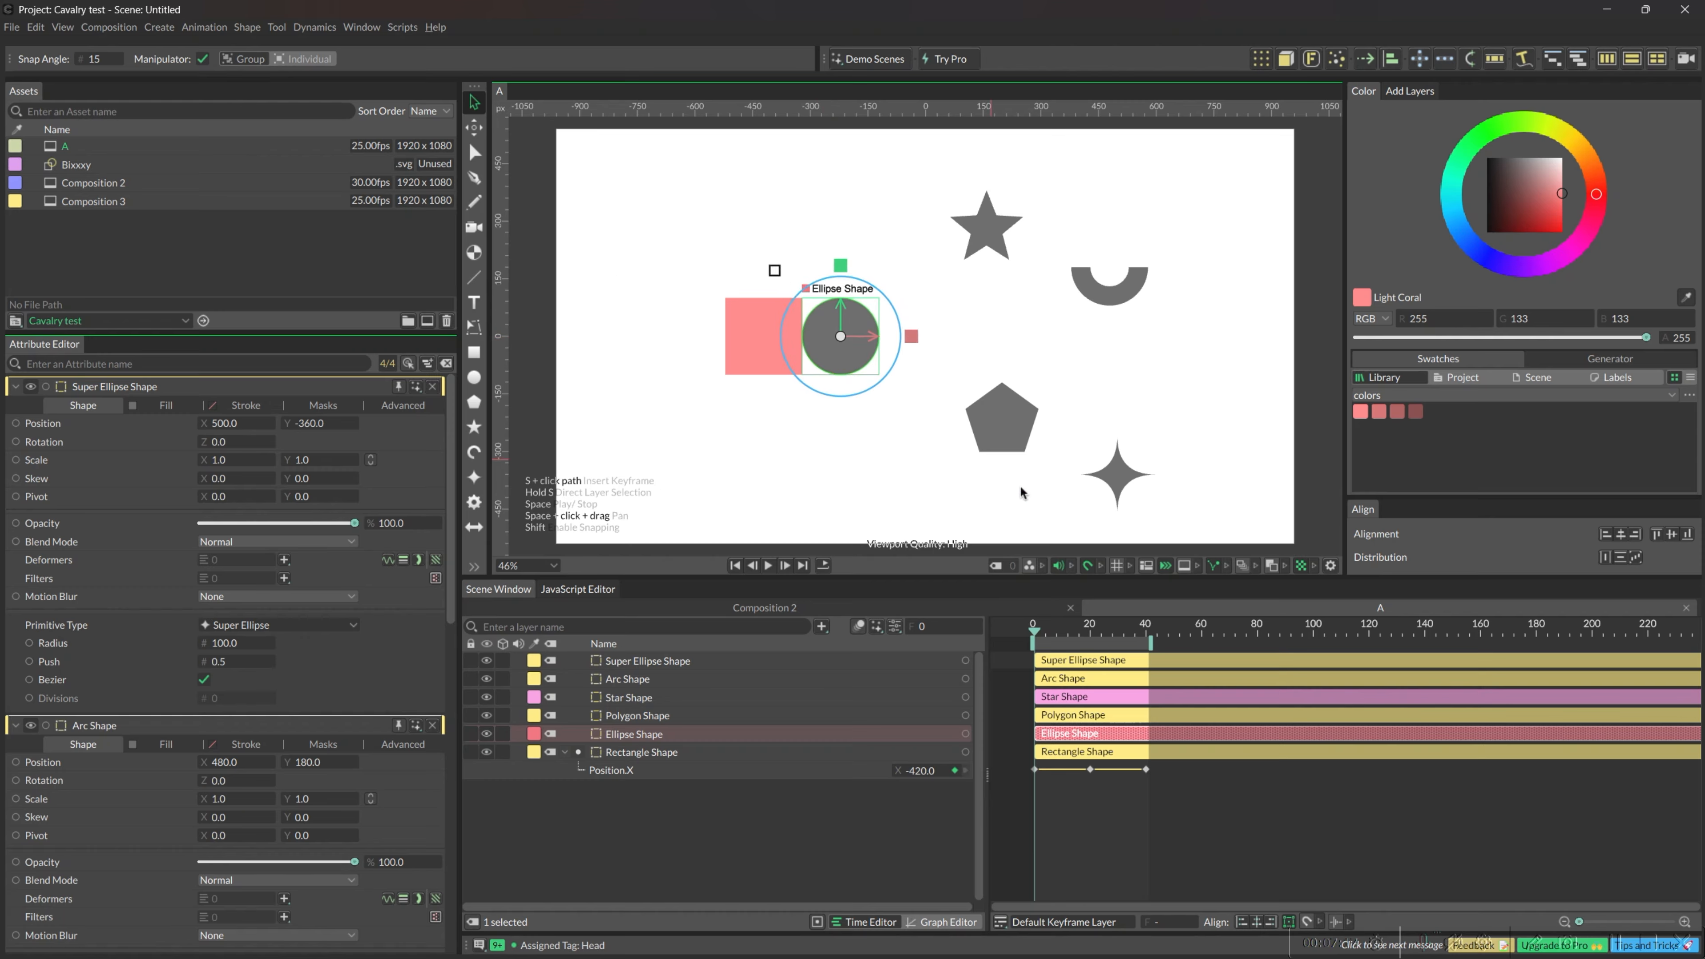
Show the 2D grid in the viewport and move the ellipse down and right, snapping it to the grid
{"action": "left_click", "coordinate": [1119, 566]}
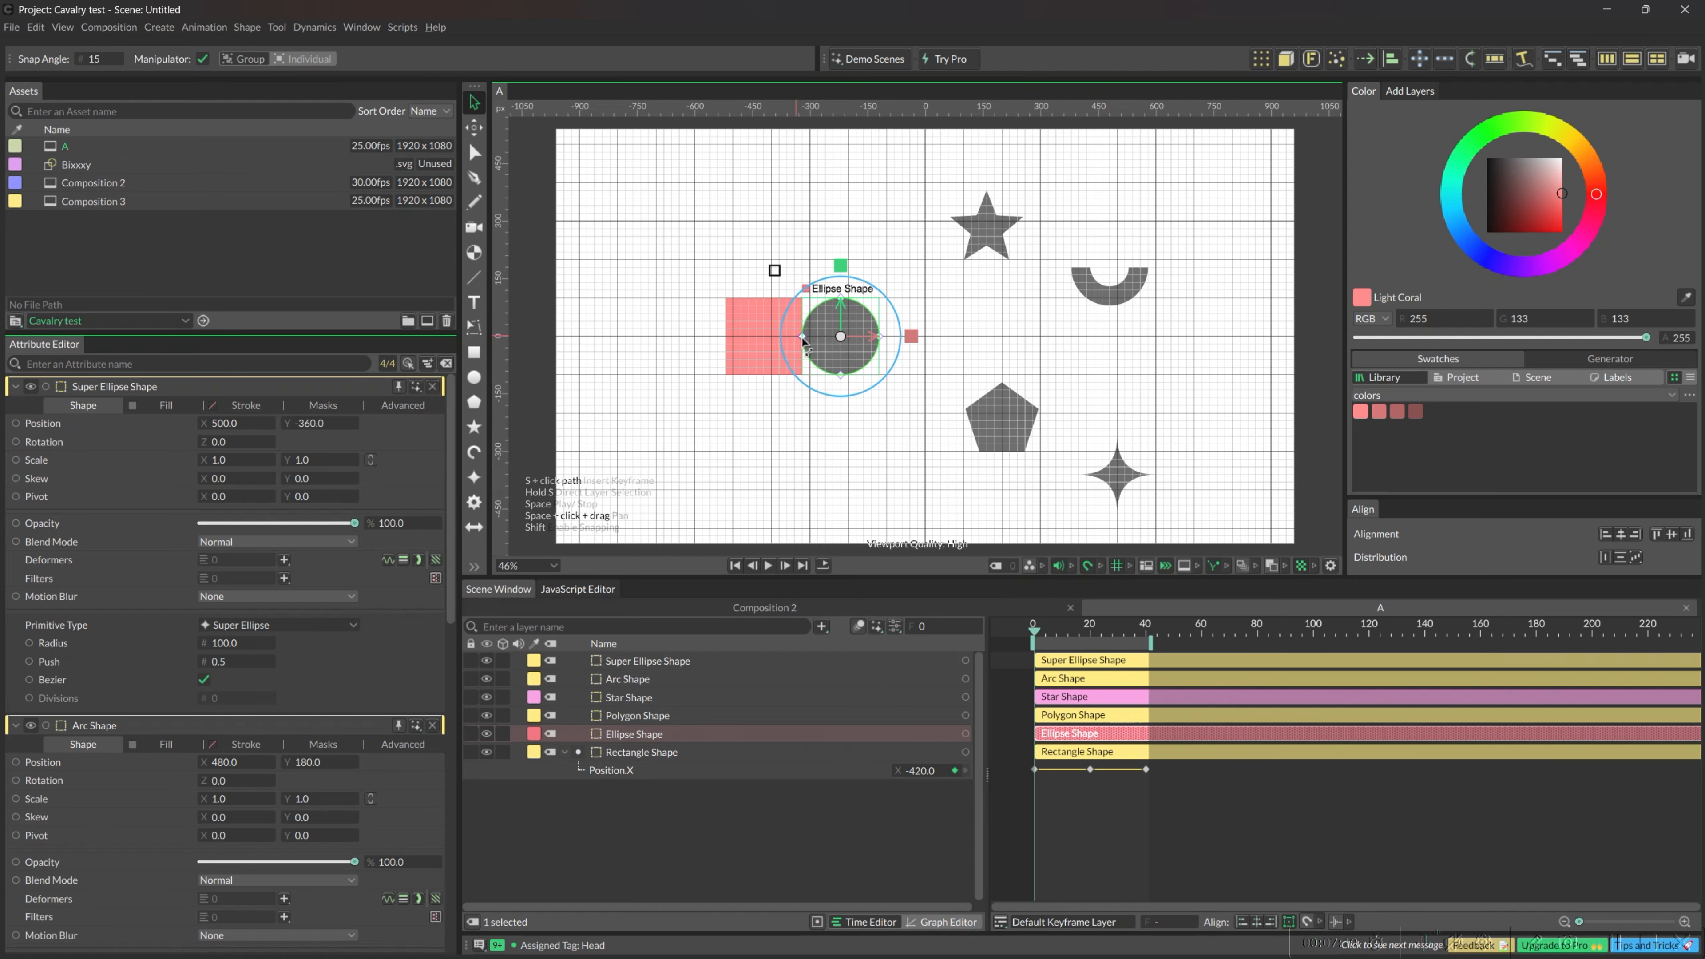
{"action": "left_click_drag", "start_coordinate": [828, 361], "coordinate": [877, 432]}
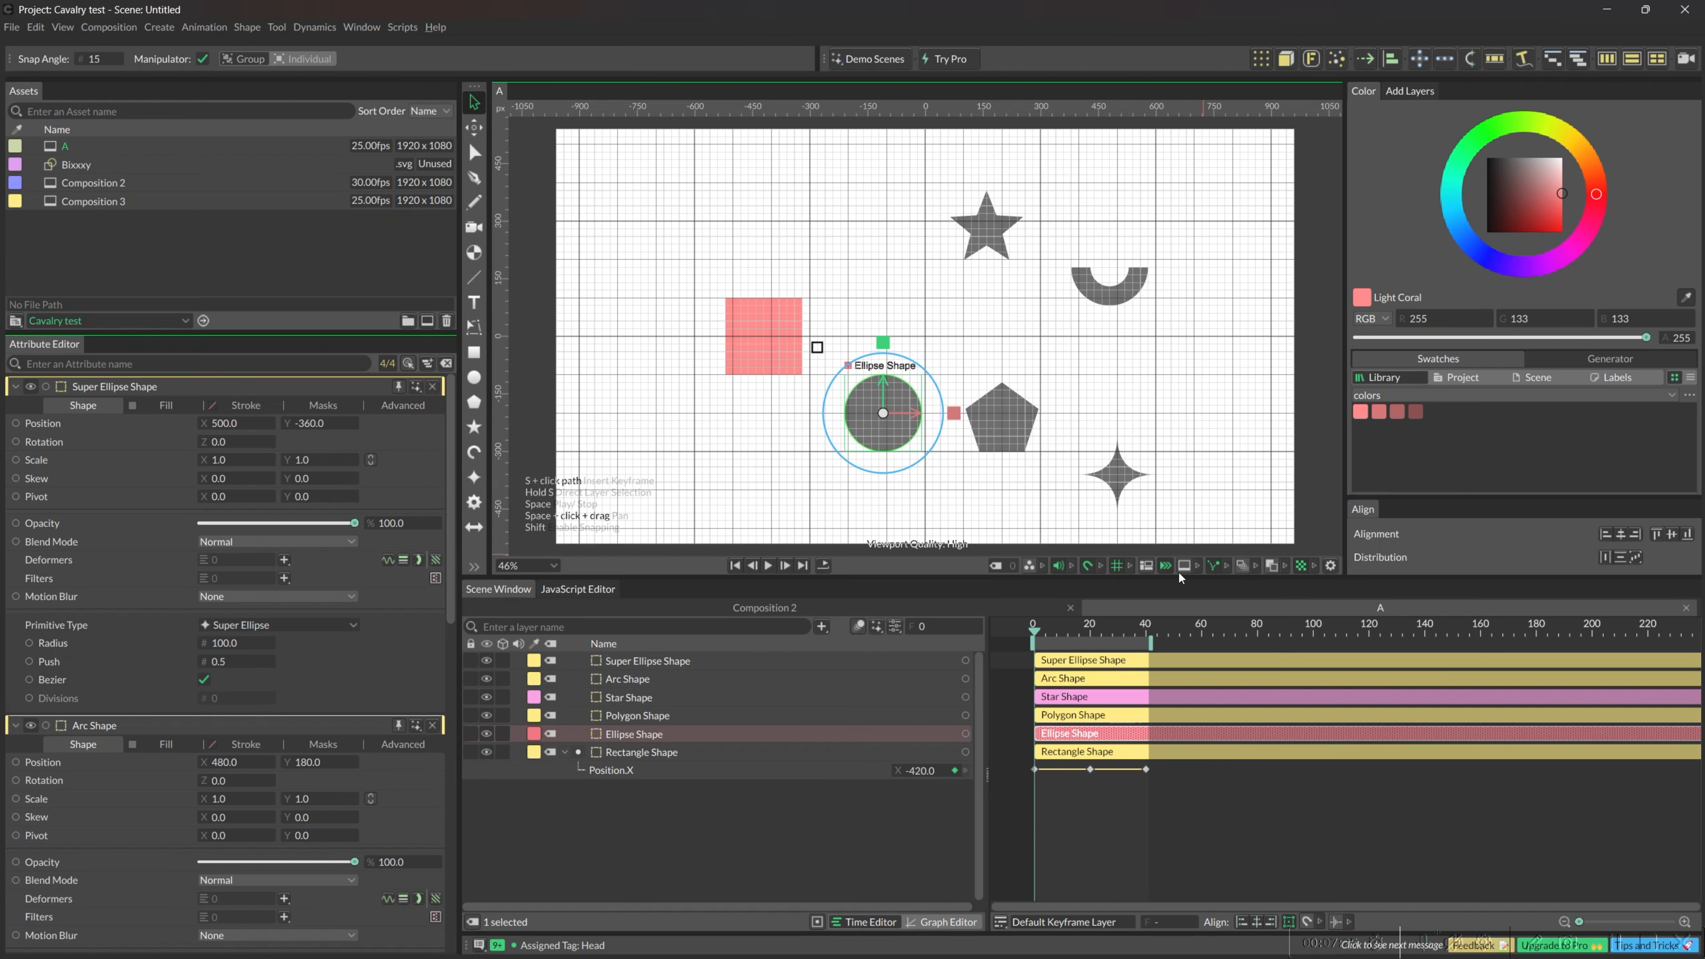
Toggle Point snapping in the snapping settings, shift the ellipse slightly beside the polygon, and deselect it
{"action": "left_click", "coordinate": [1104, 566]}
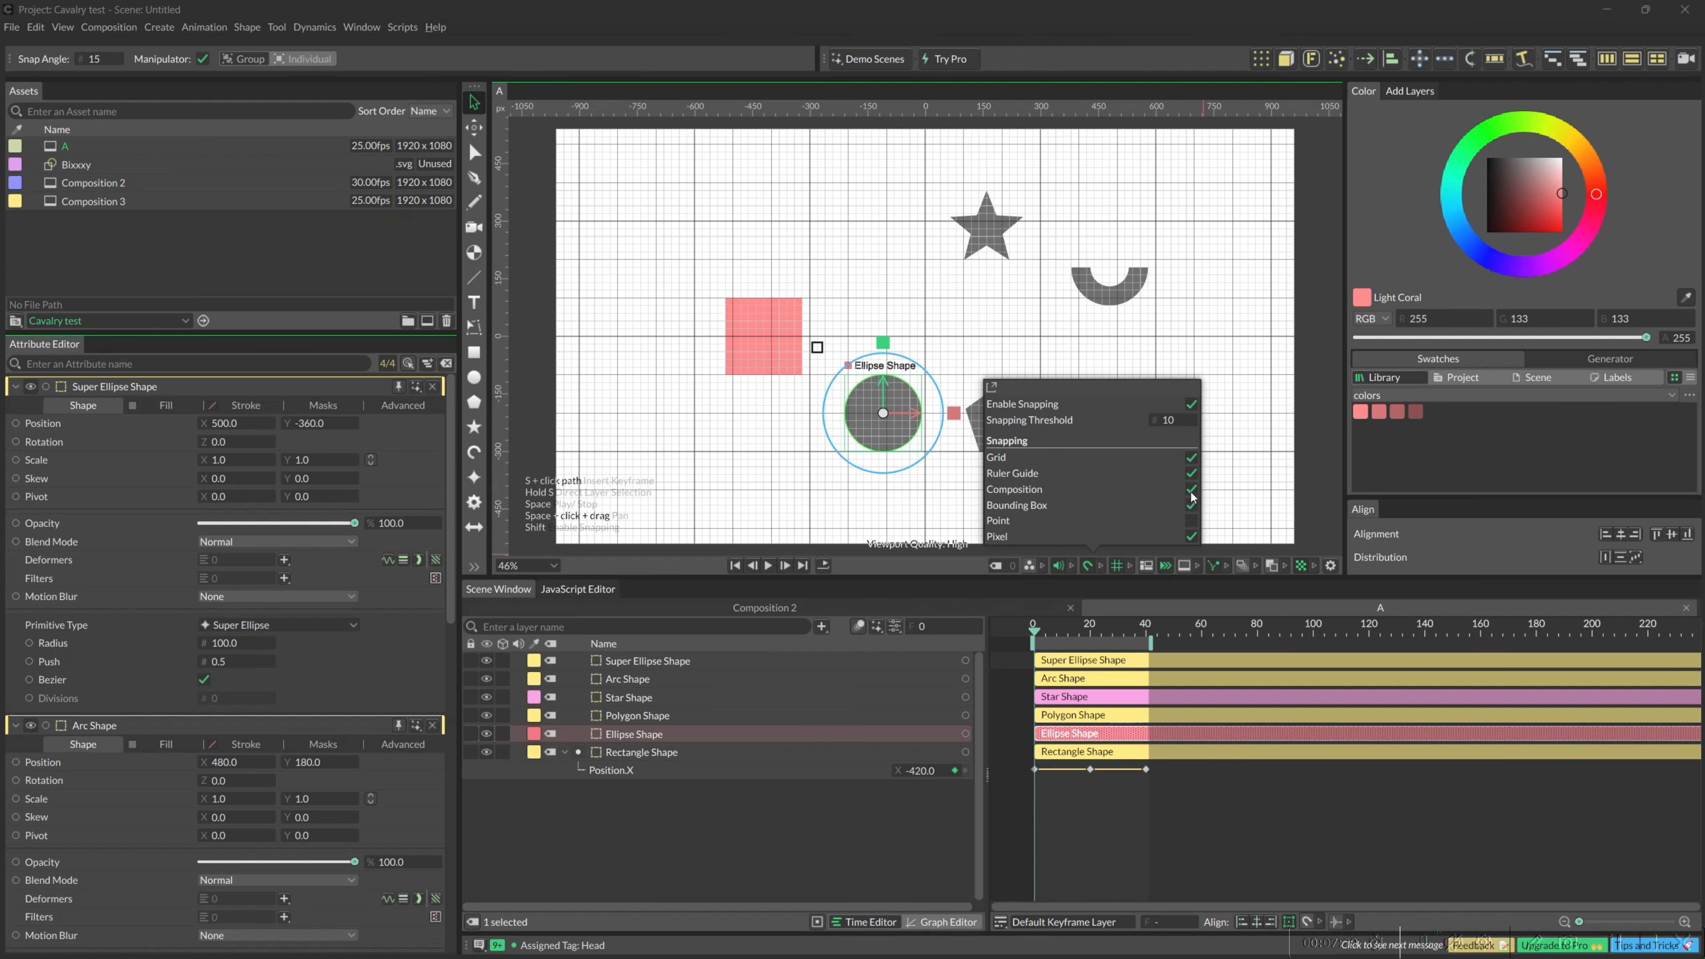
{"action": "left_click", "coordinate": [1191, 522]}
{"action": "left_click", "coordinate": [880, 435]}
{"action": "mouse_move", "coordinate": [881, 435]}
{"action": "left_mouse_down"}
{"action": "mouse_move", "coordinate": [839, 435]}
{"action": "mouse_move", "coordinate": [872, 387]}
{"action": "mouse_move", "coordinate": [867, 423]}
{"action": "mouse_move", "coordinate": [583, 431]}
{"action": "mouse_move", "coordinate": [579, 353]}
{"action": "mouse_move", "coordinate": [660, 352]}
{"action": "mouse_move", "coordinate": [875, 438]}
{"action": "left_mouse_up"}
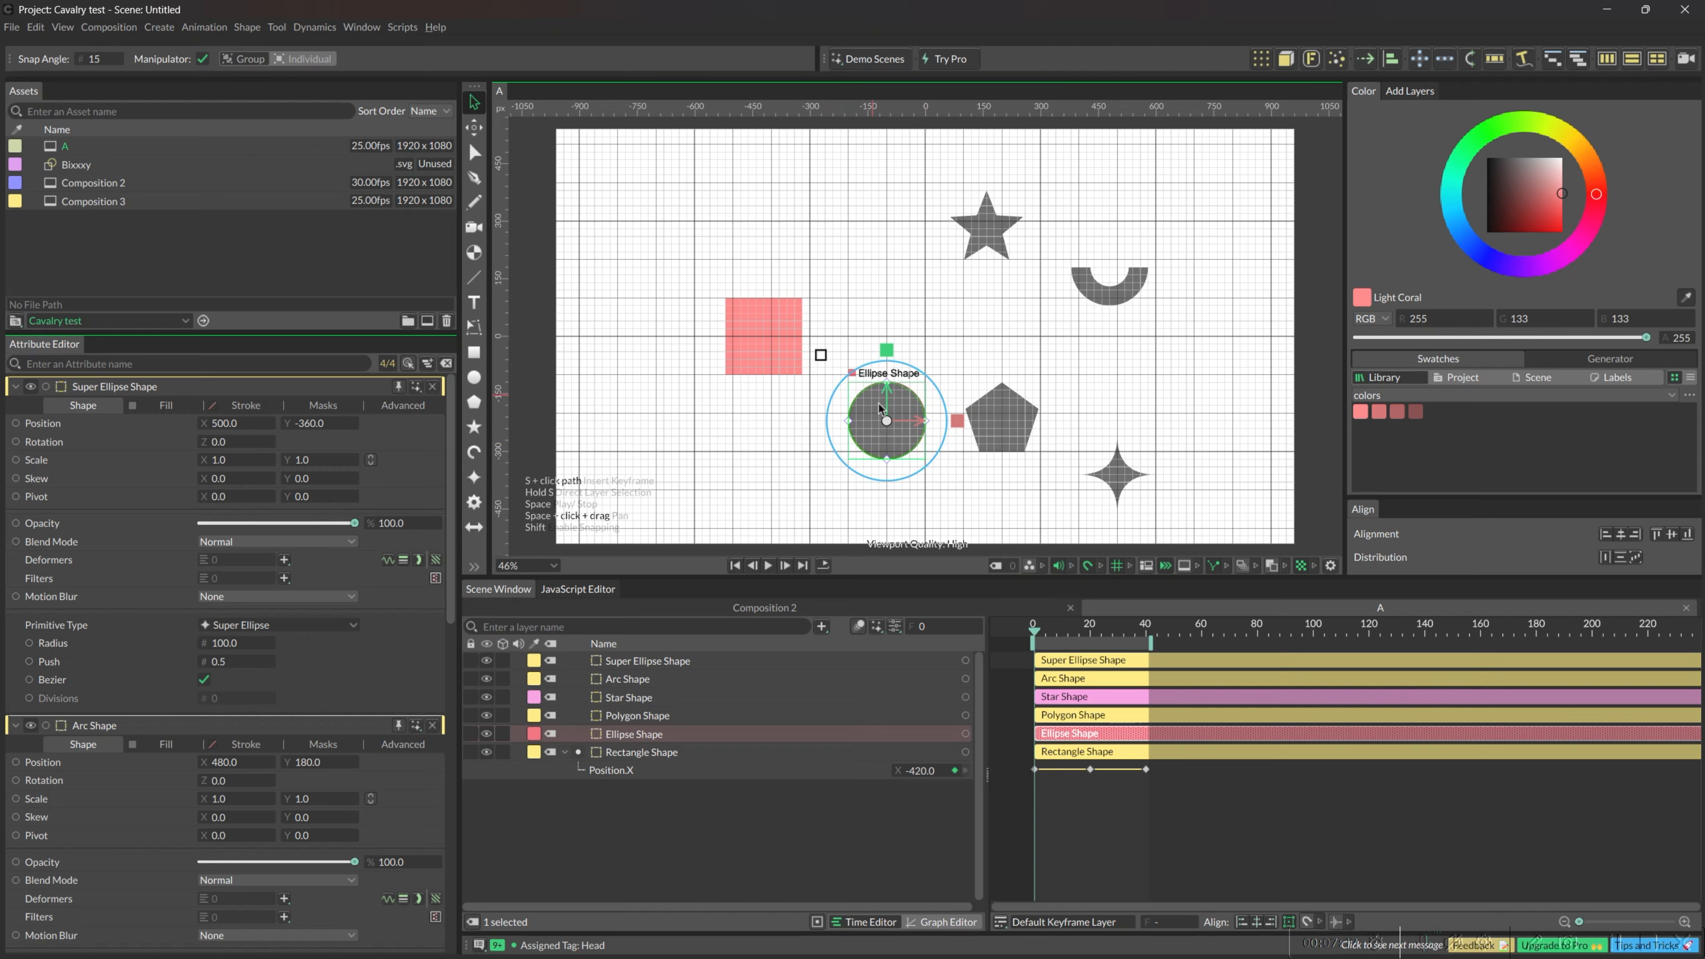
{"action": "left_click", "coordinate": [770, 457]}
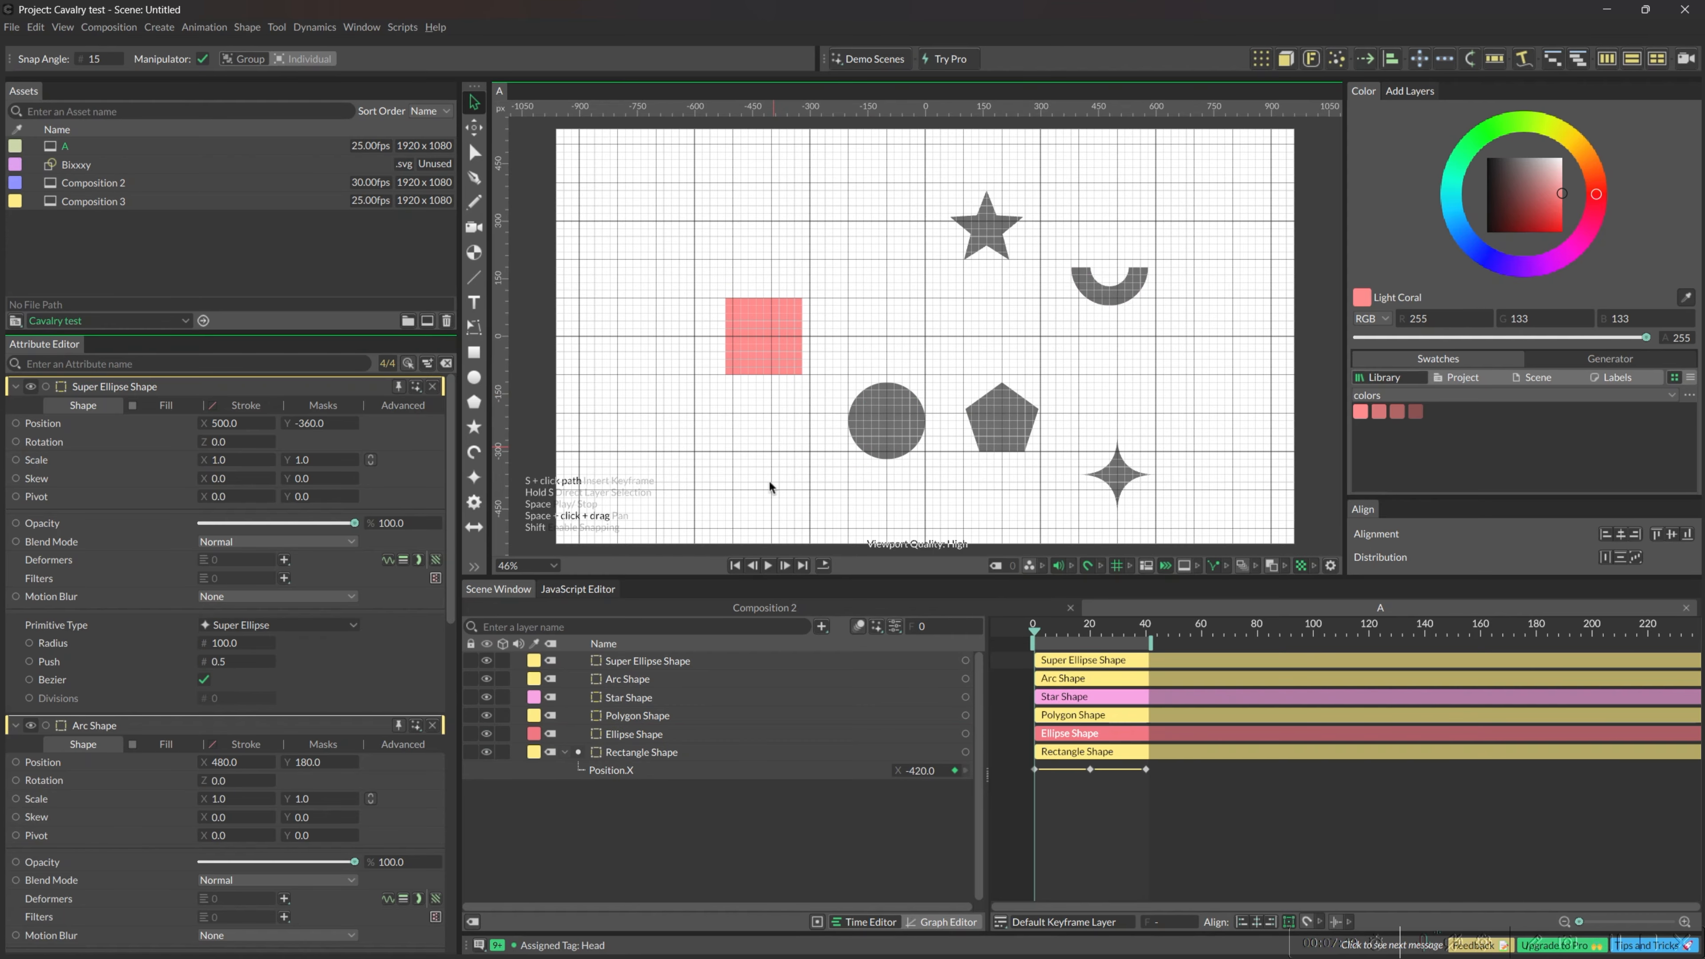
Delete all six shape layers and create a default rectangle at the composition's centre
{"action": "left_click_drag", "start_coordinate": [599, 818], "coordinate": [692, 647]}
{"action": "key", "text": "Delete"}
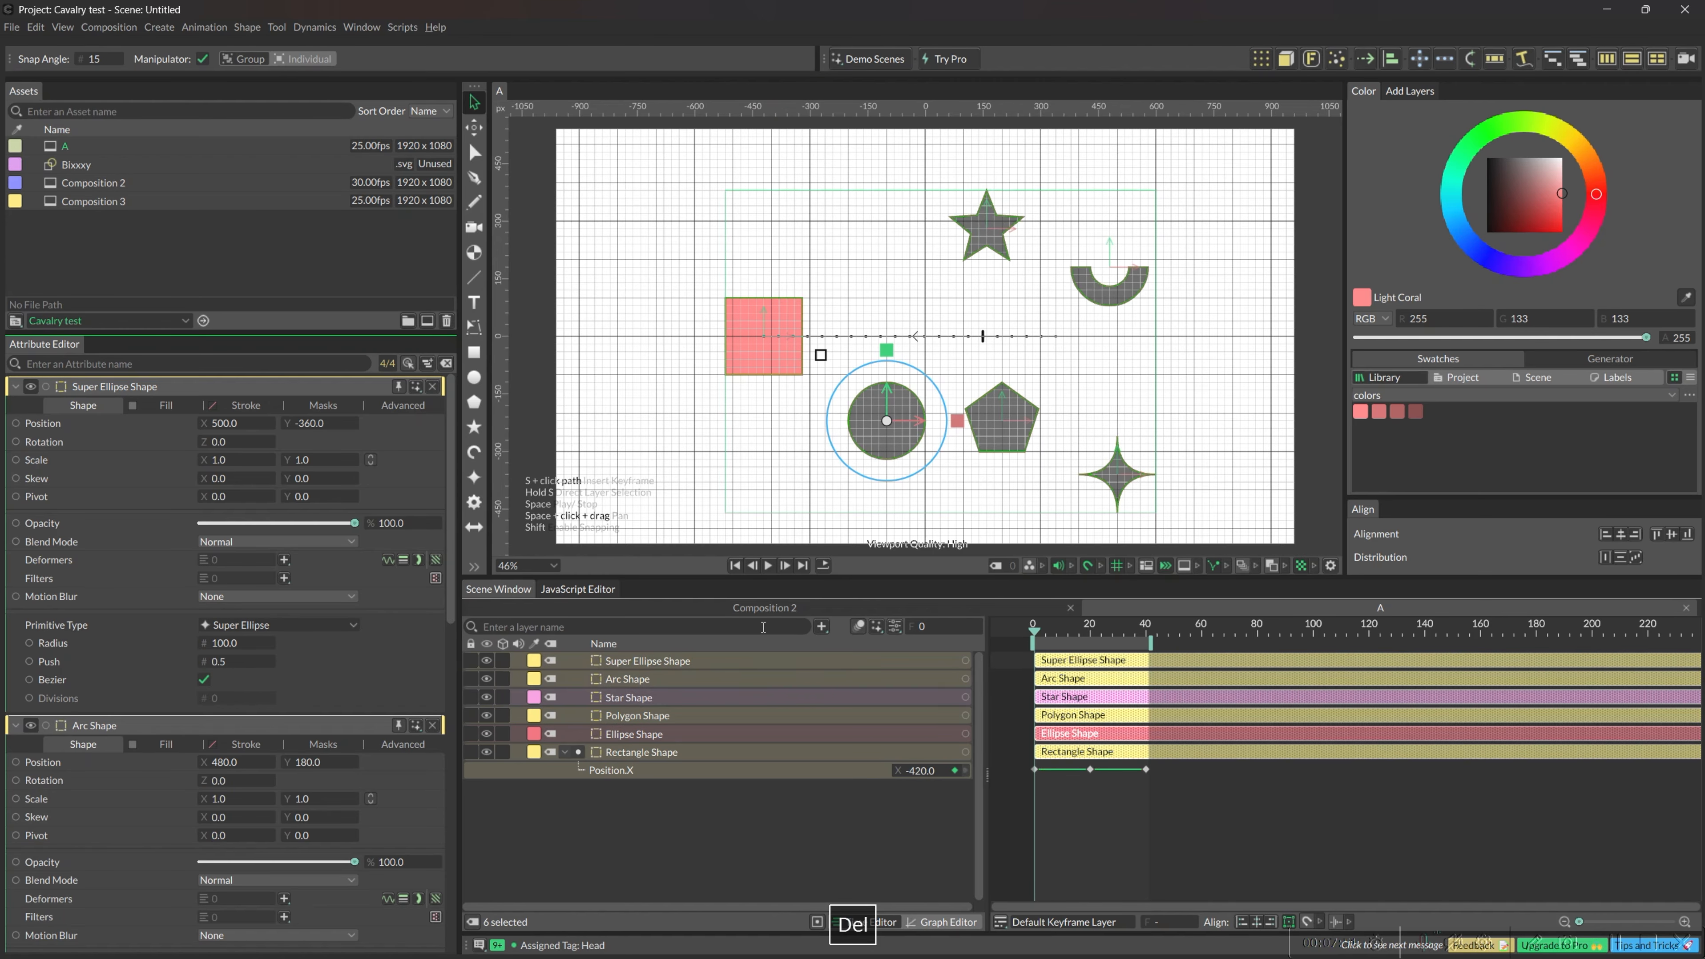
{"action": "left_click", "coordinate": [474, 354], "text": "alt"}
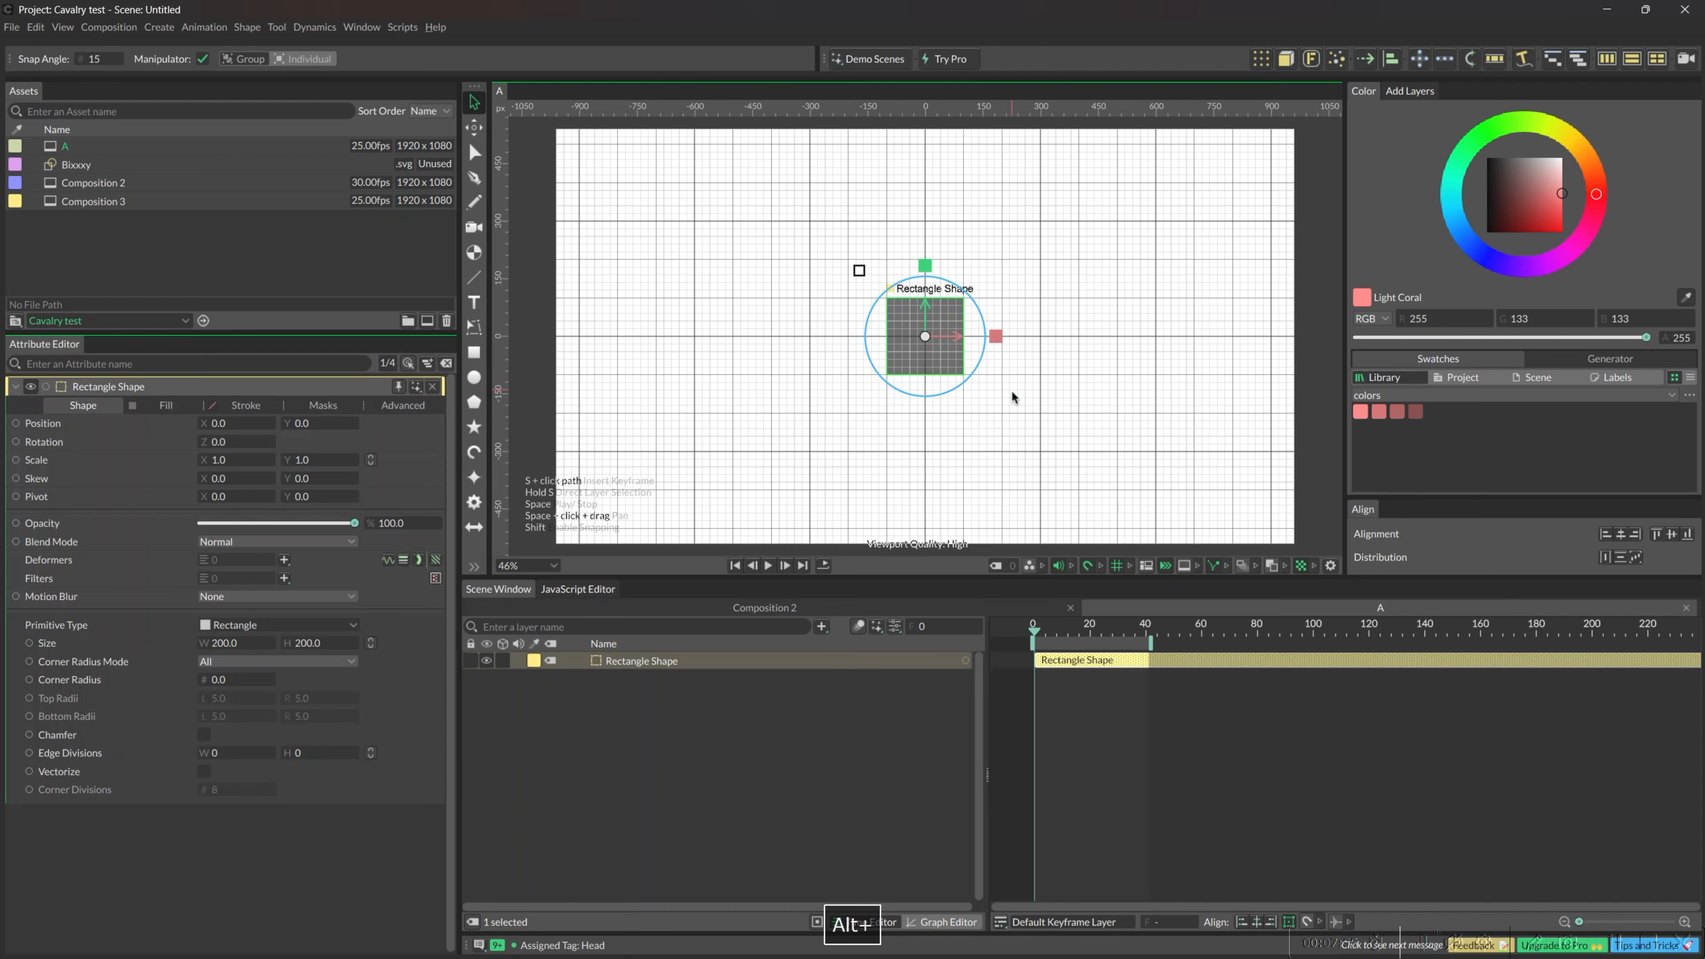
Open the grid settings and view the 3D and Pixel grid options before returning to the 2D options
{"action": "left_click", "coordinate": [1114, 563]}
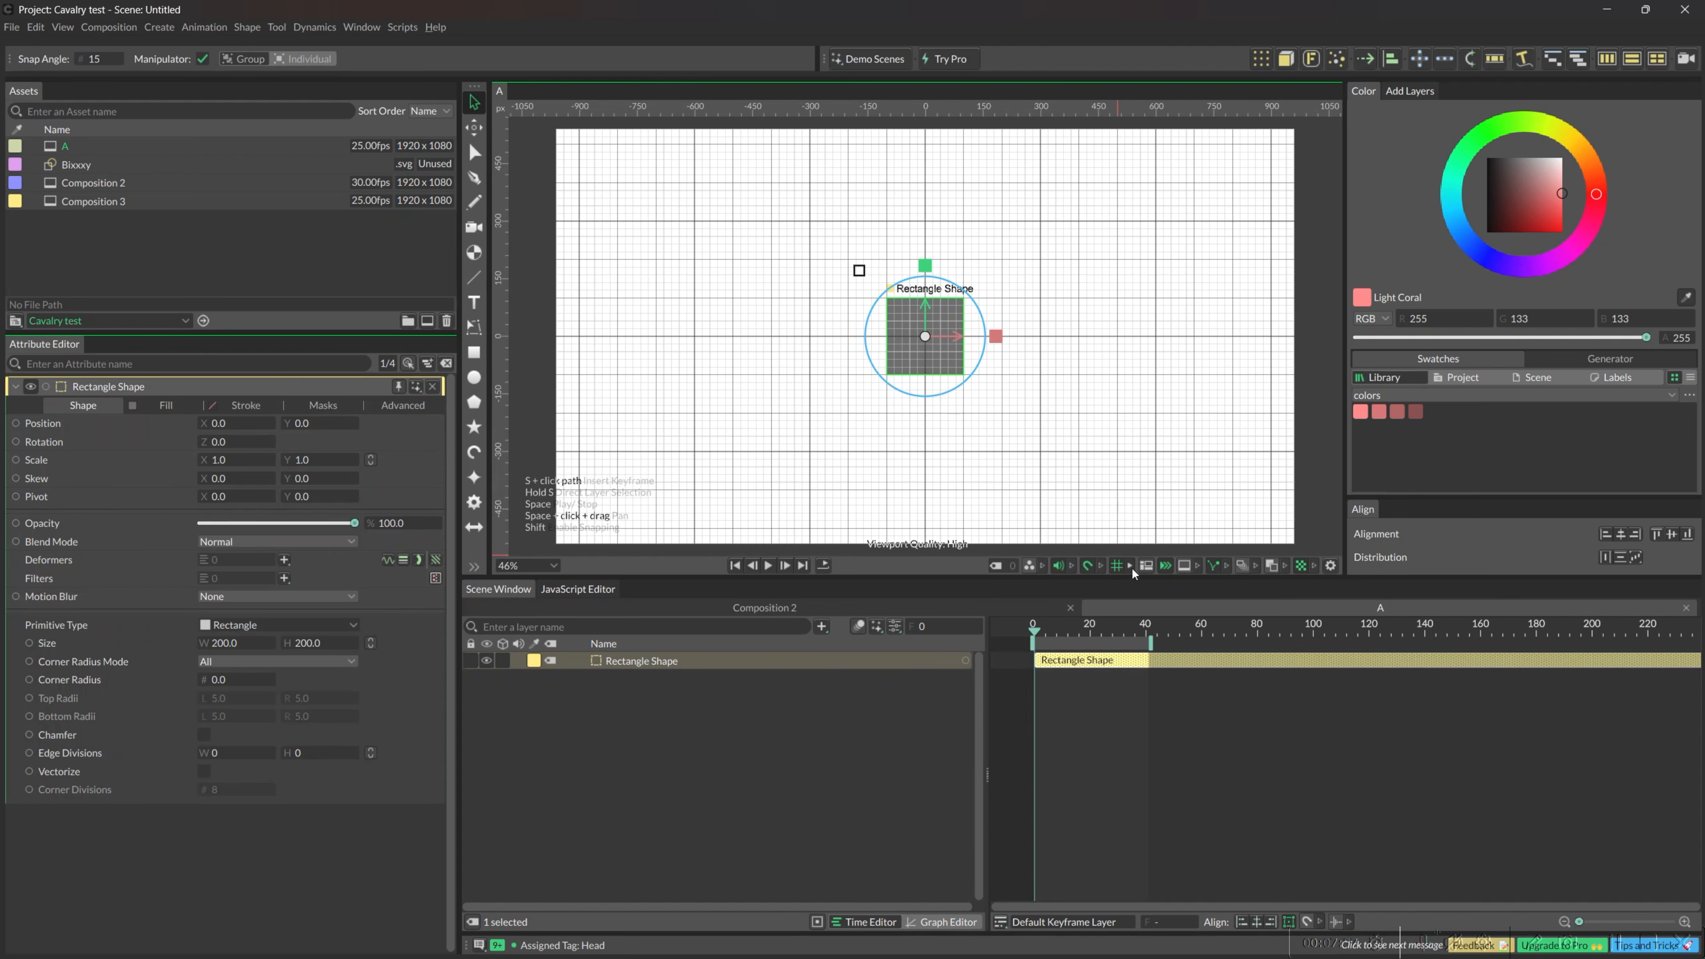
{"action": "left_click", "coordinate": [1130, 566]}
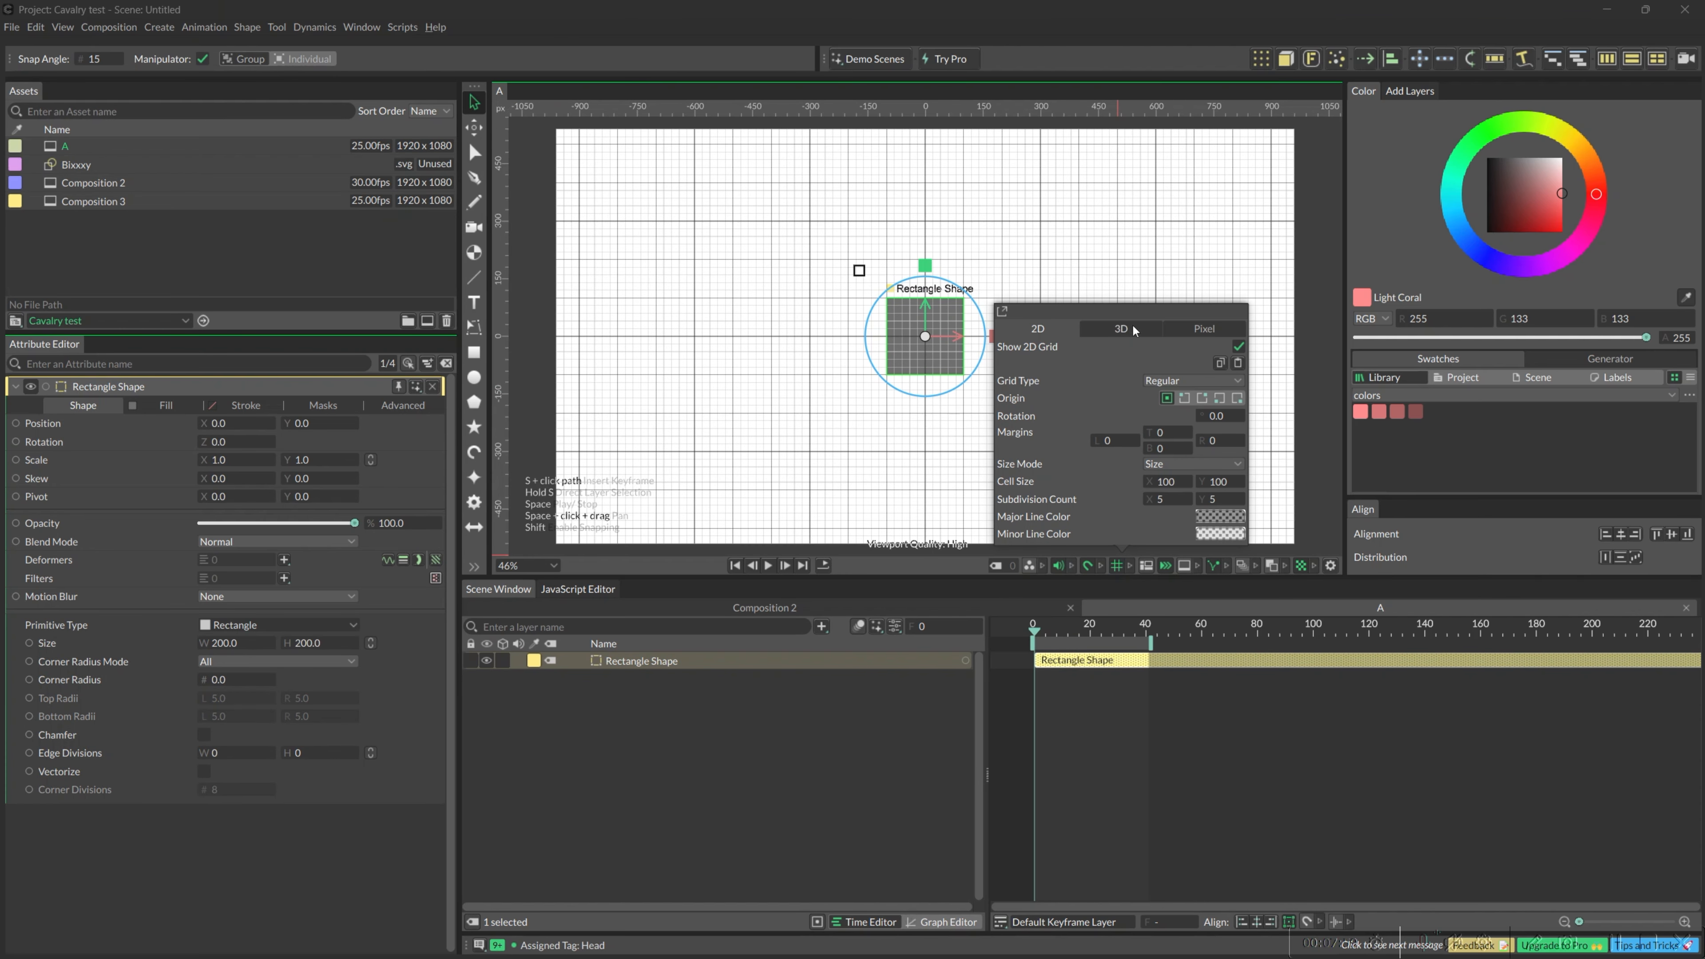
{"action": "left_click", "coordinate": [1120, 330]}
{"action": "left_click", "coordinate": [1208, 329]}
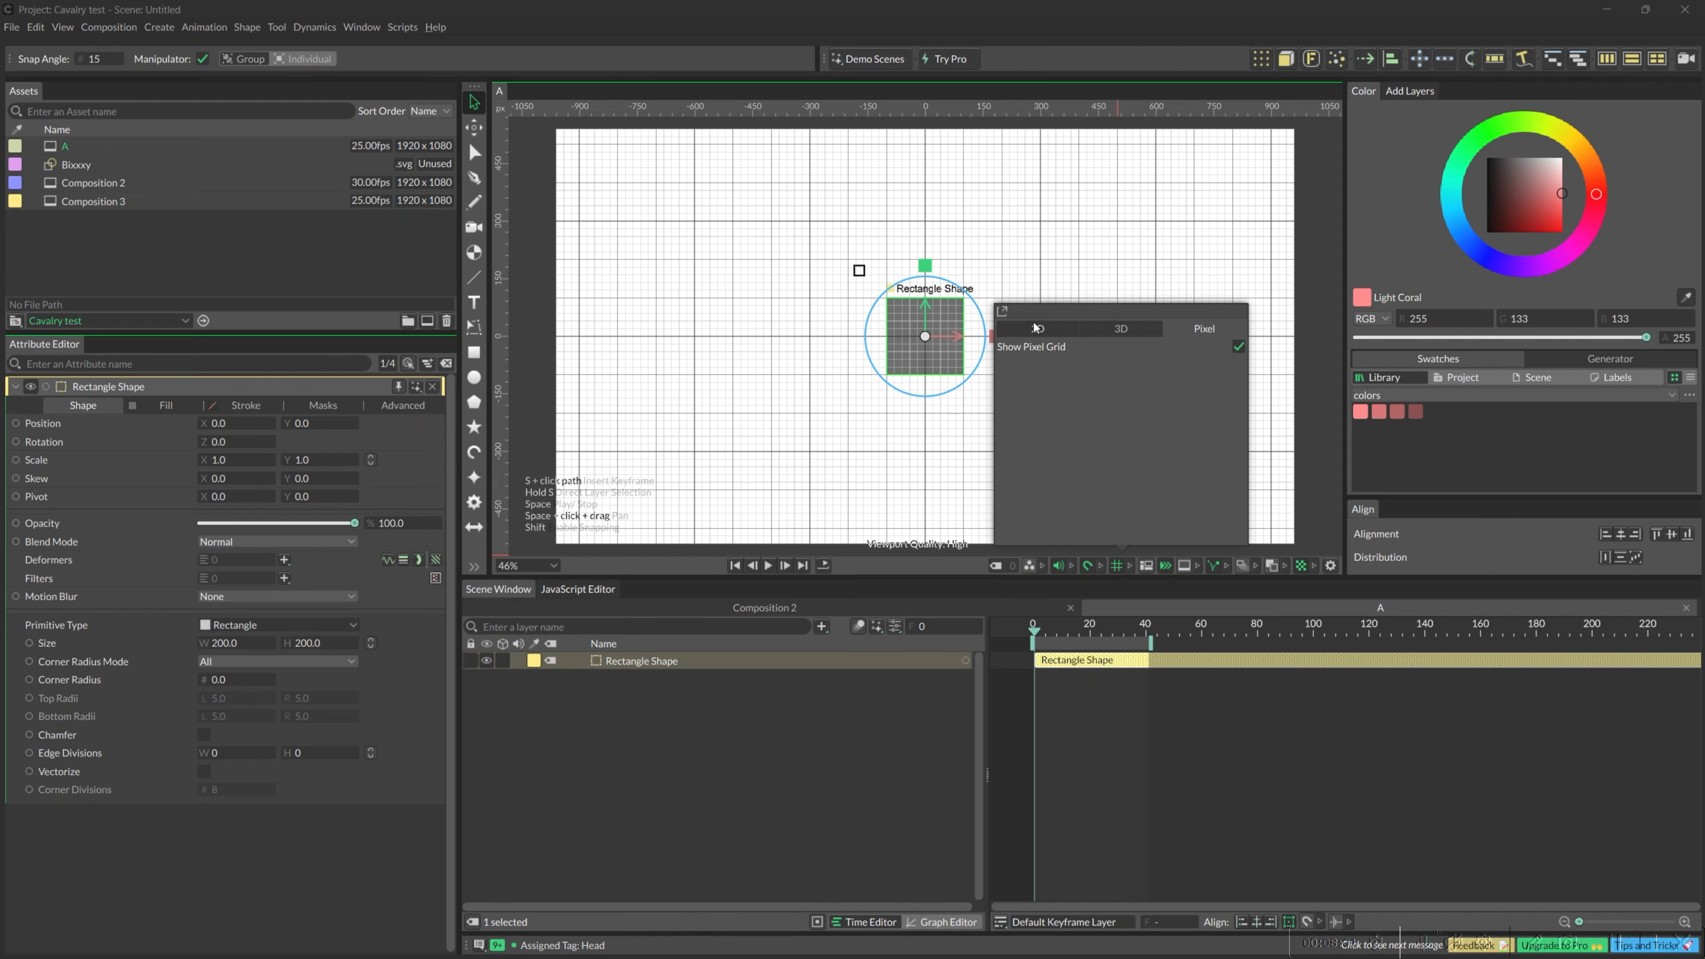
{"action": "left_click", "coordinate": [1033, 333]}
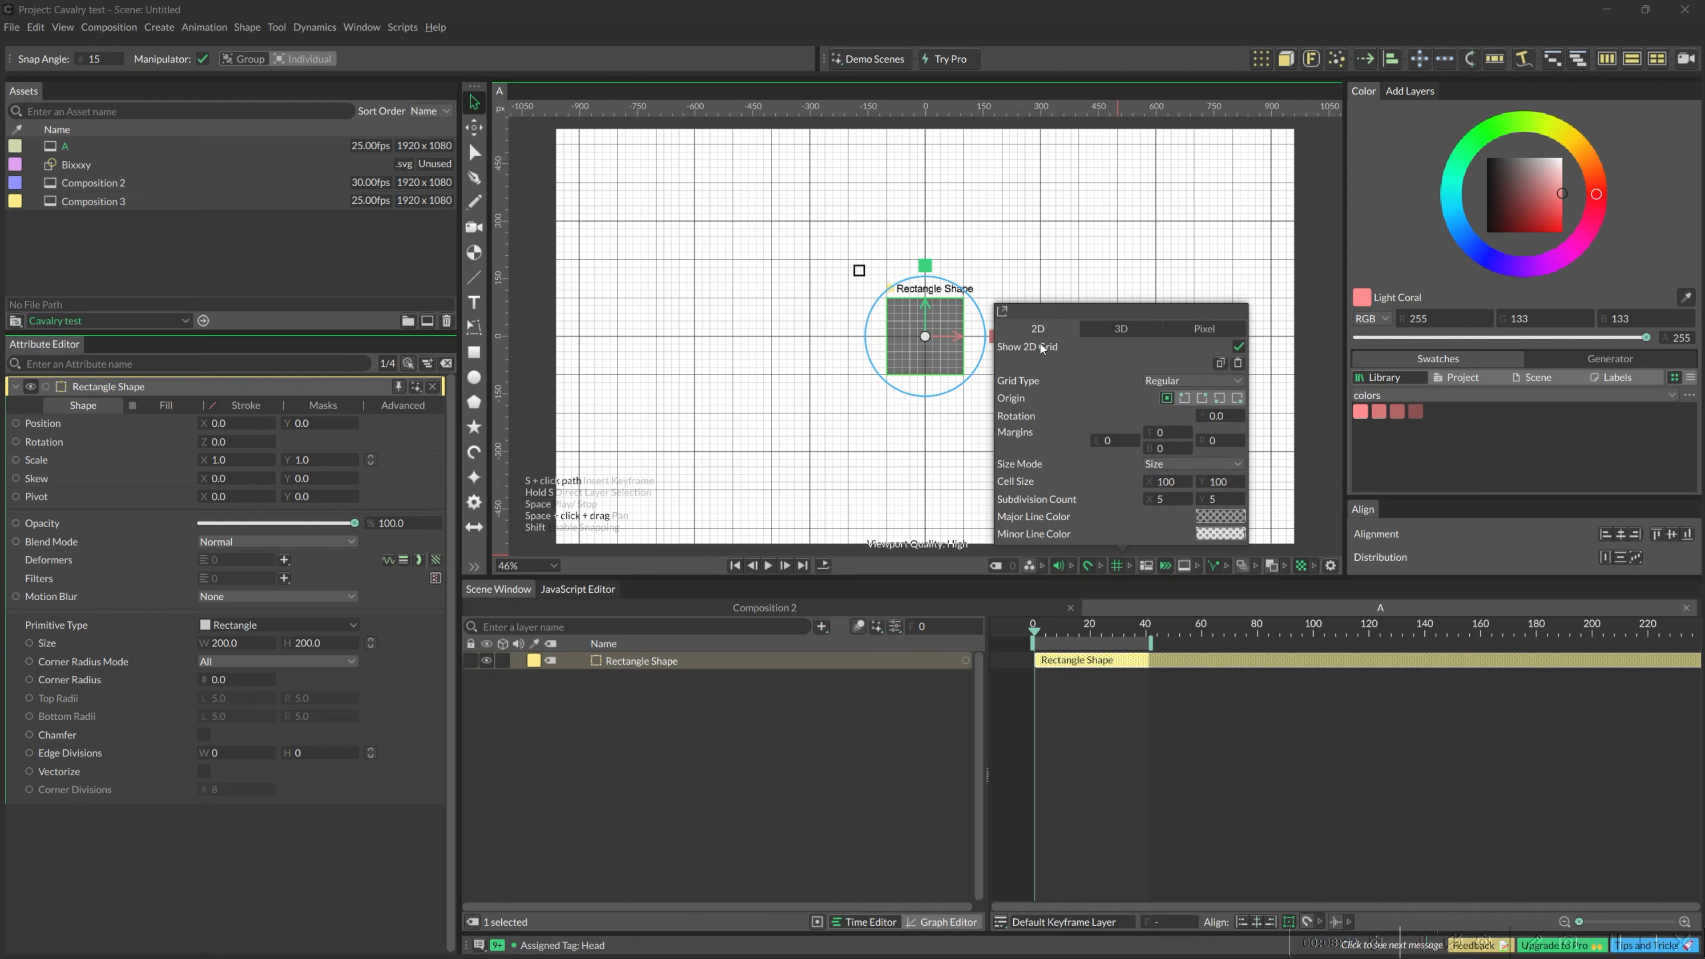
Try each of the four corners as the 2D grid's origin and return it to the centre
{"action": "left_click", "coordinate": [1201, 399]}
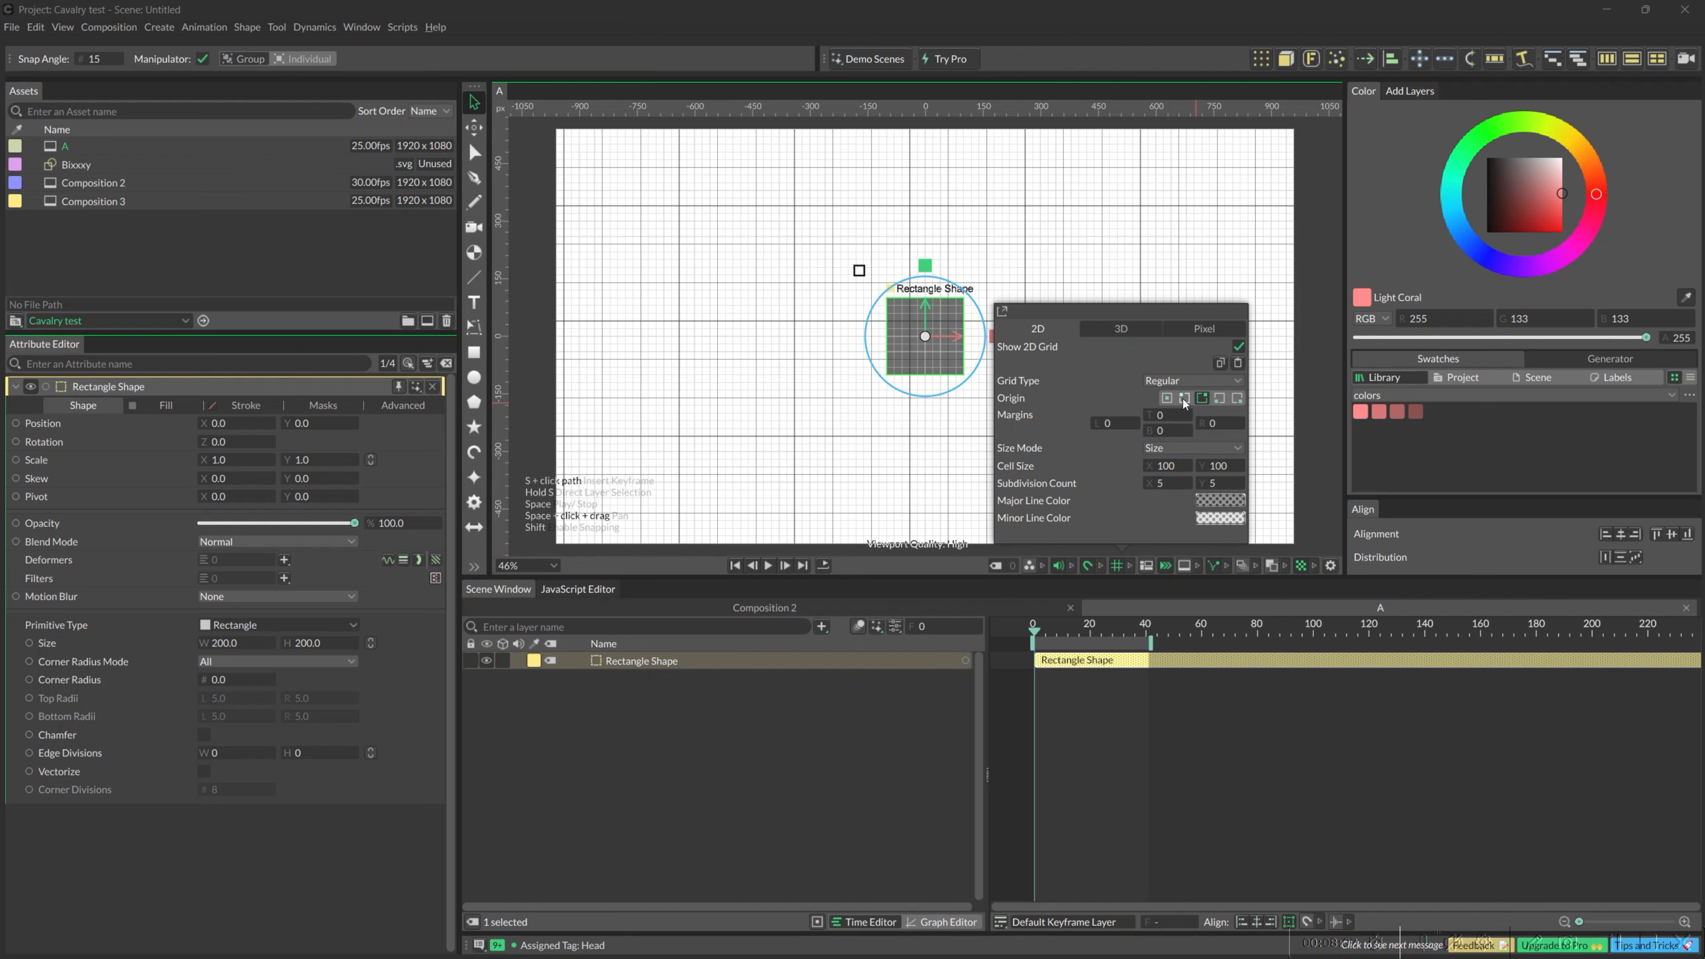
{"action": "left_click", "coordinate": [1184, 398]}
{"action": "left_click", "coordinate": [1219, 399]}
{"action": "left_click", "coordinate": [1239, 399]}
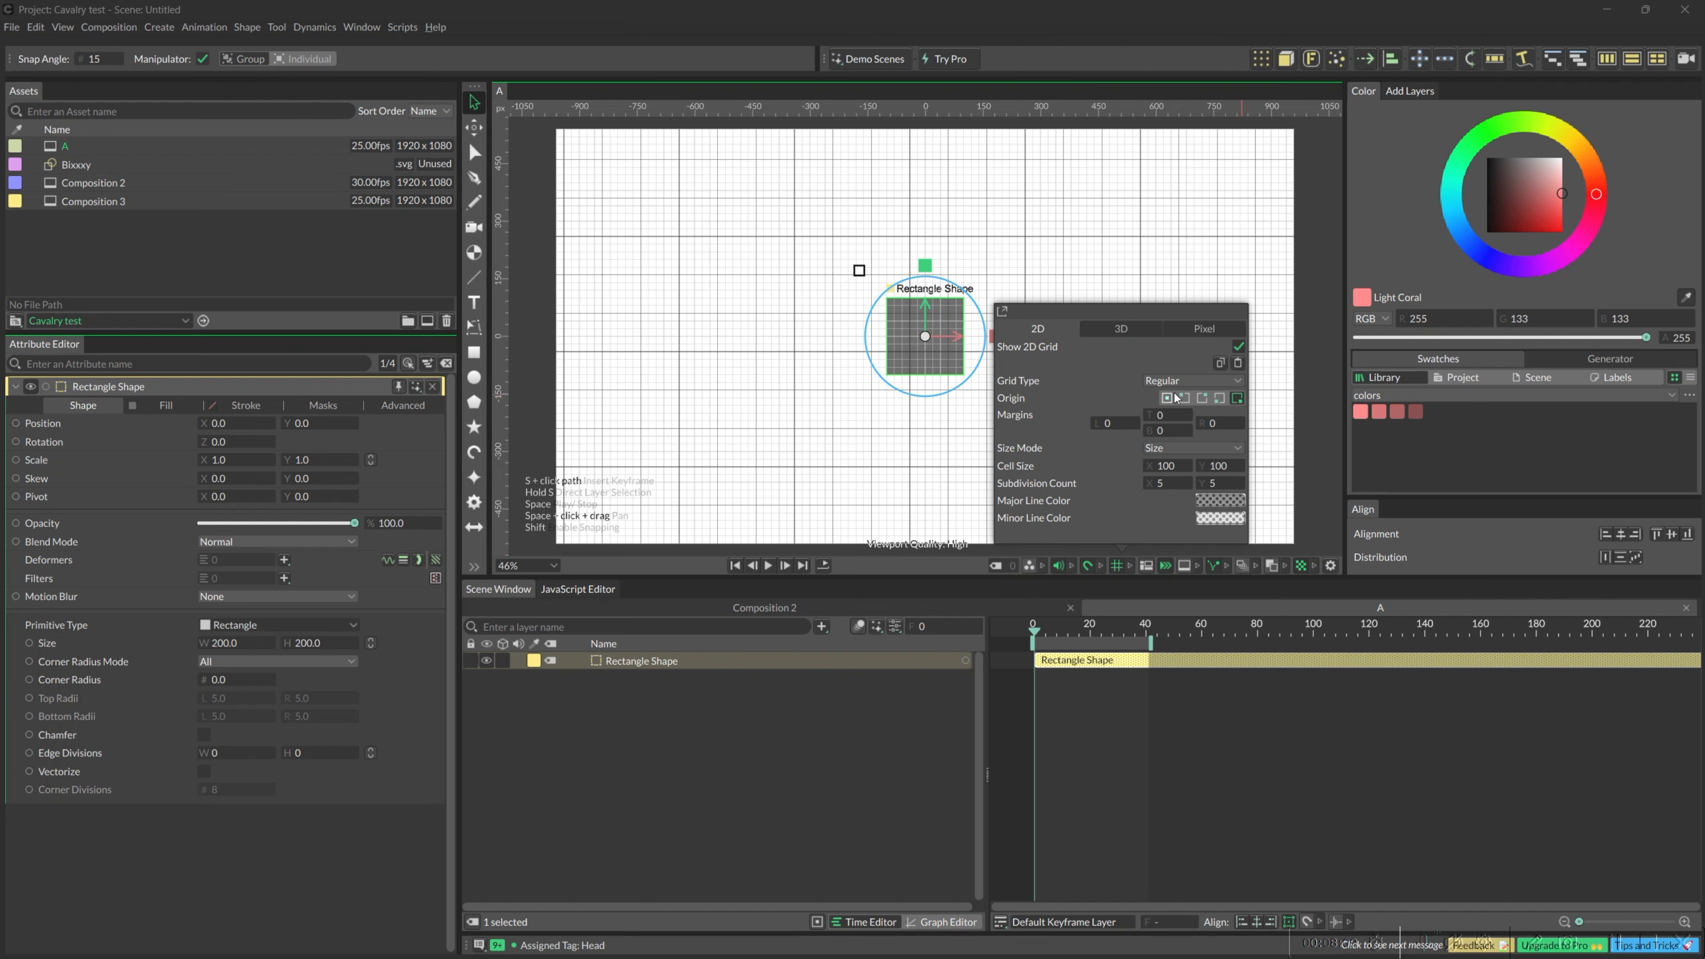
{"action": "left_click", "coordinate": [1167, 398]}
Switch the grid type to Swiss and back to Regular
{"action": "left_click", "coordinate": [1188, 383]}
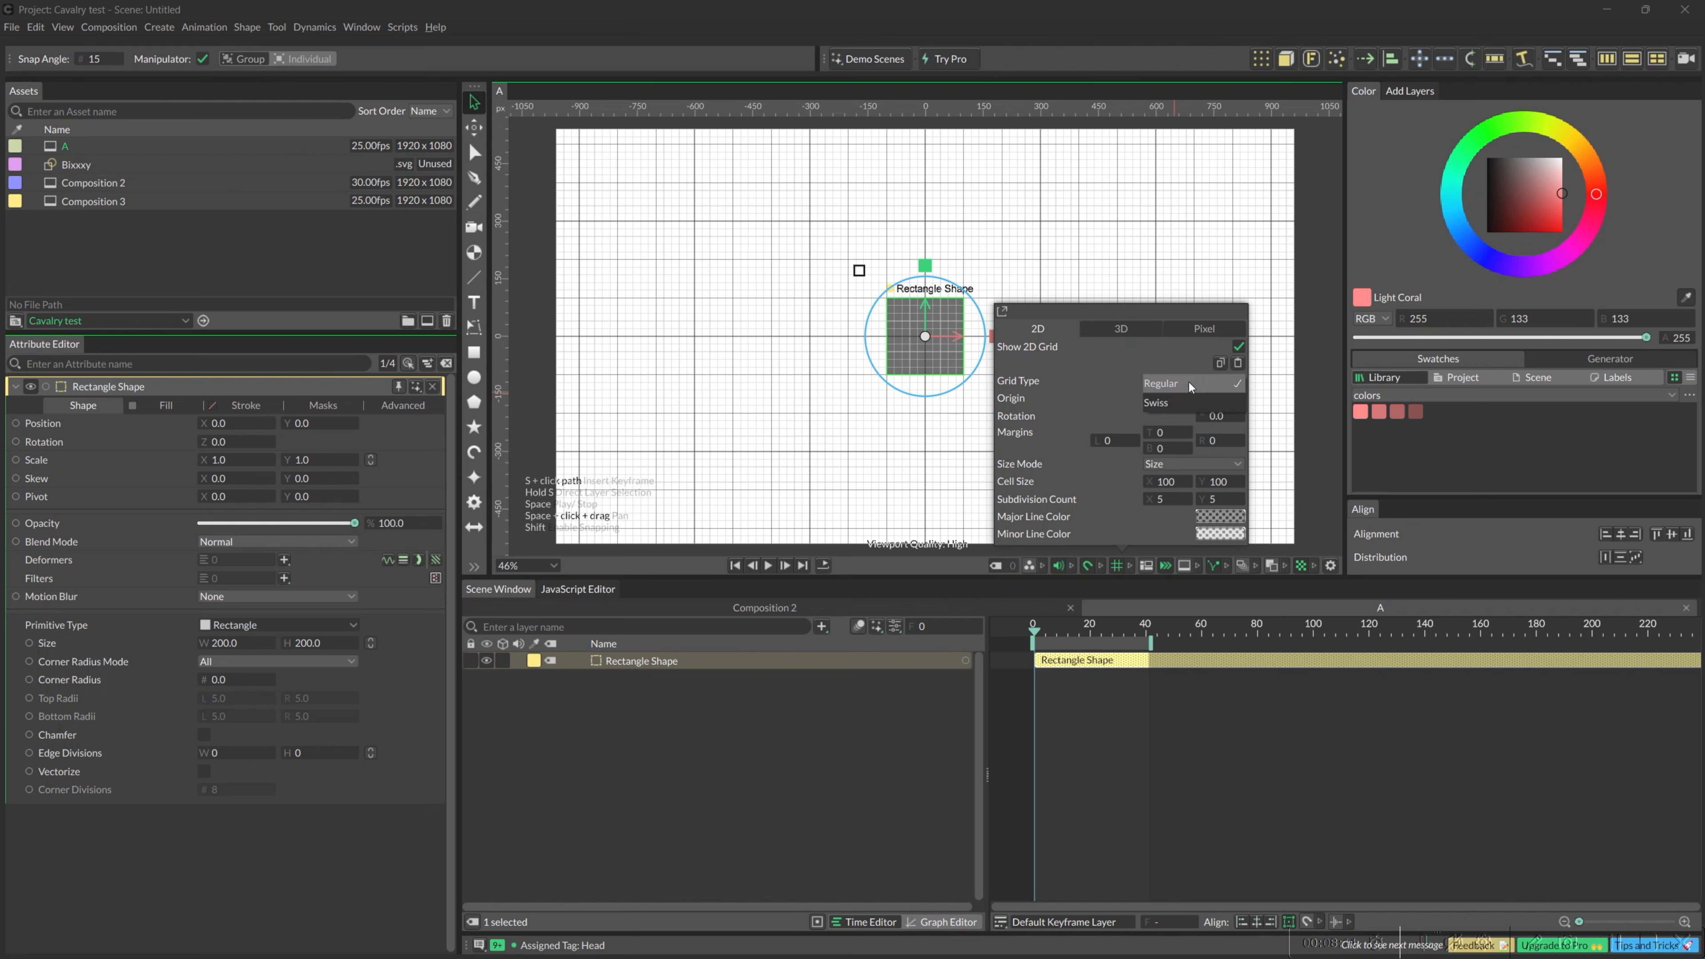
{"action": "left_click", "coordinate": [1175, 403]}
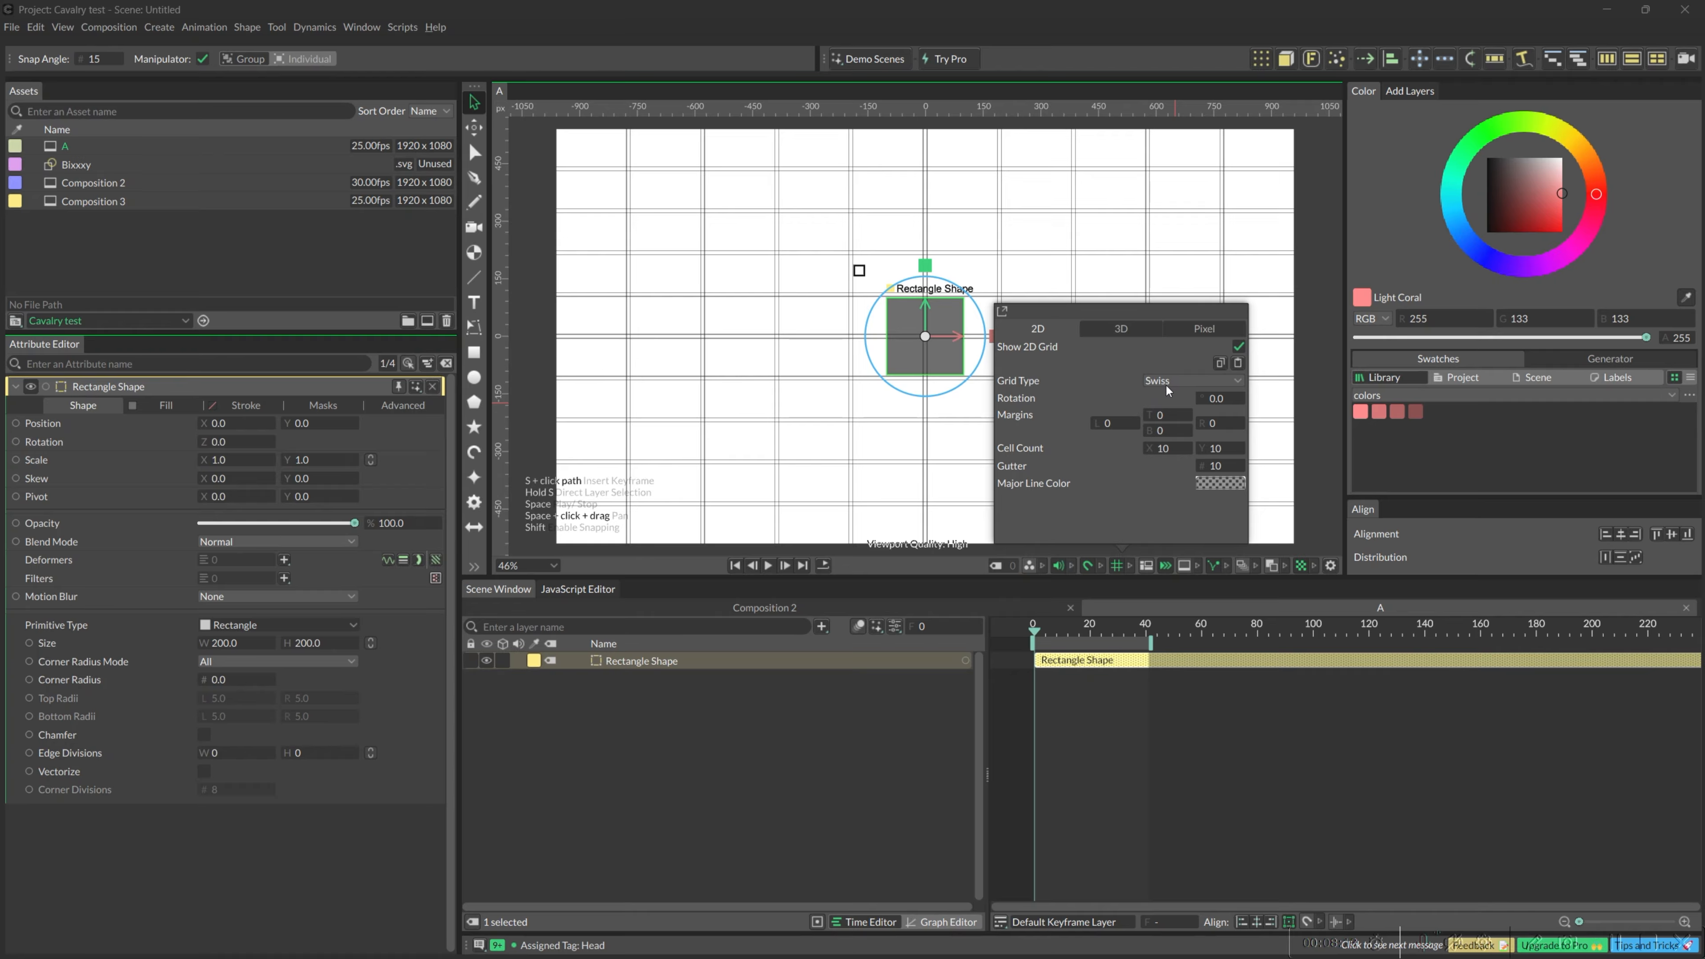
{"action": "left_click", "coordinate": [1169, 384]}
{"action": "left_click", "coordinate": [1176, 367]}
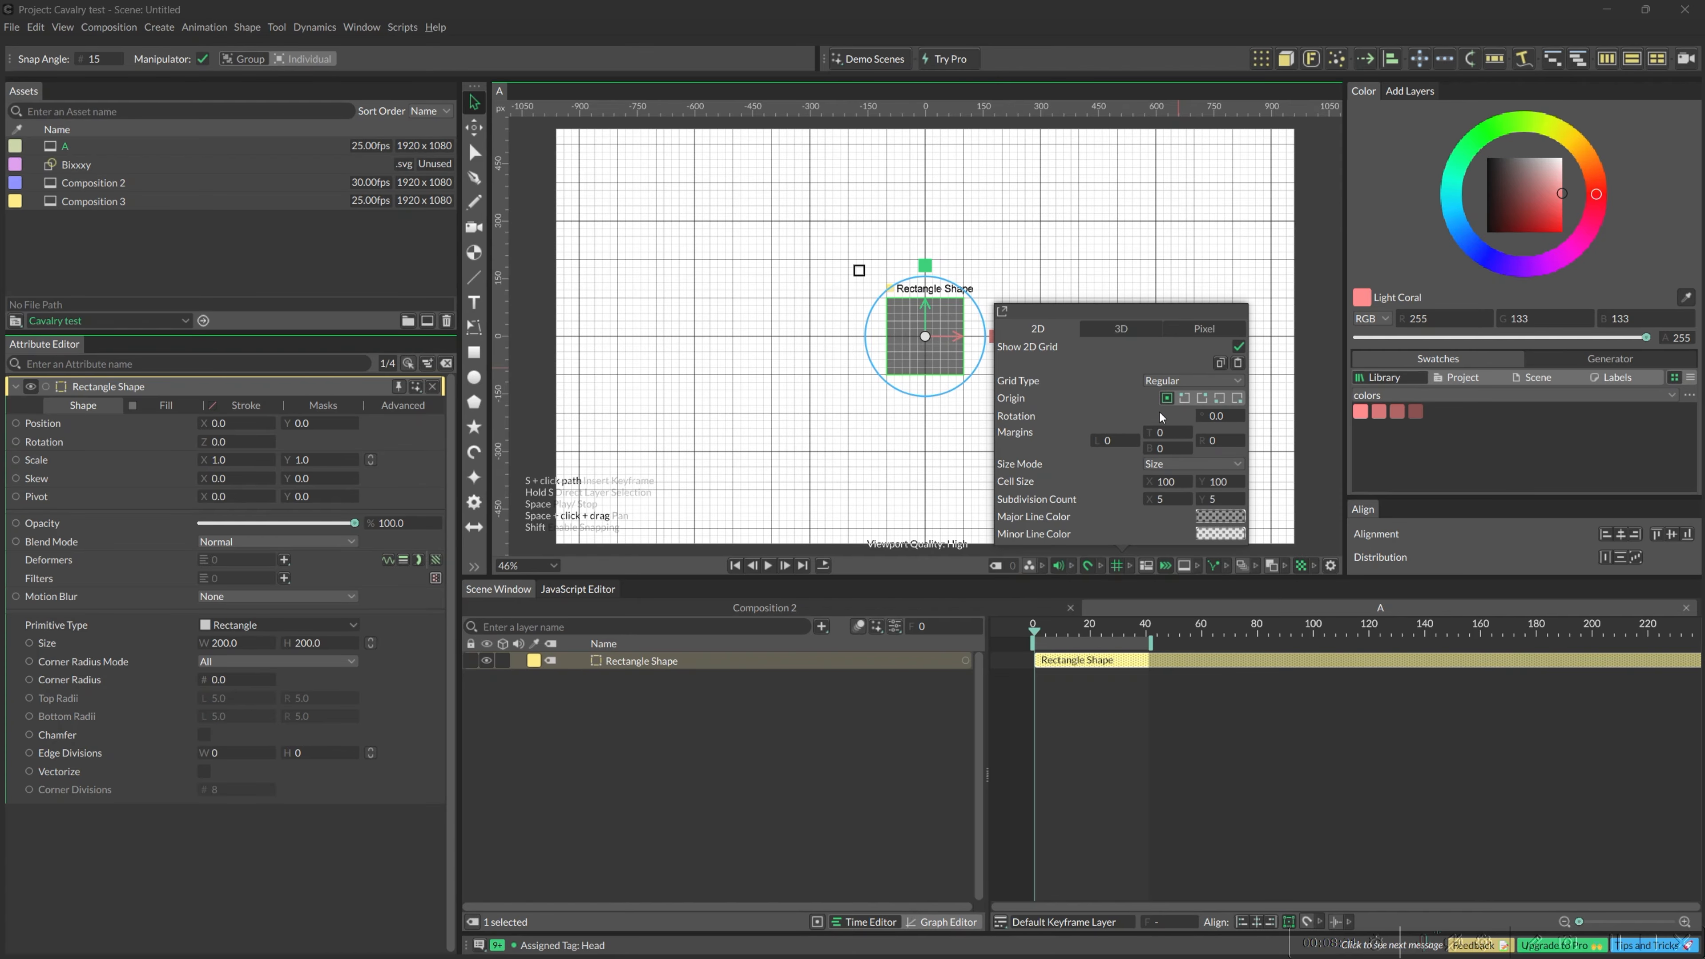
Rotate the 2D grid by about 7 degrees and reset its rotation to 0
{"action": "left_click_drag", "start_coordinate": [1213, 423], "coordinate": [1219, 427]}
{"action": "left_click", "coordinate": [1219, 423]}
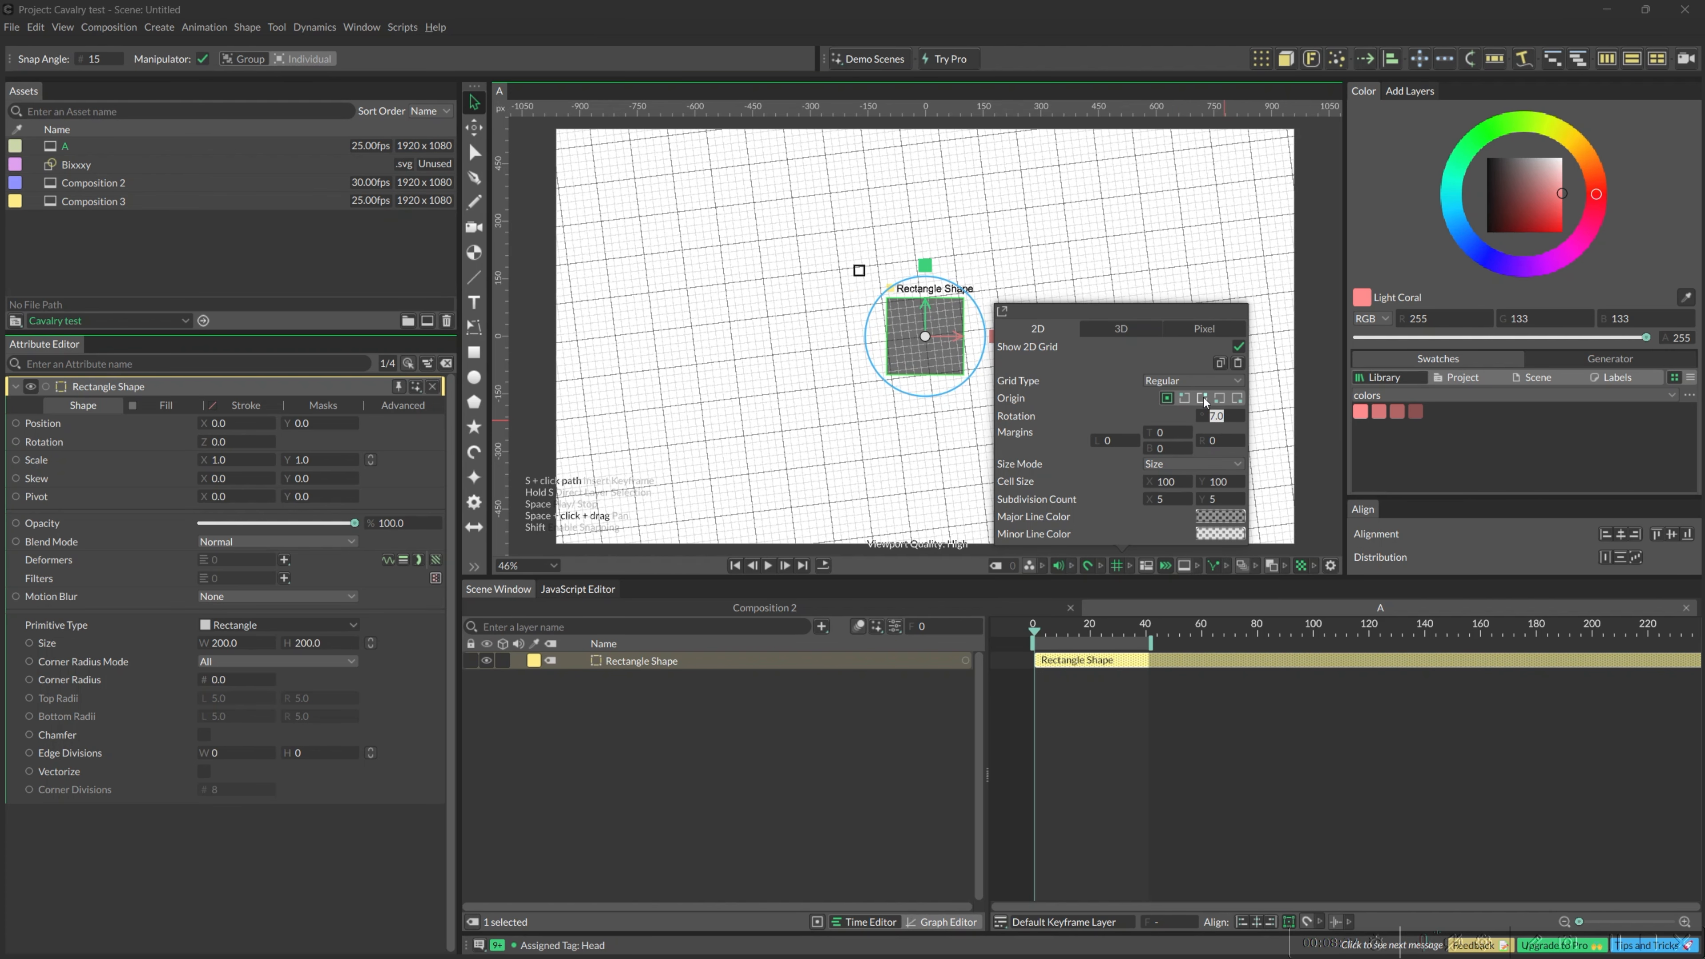
{"action": "type", "text": "0"}
{"action": "key", "text": "Return"}
Try changing the 2D grid's top margin, reset it to 0, and close the grid settings
{"action": "mouse_move", "coordinate": [1160, 437]}
{"action": "left_mouse_down"}
{"action": "mouse_move", "coordinate": [1186, 430]}
{"action": "mouse_move", "coordinate": [1152, 438]}
{"action": "left_mouse_up"}
{"action": "left_click", "coordinate": [1163, 435]}
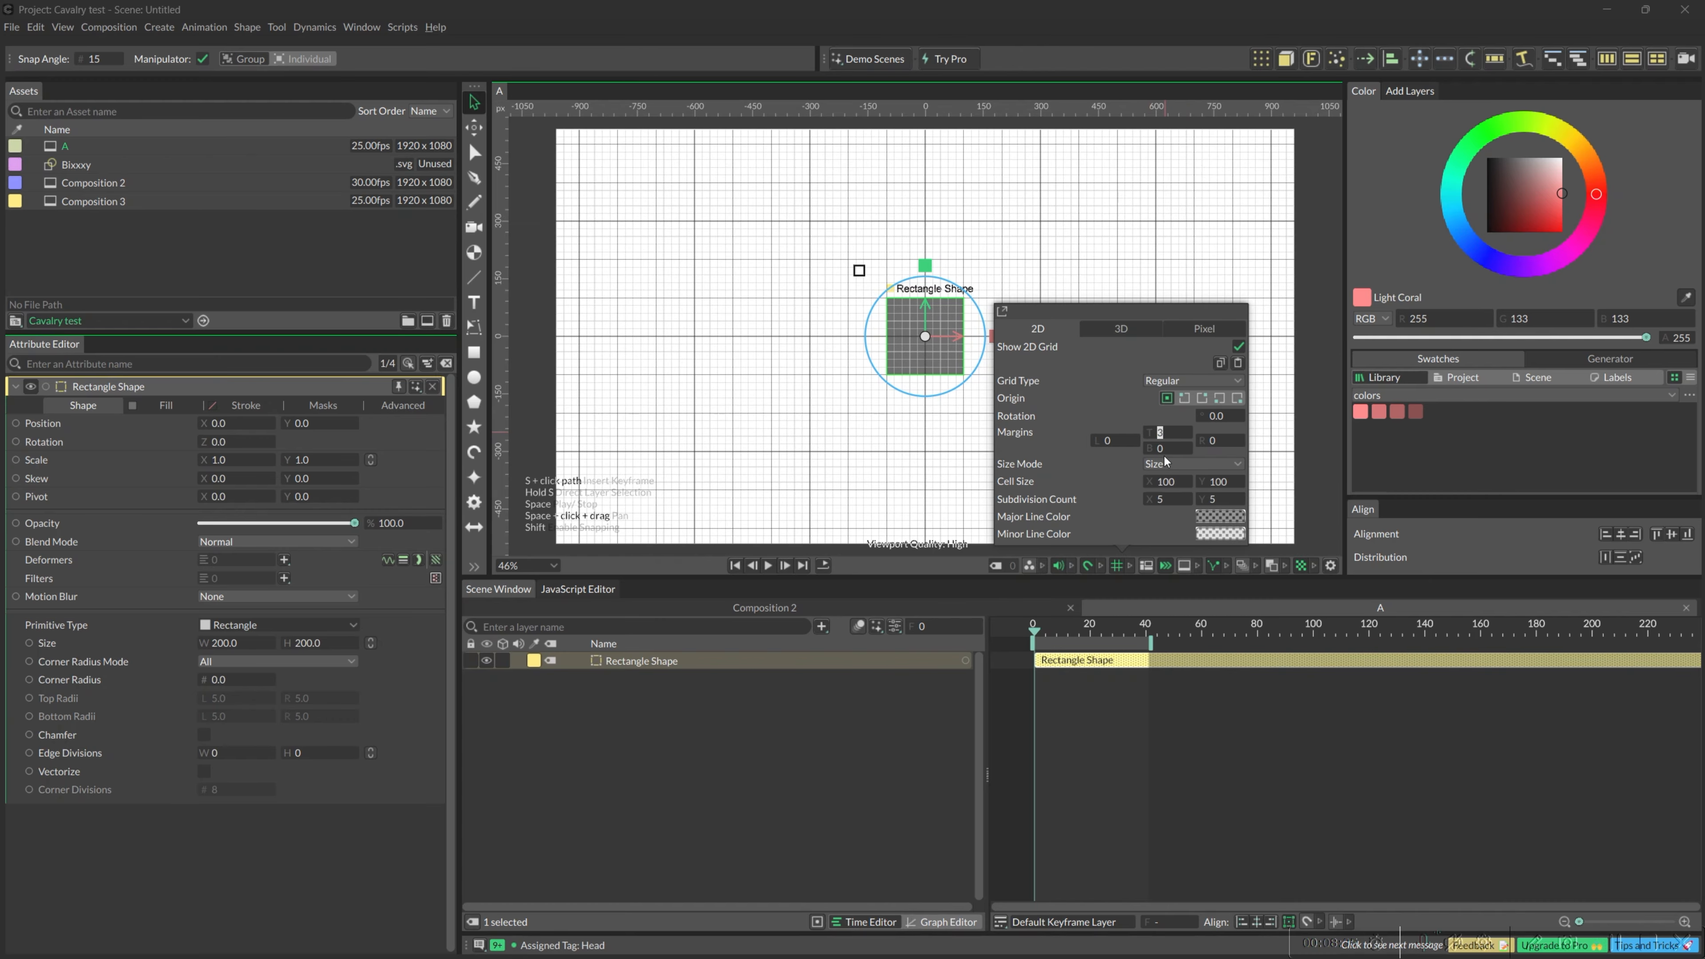
{"action": "type", "text": "0"}
{"action": "left_click", "coordinate": [1155, 781]}
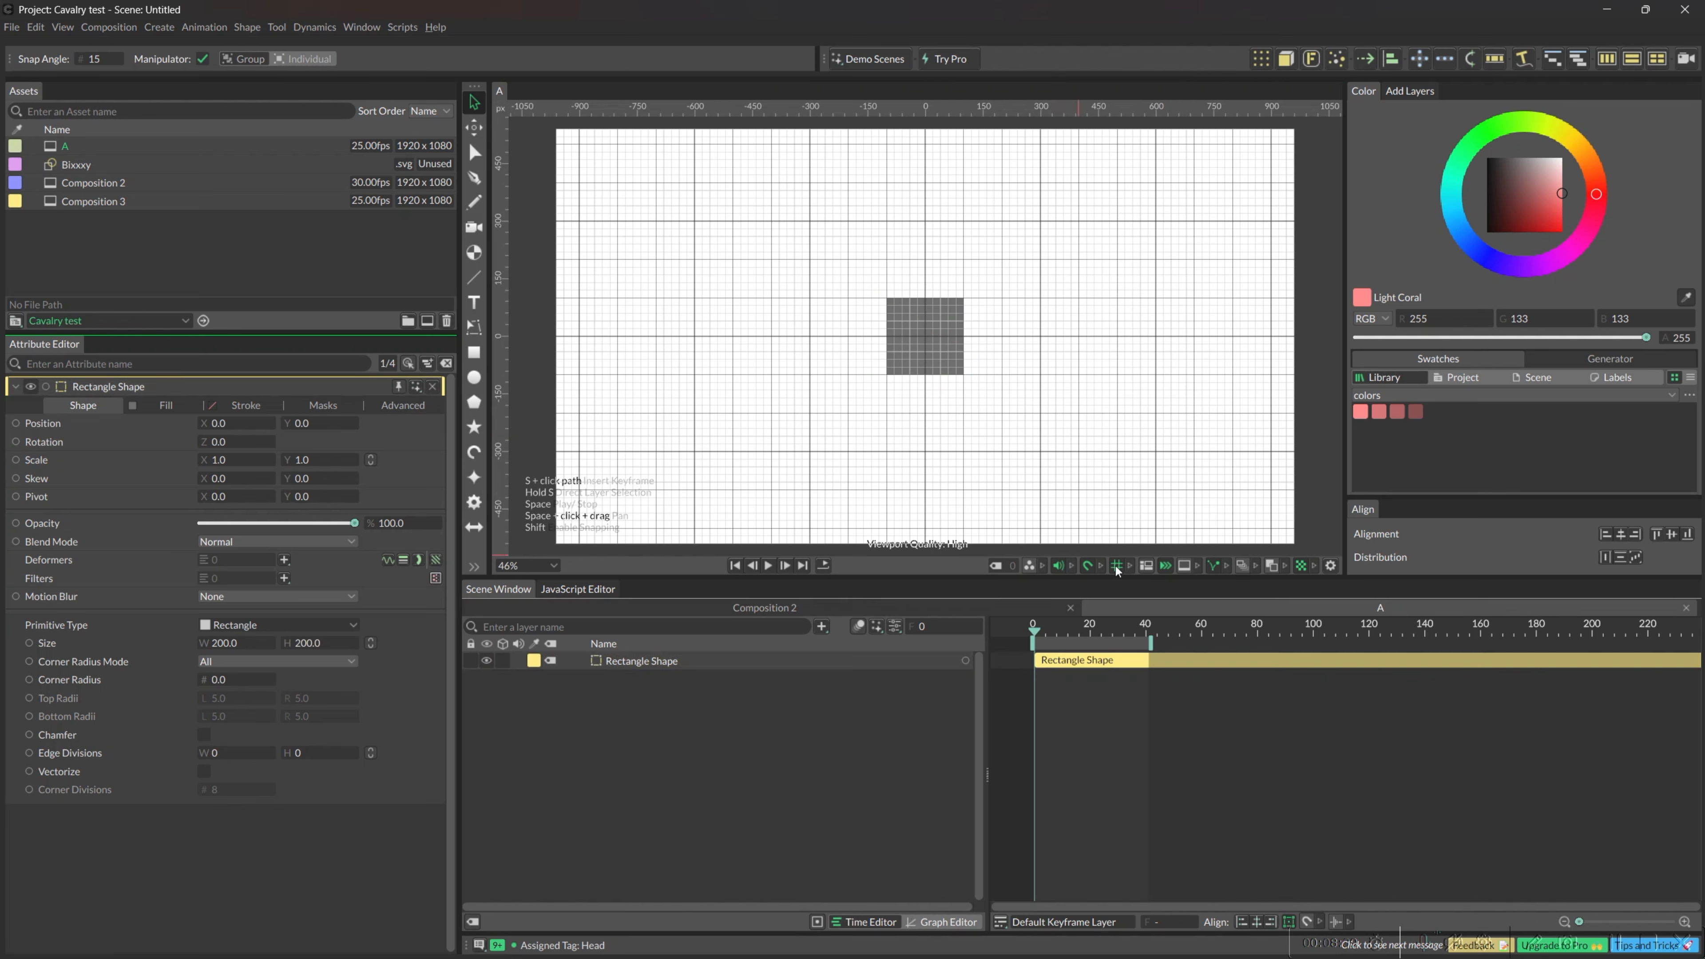
Reopen the grid settings and set the 2D grid's top margin to 45
{"action": "left_click", "coordinate": [1128, 567]}
{"action": "left_click_drag", "start_coordinate": [1160, 440], "coordinate": [1203, 438]}
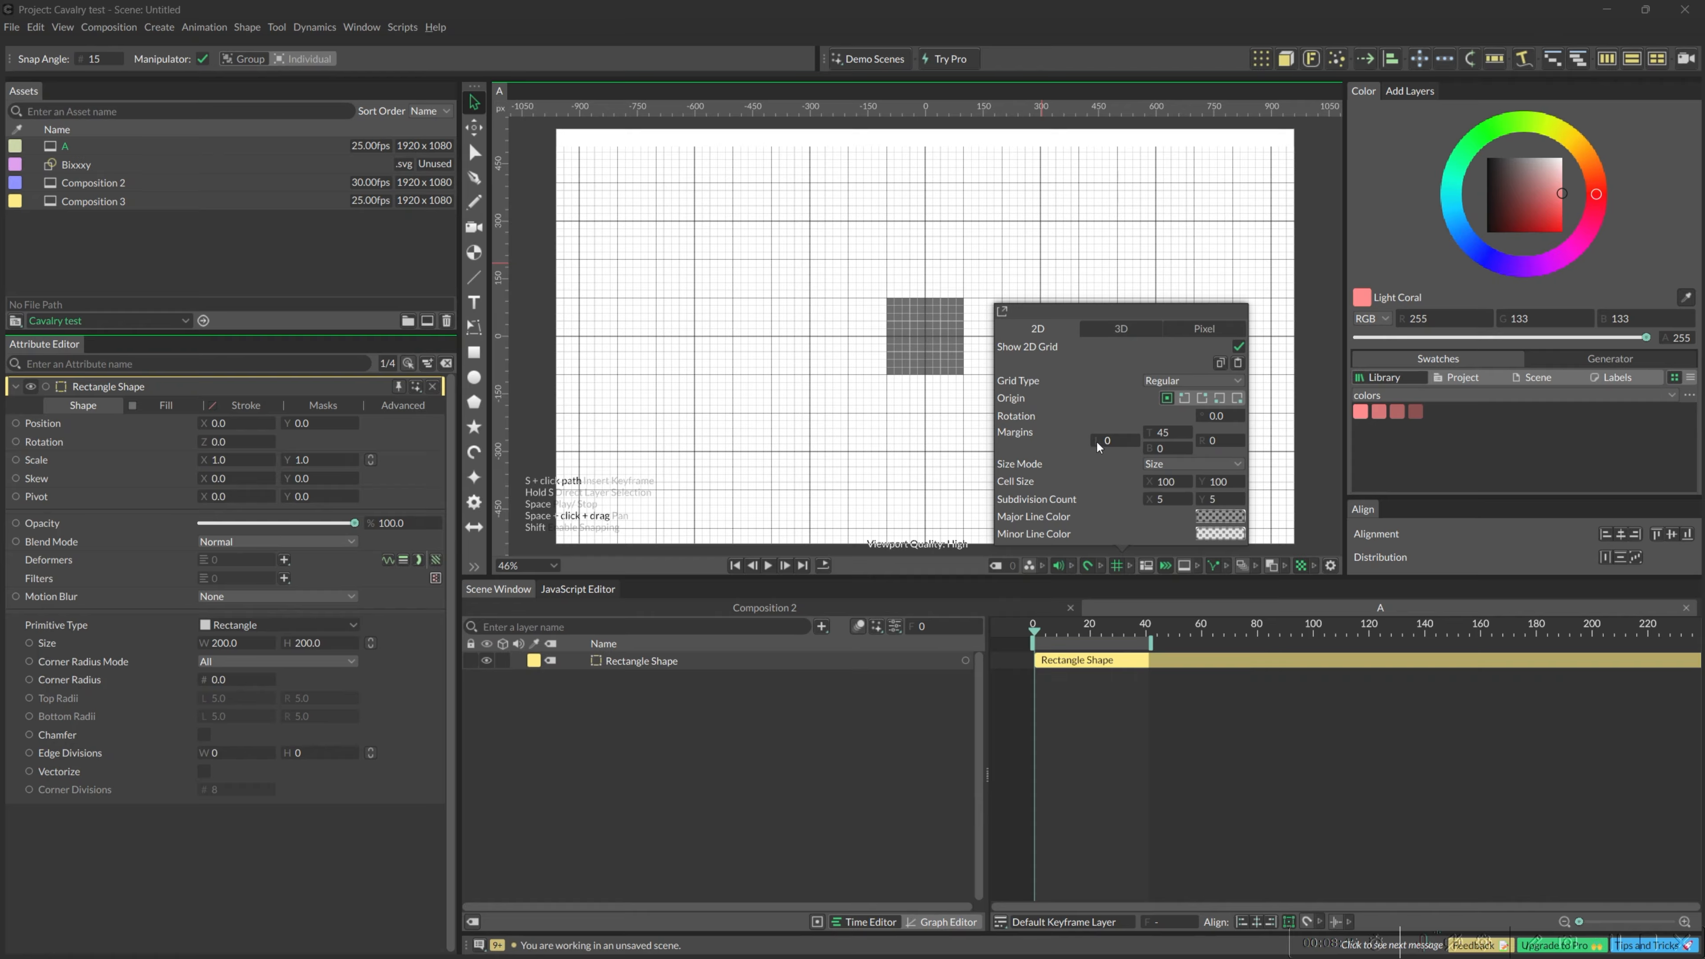
Set the 2D grid's left, bottom and right margins to 115, 76 and 102, and switch the size mode to Divisions and back to Size
{"action": "left_click_drag", "start_coordinate": [1102, 439], "coordinate": [1292, 448]}
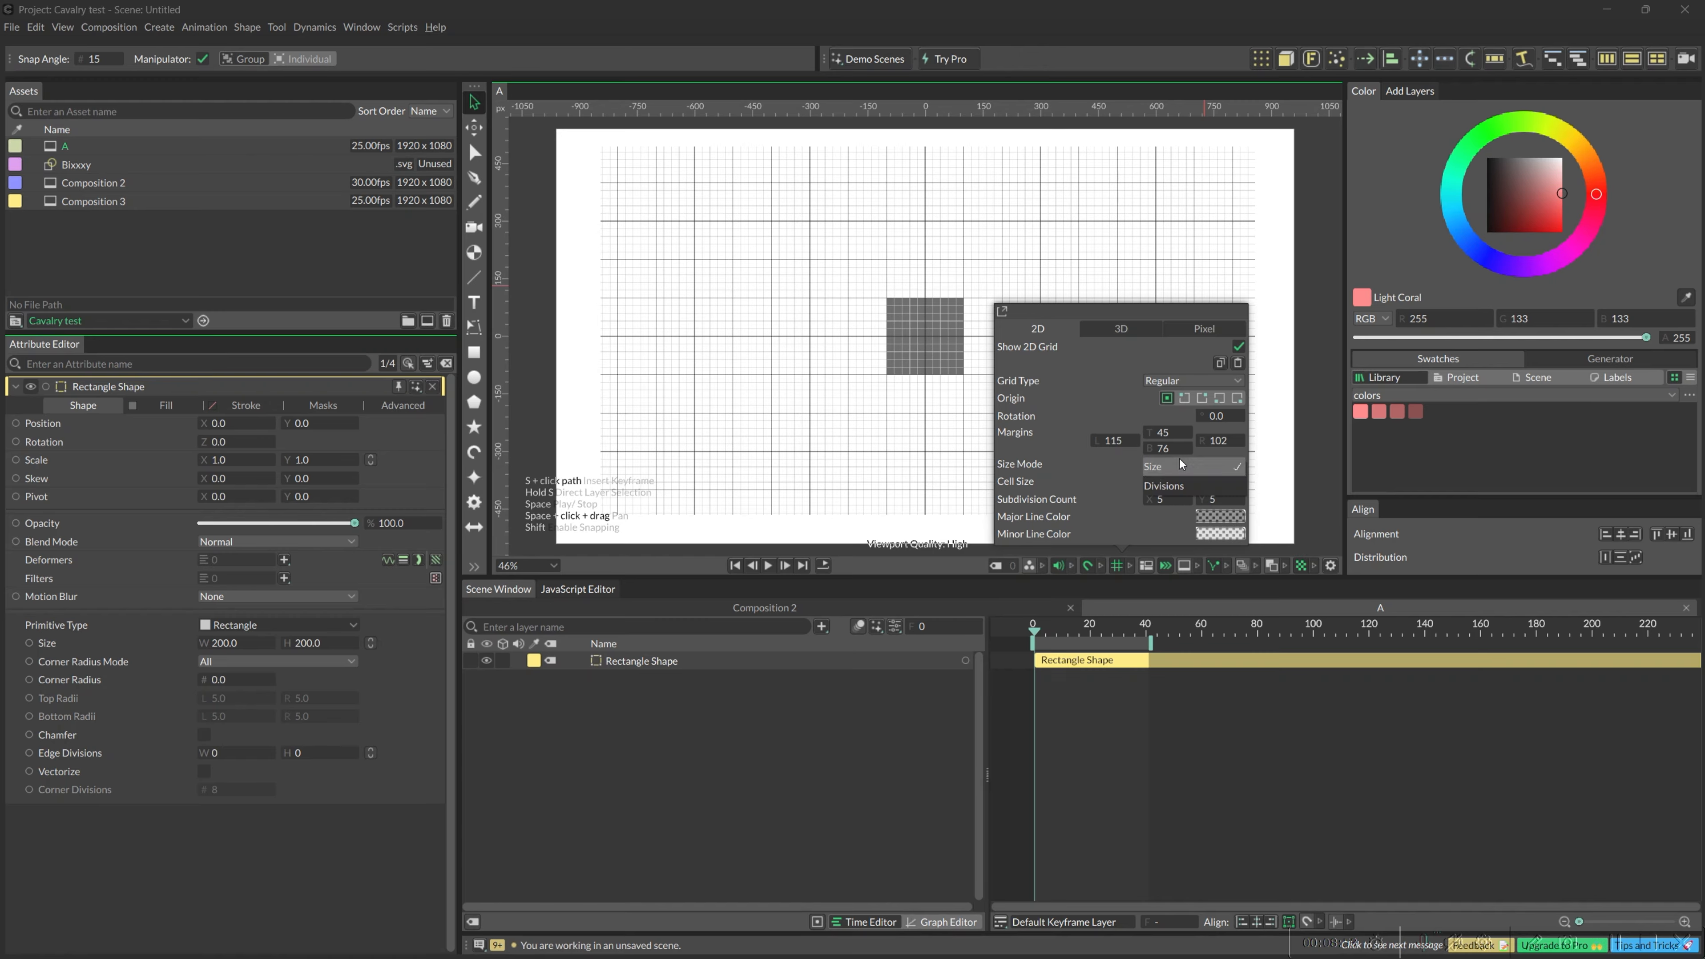
{"action": "left_click", "coordinate": [1178, 463]}
{"action": "left_click", "coordinate": [1182, 482]}
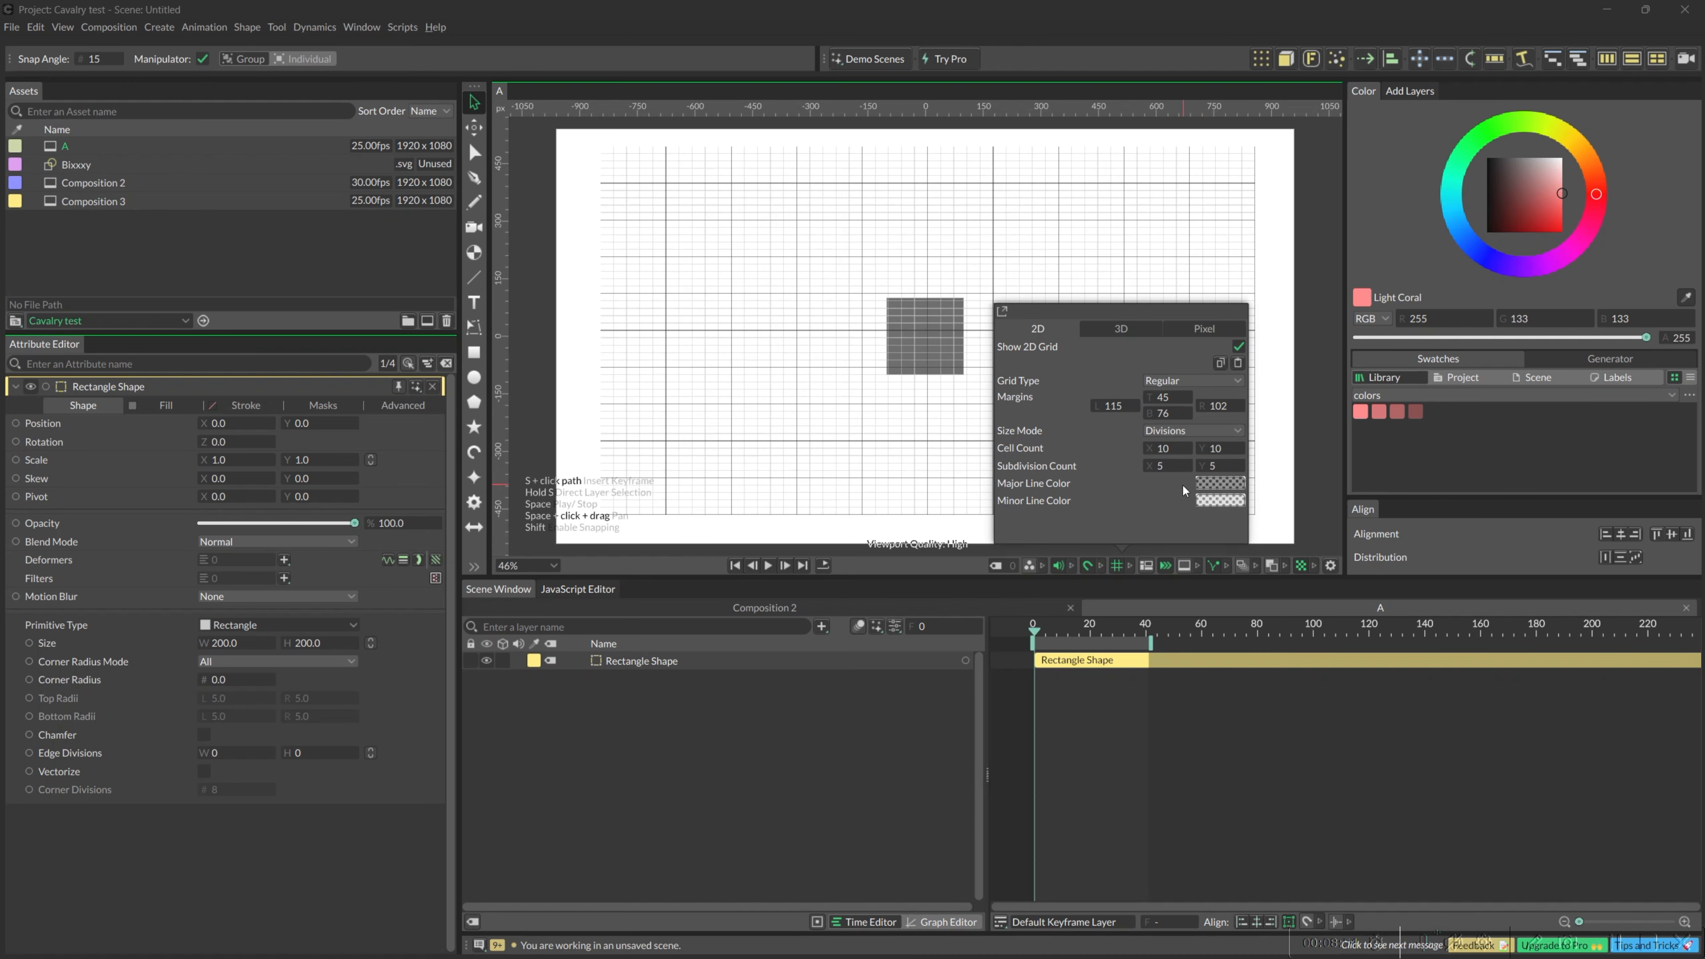
{"action": "left_click", "coordinate": [1185, 432]}
{"action": "left_click", "coordinate": [1180, 418]}
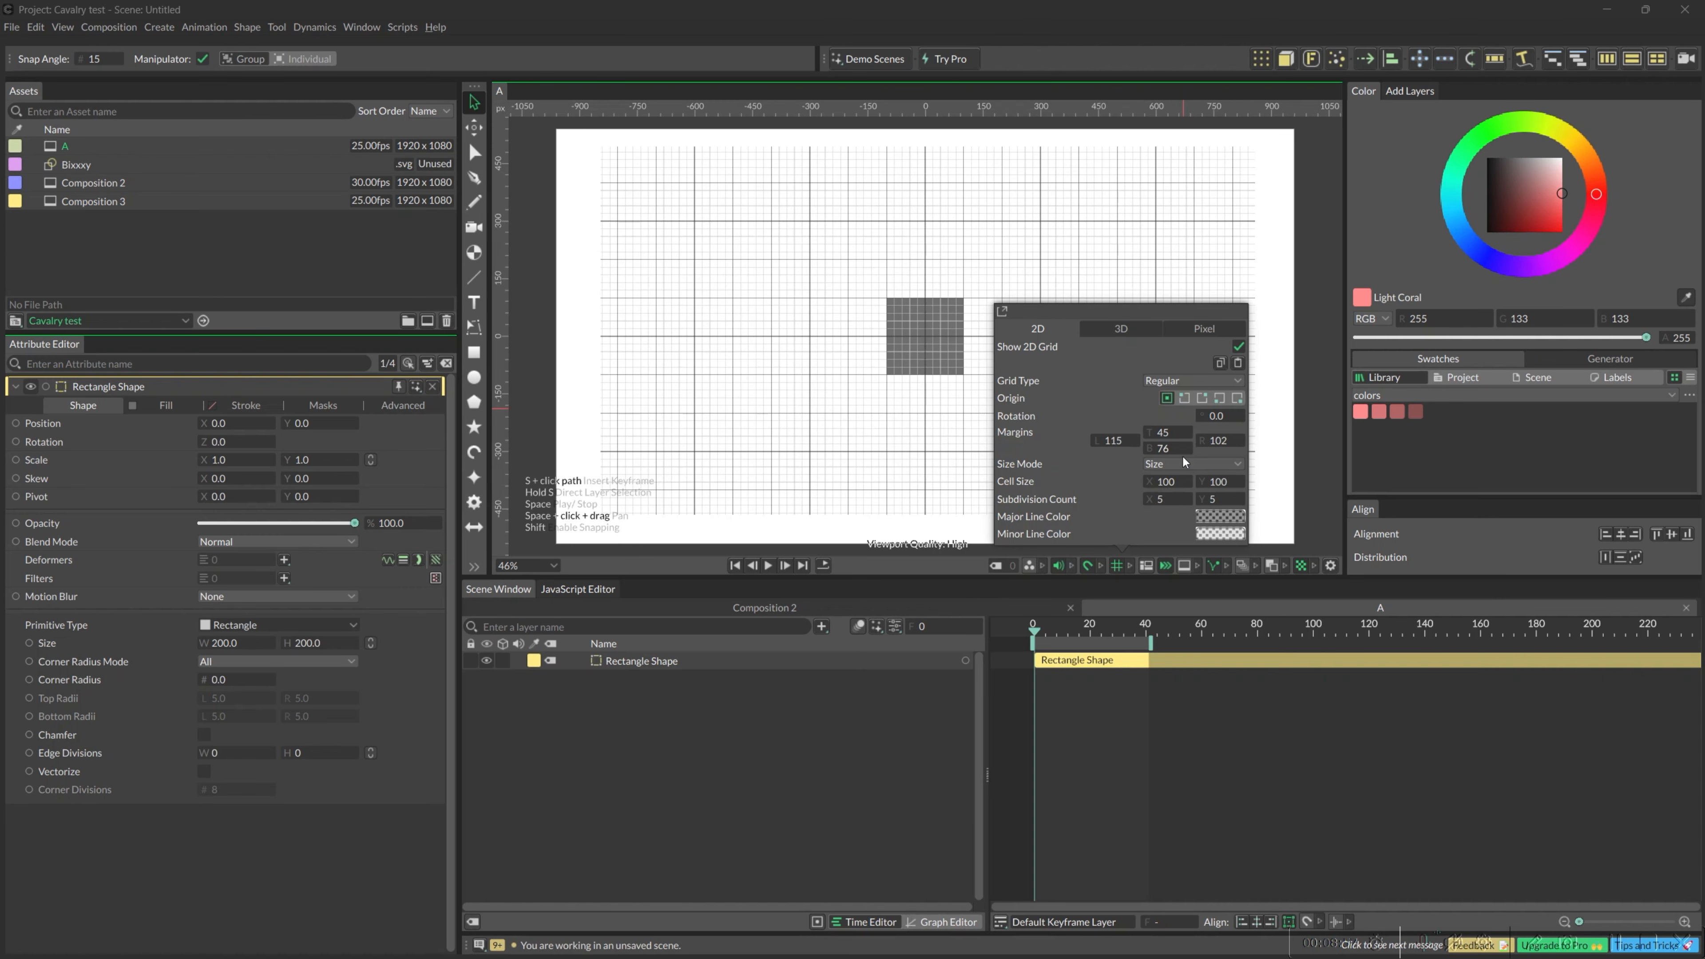
Check the major line color option, close the grid settings and turn off the viewport grid
{"action": "left_click", "coordinate": [1219, 516]}
{"action": "left_click", "coordinate": [1192, 680]}
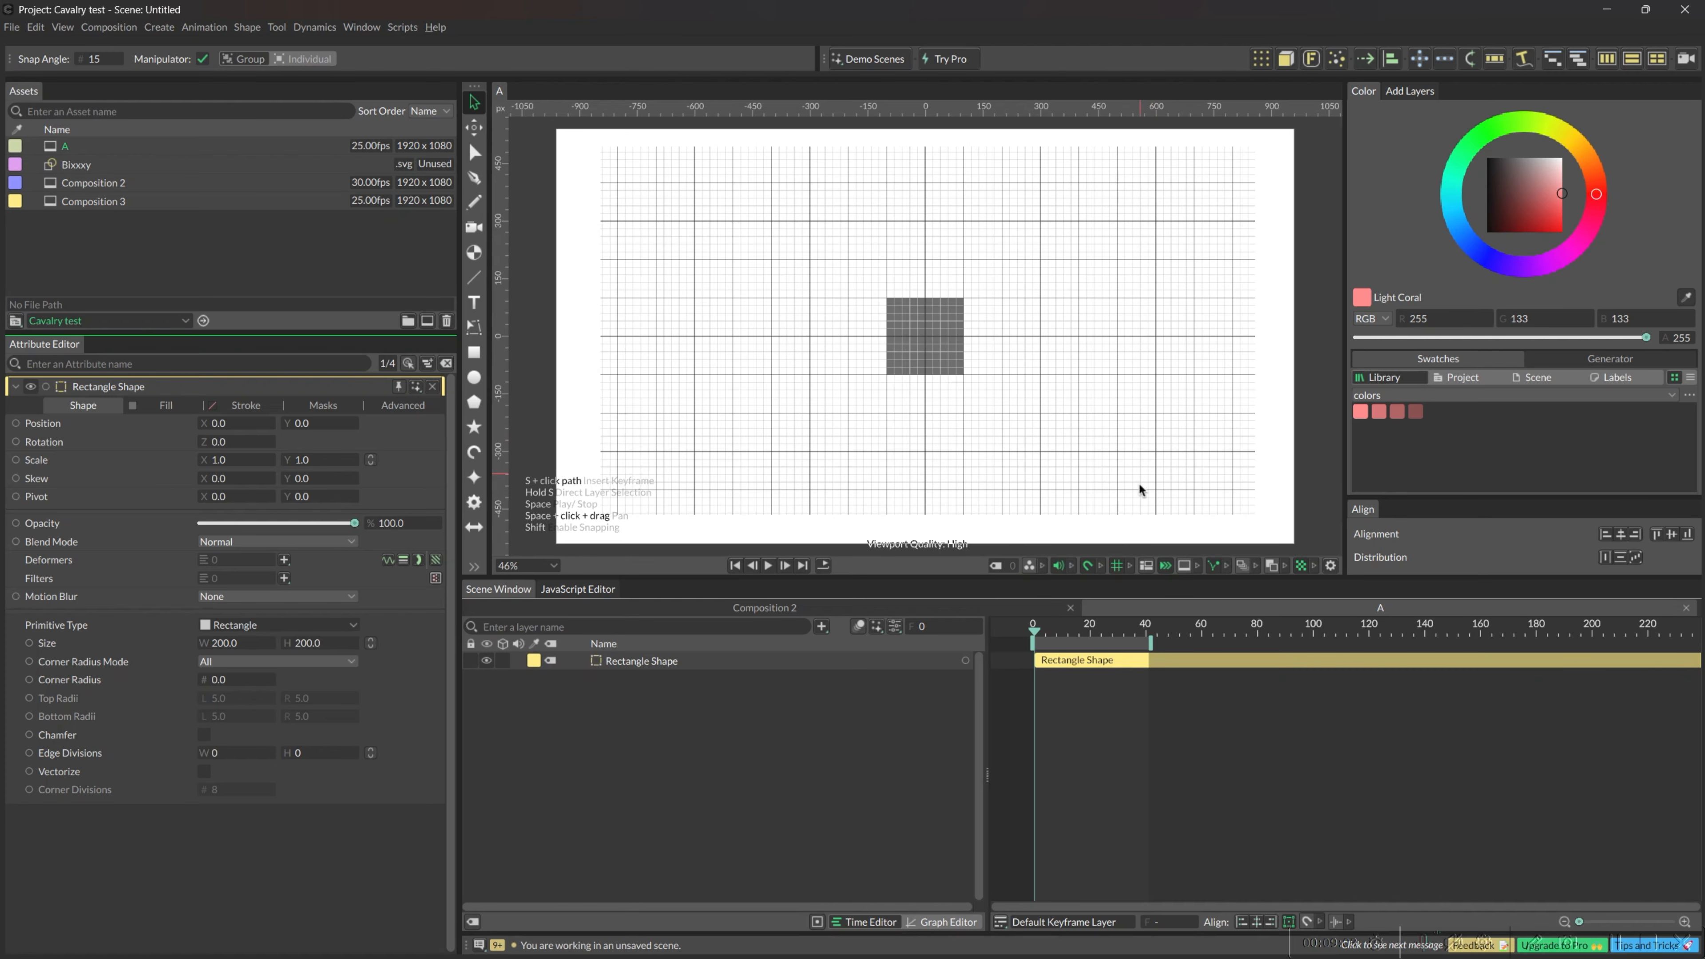
{"action": "left_click", "coordinate": [1117, 566]}
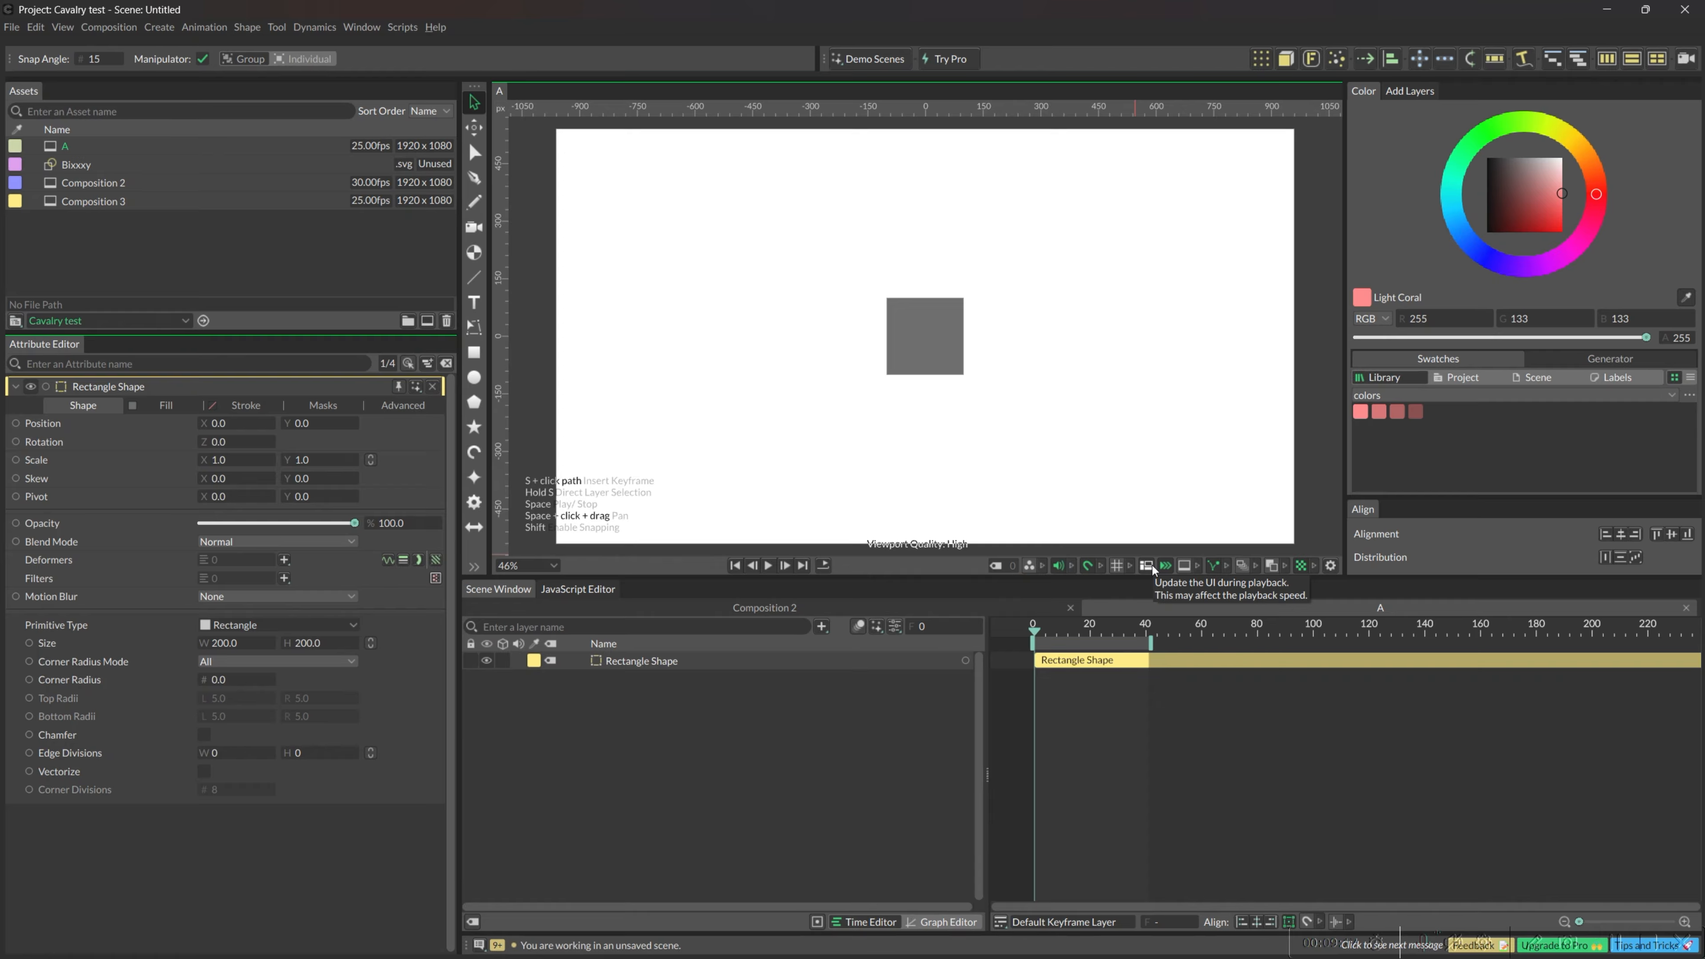
Turn UI updates during playback on and back off, and move the playhead to frame 12
{"action": "left_click", "coordinate": [1152, 567]}
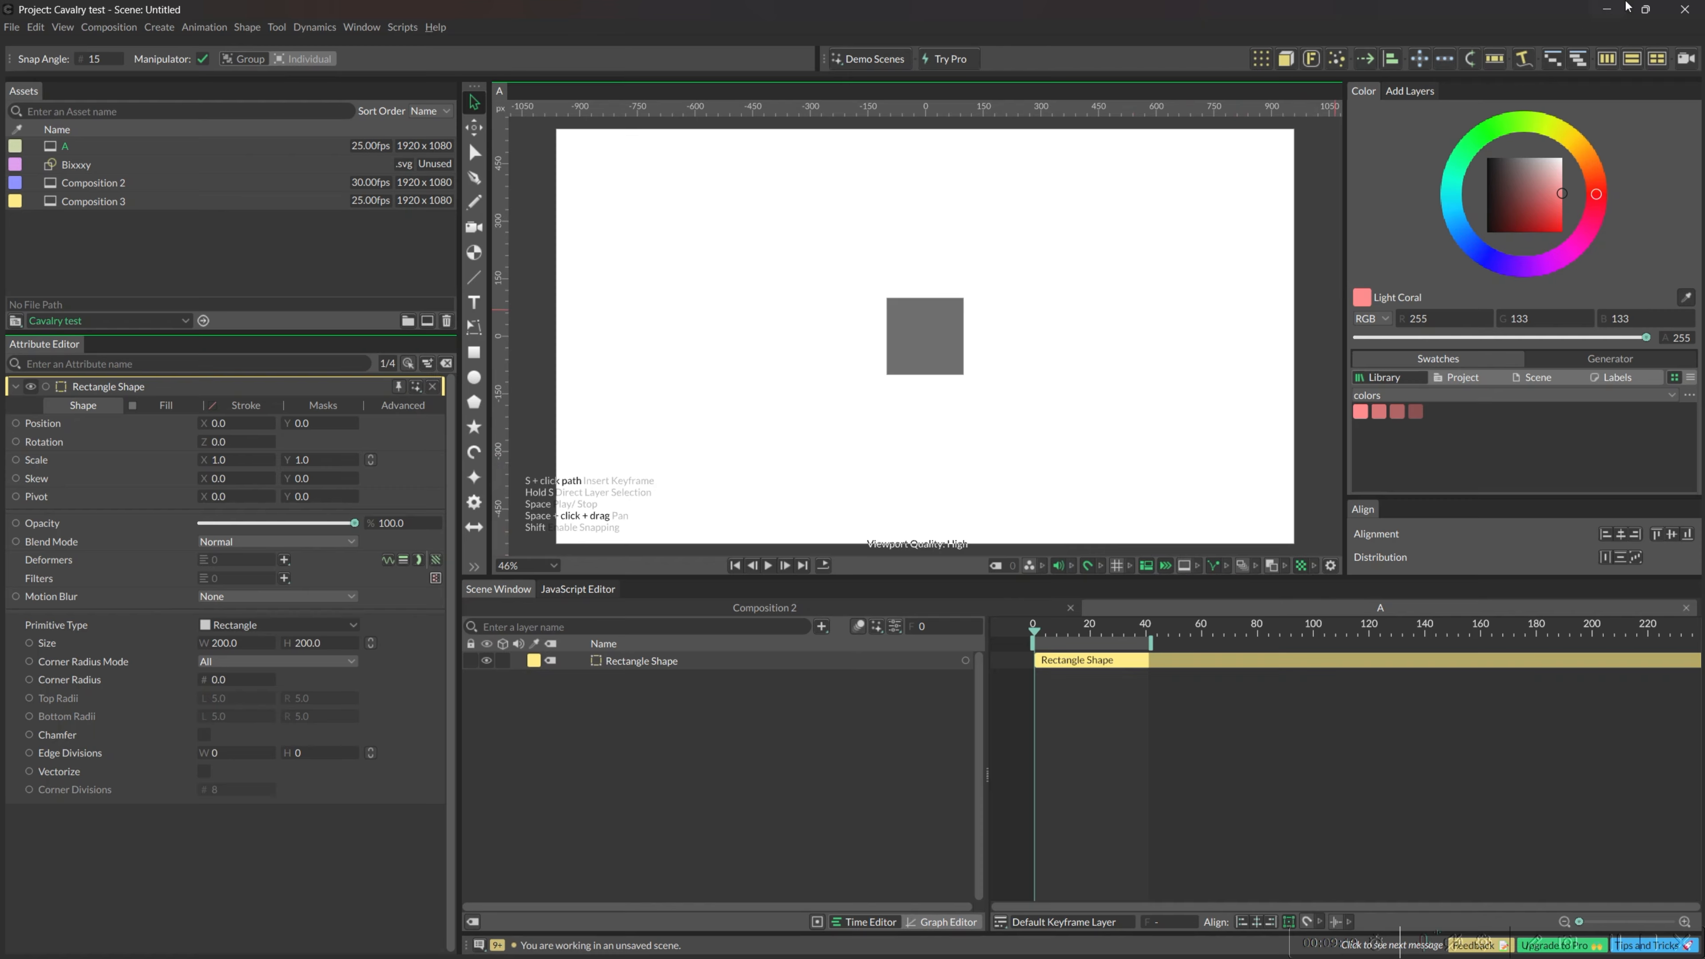
{"action": "left_click", "coordinate": [1148, 567]}
{"action": "left_click", "coordinate": [1051, 631]}
{"action": "mouse_move", "coordinate": [1059, 637]}
{"action": "left_mouse_down"}
{"action": "mouse_move", "coordinate": [1115, 631]}
{"action": "mouse_move", "coordinate": [1069, 631]}
{"action": "left_mouse_up"}
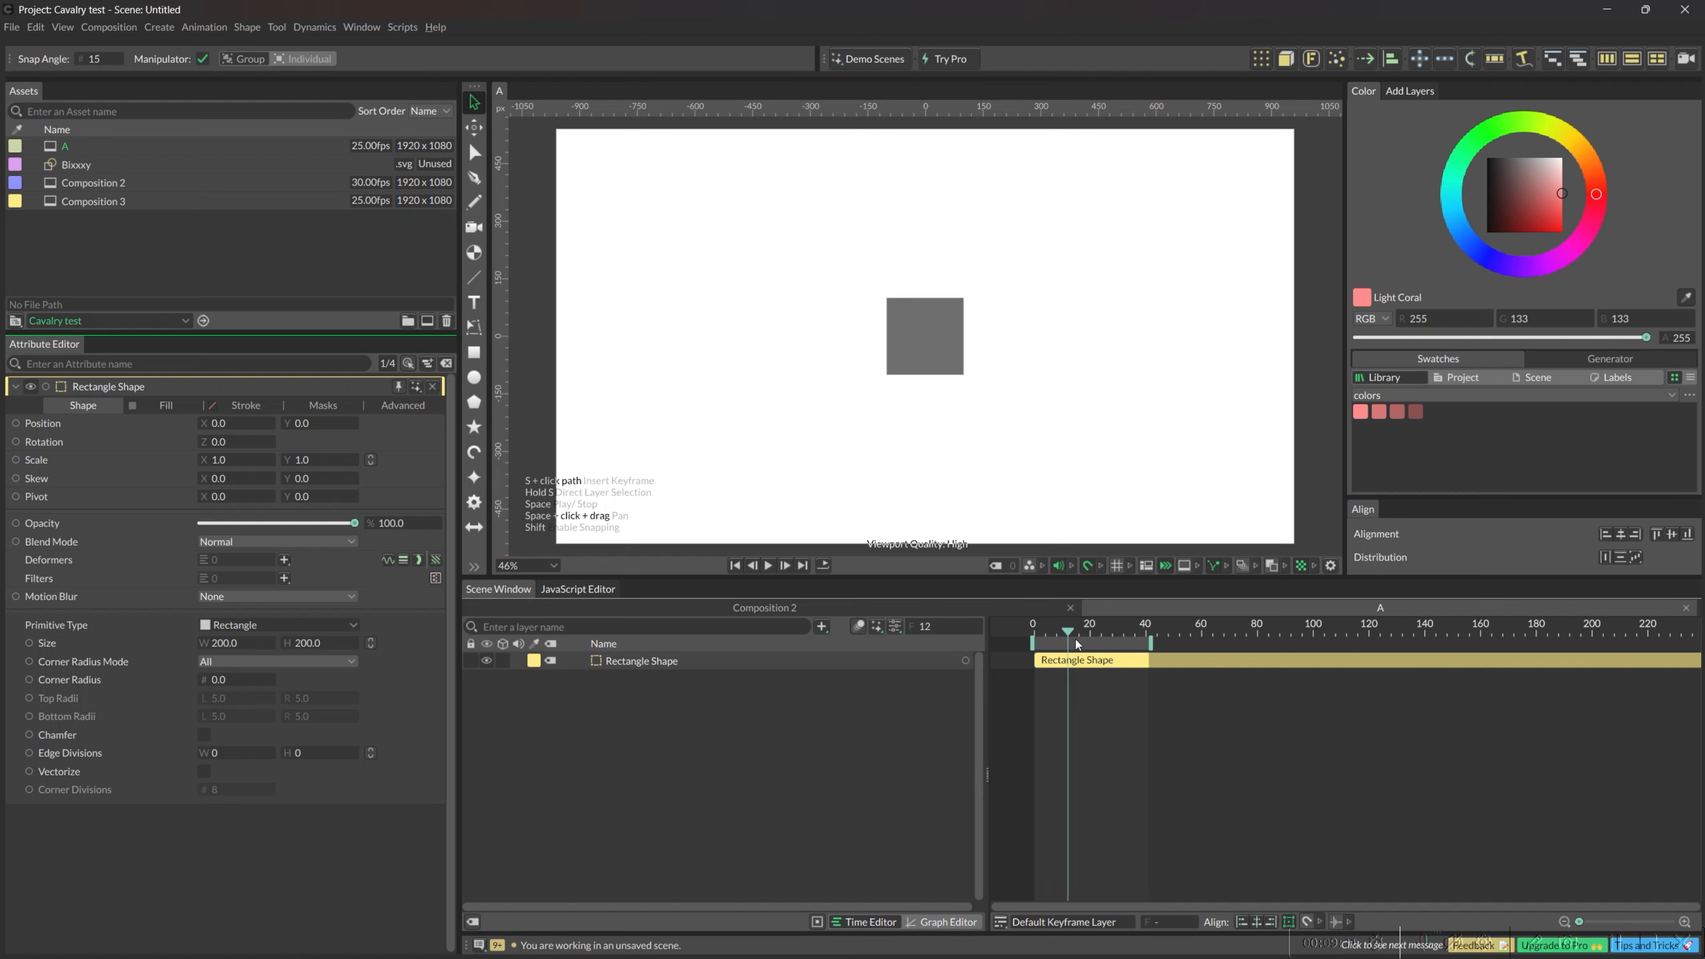
Toggle the composition boundary on and back off, and open and close its display settings
{"action": "left_click", "coordinate": [1184, 566]}
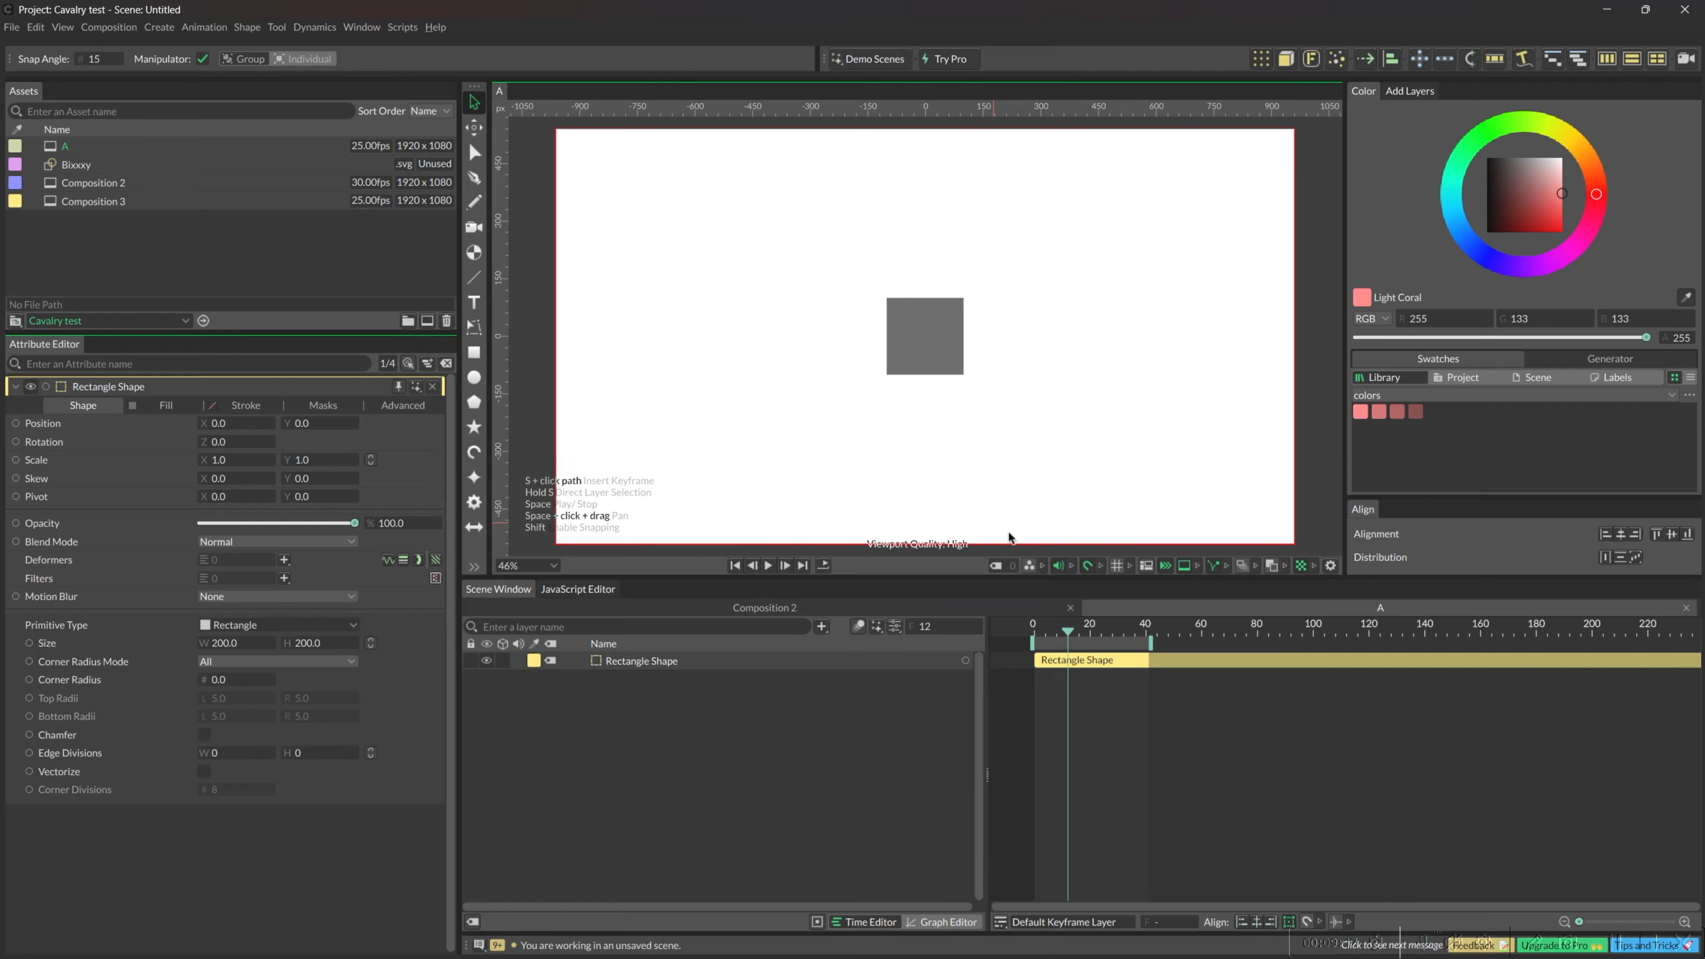
{"action": "left_click", "coordinate": [1187, 568]}
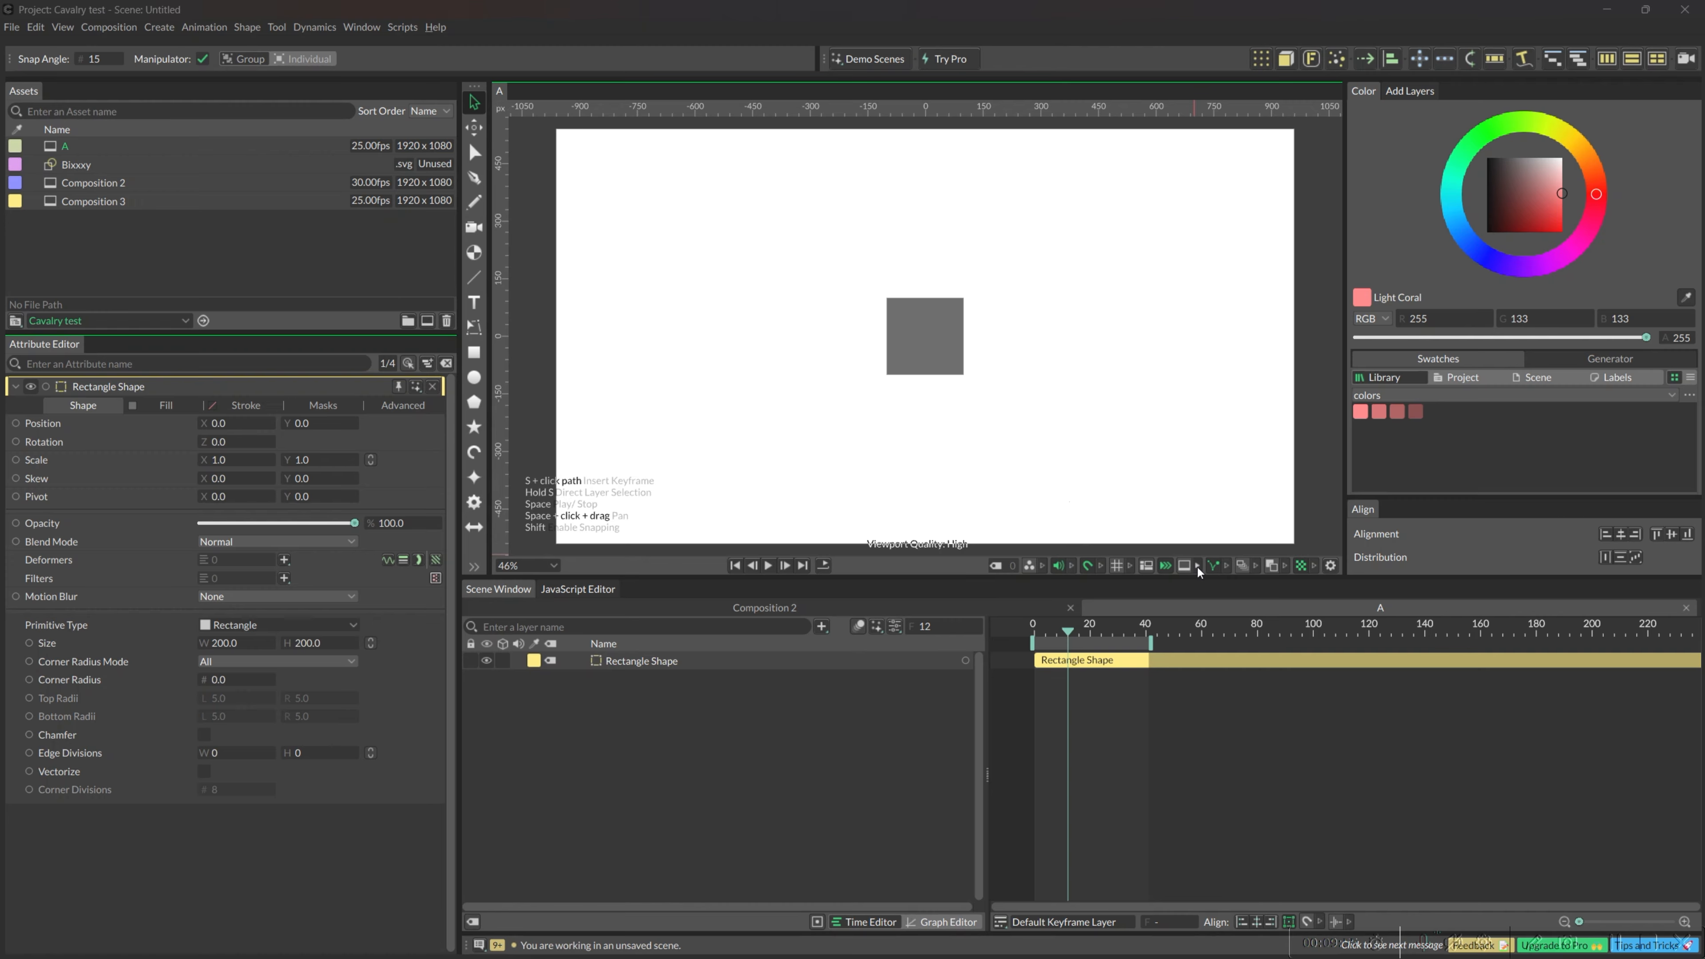
{"action": "left_click", "coordinate": [1197, 564]}
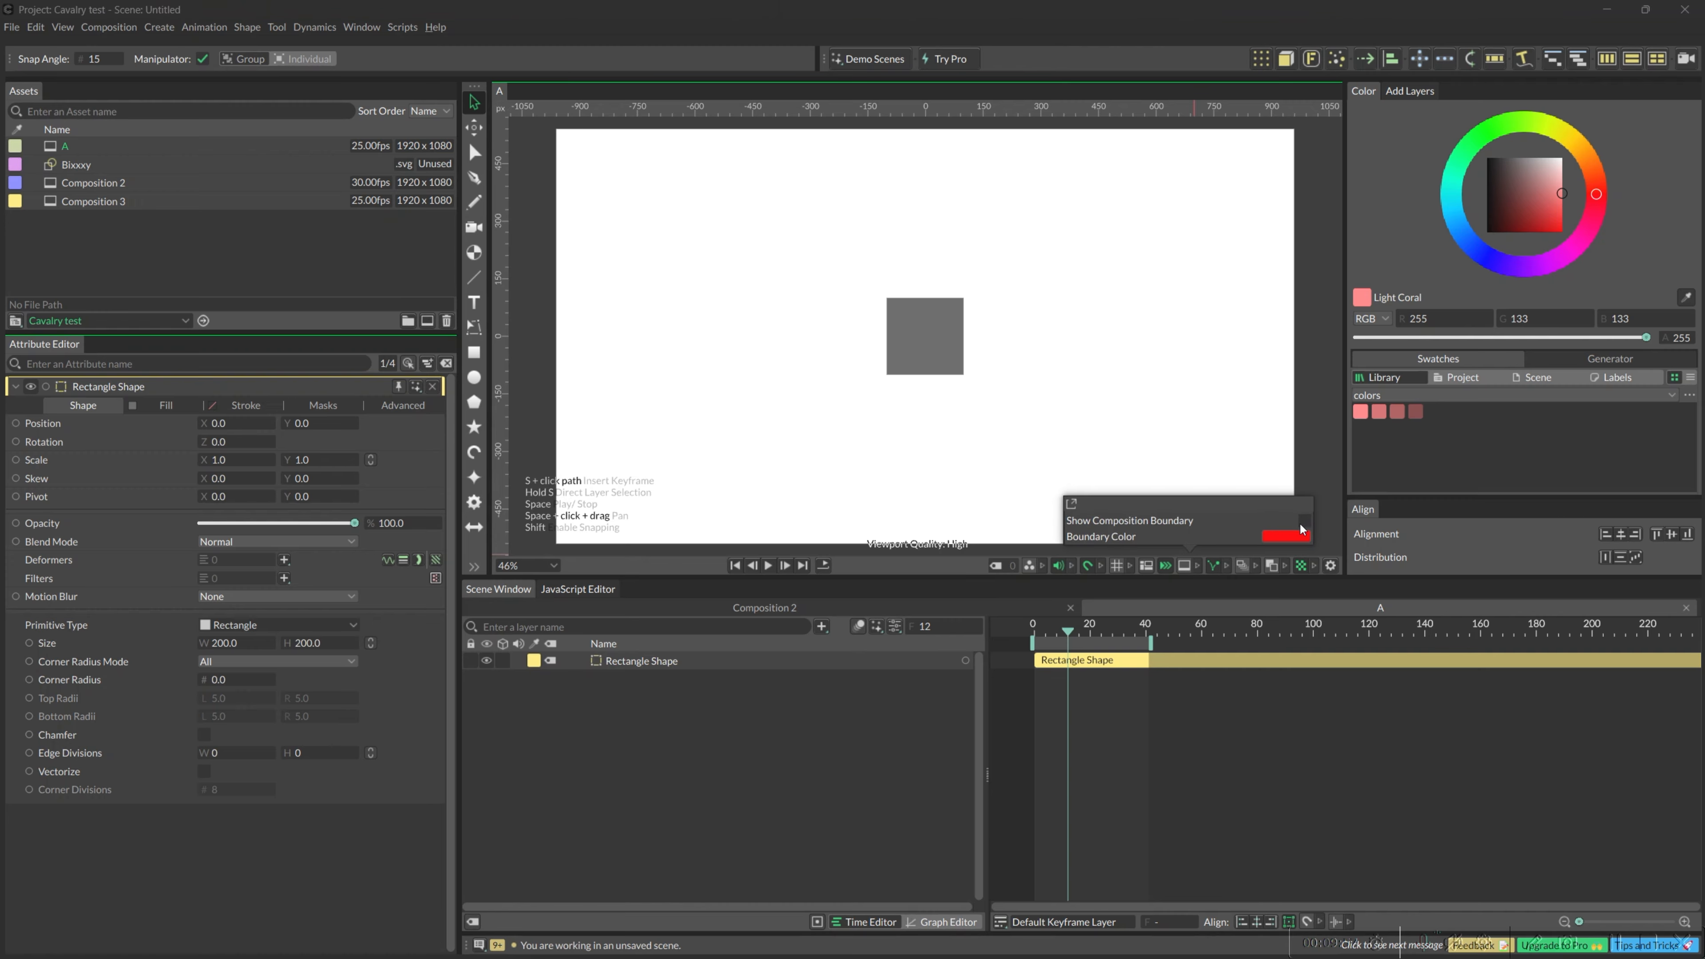
{"action": "left_click", "coordinate": [1199, 722]}
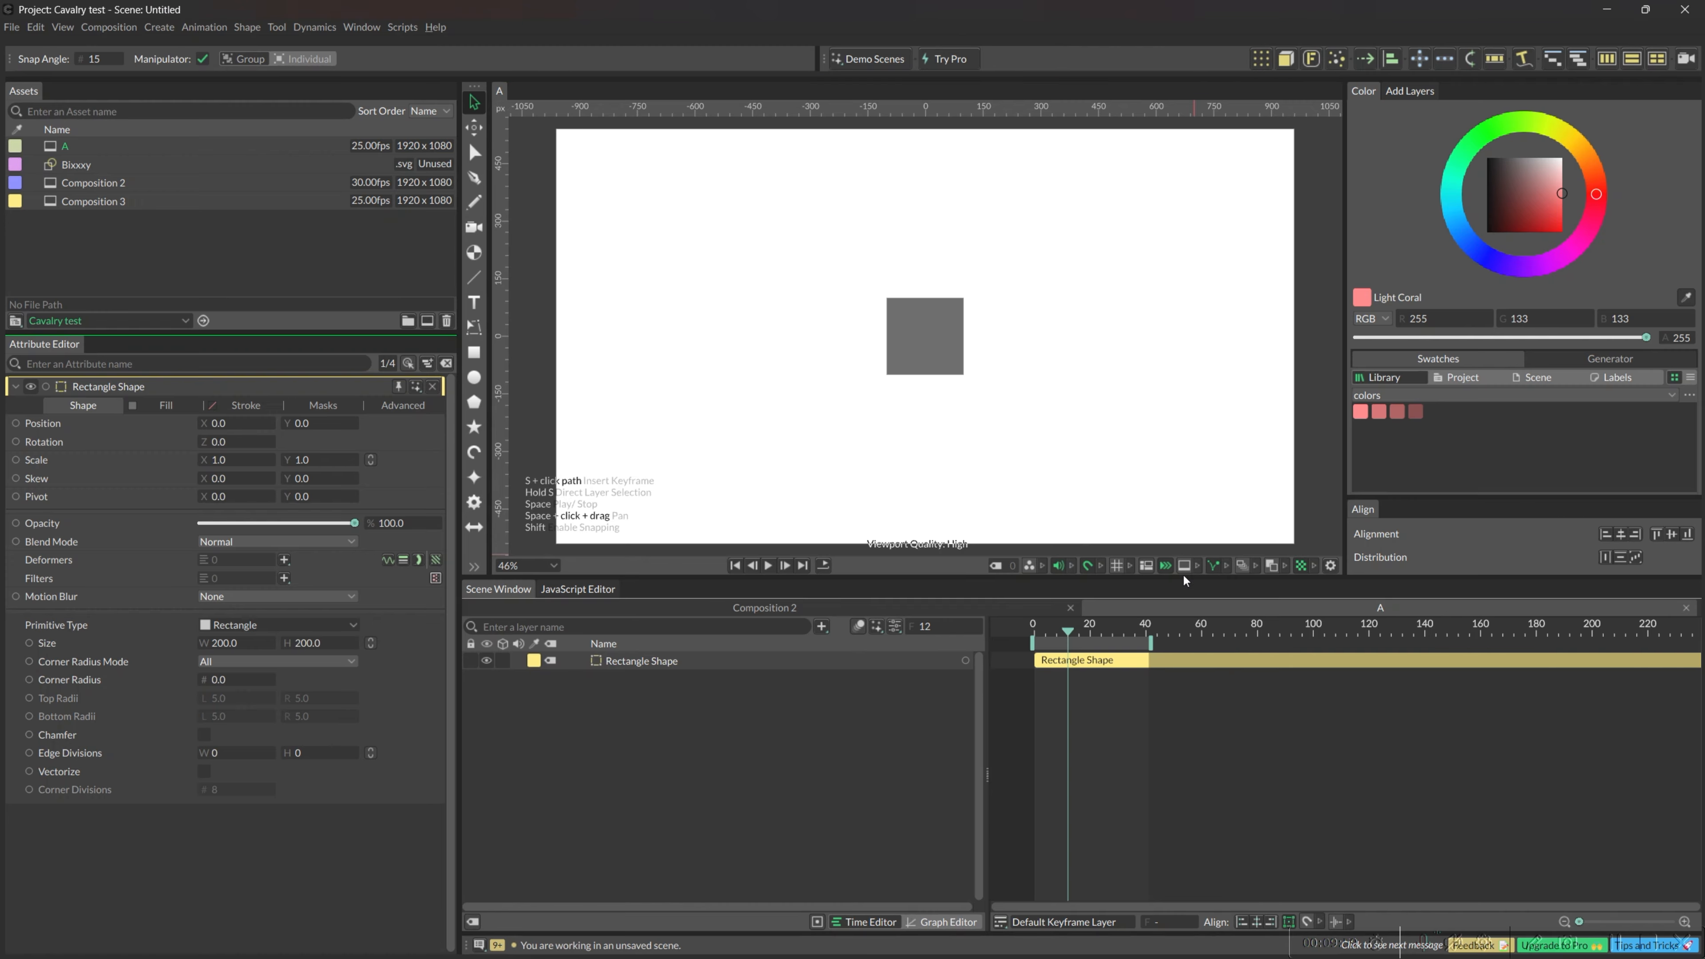
{"action": "left_click", "coordinate": [1218, 567]}
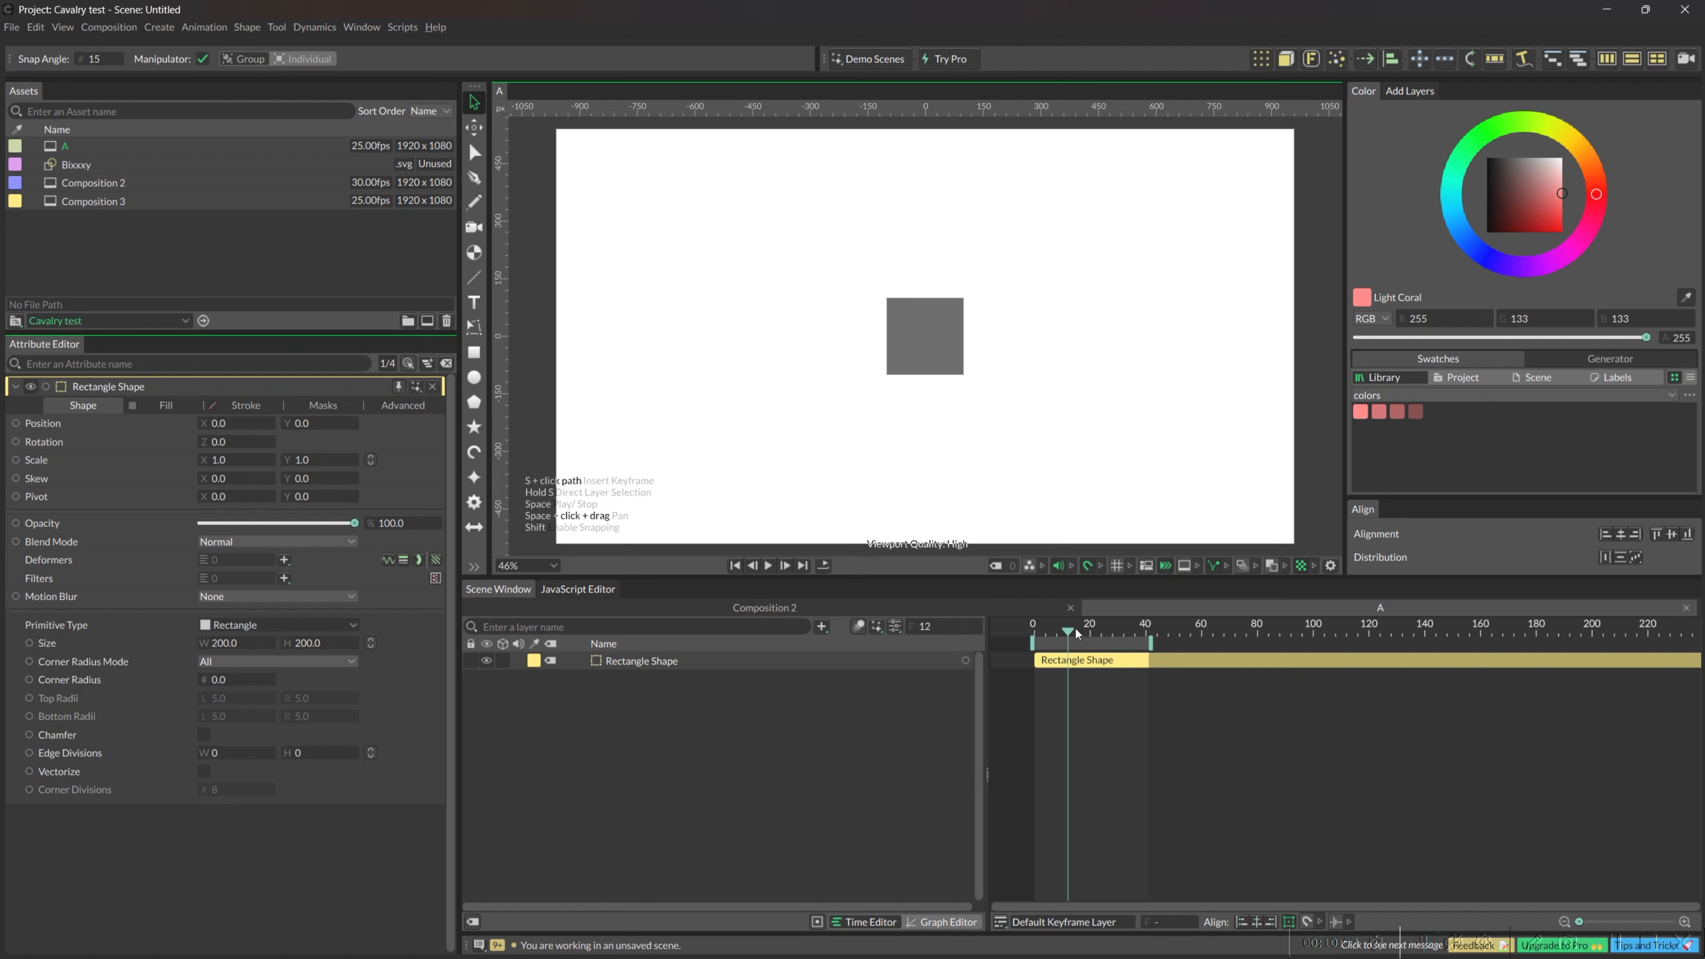
Keyframe the rectangle's X position at frame 0 and set it to 377 at frame 19
{"action": "left_click_drag", "start_coordinate": [1069, 630], "coordinate": [1029, 630]}
{"action": "left_click", "coordinate": [709, 662]}
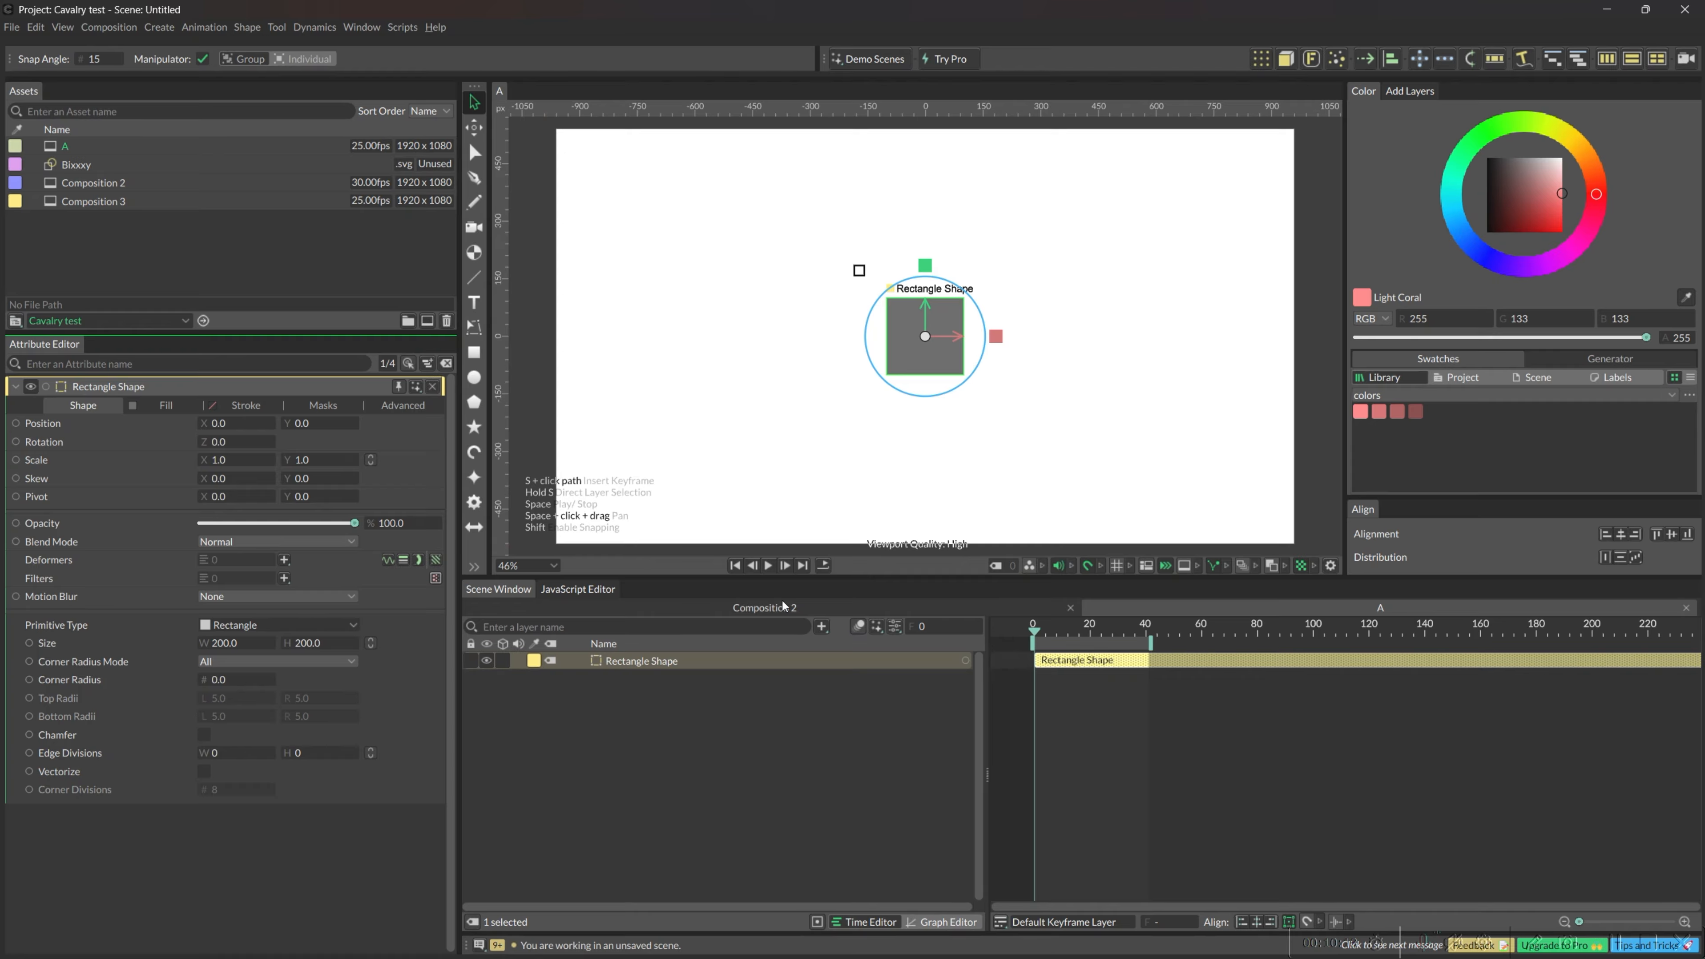
{"action": "left_click", "coordinate": [261, 423]}
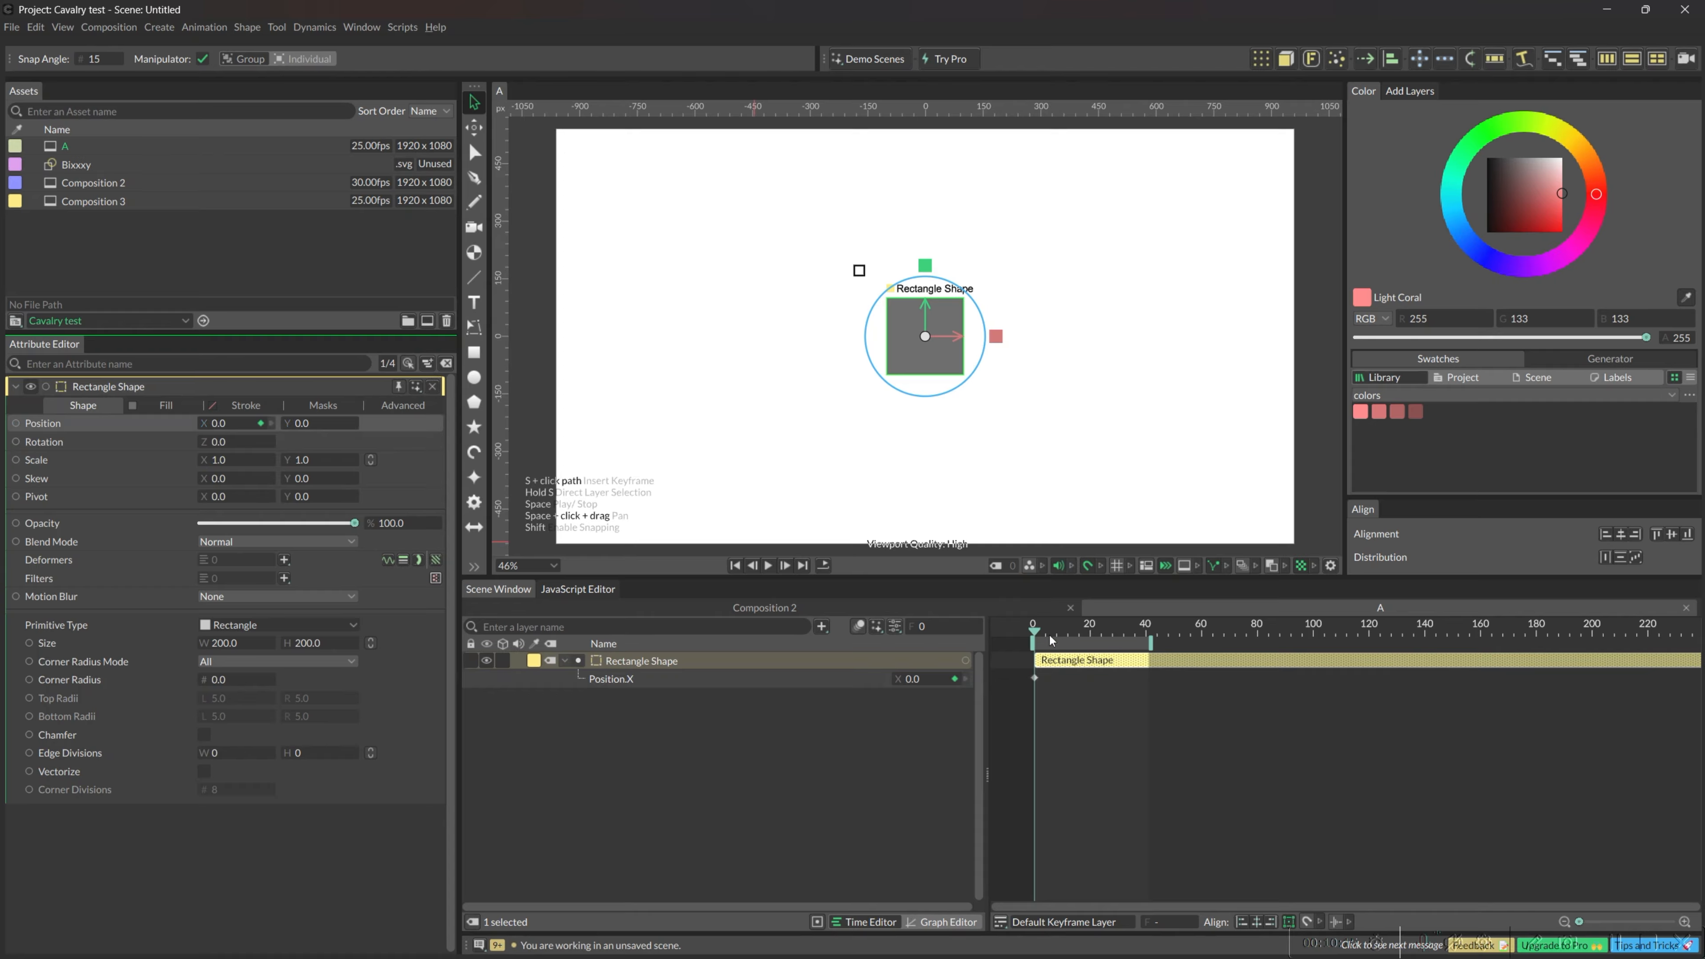
{"action": "left_click_drag", "start_coordinate": [1050, 640], "coordinate": [1089, 640]}
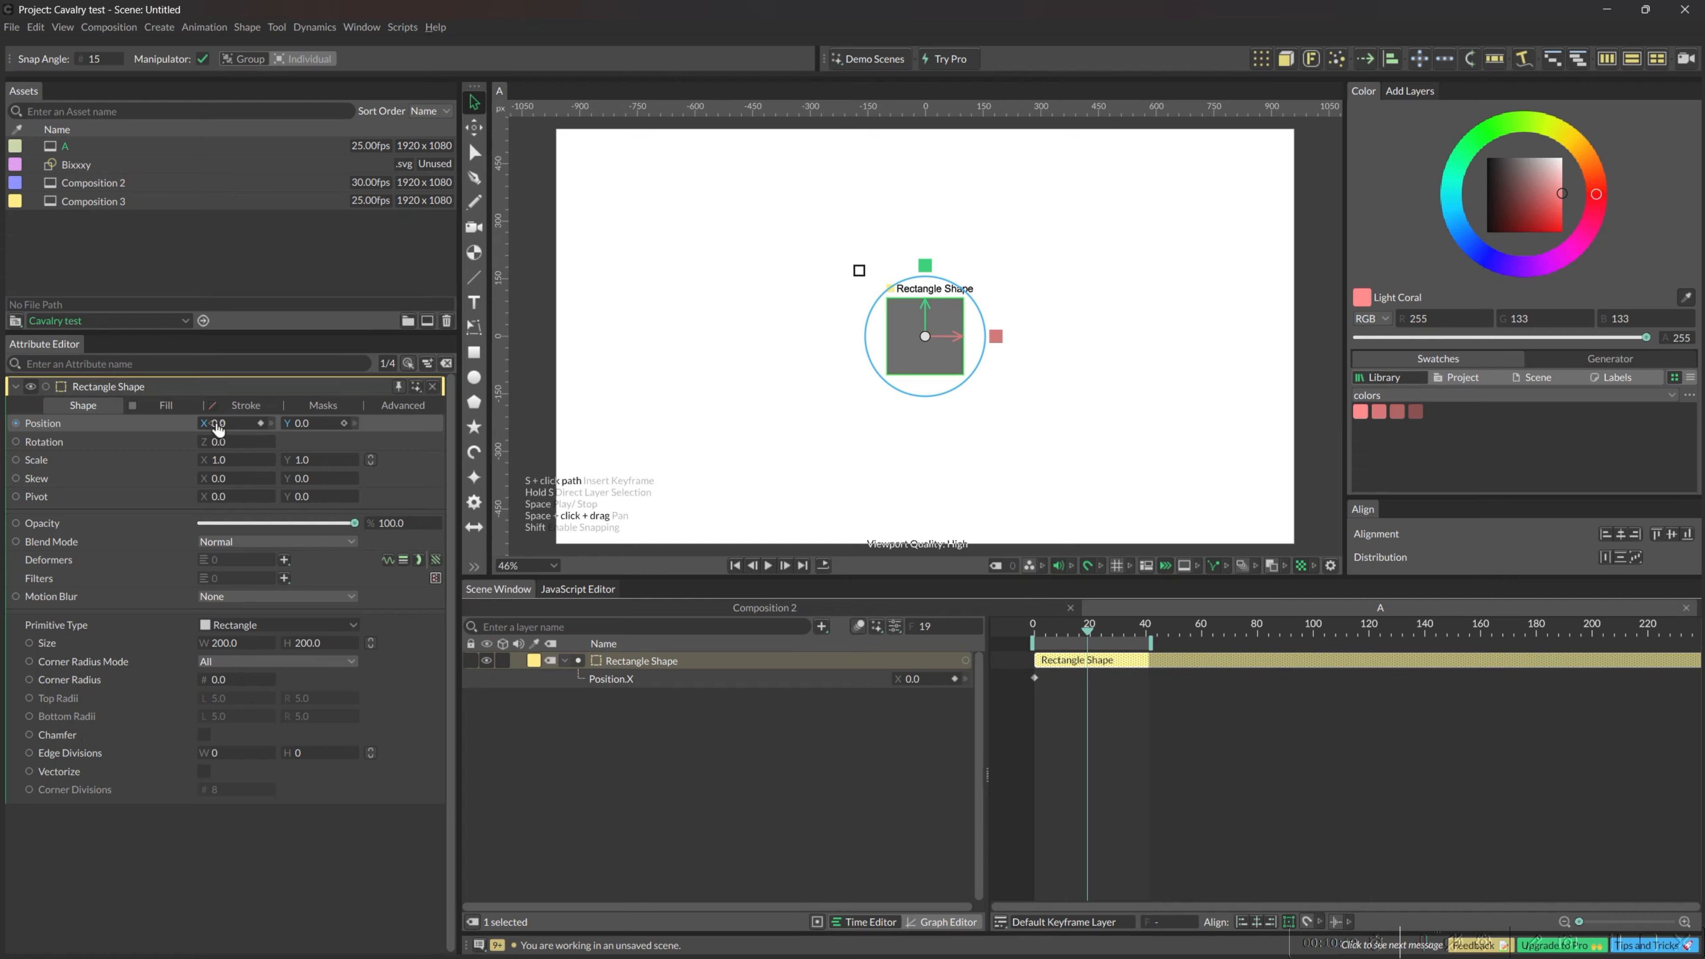
{"action": "left_click_drag", "start_coordinate": [218, 425], "coordinate": [540, 423]}
Copy the first X position keyframe to frame 40 and move the rectangle there to X about -332
{"action": "left_click_drag", "start_coordinate": [1093, 638], "coordinate": [1148, 642]}
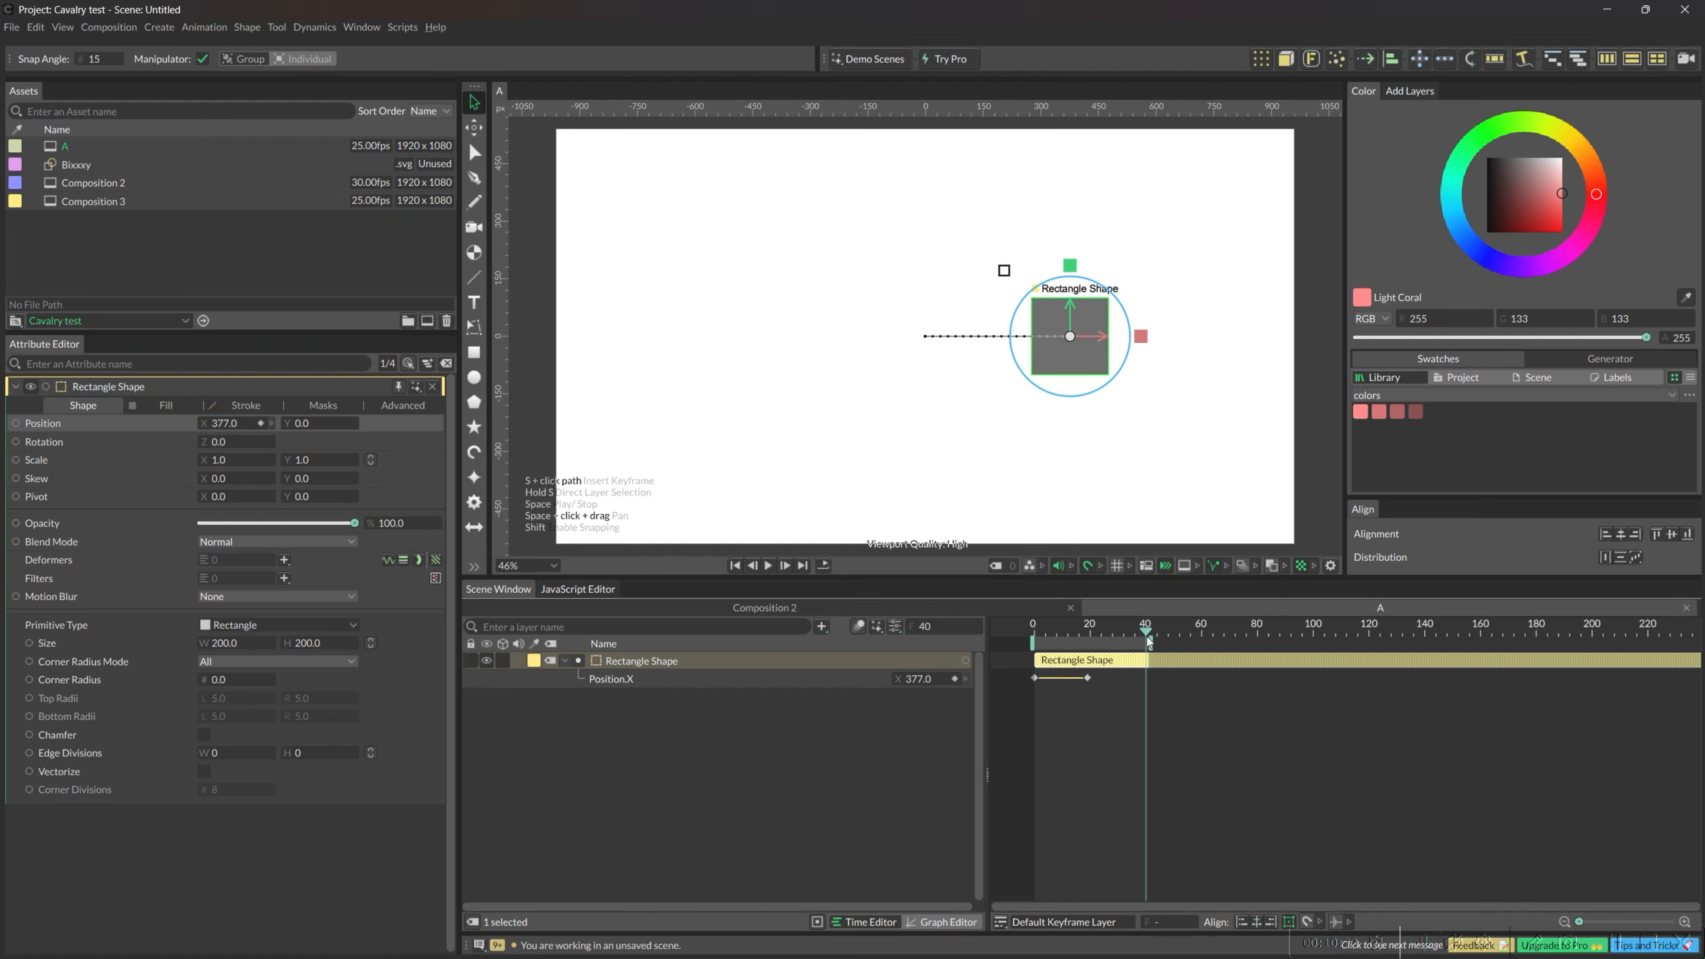
{"action": "left_click", "coordinate": [1034, 678]}
{"action": "key", "text": "ctrl+v"}
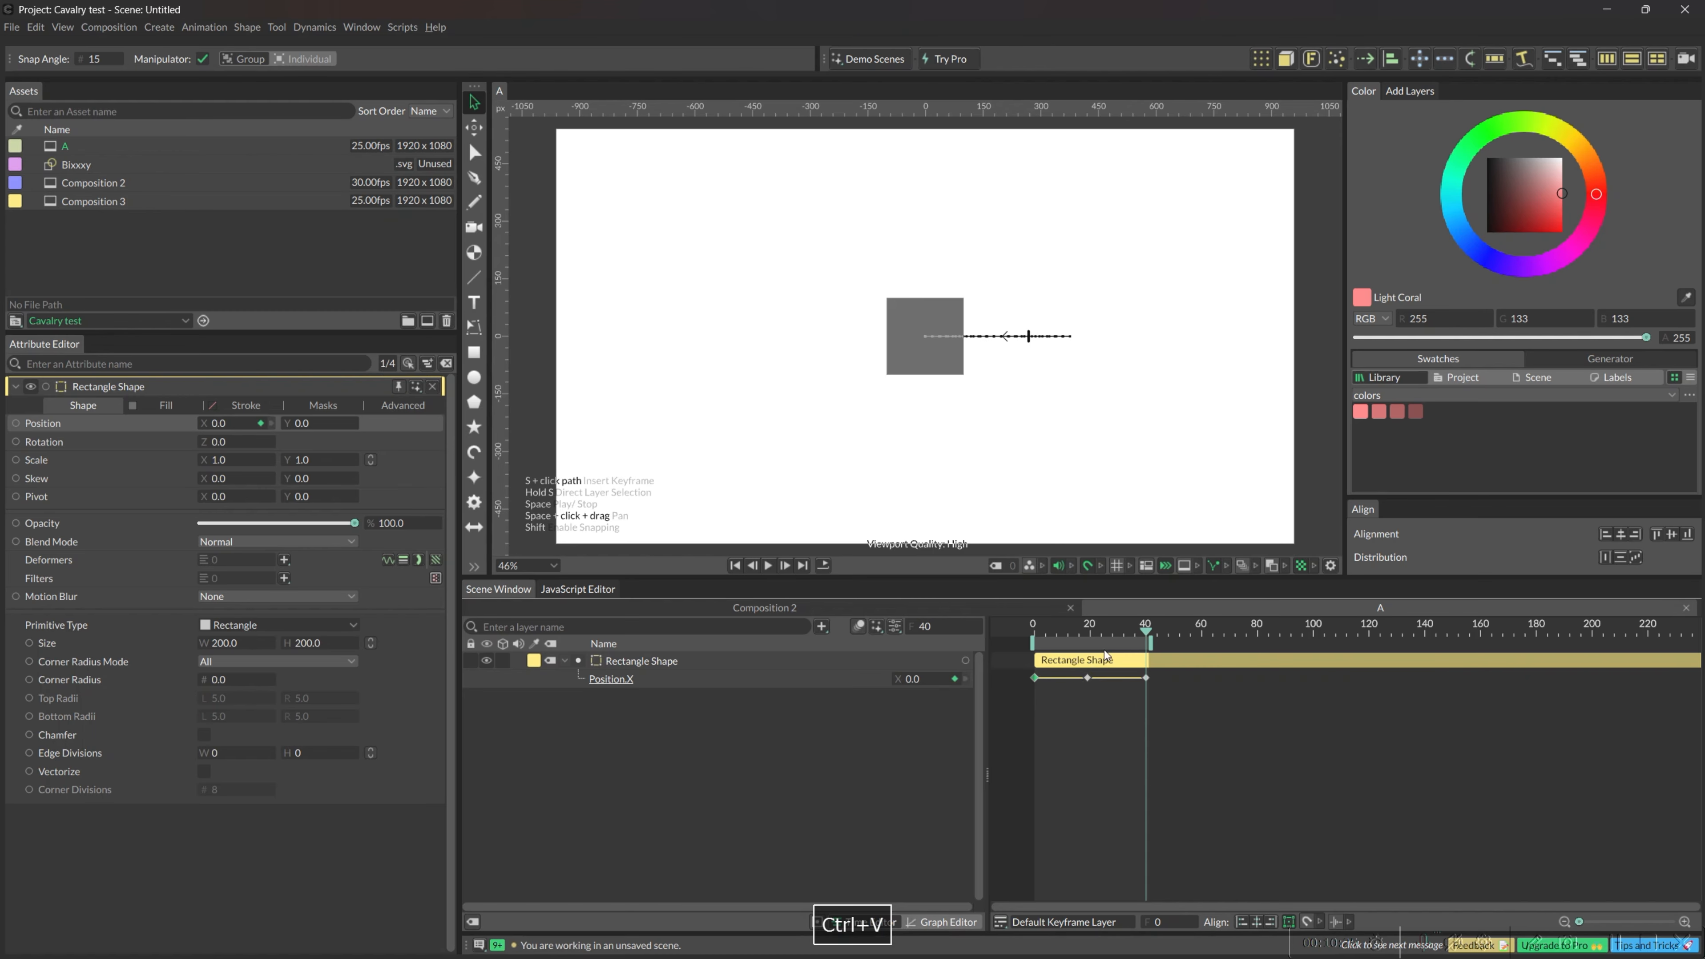
{"action": "left_click_drag", "start_coordinate": [941, 368], "coordinate": [849, 363]}
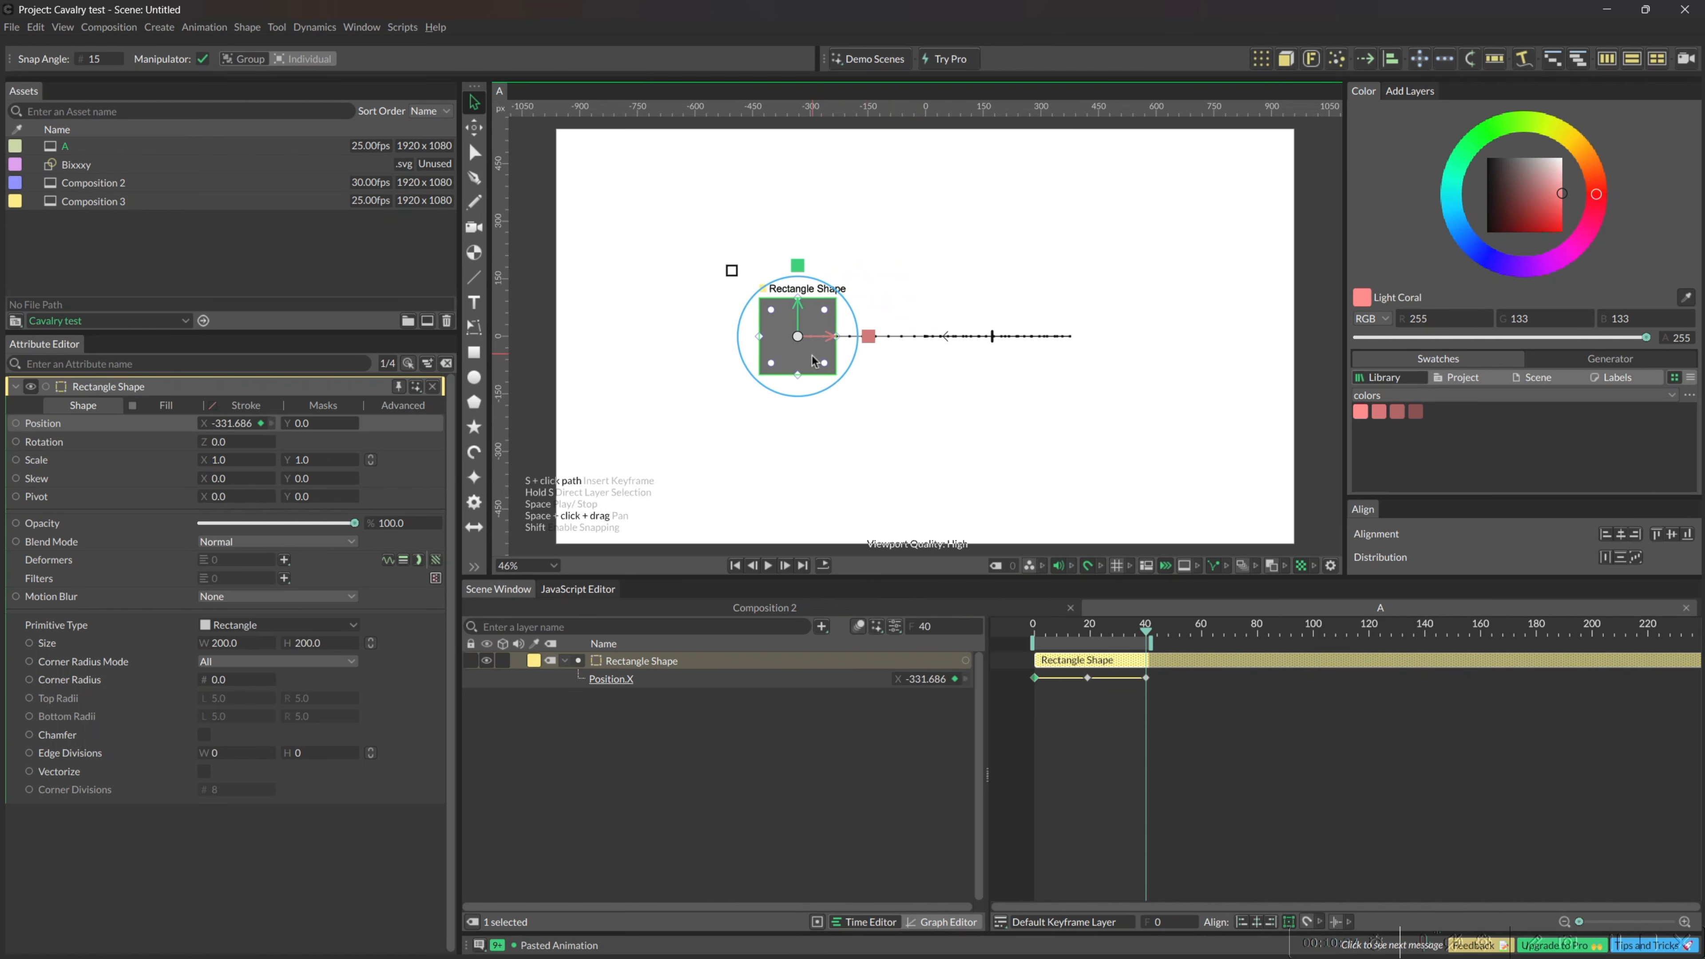
Play back the rectangle's position animation and move the playhead to frame 25
{"action": "key", "text": "space"}
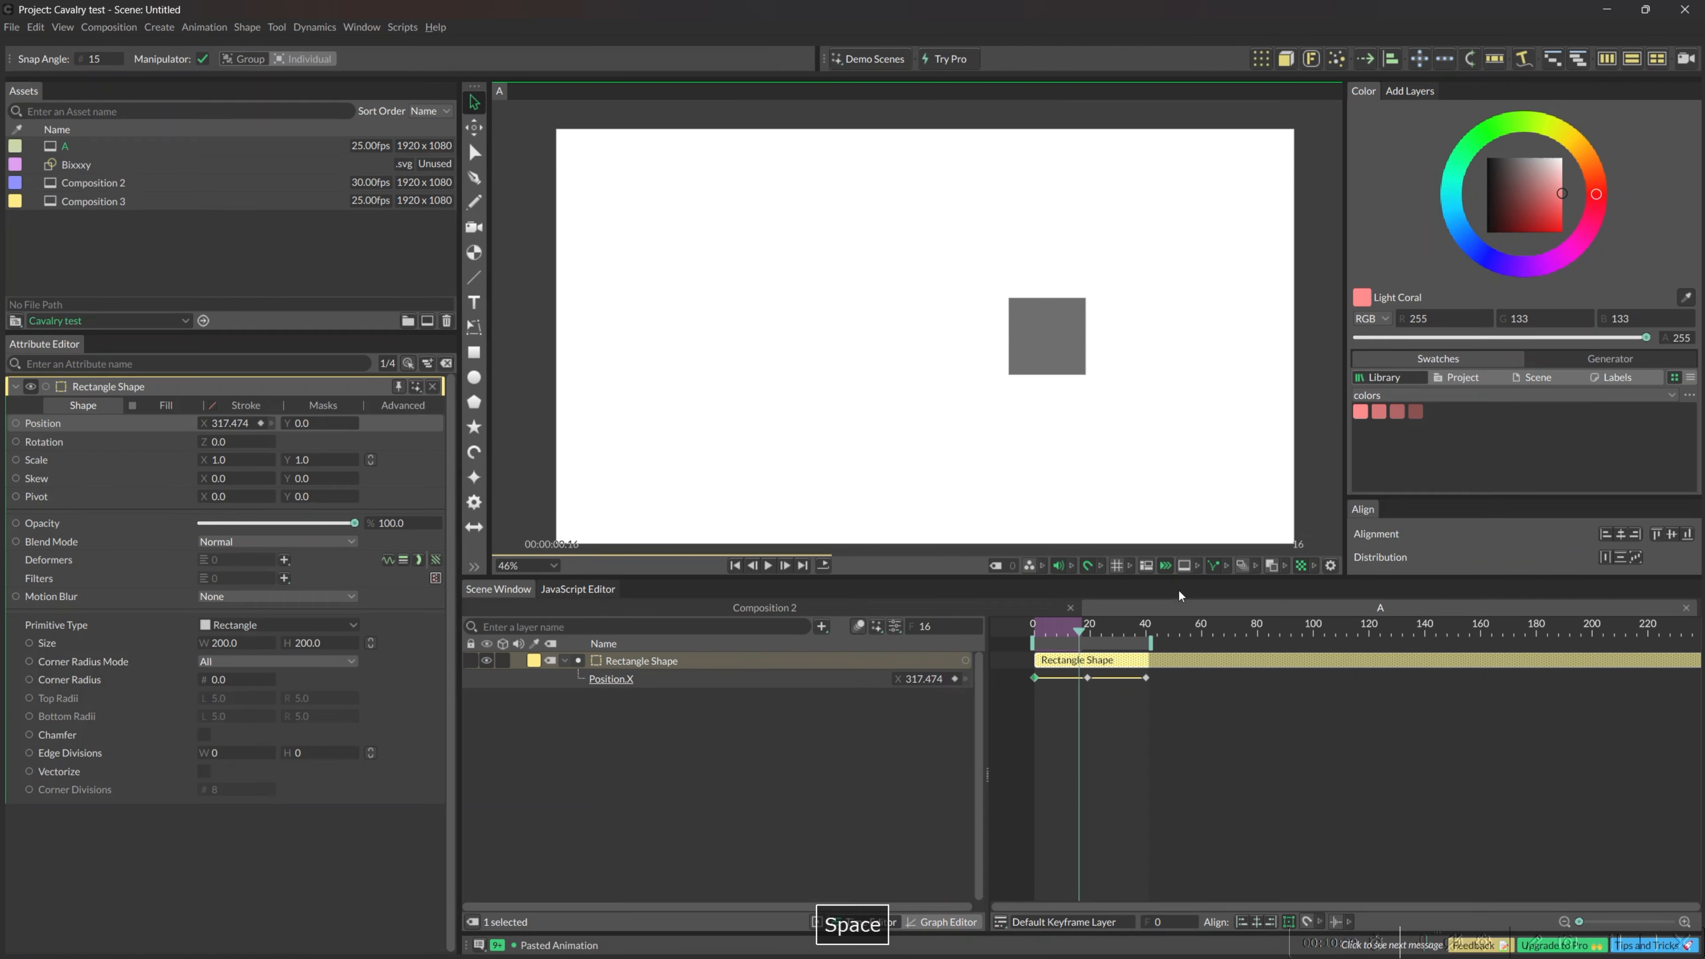
{"action": "left_click_drag", "start_coordinate": [1099, 634], "coordinate": [1105, 634]}
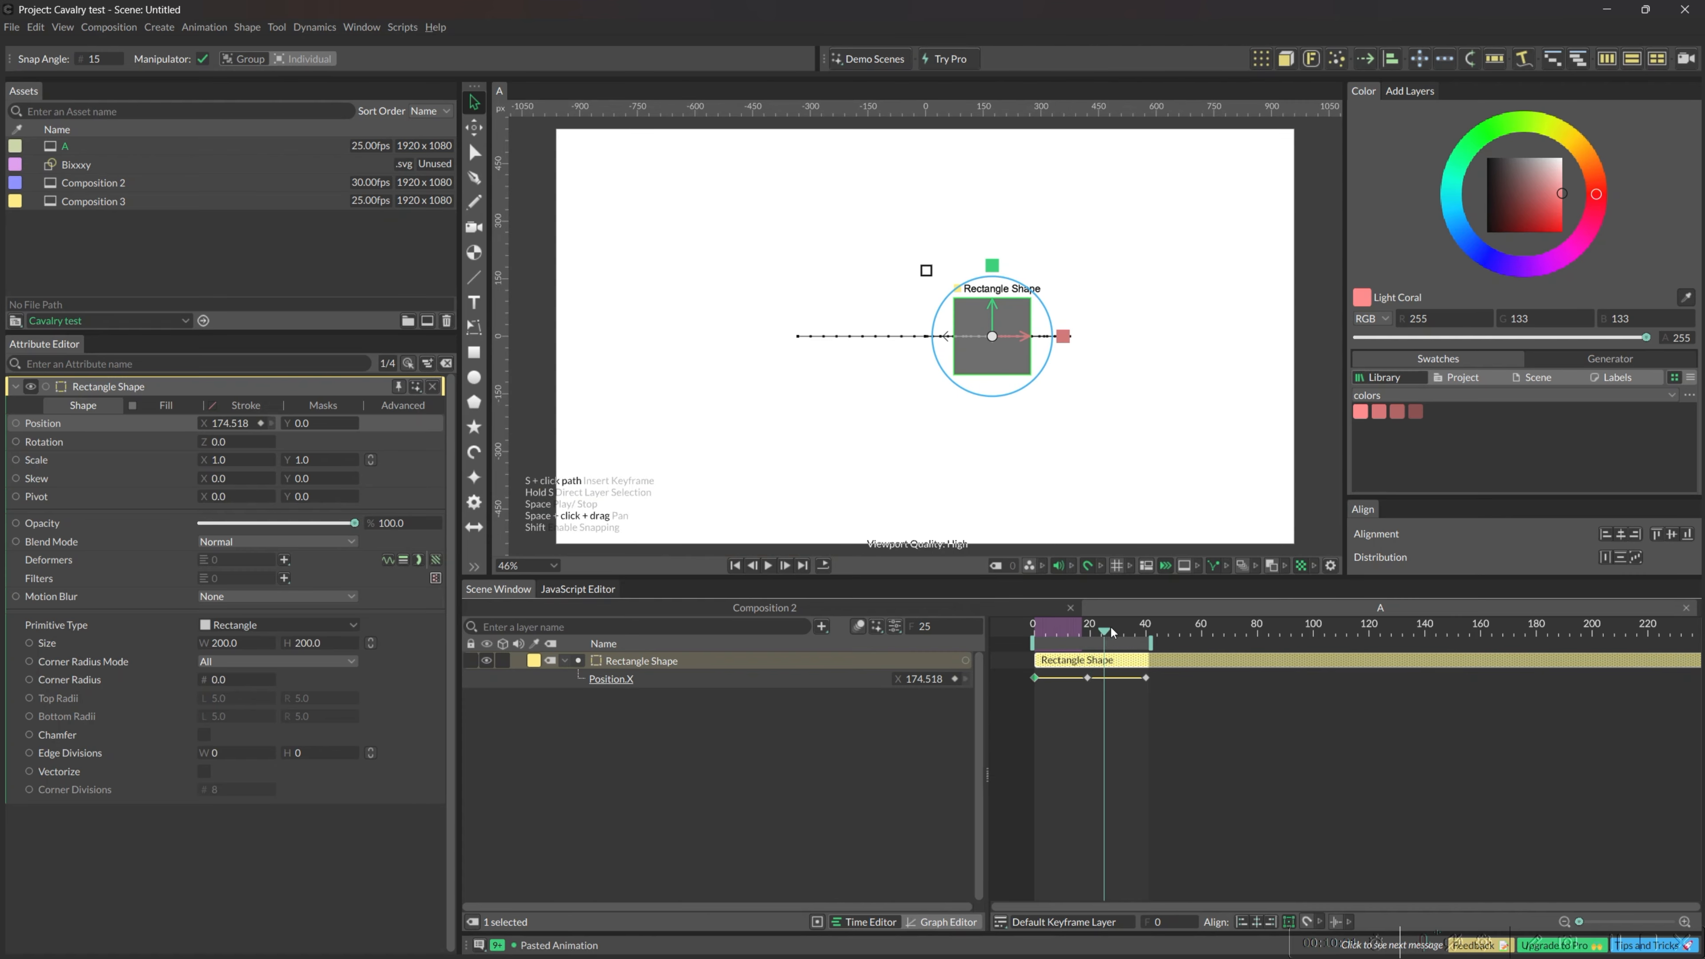
Toggle the motion path display off and on repeatedly, and look over its display settings
{"action": "left_click", "coordinate": [1211, 568]}
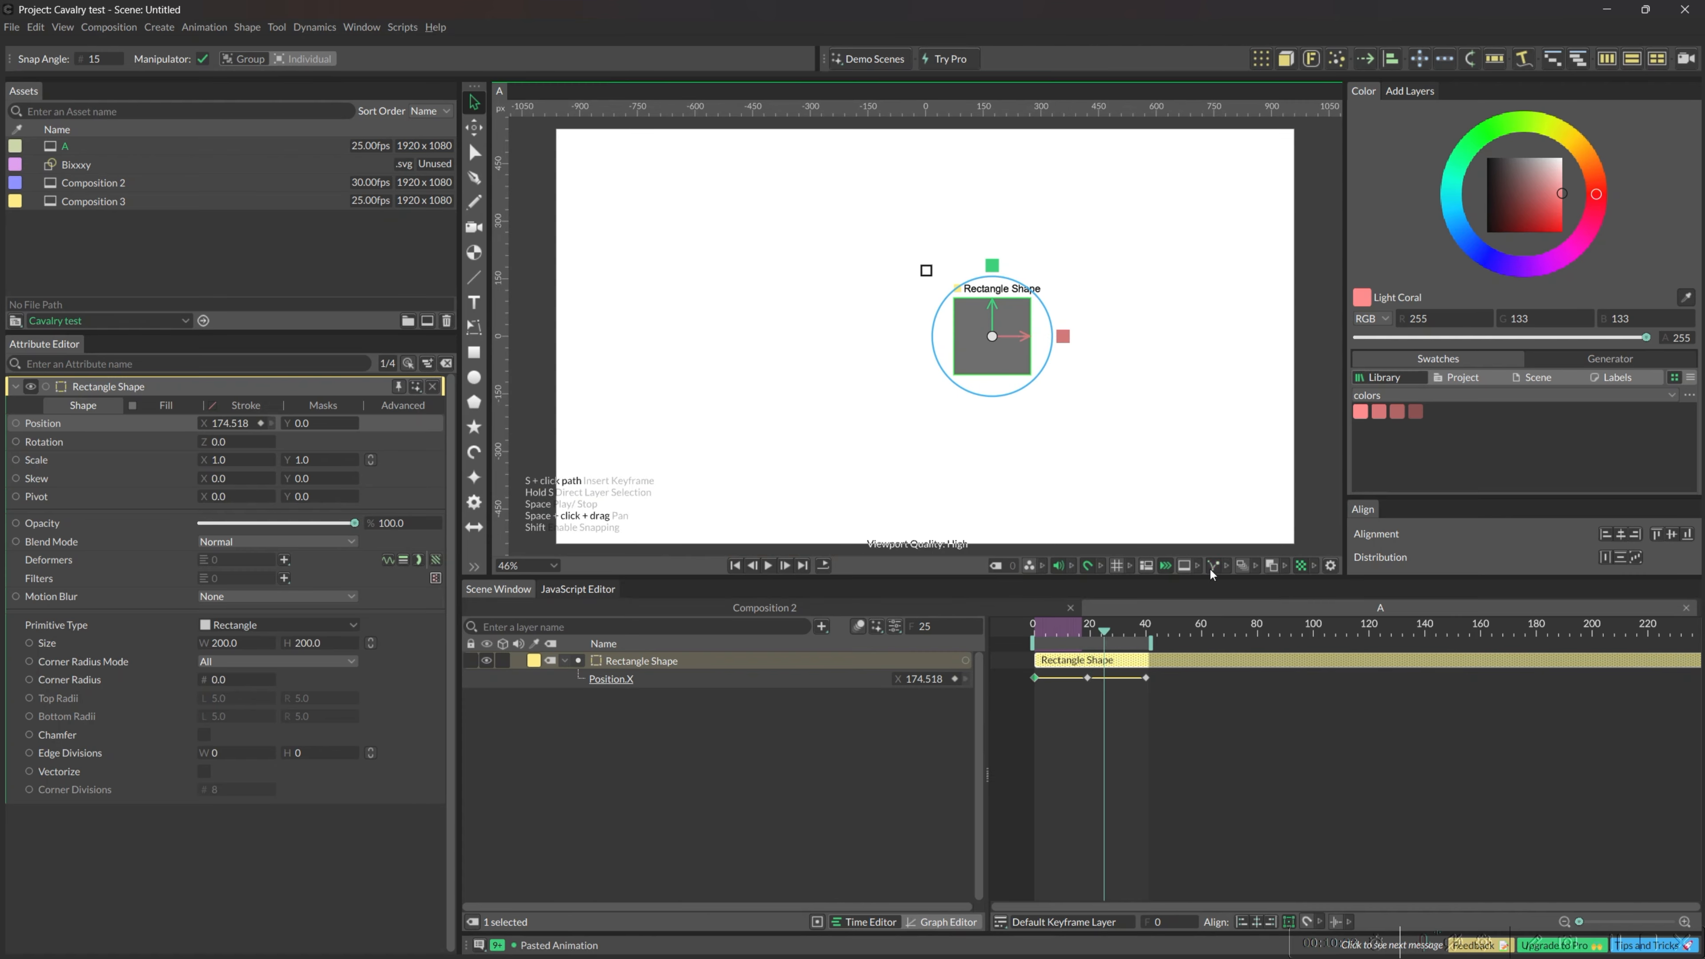
{"action": "left_click", "coordinate": [1211, 565]}
{"action": "left_click", "coordinate": [1212, 565]}
{"action": "left_click", "coordinate": [1212, 564]}
{"action": "left_click", "coordinate": [1213, 564]}
{"action": "left_click", "coordinate": [1215, 564]}
{"action": "left_click", "coordinate": [1227, 566]}
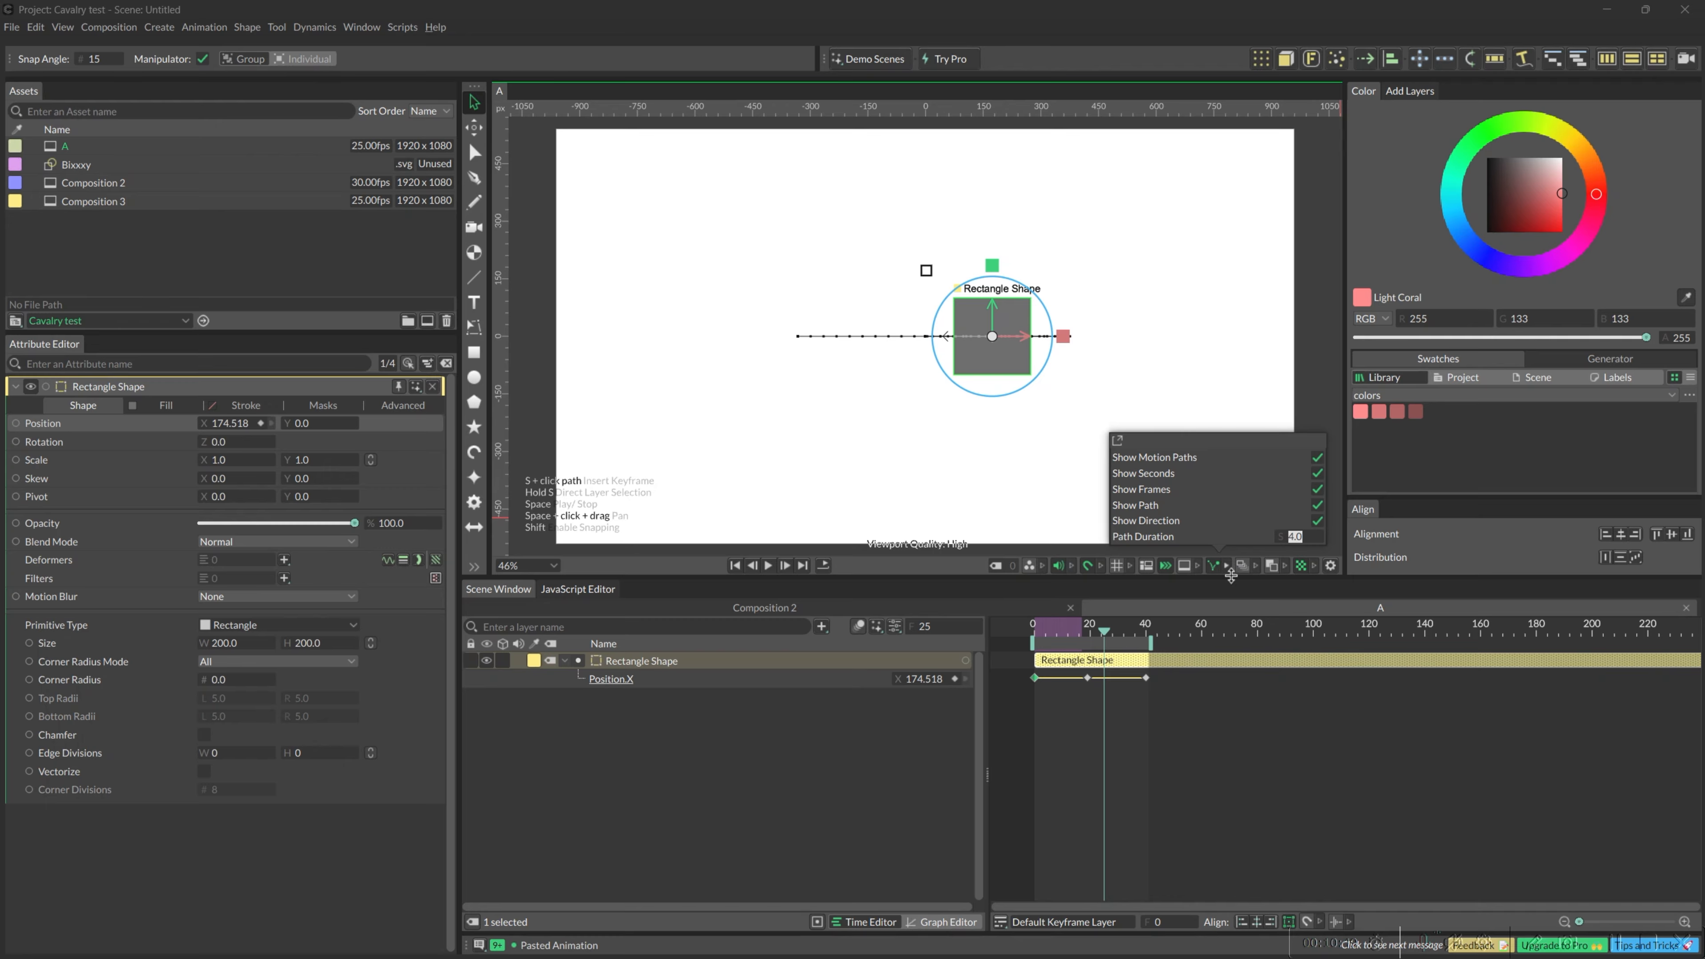
{"action": "left_click", "coordinate": [1229, 708]}
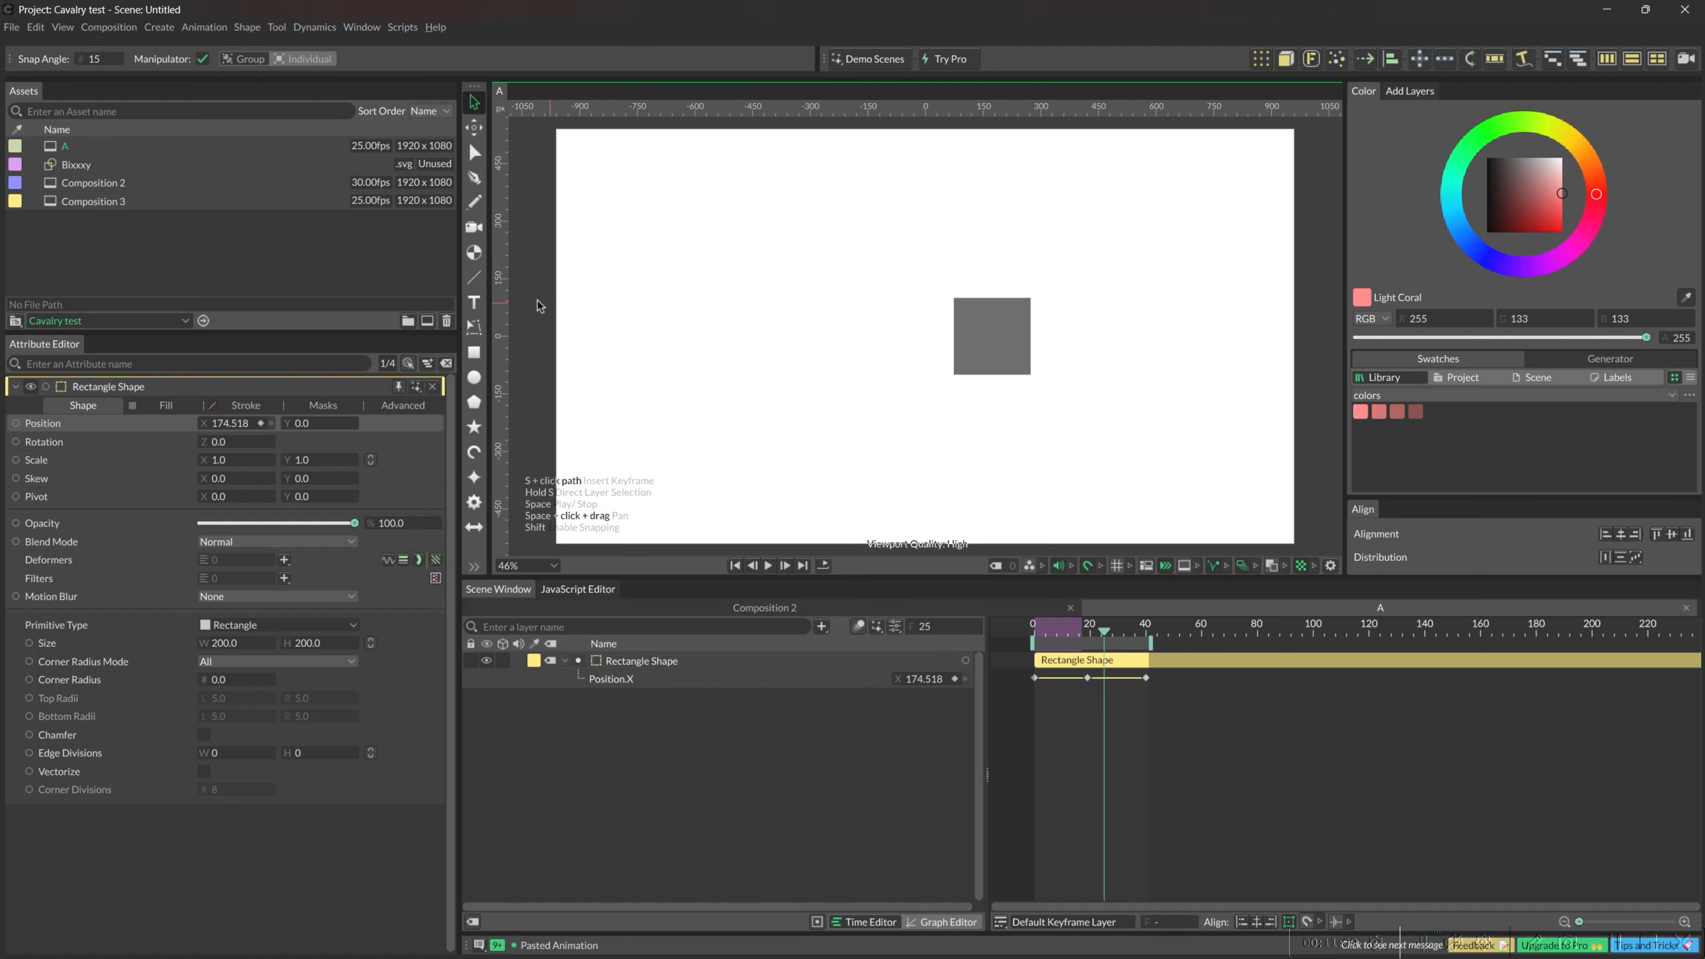
Sketch two freehand strokes beside the rectangle with the Pencil tool and undo them
{"action": "left_click", "coordinate": [474, 201]}
{"action": "mouse_move", "coordinate": [714, 296]}
{"action": "left_mouse_down"}
{"action": "mouse_move", "coordinate": [787, 286]}
{"action": "mouse_move", "coordinate": [792, 359]}
{"action": "mouse_move", "coordinate": [677, 410]}
{"action": "mouse_move", "coordinate": [701, 473]}
{"action": "mouse_move", "coordinate": [857, 429]}
{"action": "mouse_move", "coordinate": [794, 334]}
{"action": "mouse_move", "coordinate": [697, 314]}
{"action": "mouse_move", "coordinate": [645, 222]}
{"action": "left_mouse_up"}
{"action": "mouse_move", "coordinate": [832, 326]}
{"action": "left_mouse_down"}
{"action": "mouse_move", "coordinate": [716, 379]}
{"action": "mouse_move", "coordinate": [723, 453]}
{"action": "mouse_move", "coordinate": [800, 486]}
{"action": "mouse_move", "coordinate": [956, 426]}
{"action": "mouse_move", "coordinate": [933, 385]}
{"action": "left_mouse_up"}
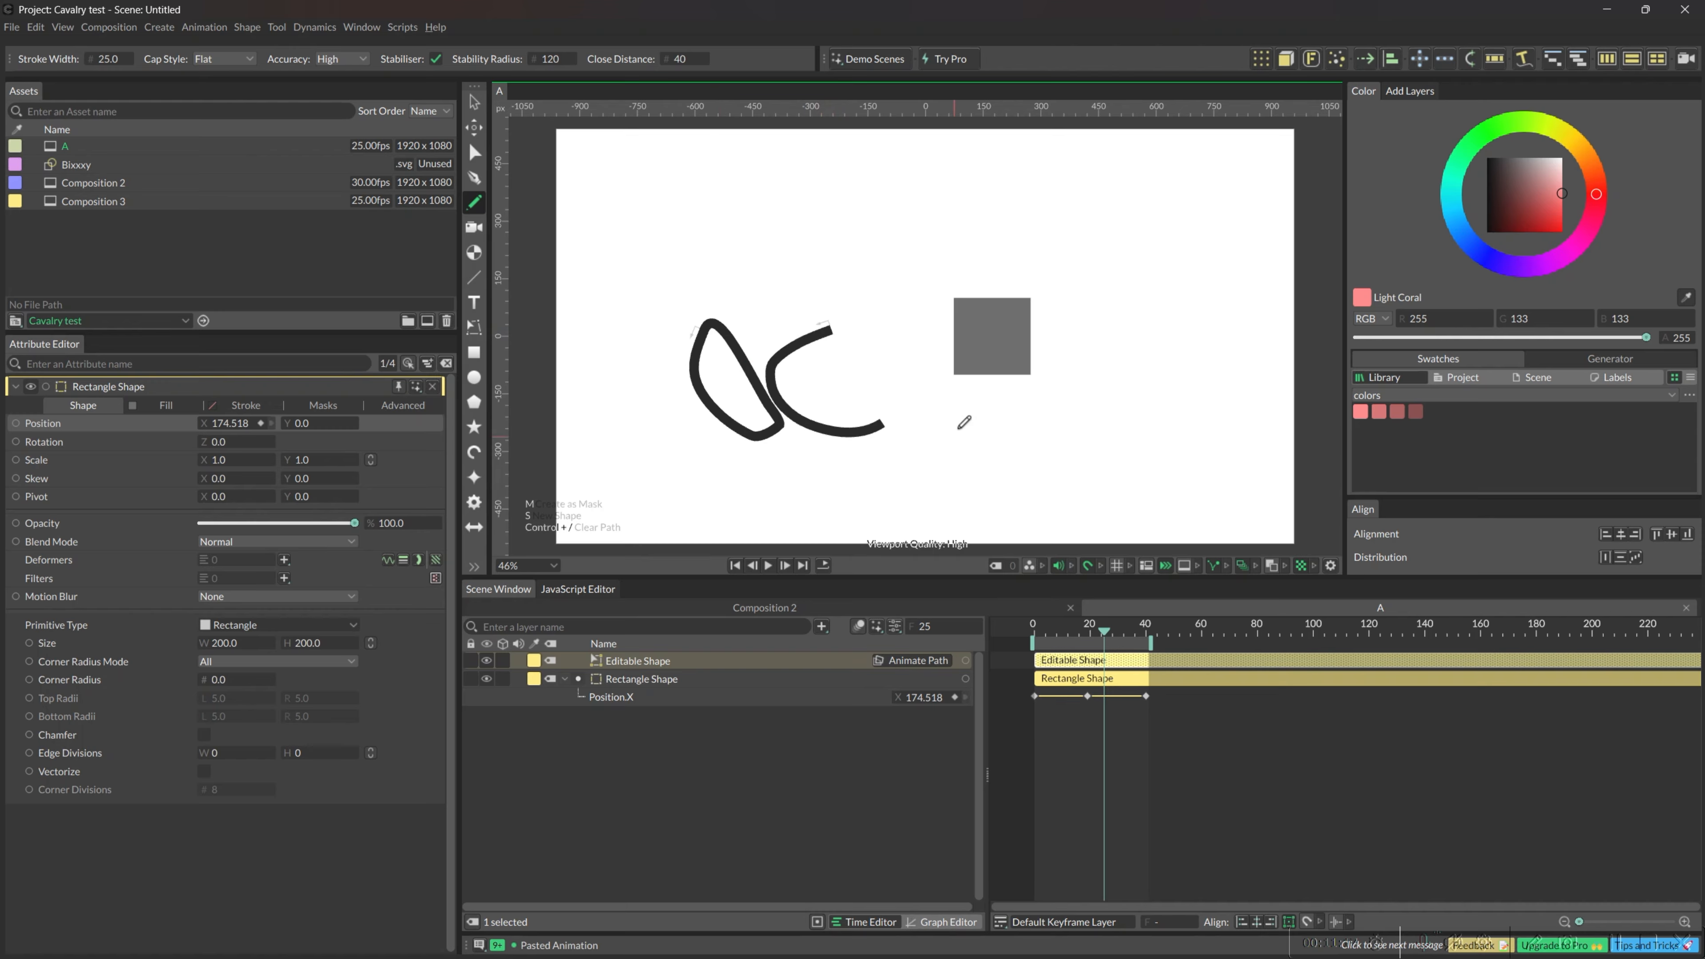
{"action": "key", "text": "ctrl+z"}
{"action": "key", "text": "ctrl+z"}
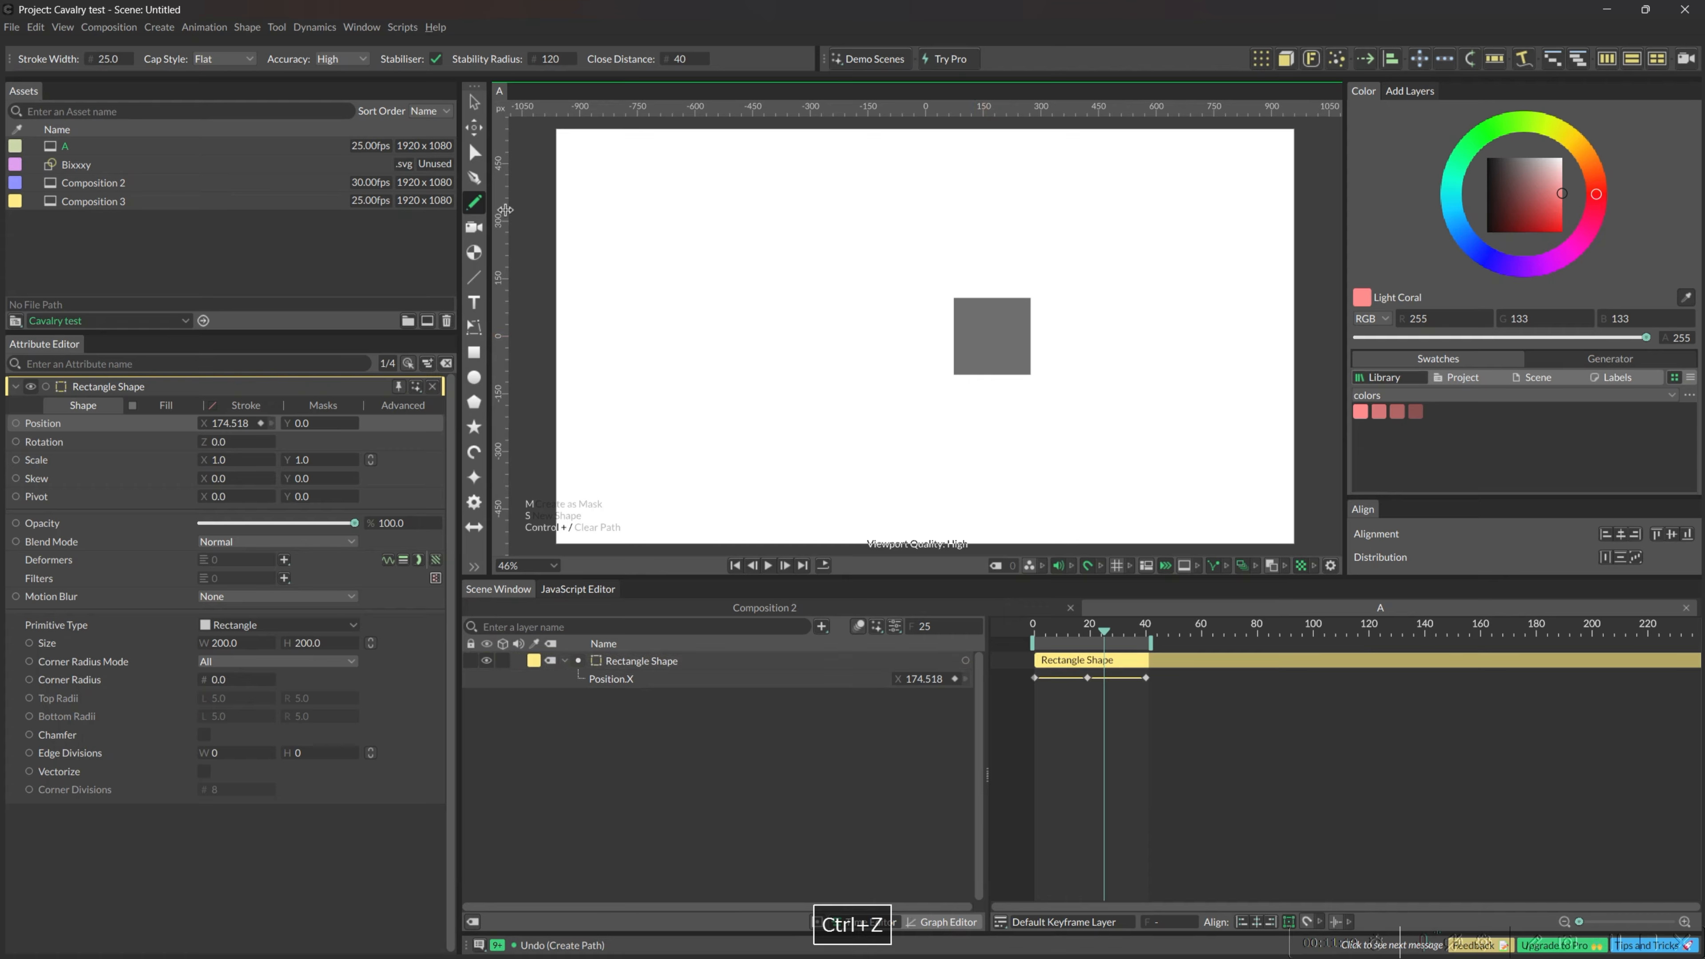
Start a path with the Pen tool, undo it and return to the selection tool
{"action": "left_click", "coordinate": [474, 178]}
{"action": "left_click_drag", "start_coordinate": [750, 235], "coordinate": [778, 326]}
{"action": "key", "text": "ctrl+z"}
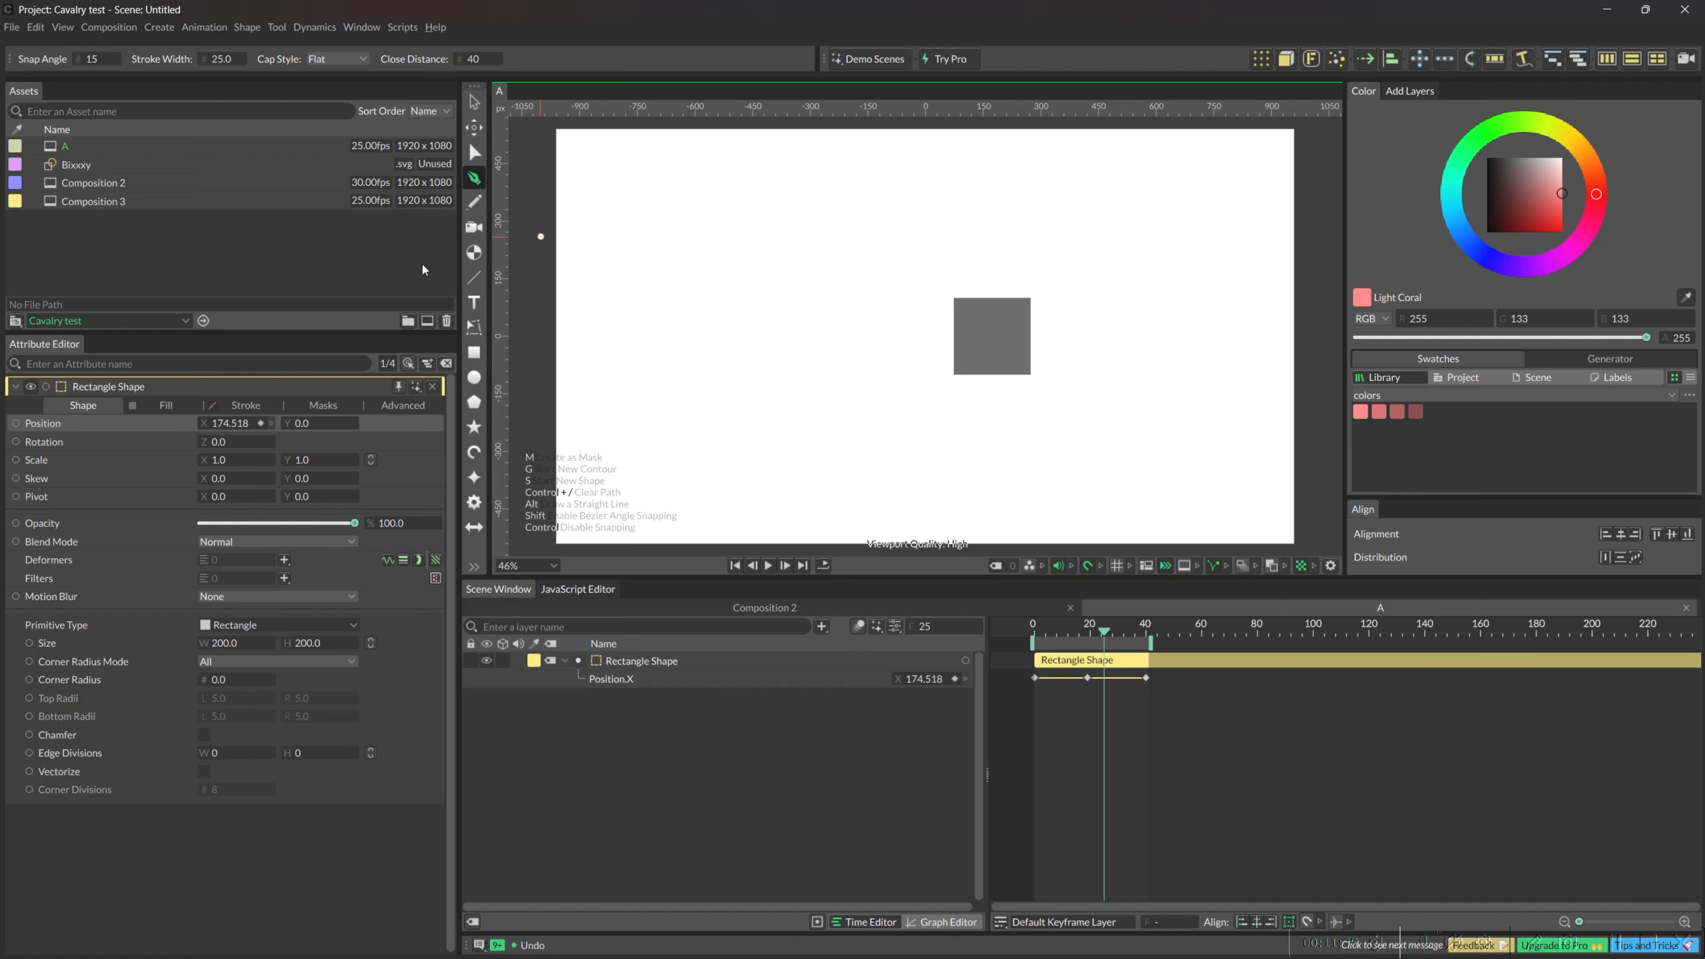
{"action": "left_click", "coordinate": [475, 104]}
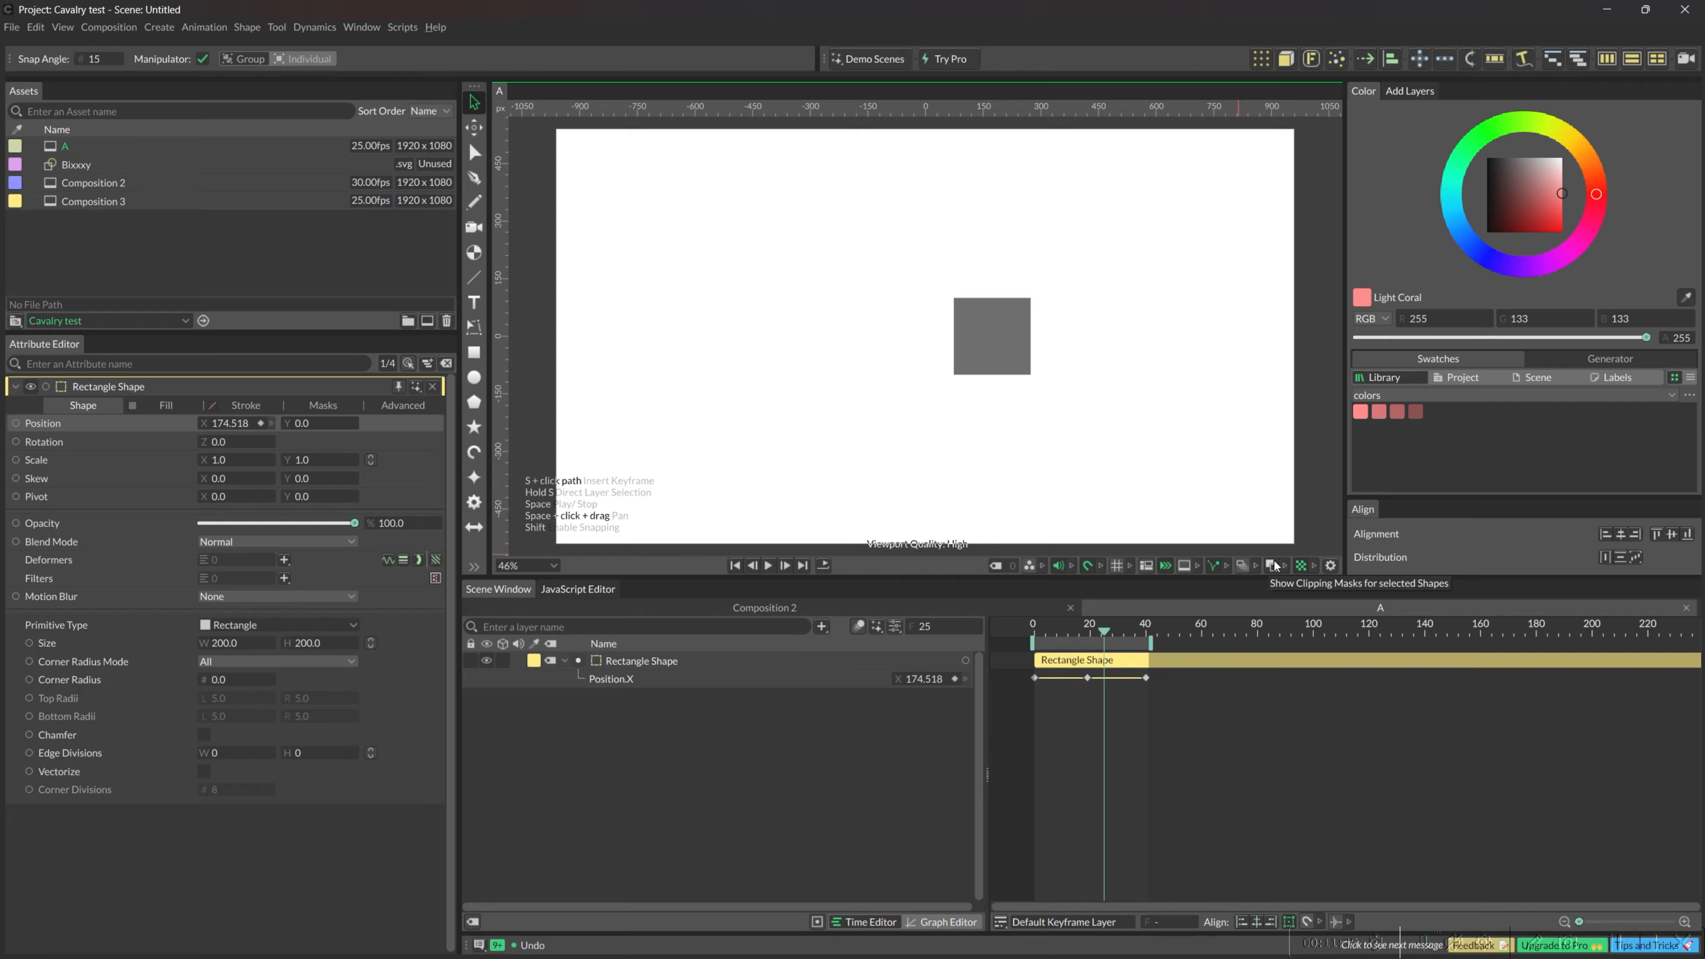
Draw a circle with a radius of about 130 overlapping the rectangle's lower edge and fill it with Light Coral
{"action": "left_click", "coordinate": [564, 660]}
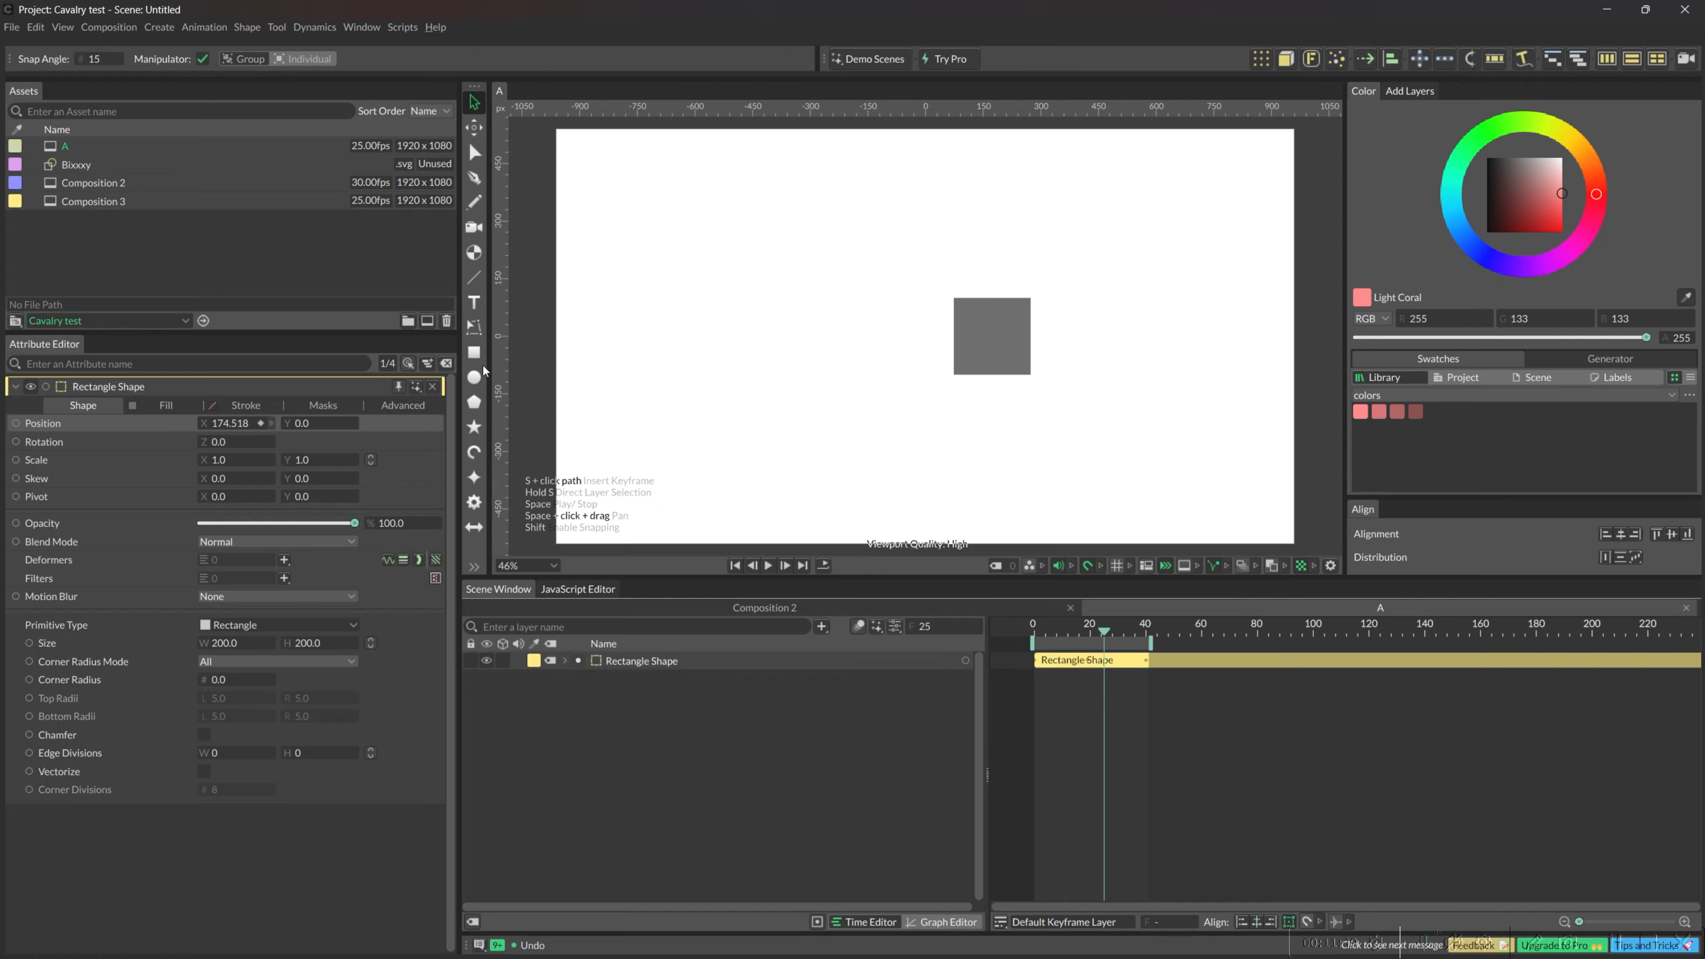
{"action": "left_click", "coordinate": [474, 377]}
{"action": "left_click_drag", "start_coordinate": [943, 352], "coordinate": [1042, 451]}
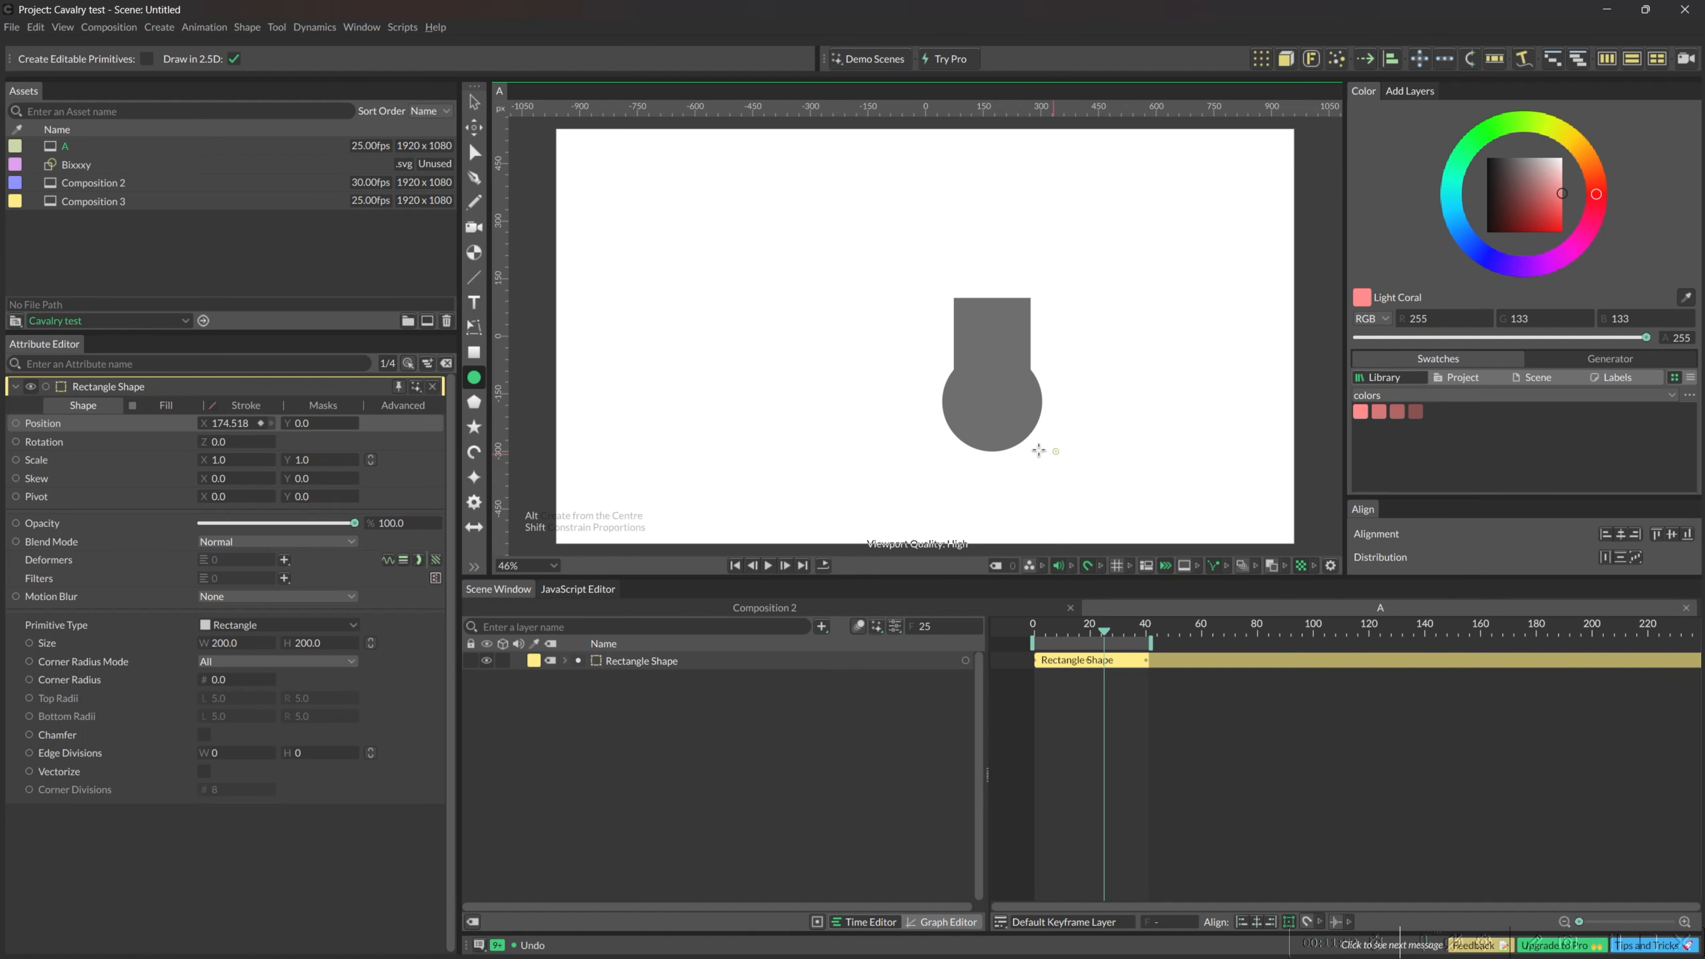
{"action": "left_click", "coordinate": [1367, 409]}
{"action": "left_click", "coordinate": [795, 677]}
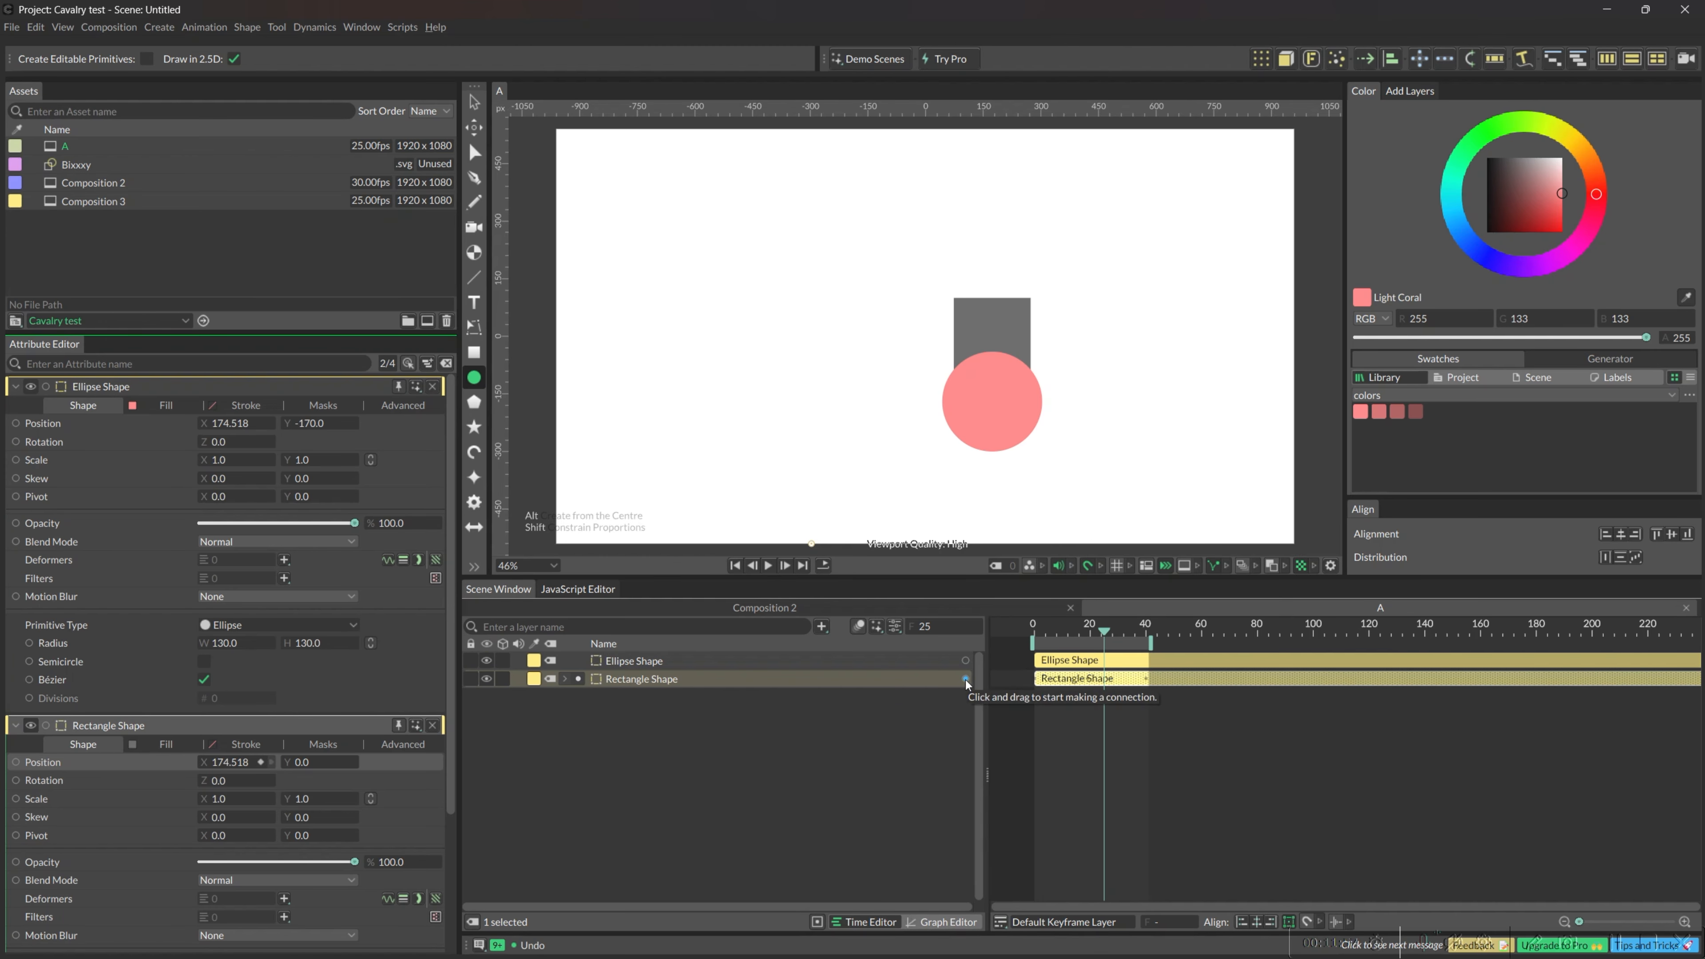
{"action": "left_click_drag", "start_coordinate": [965, 680], "coordinate": [789, 656]}
{"action": "mouse_move", "coordinate": [817, 667]}
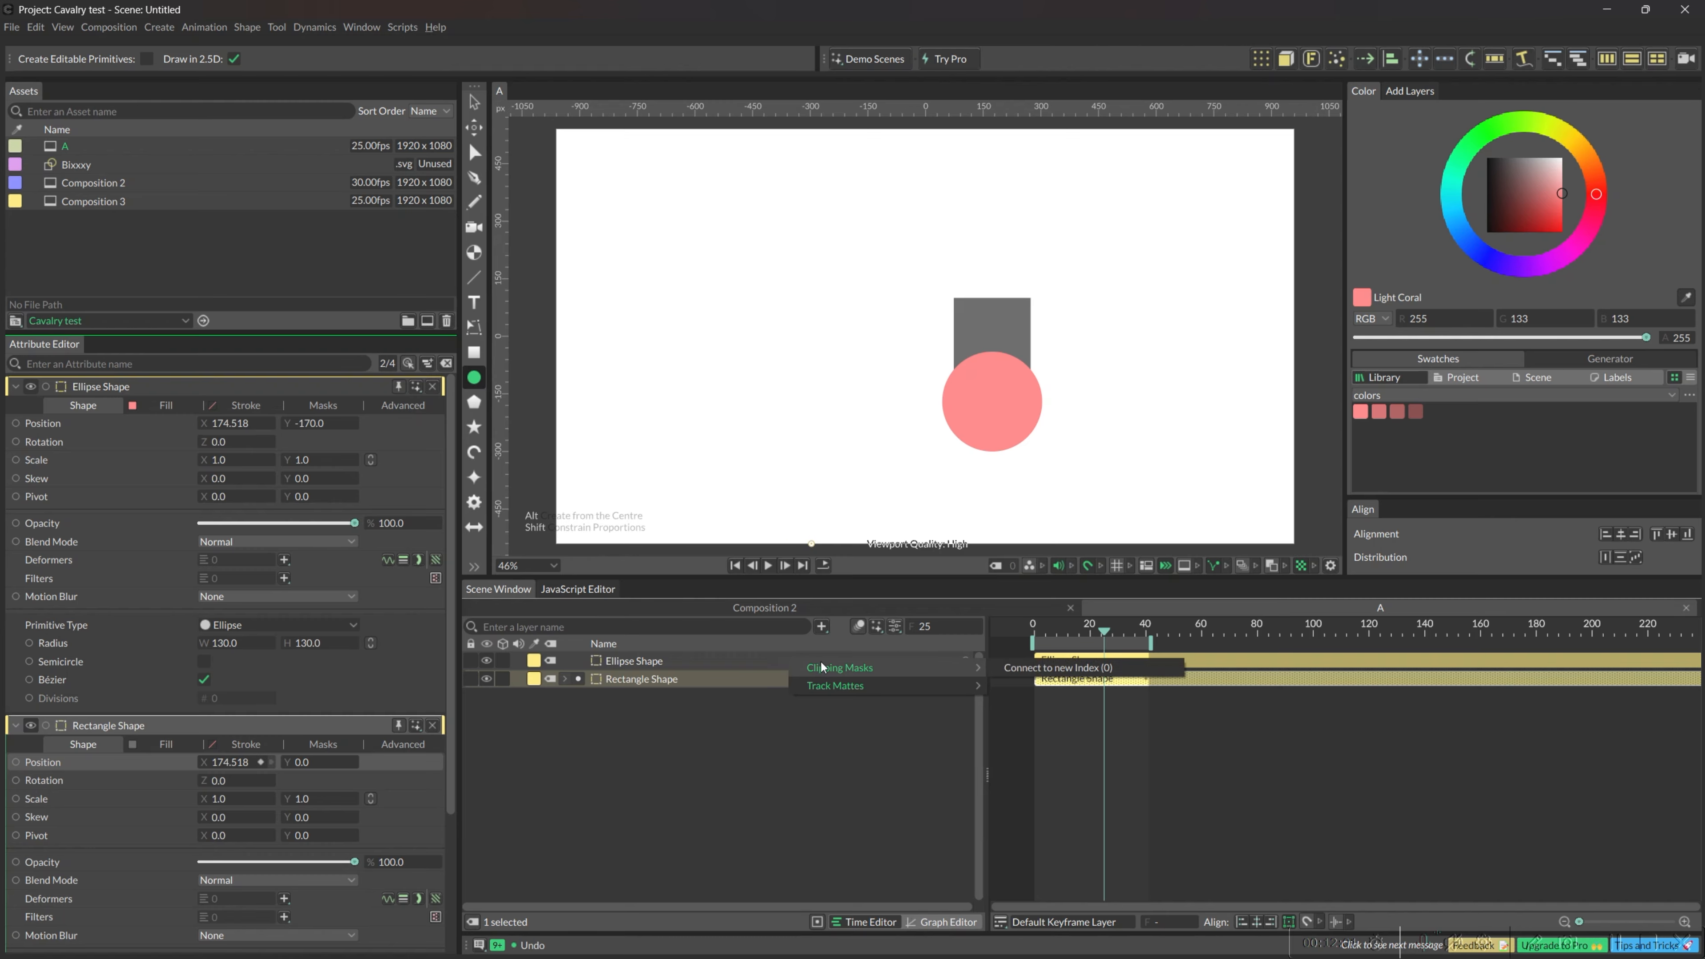
{"action": "left_click", "coordinate": [815, 720]}
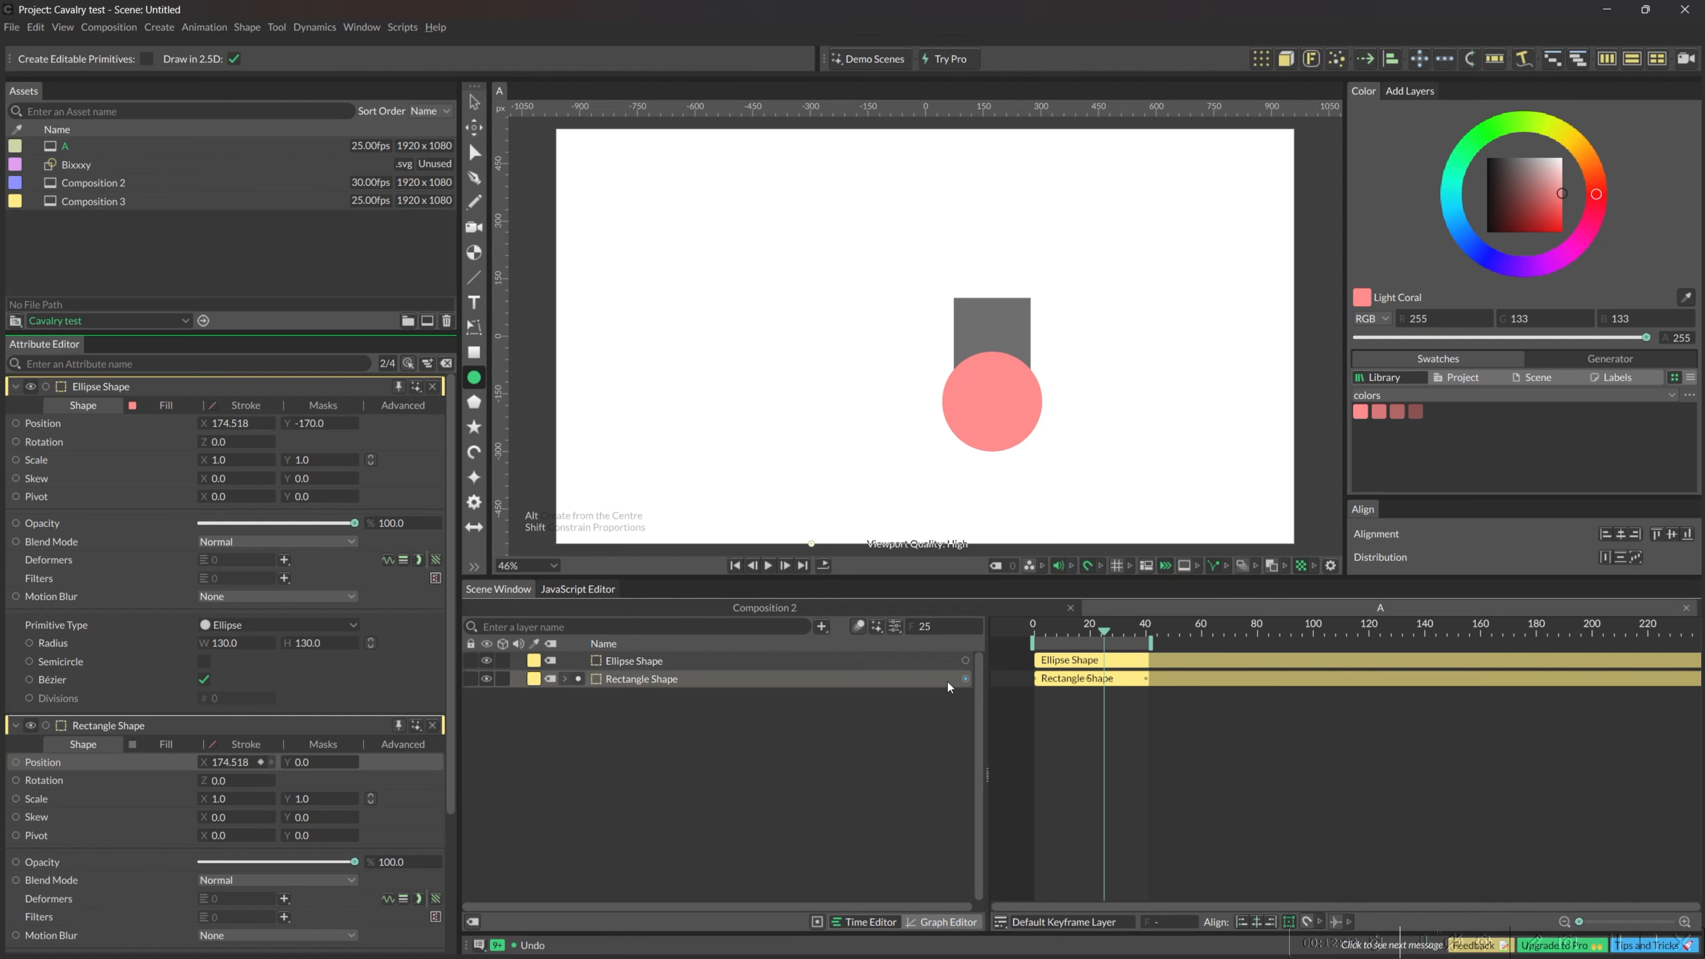
Connect the Rectangle Shape to a new index of the Ellipse Shape's Clipping Masks
{"action": "left_click_drag", "start_coordinate": [964, 679], "coordinate": [751, 660]}
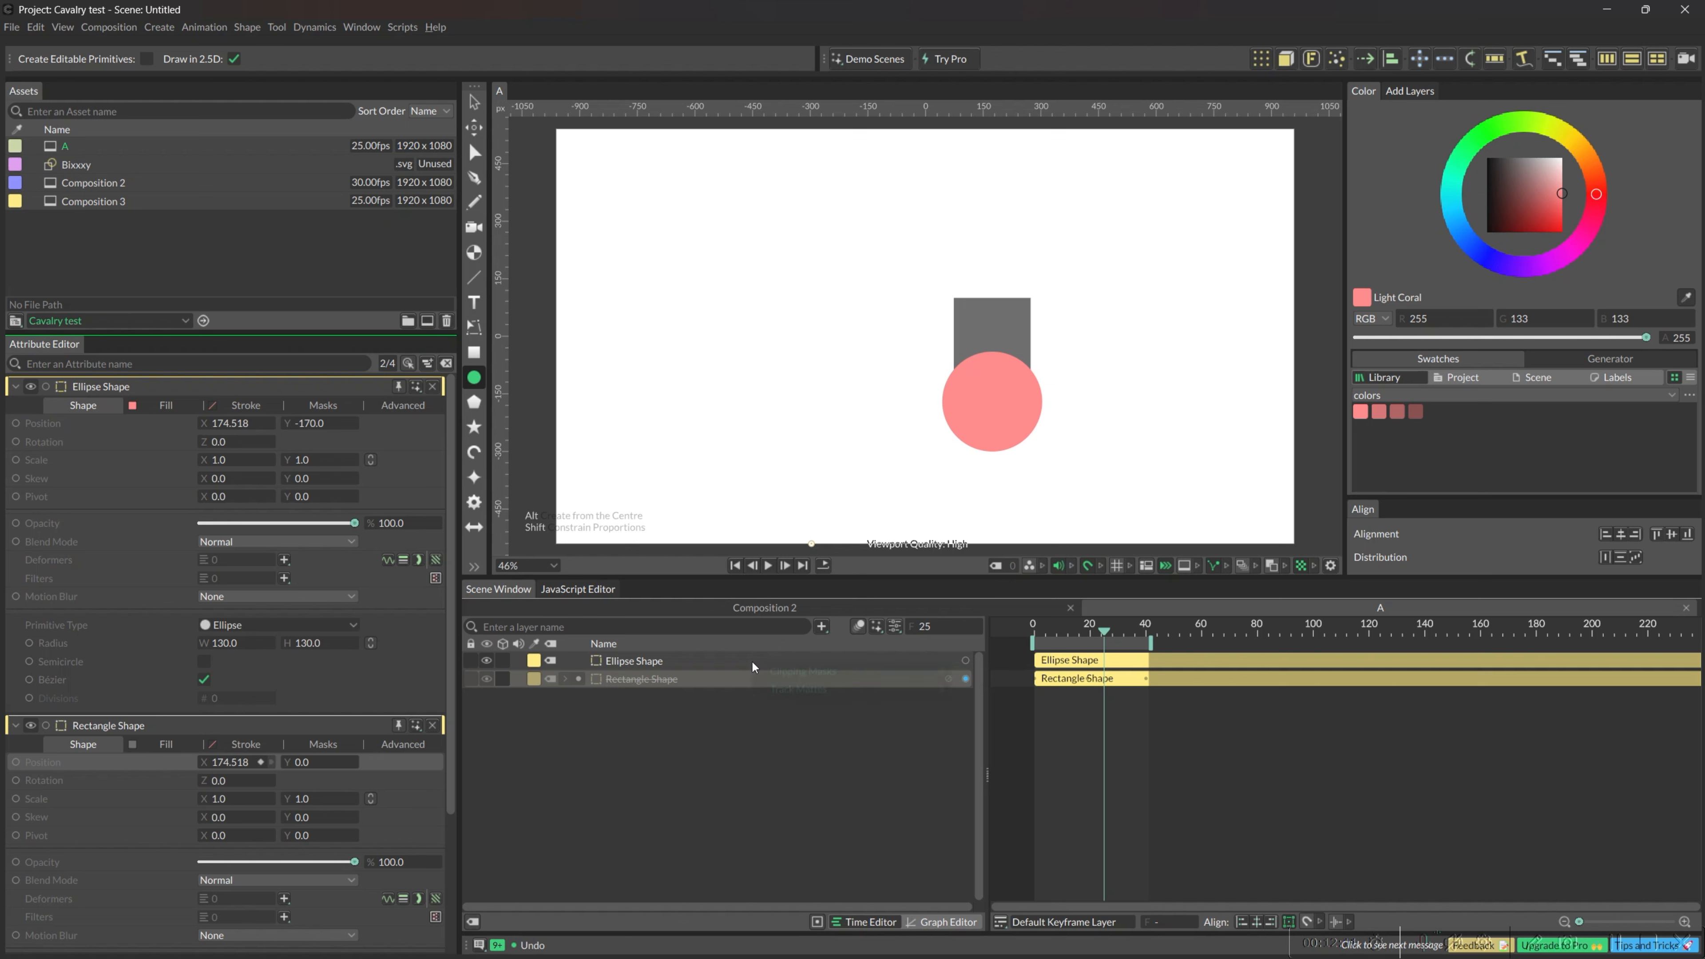
{"action": "mouse_move", "coordinate": [819, 671]}
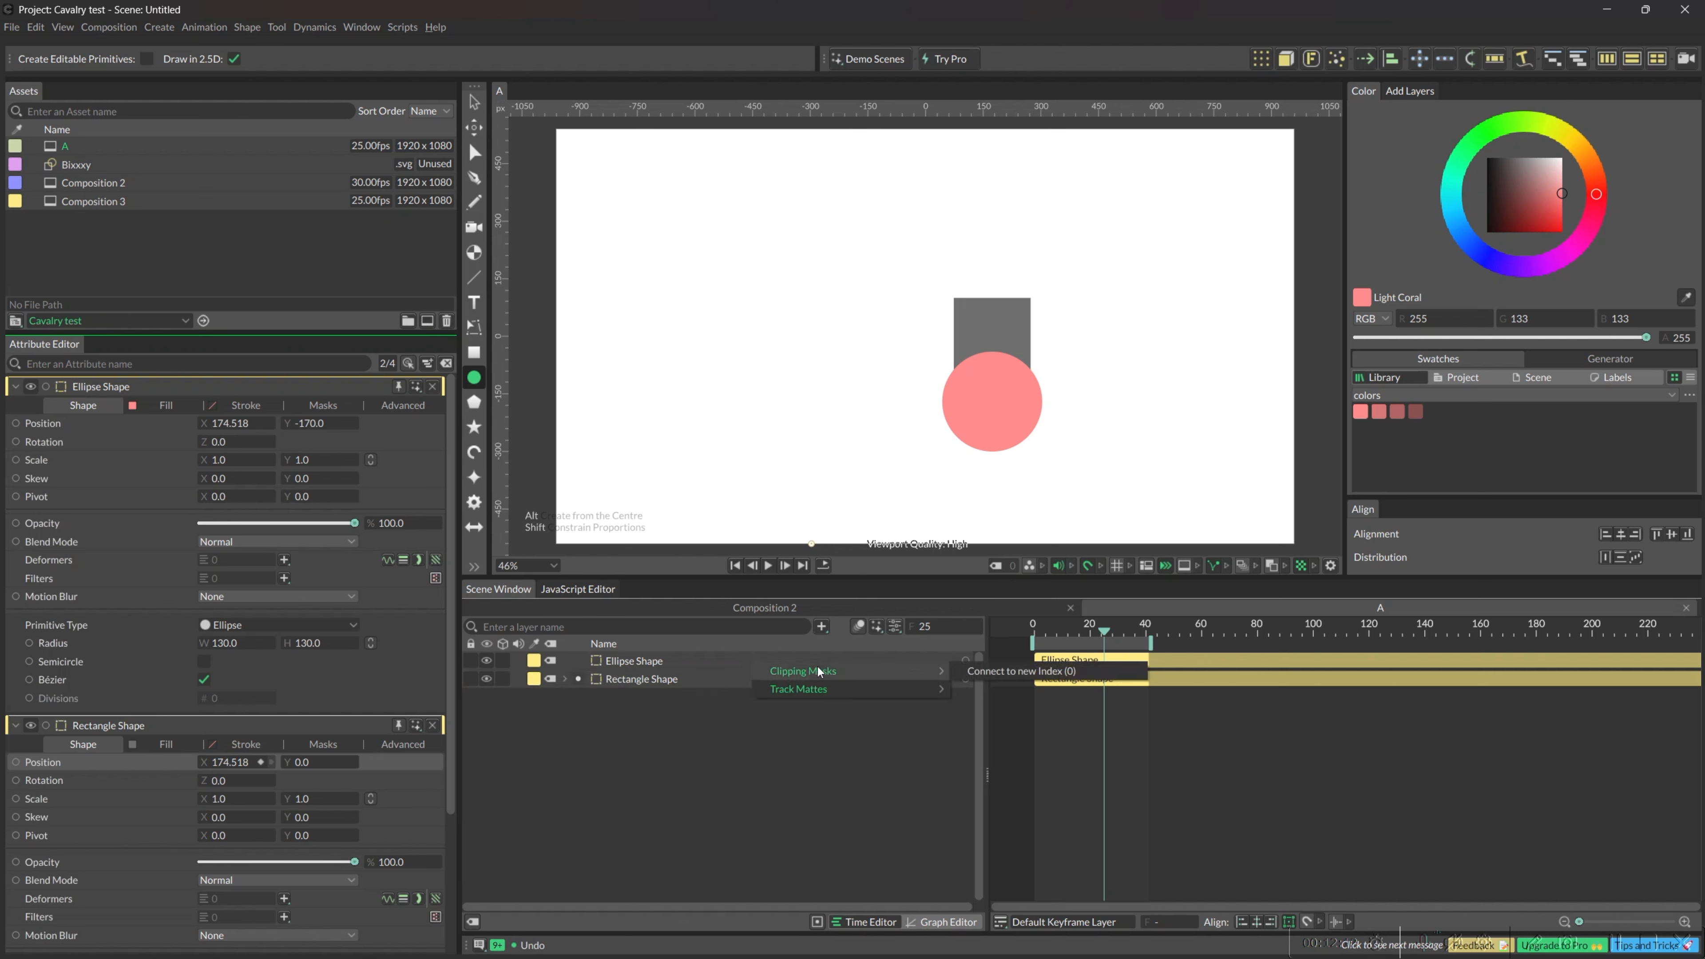
{"action": "left_click", "coordinate": [1013, 672]}
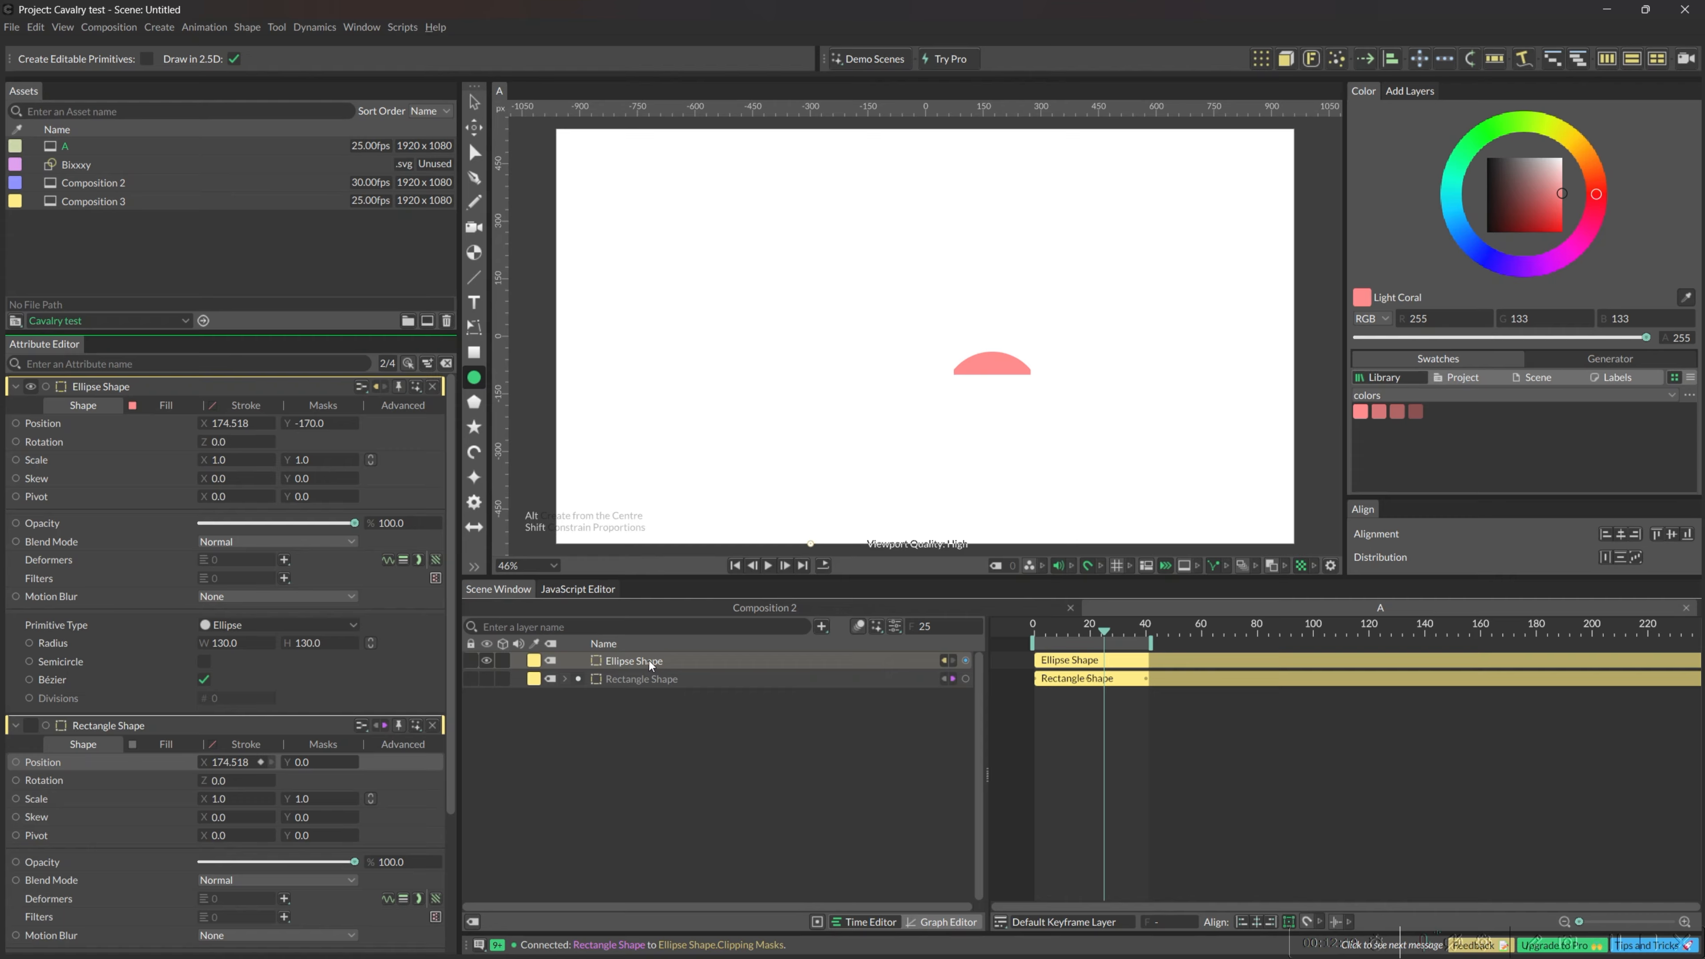
Nudge the Ellipse Shape vertically within its clipping mask to a Y position of -60
{"action": "left_click", "coordinate": [640, 678]}
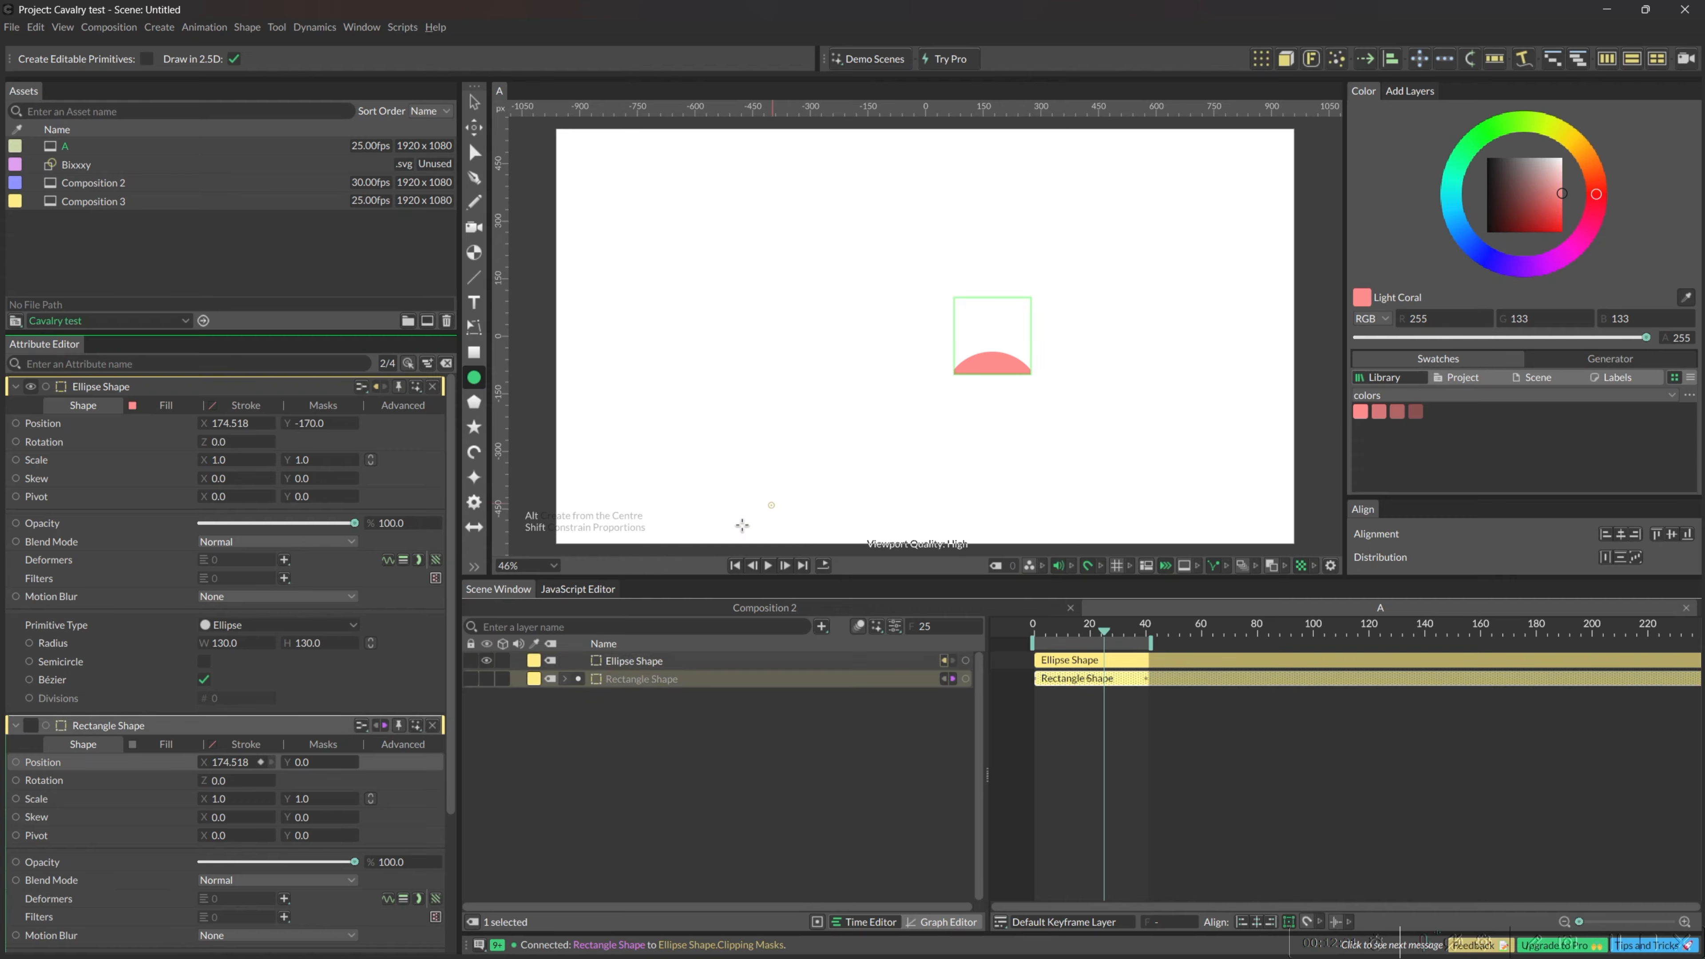
{"action": "left_click", "coordinate": [655, 660]}
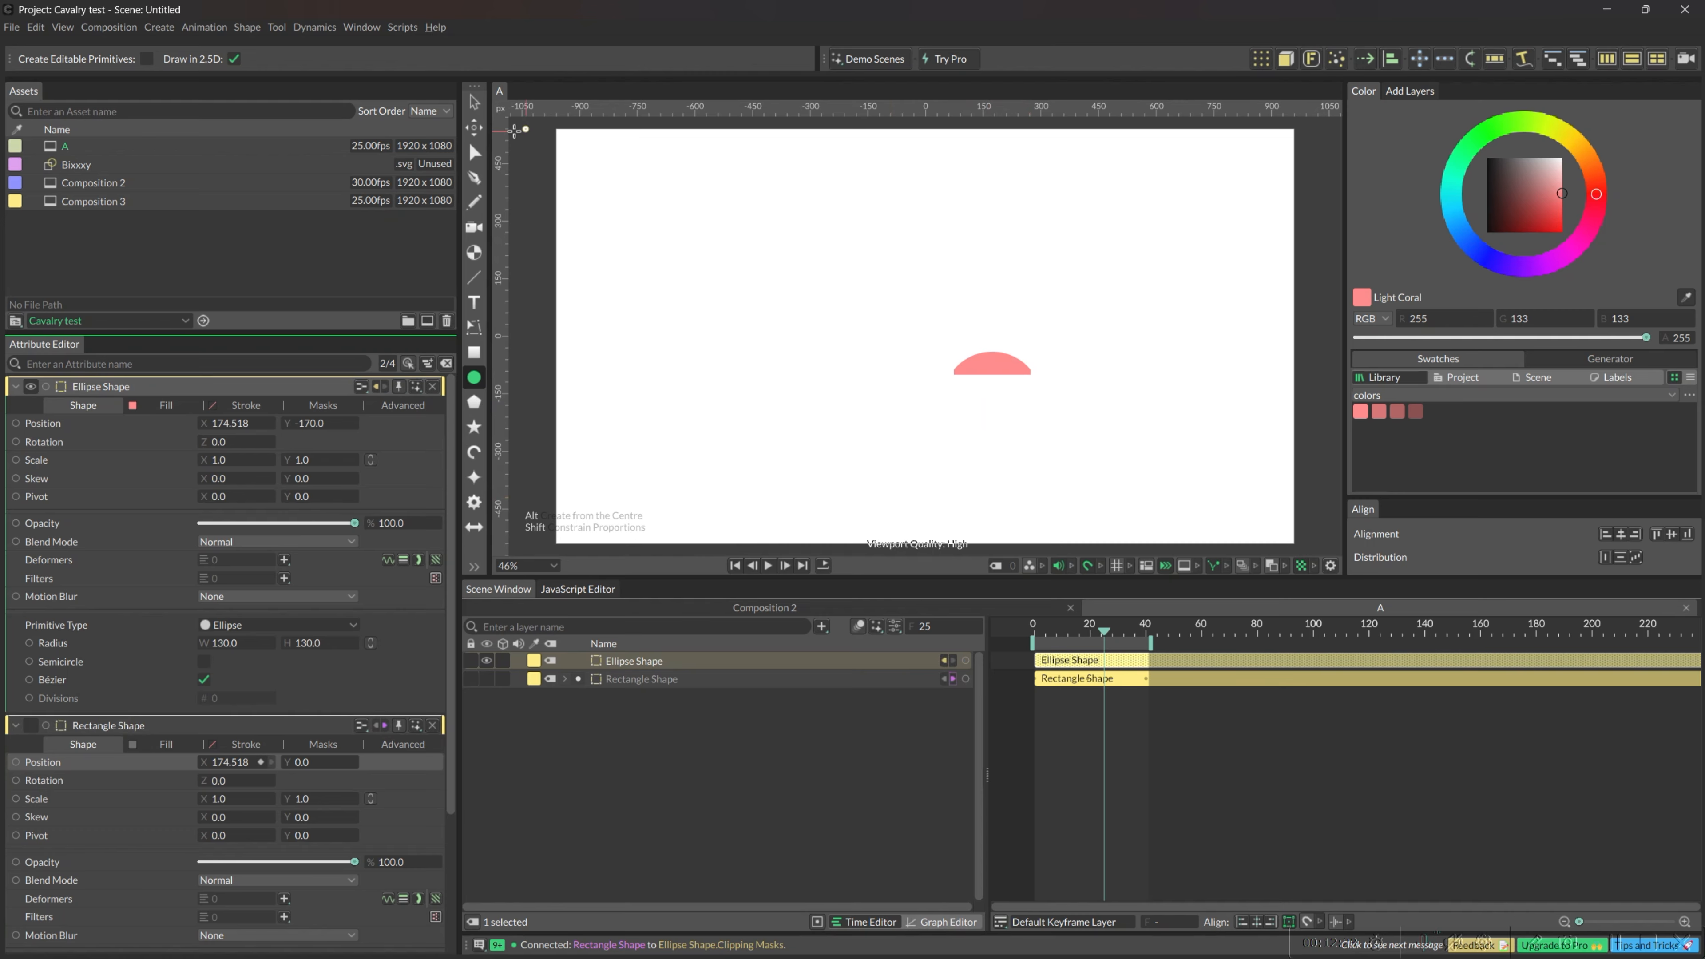
{"action": "key", "text": "q"}
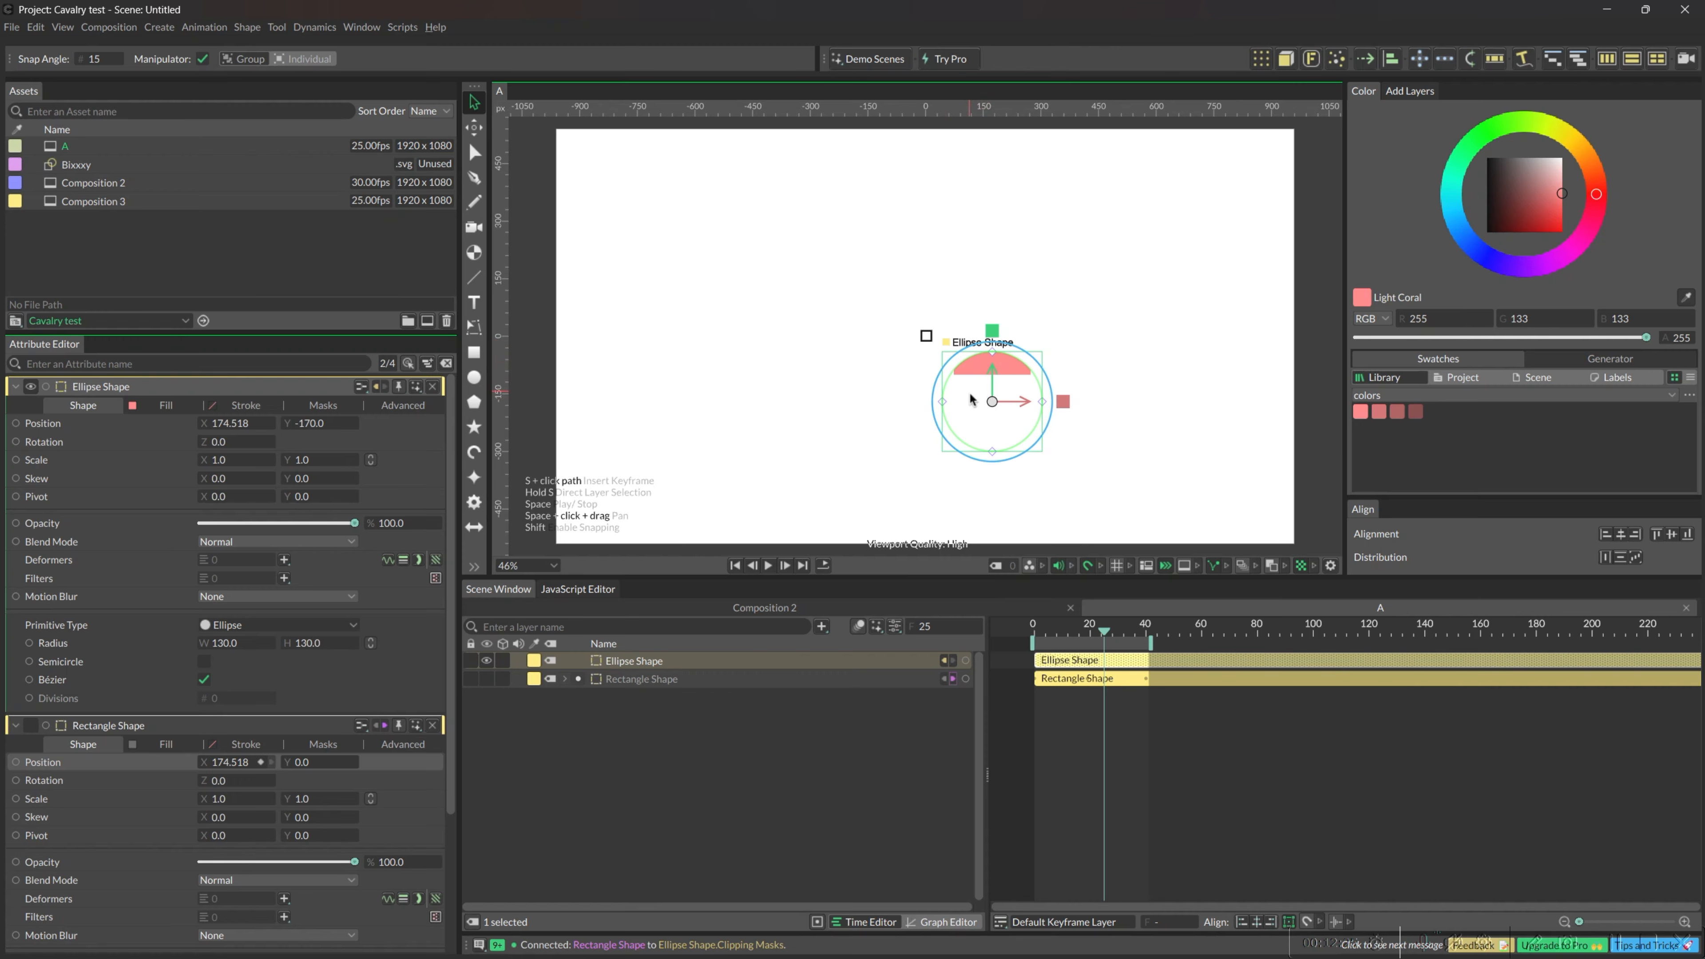
{"action": "left_click_drag", "start_coordinate": [970, 391], "coordinate": [985, 373]}
{"action": "left_click", "coordinate": [671, 661]}
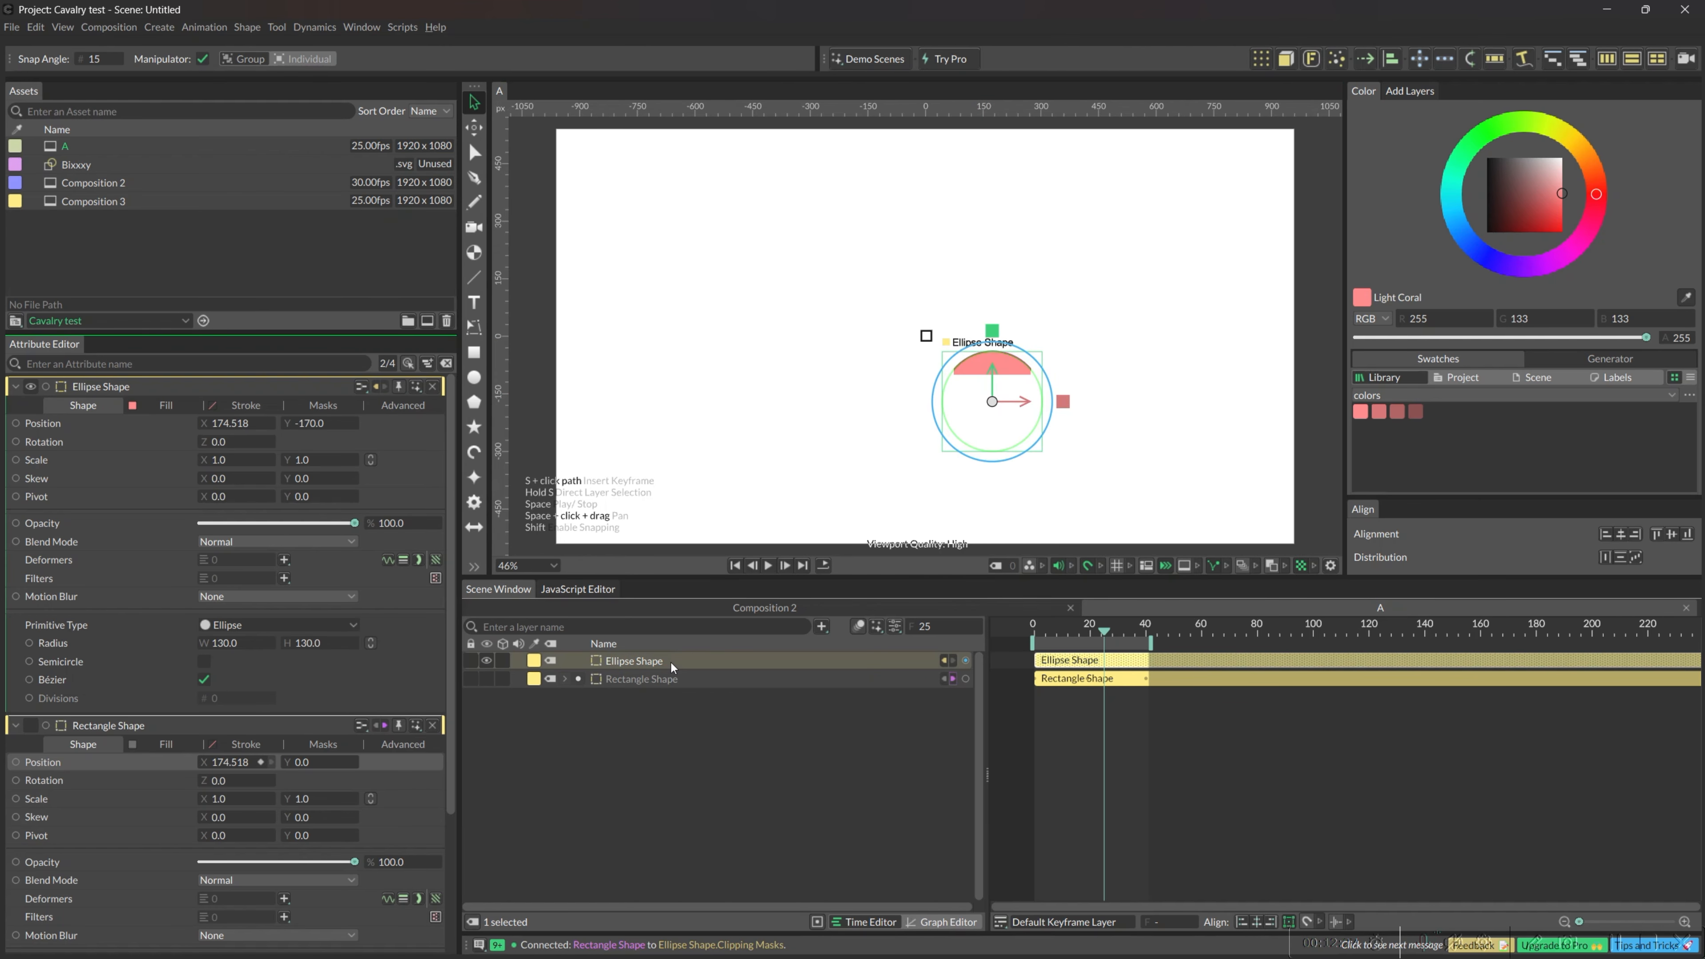
{"action": "key", "text": "shift+Up"}
{"action": "key", "text": "shift+Up"}
{"action": "key", "text": "shift+Up"}
{"action": "key", "text": "shift+Up"}
{"action": "key", "text": "shift+Up"}
{"action": "key", "text": "shift+Up"}
{"action": "key", "text": "shift+Up"}
{"action": "key", "text": "shift+Up"}
{"action": "key", "text": "shift+Up"}
{"action": "key", "text": "shift+Up"}
{"action": "key", "text": "shift+Up"}
{"action": "key", "text": "shift+Up"}
{"action": "key", "text": "shift+Up"}
{"action": "key", "text": "shift+Up"}
{"action": "key", "text": "shift+Up"}
{"action": "key", "text": "shift+Up"}
{"action": "key", "text": "shift+Up"}
{"action": "key", "text": "shift+Up"}
{"action": "key", "text": "shift+Up"}
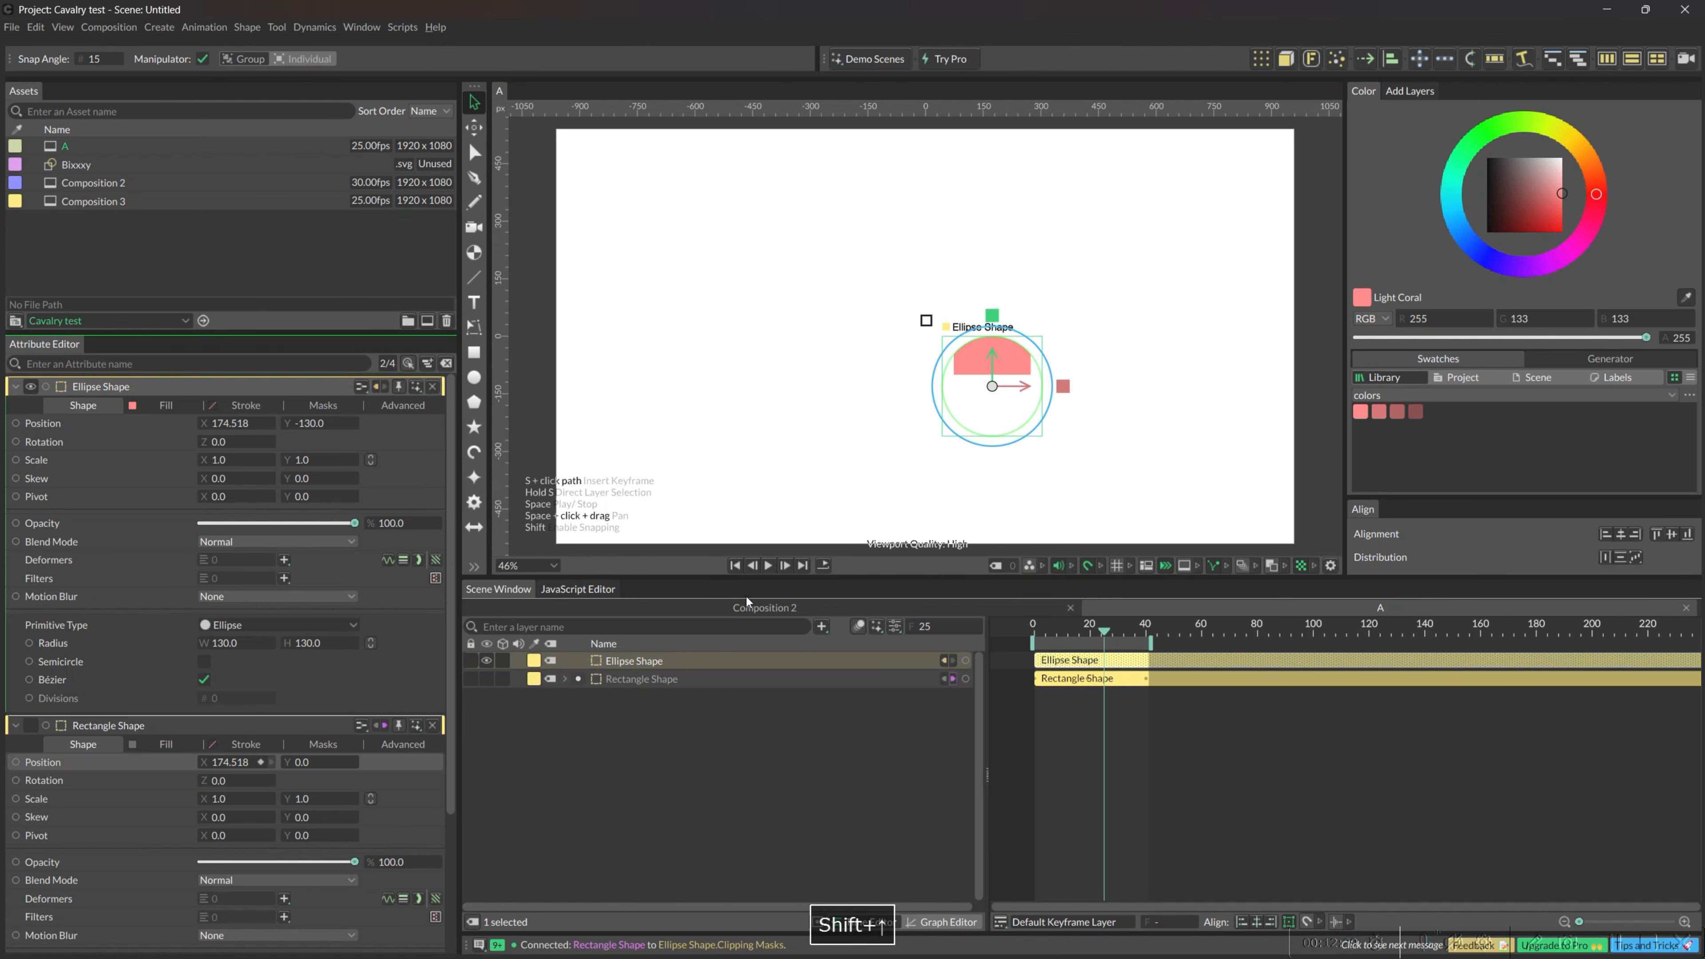
{"action": "key", "text": "shift+Down"}
{"action": "key", "text": "shift+Down"}
{"action": "key", "text": "shift+Down"}
{"action": "key", "text": "shift+Down"}
{"action": "key", "text": "shift+Down"}
{"action": "key", "text": "shift+Down"}
{"action": "key", "text": "shift+Down"}
{"action": "key", "text": "shift+Down"}
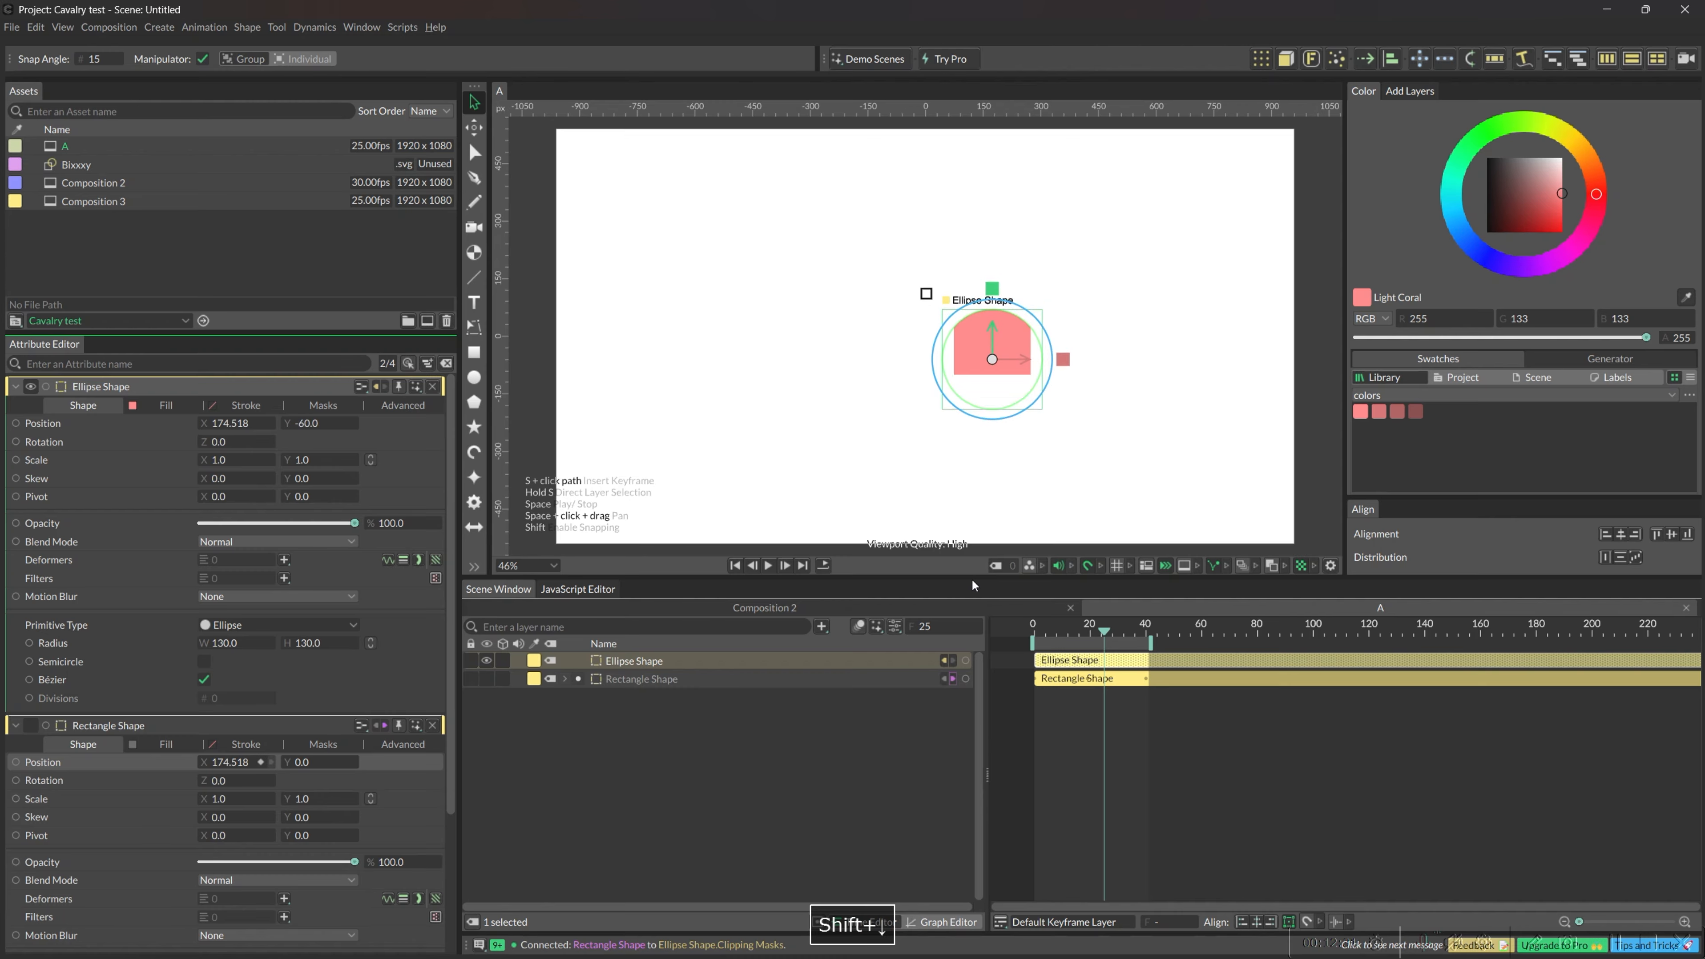
Clear the selection and examine the viewport's Transparency Style options, including Use Checkerboard
{"action": "left_click", "coordinate": [1271, 566]}
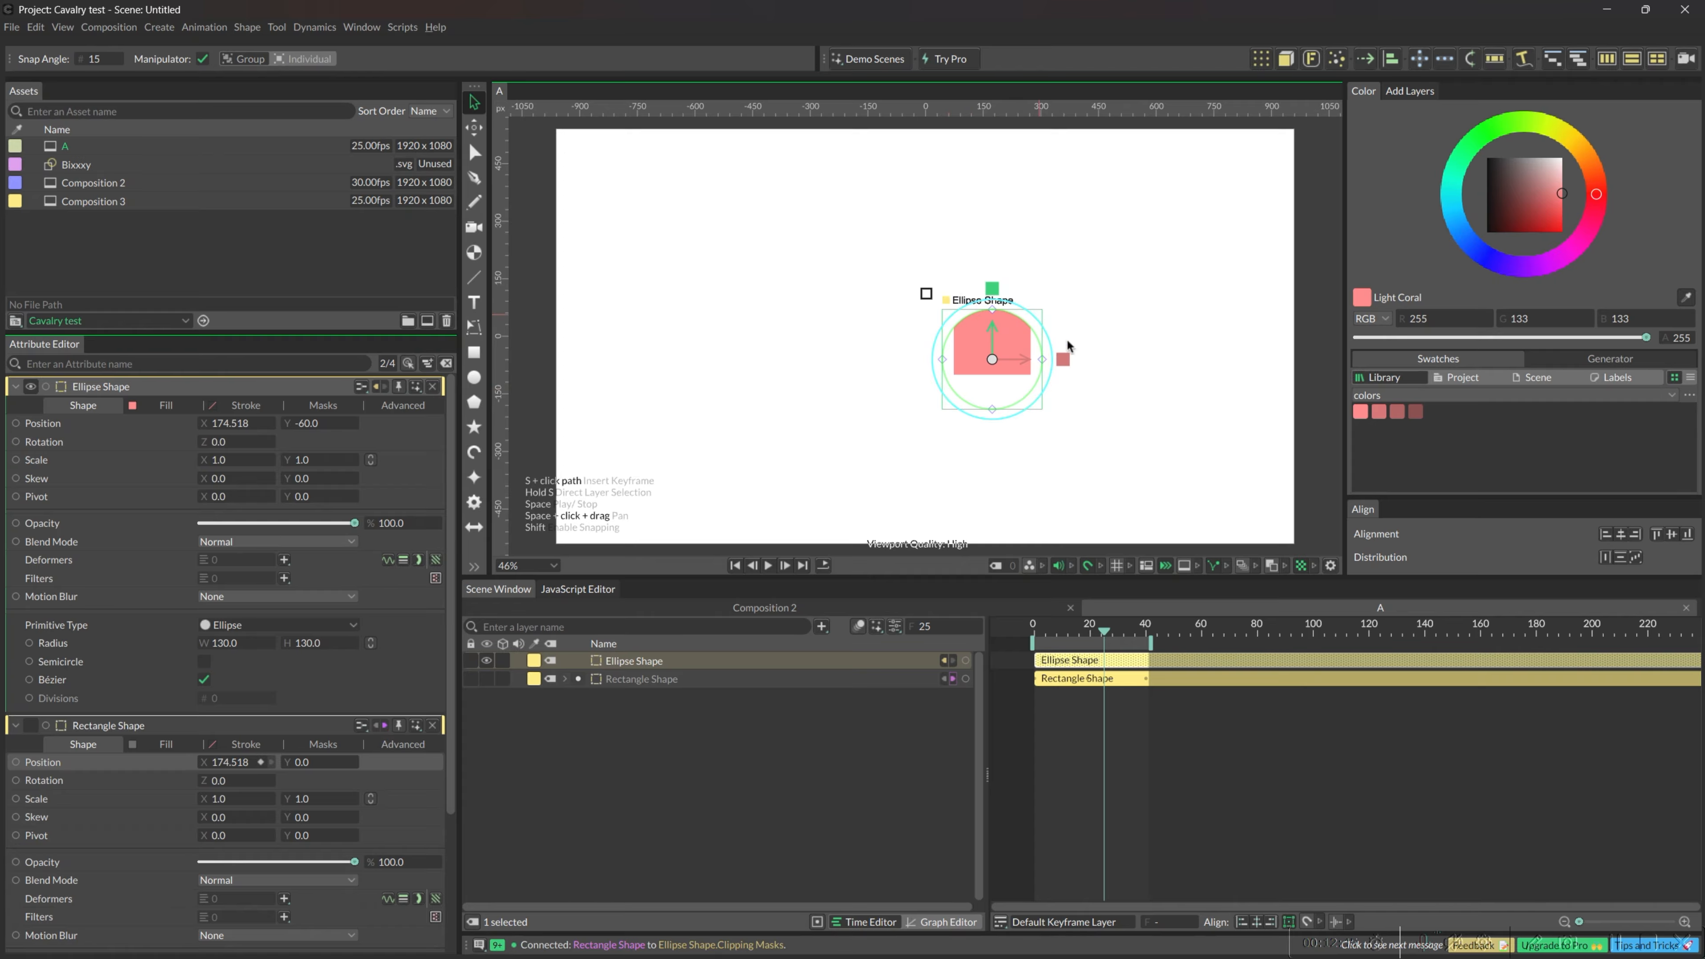
{"action": "left_click", "coordinate": [1134, 742]}
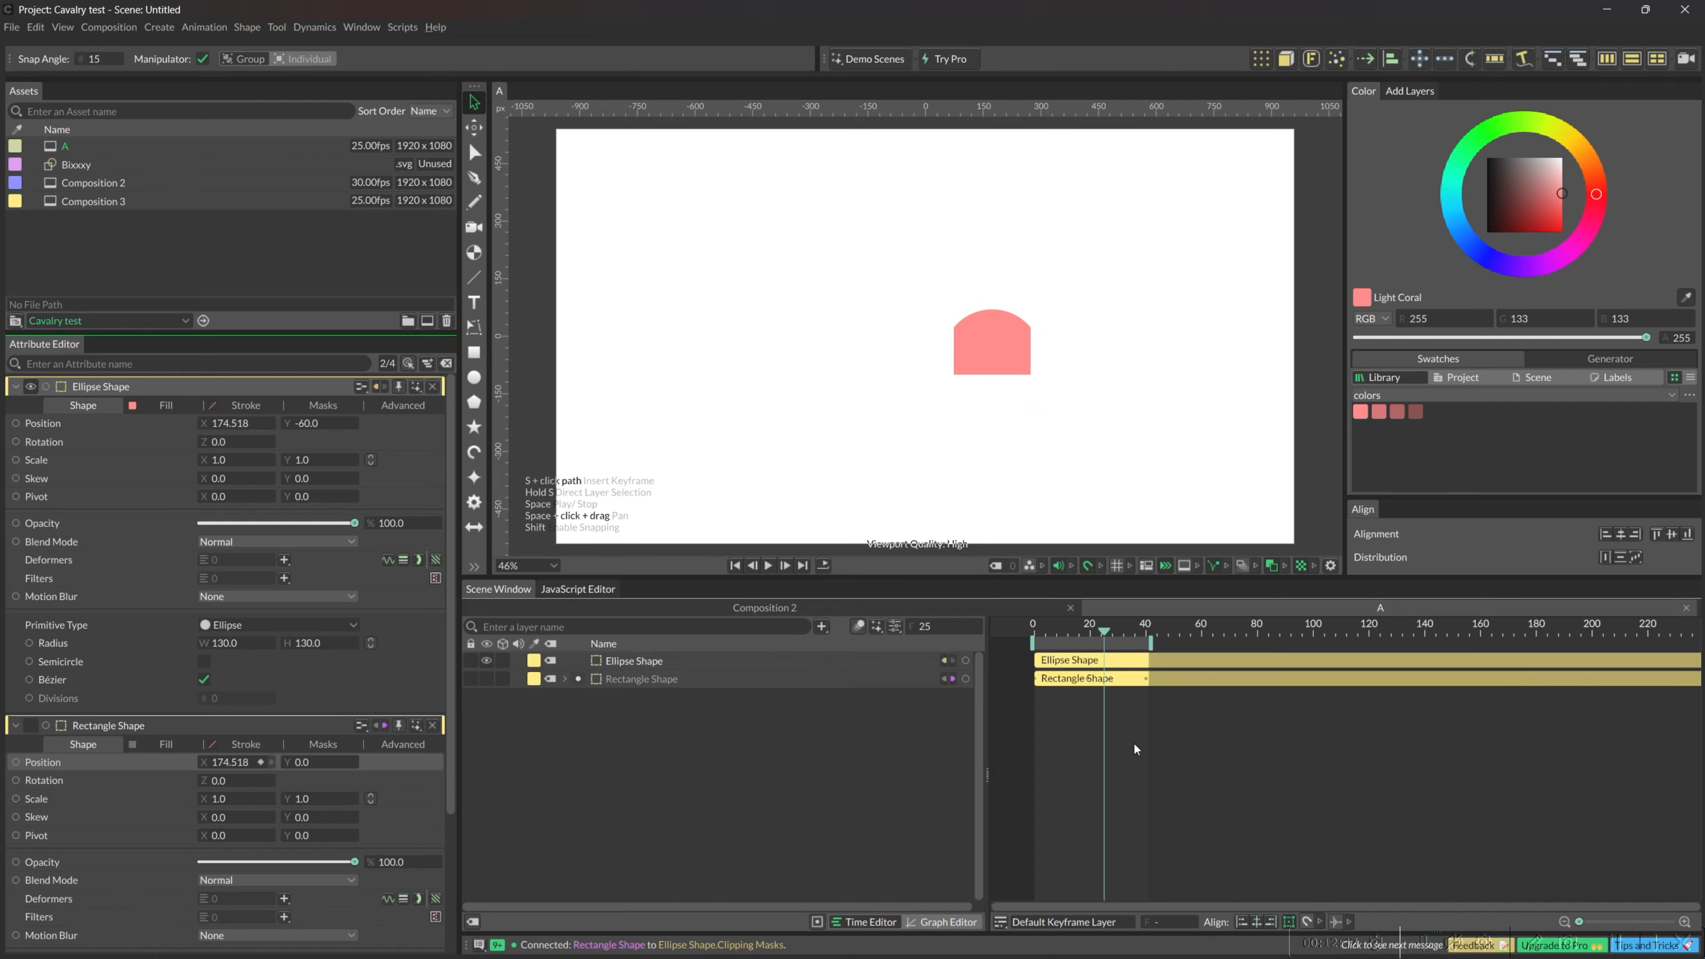
{"action": "left_click", "coordinate": [1270, 566]}
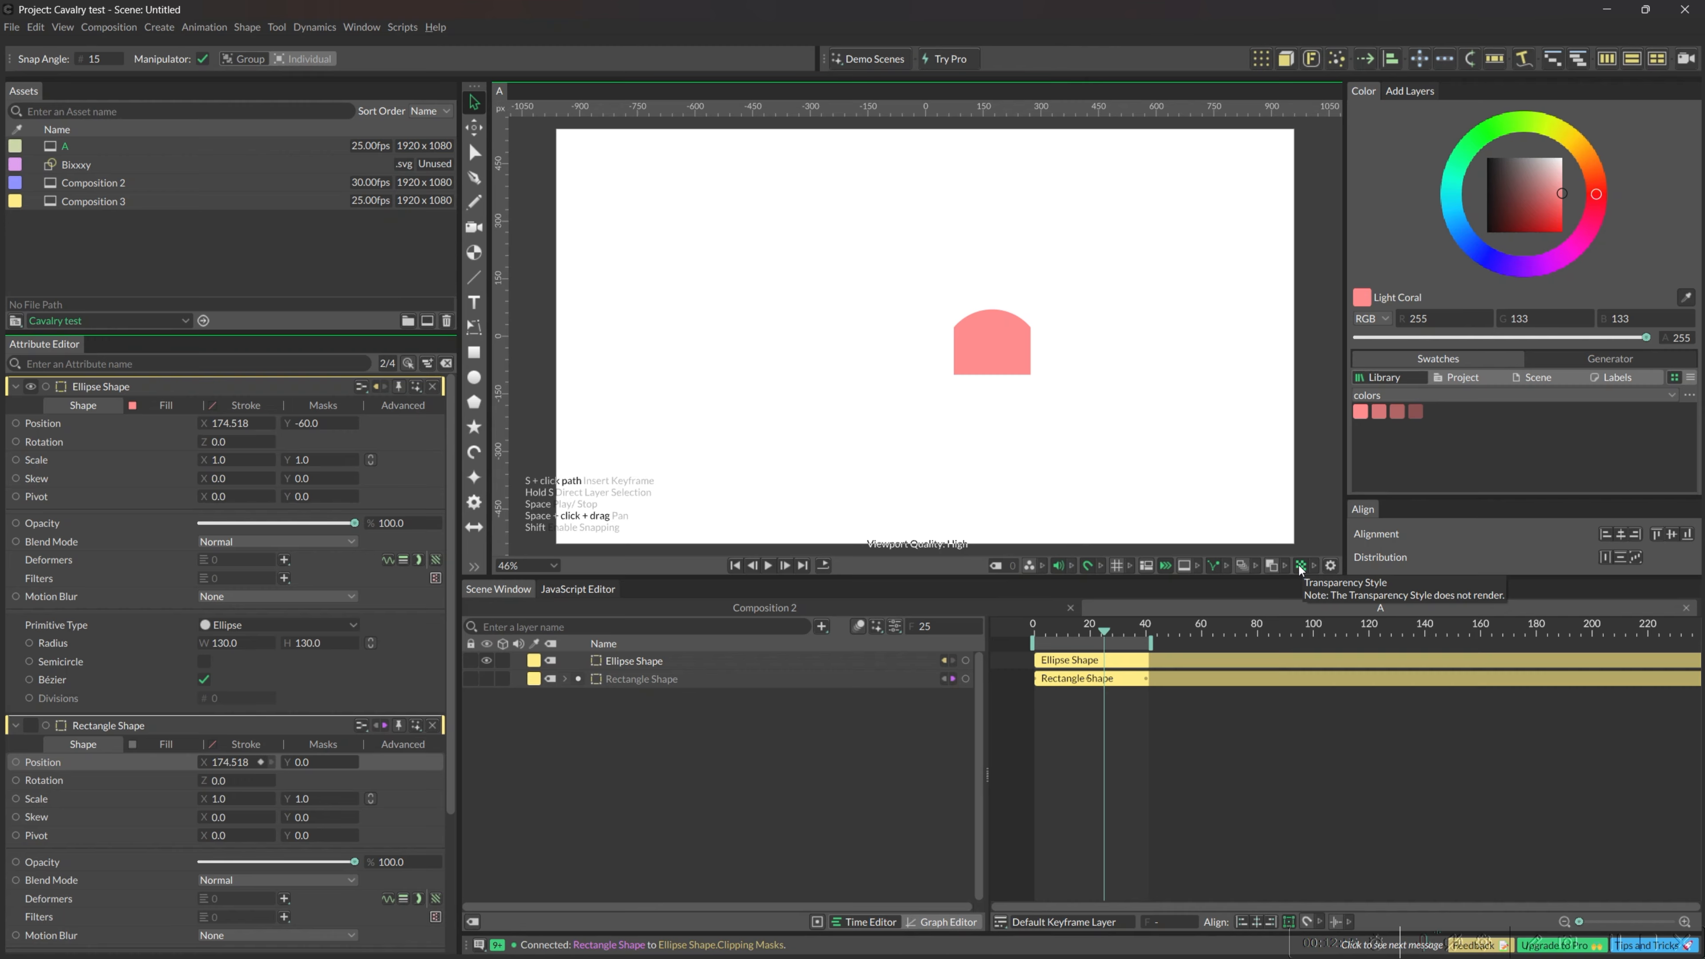
{"action": "left_click", "coordinate": [1298, 565]}
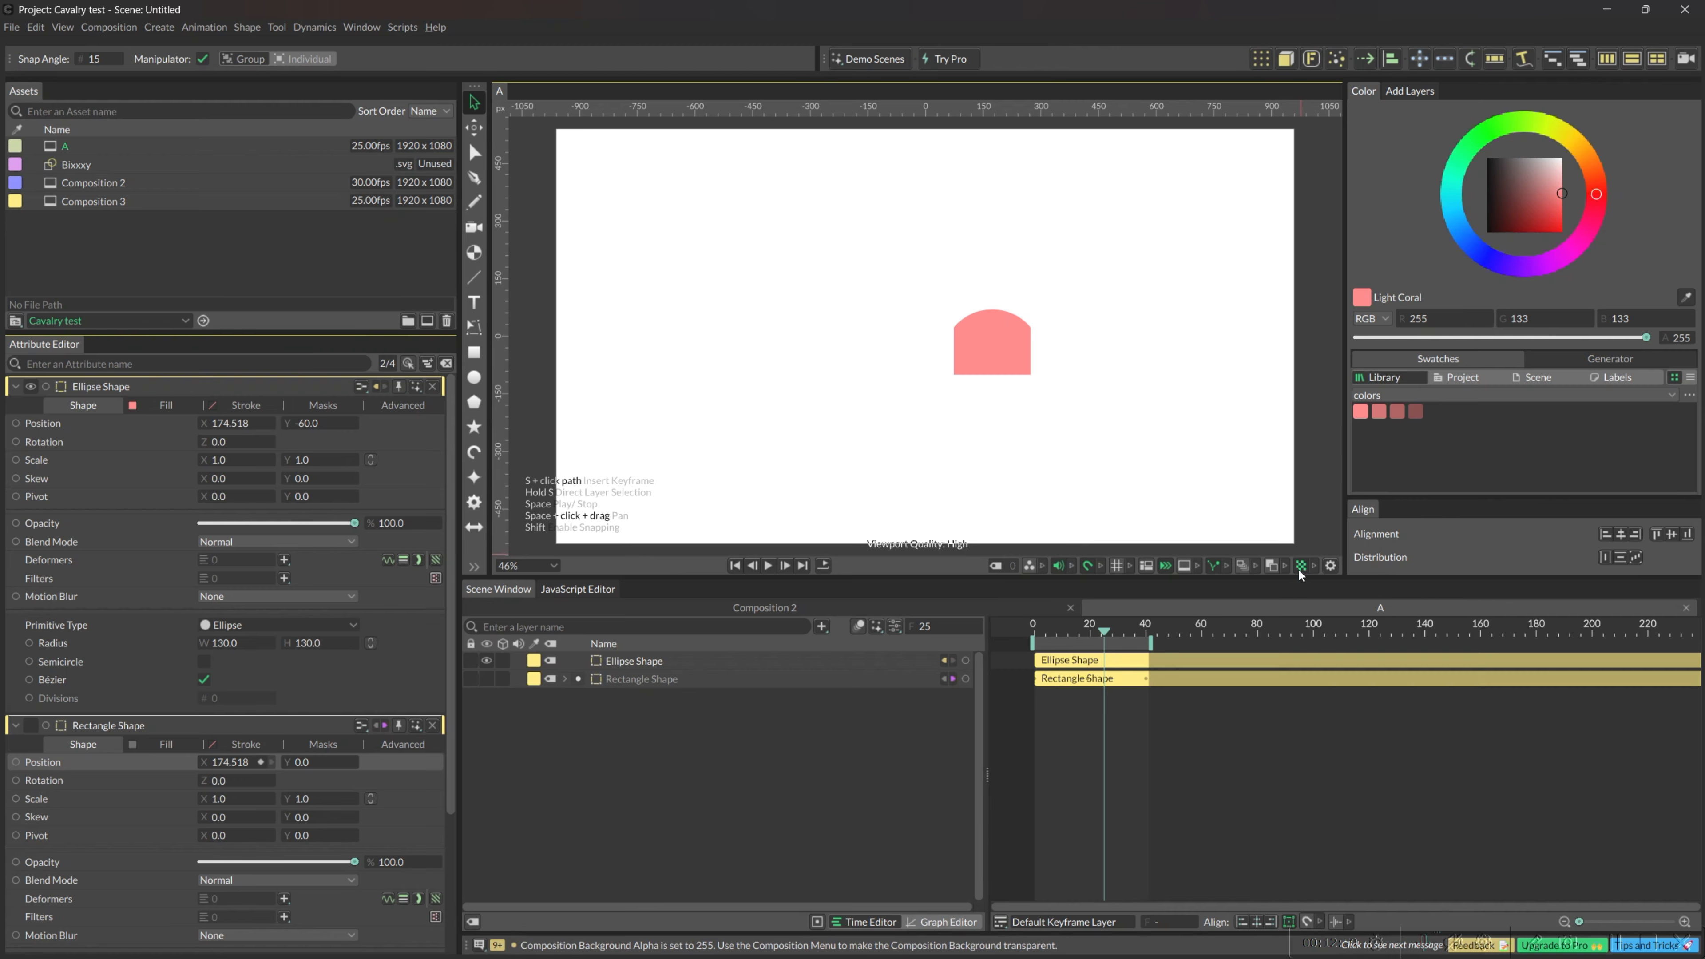
{"action": "left_click", "coordinate": [1315, 565]}
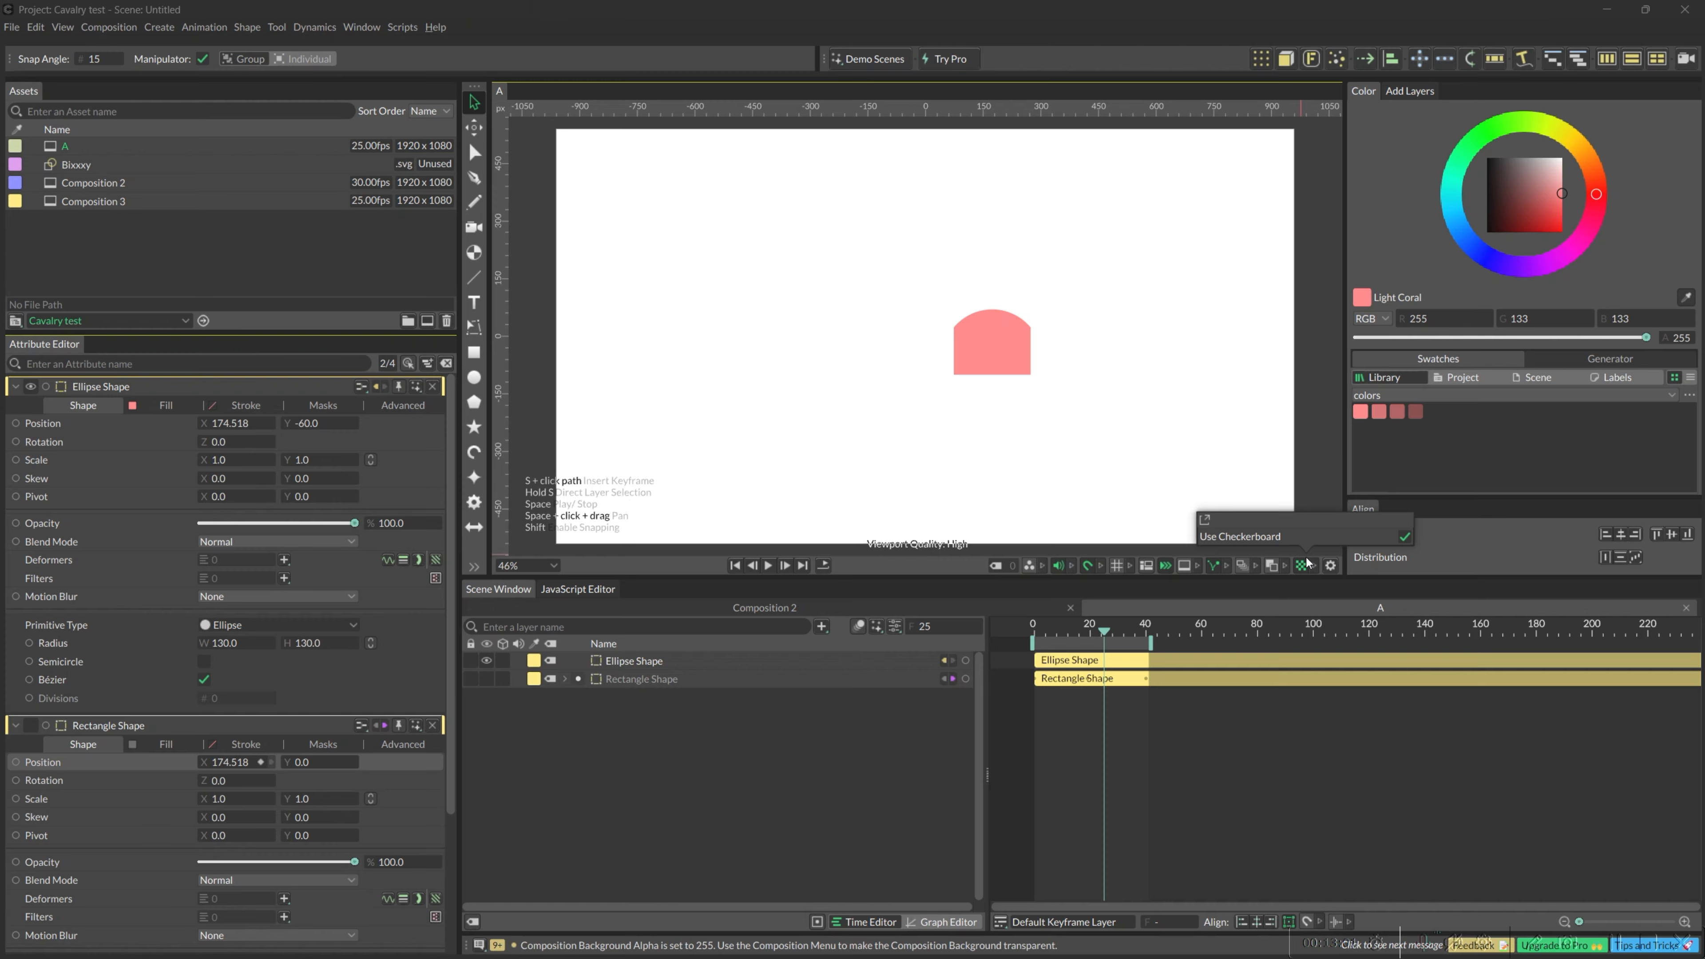
{"action": "left_click", "coordinate": [1297, 566]}
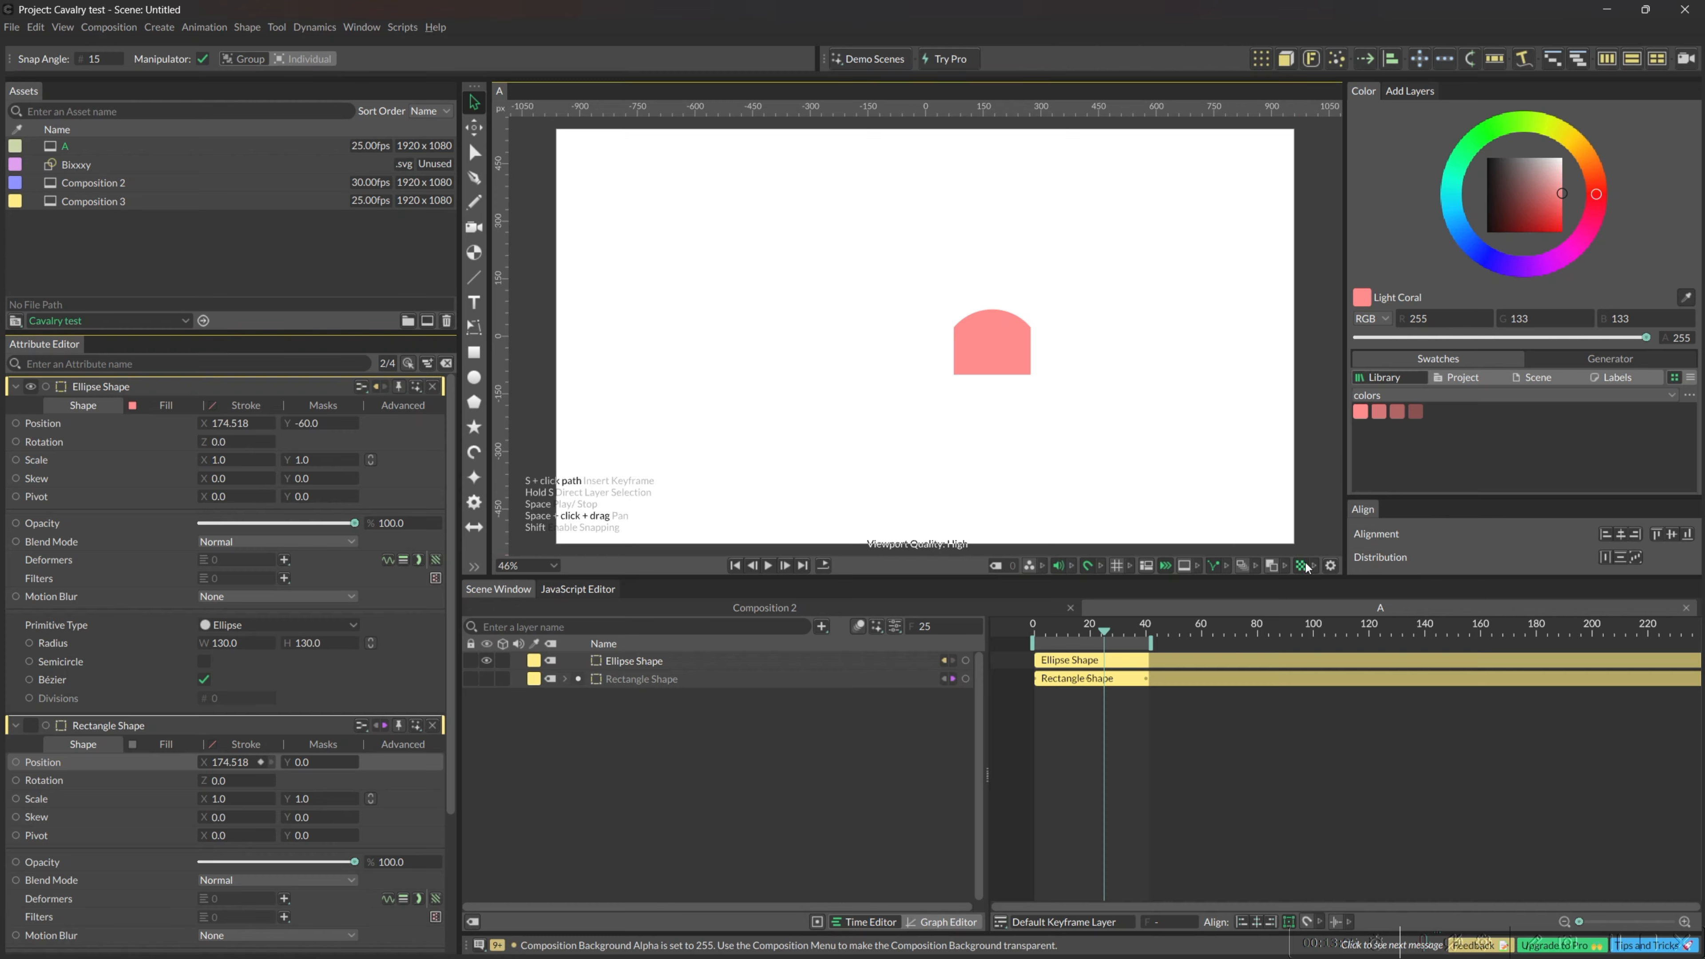
Review the Viewport Quality choices, keep High and enable Draw Debug Information in the viewport settings
{"action": "left_click", "coordinate": [1331, 566]}
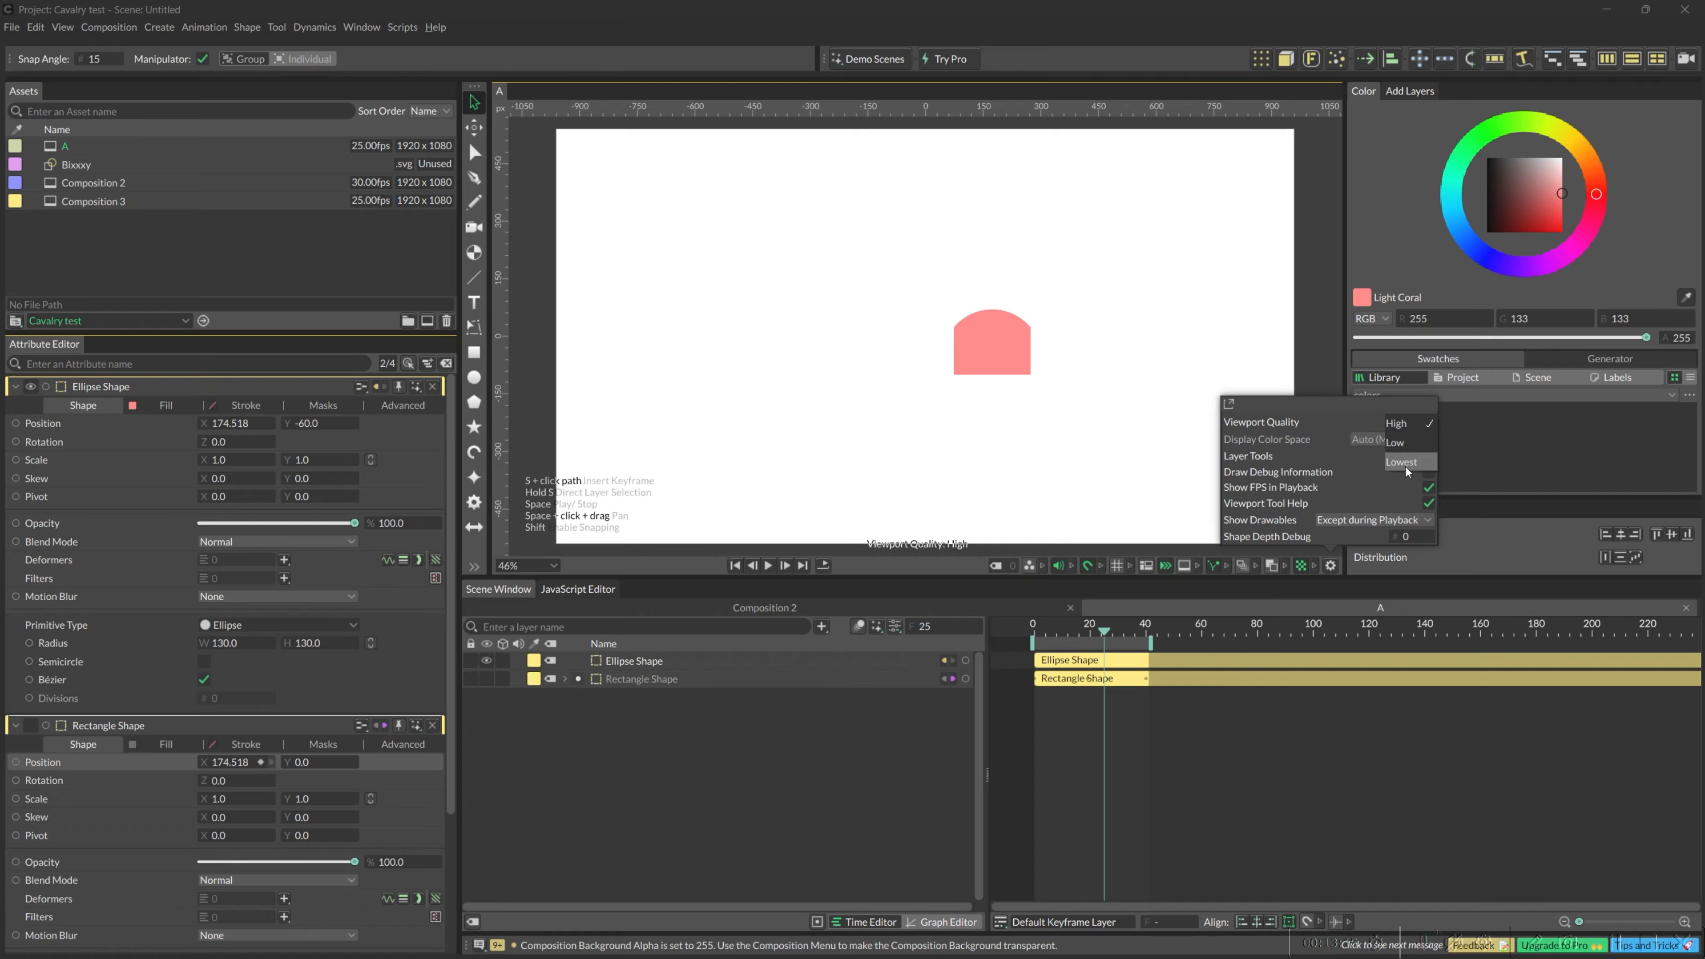
{"action": "left_click", "coordinate": [1324, 400]}
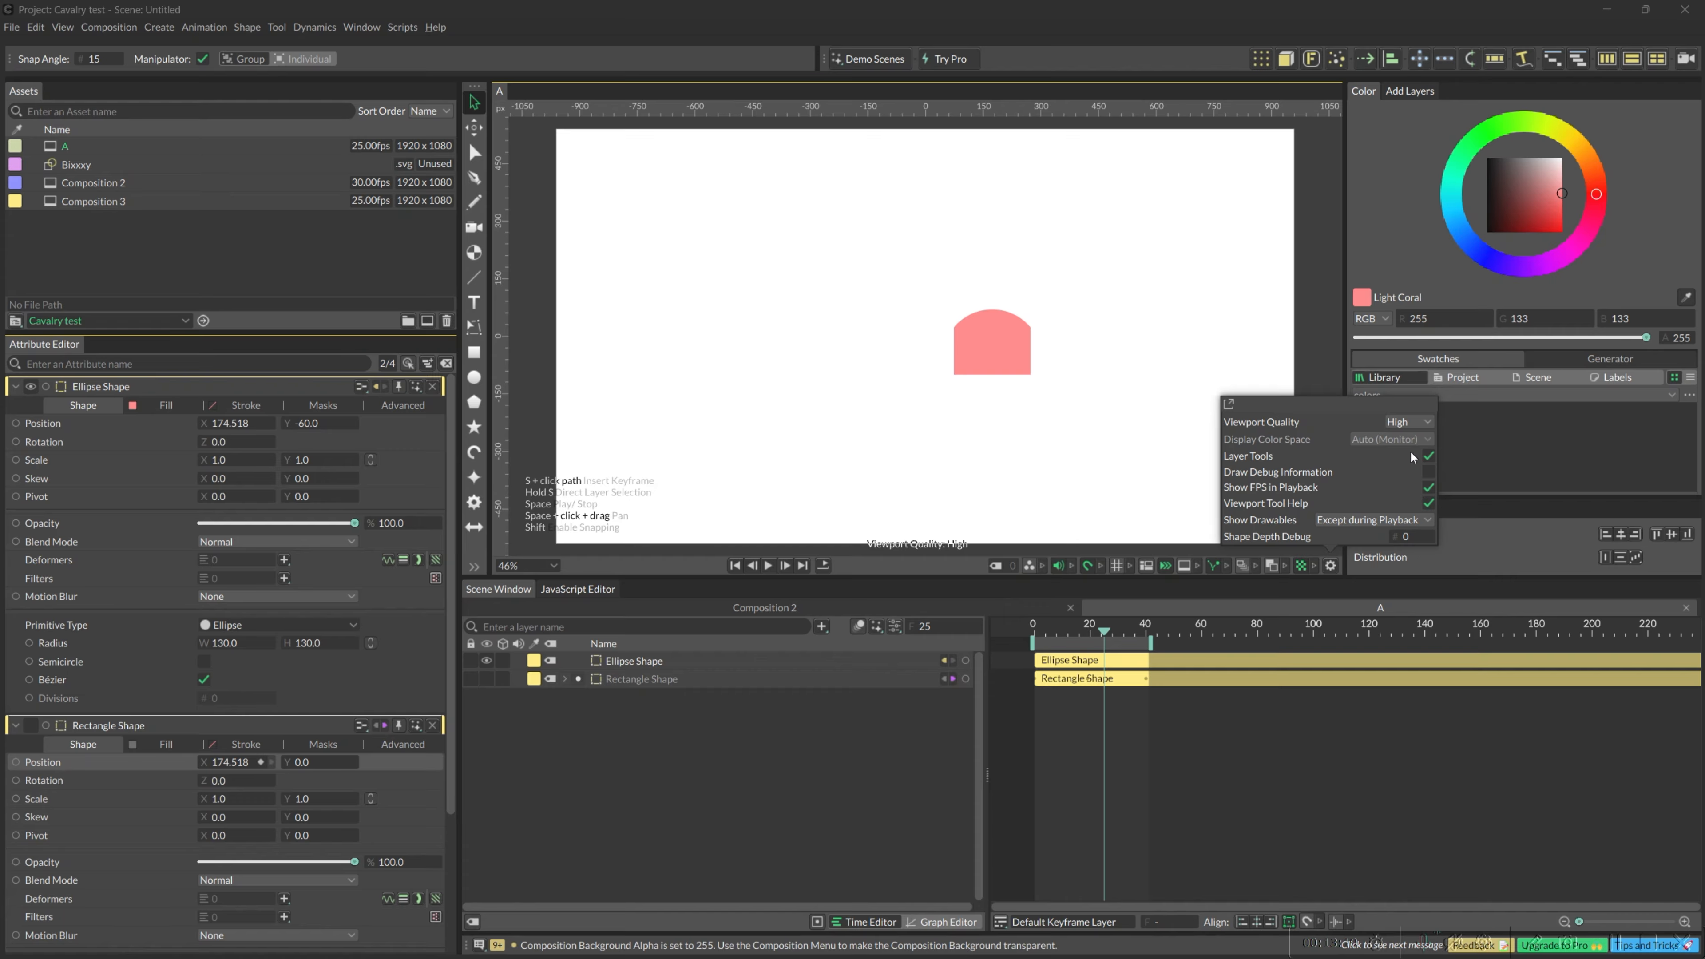
{"action": "left_click", "coordinate": [1431, 456]}
{"action": "left_click", "coordinate": [680, 660]}
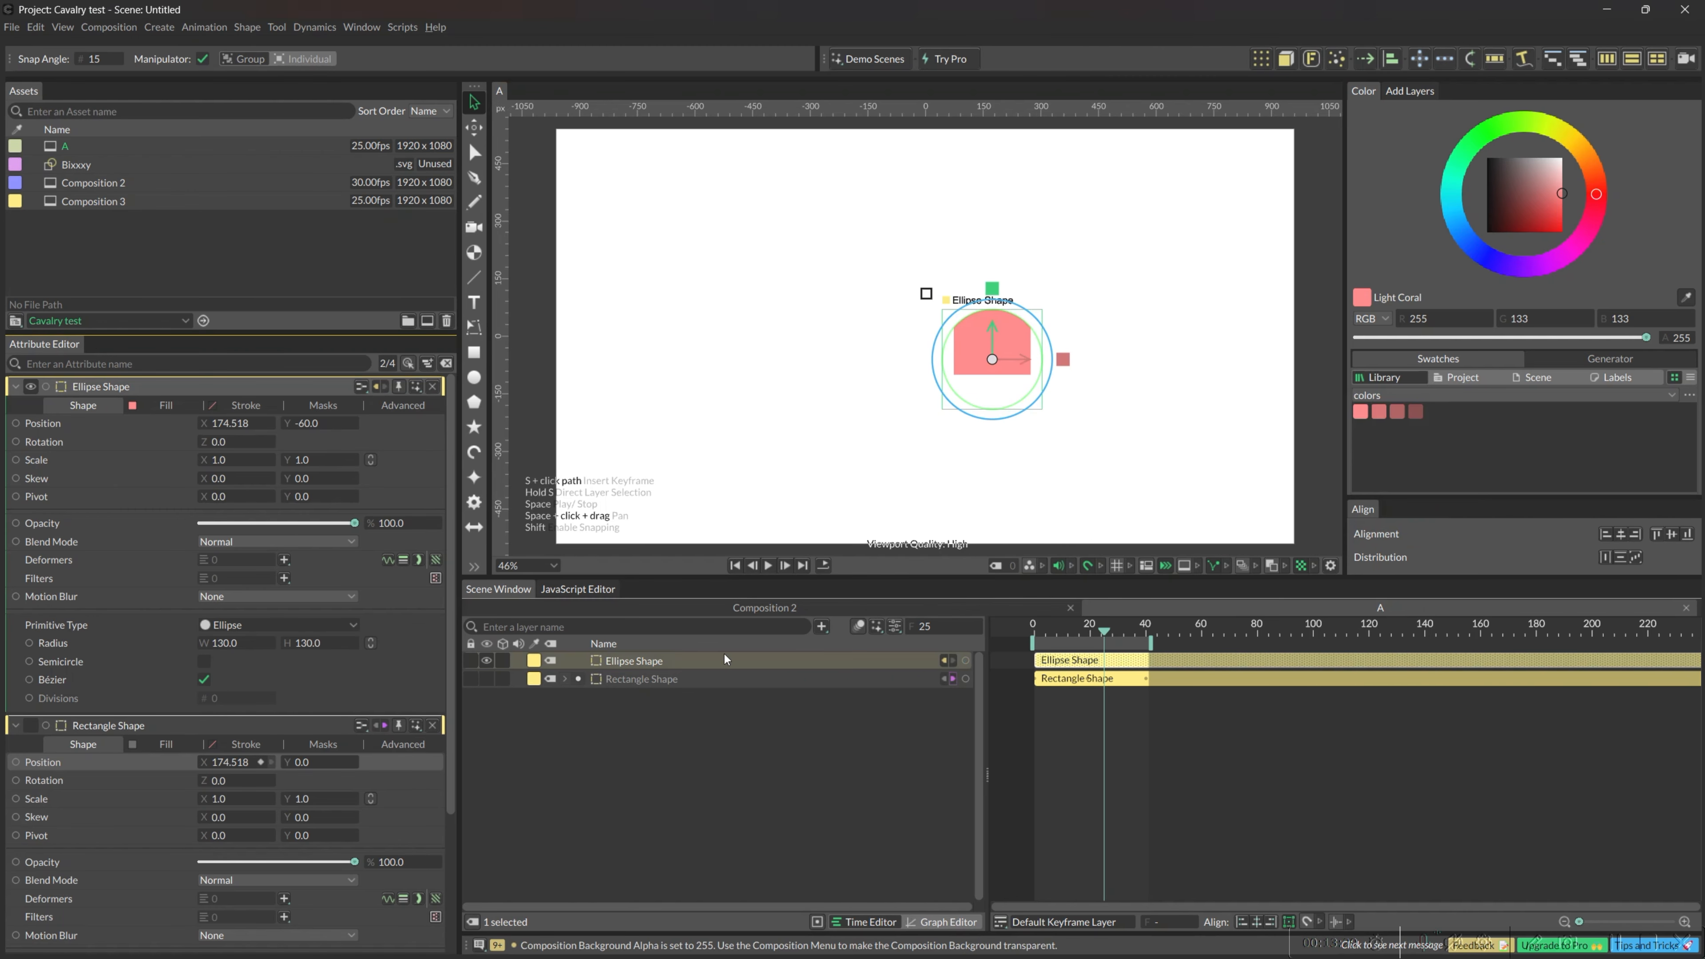
{"action": "left_click", "coordinate": [694, 709]}
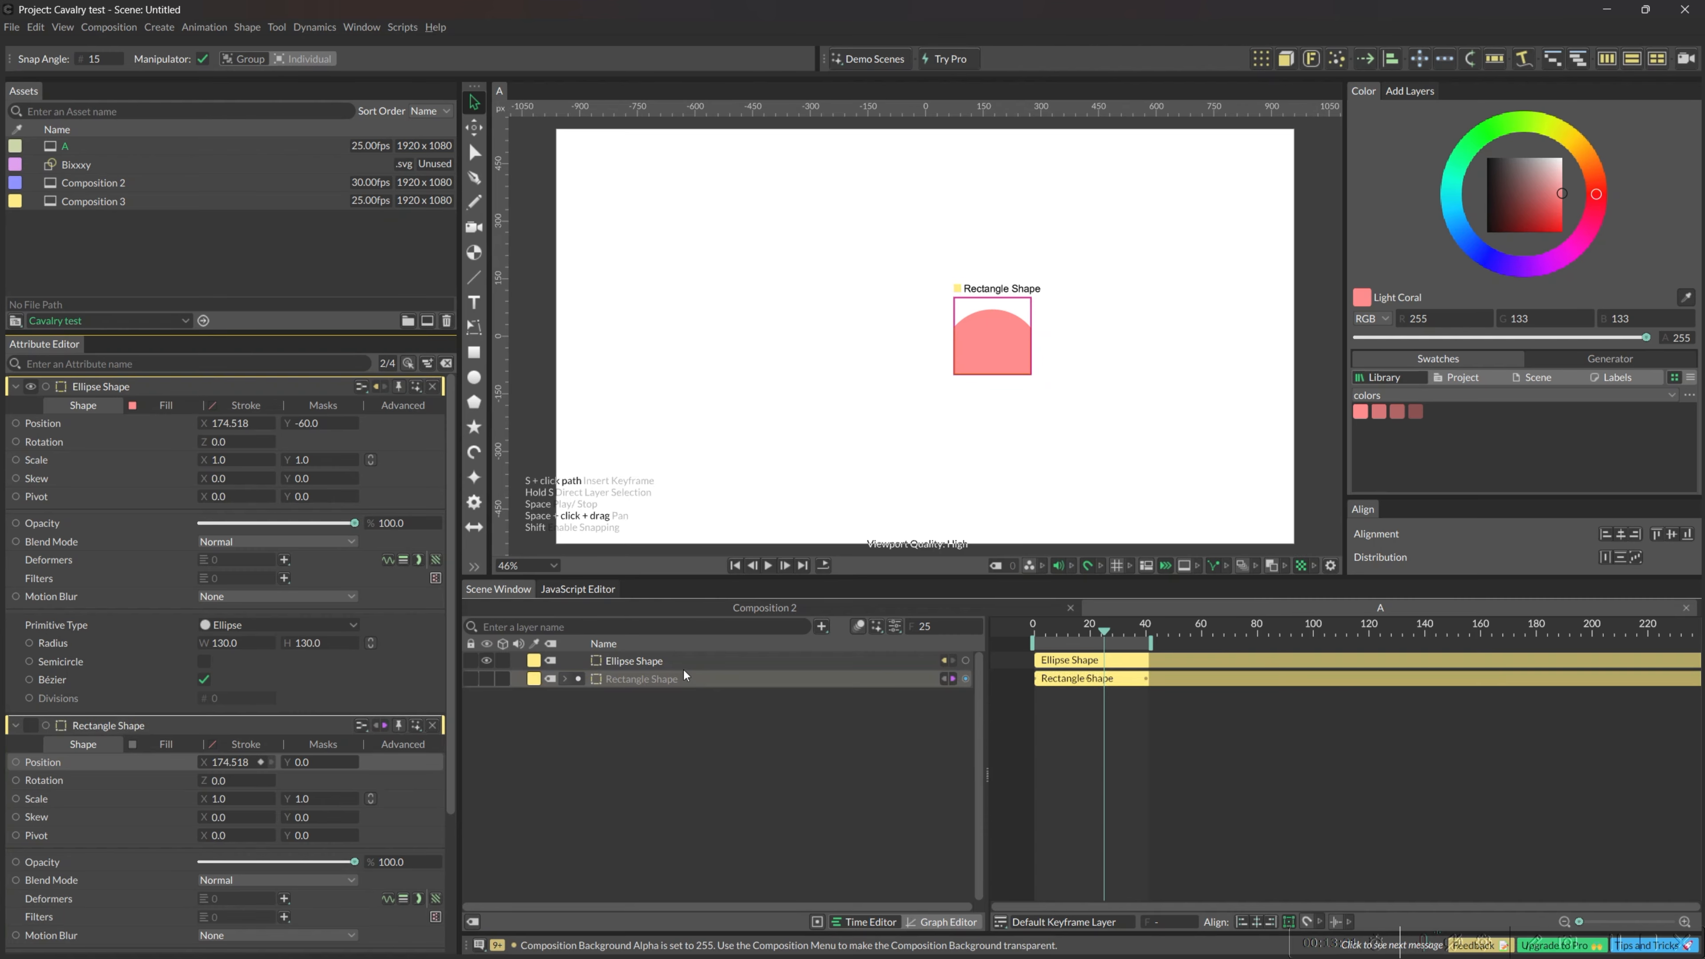
Delete the Rectangle Shape that masks the ellipse and select the Ellipse Shape
{"action": "left_click", "coordinate": [666, 676]}
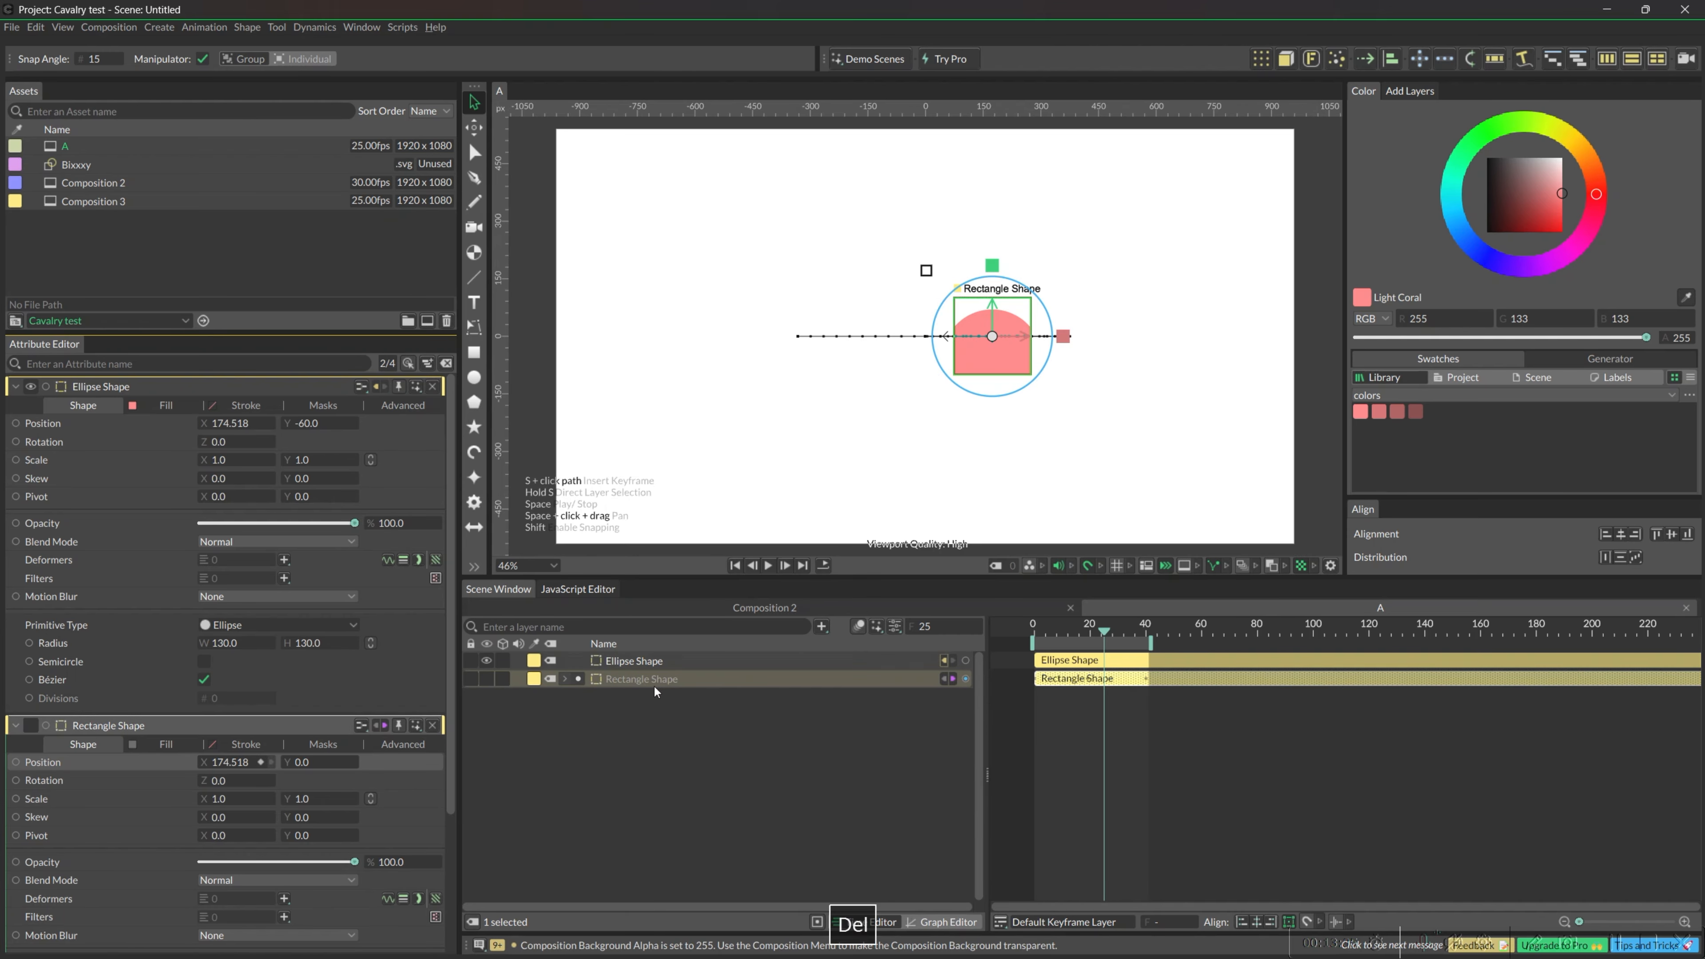
{"action": "key", "text": "Delete"}
{"action": "left_click", "coordinate": [625, 663]}
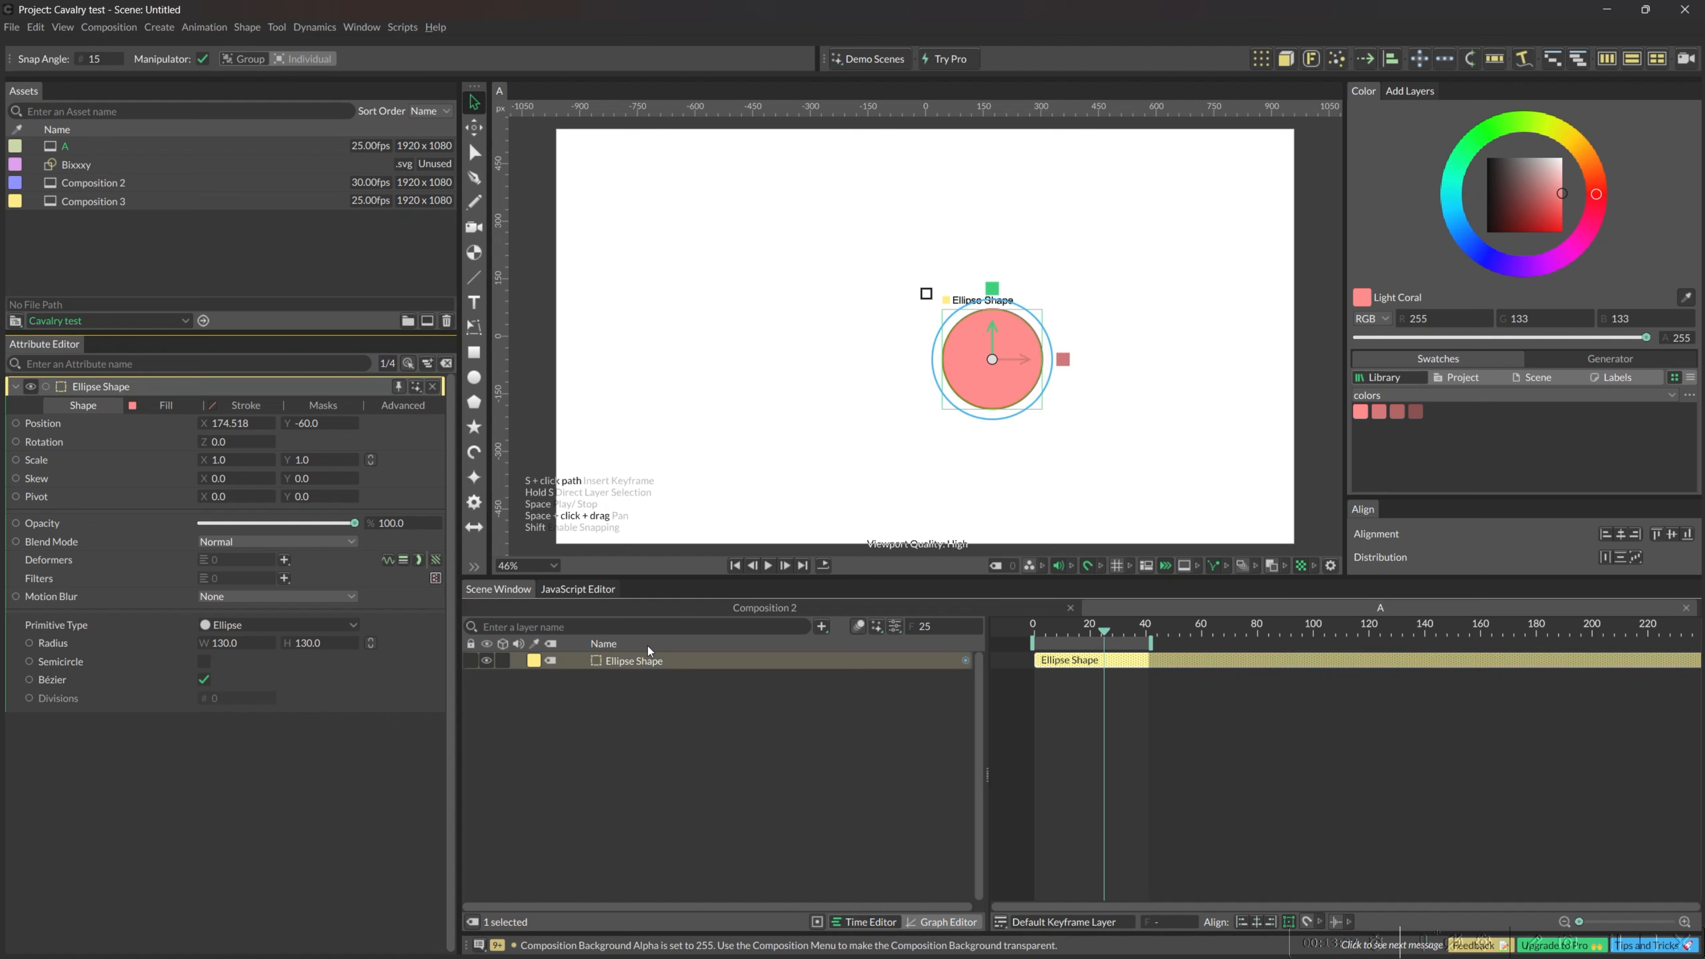
Undo a trial reduction of the Ellipse Shape's X scale to 0.67 and scale it uniformly to 0.41
{"action": "key", "text": "s"}
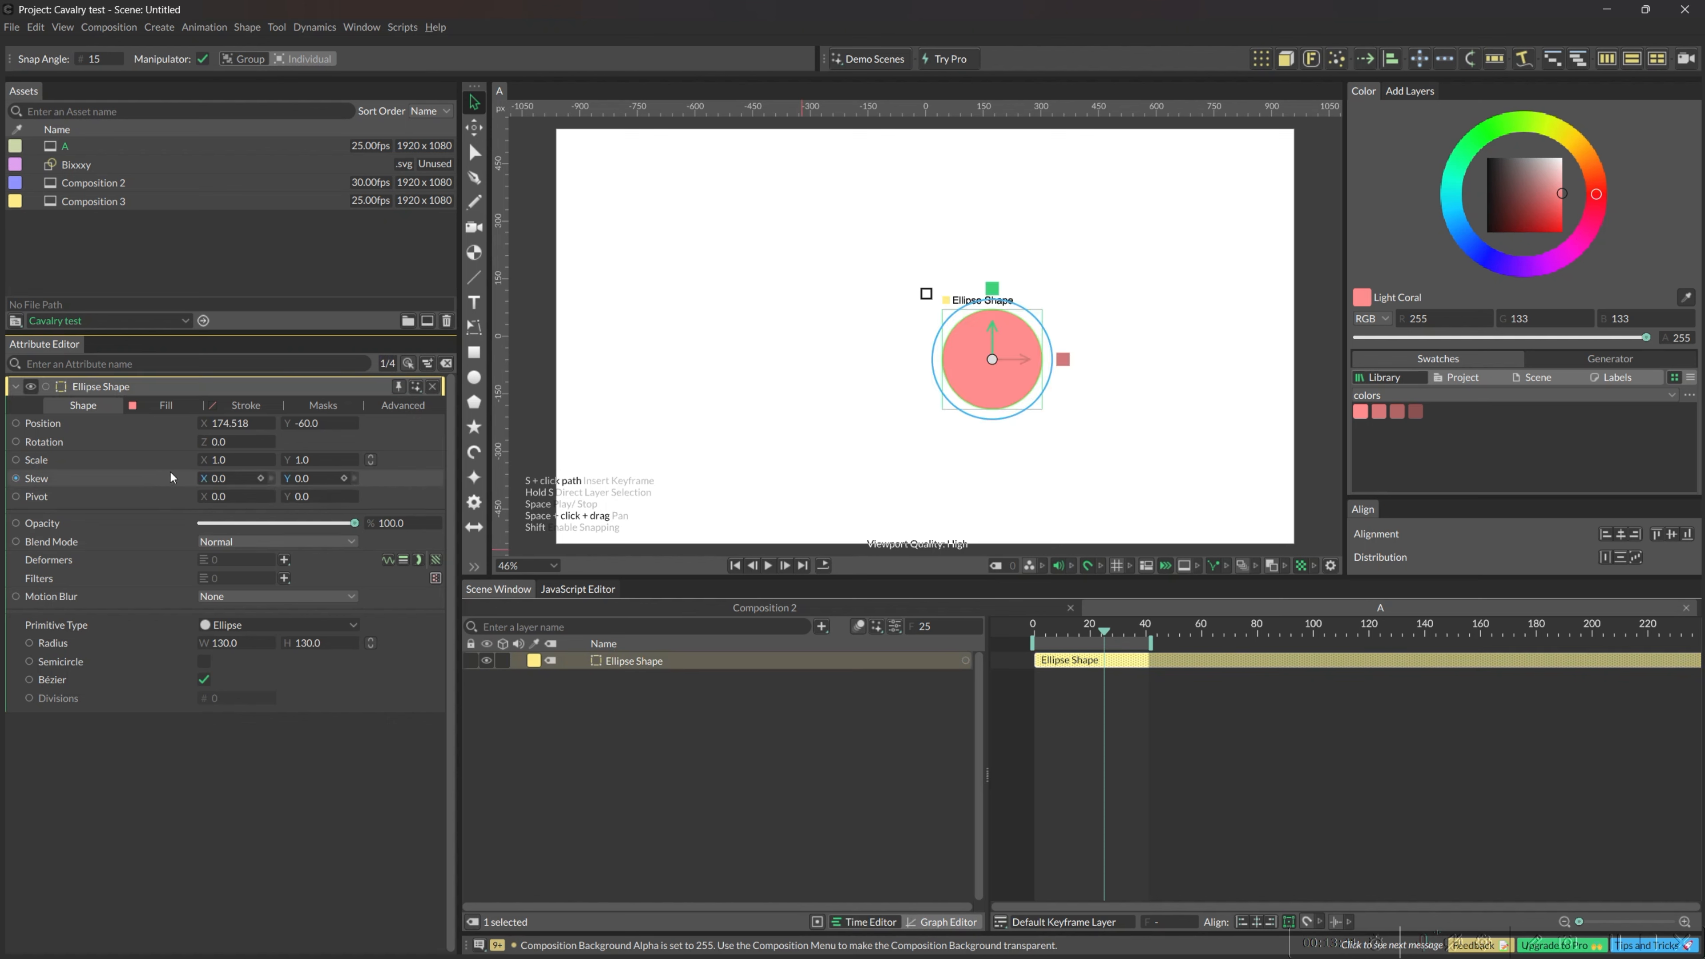
{"action": "left_click_drag", "start_coordinate": [213, 469], "coordinate": [205, 470]}
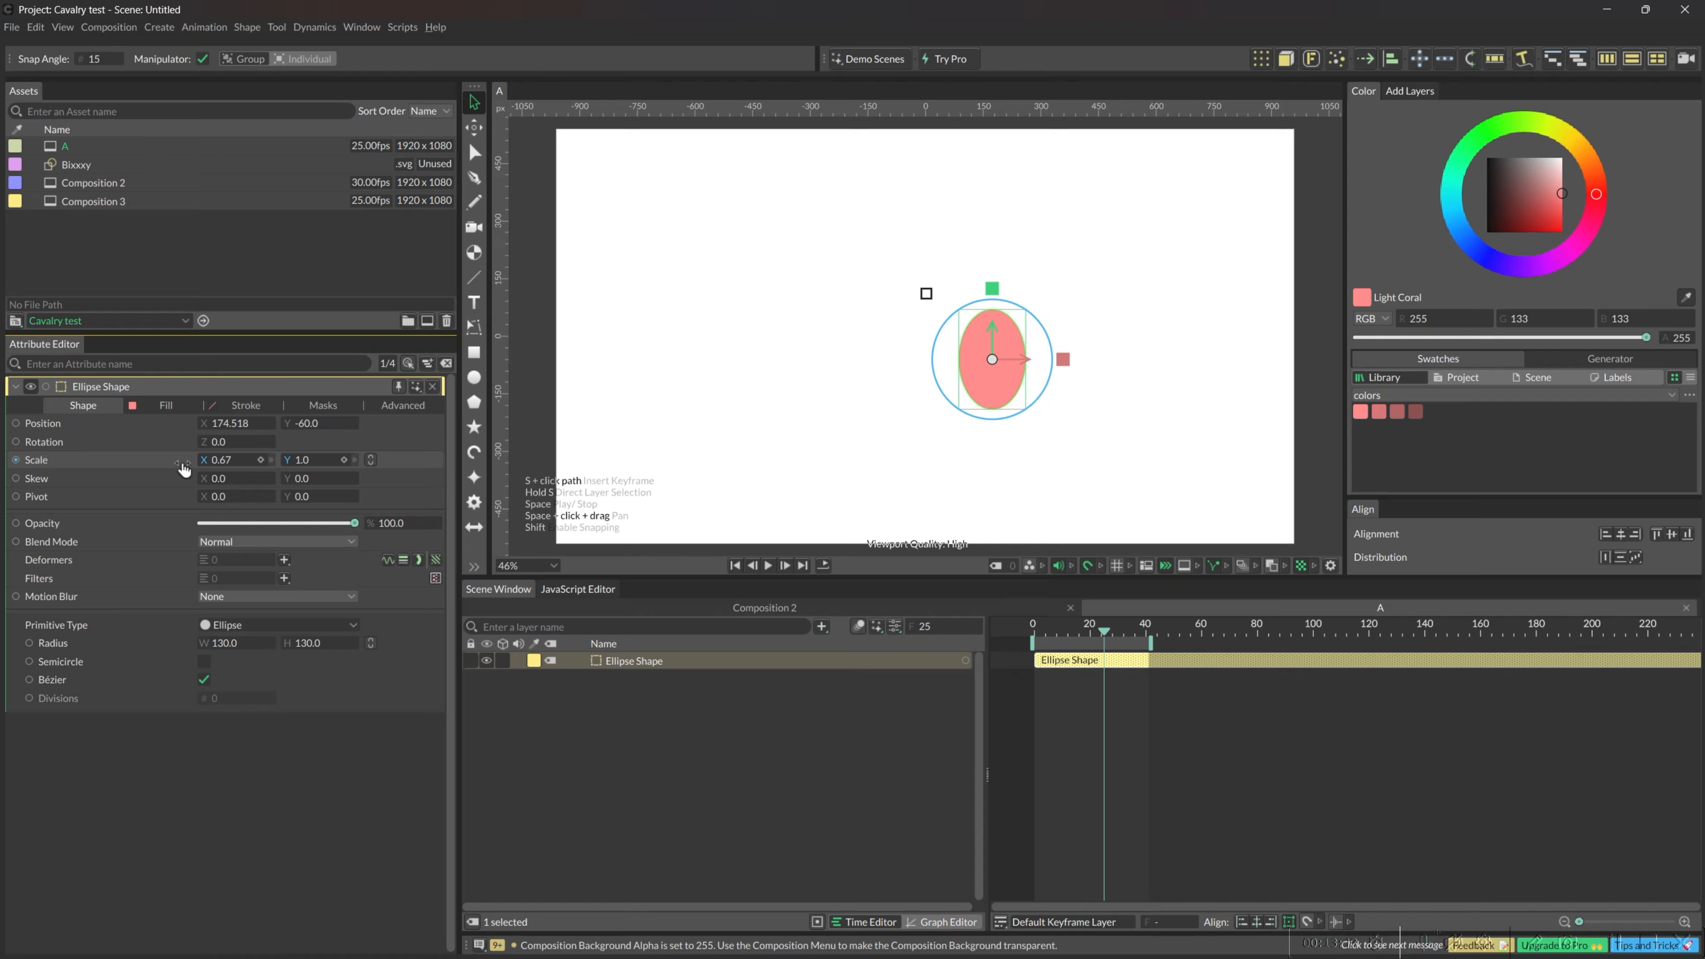
{"action": "key", "text": "ctrl+z"}
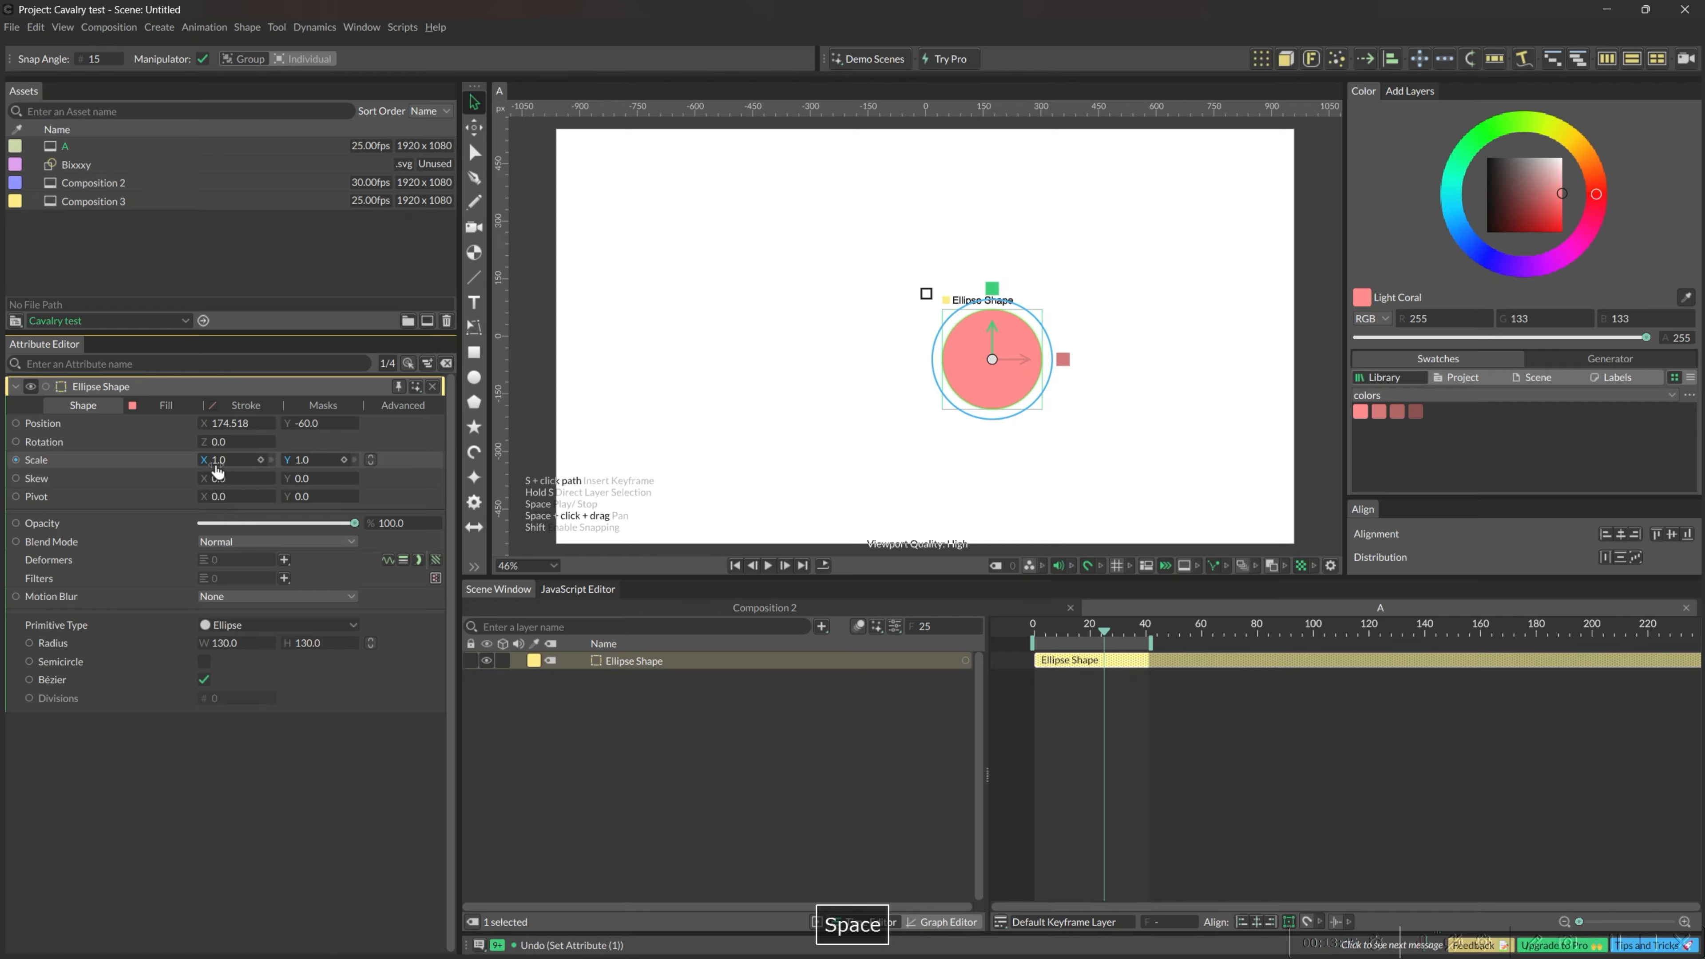
{"action": "left_click_drag", "start_coordinate": [217, 461], "coordinate": [159, 464]}
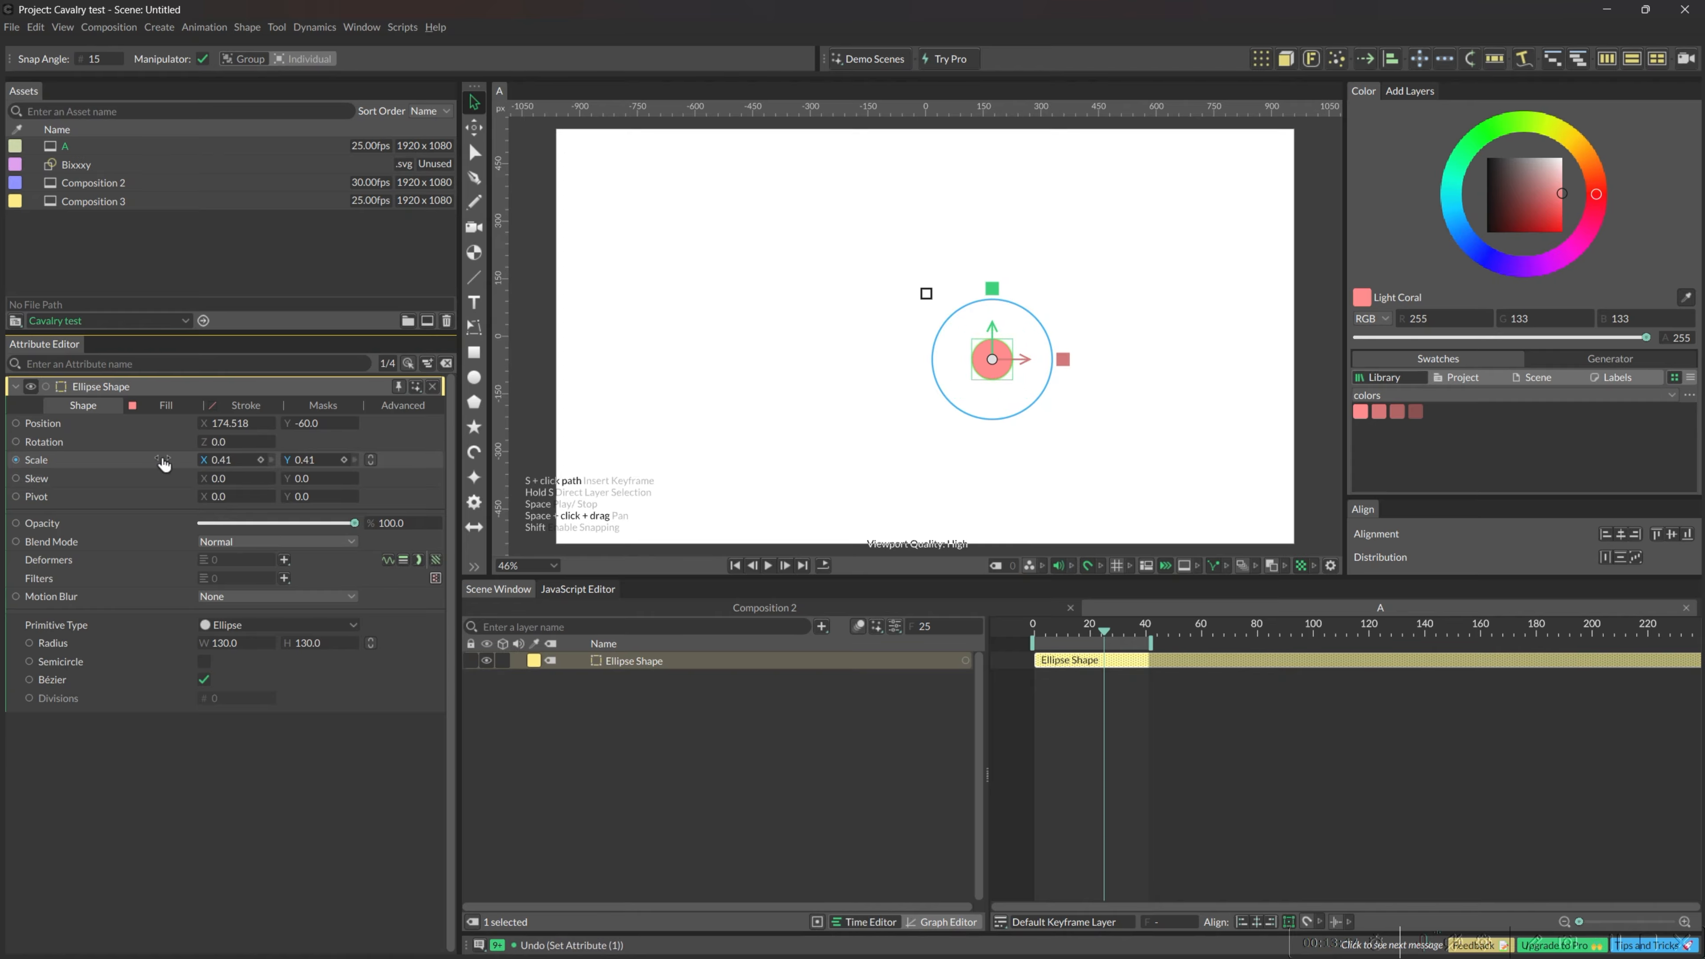
Add a Duplicator to the Ellipse Shape and set its grid size to 710 wide by 610 high
{"action": "left_click", "coordinate": [1261, 59]}
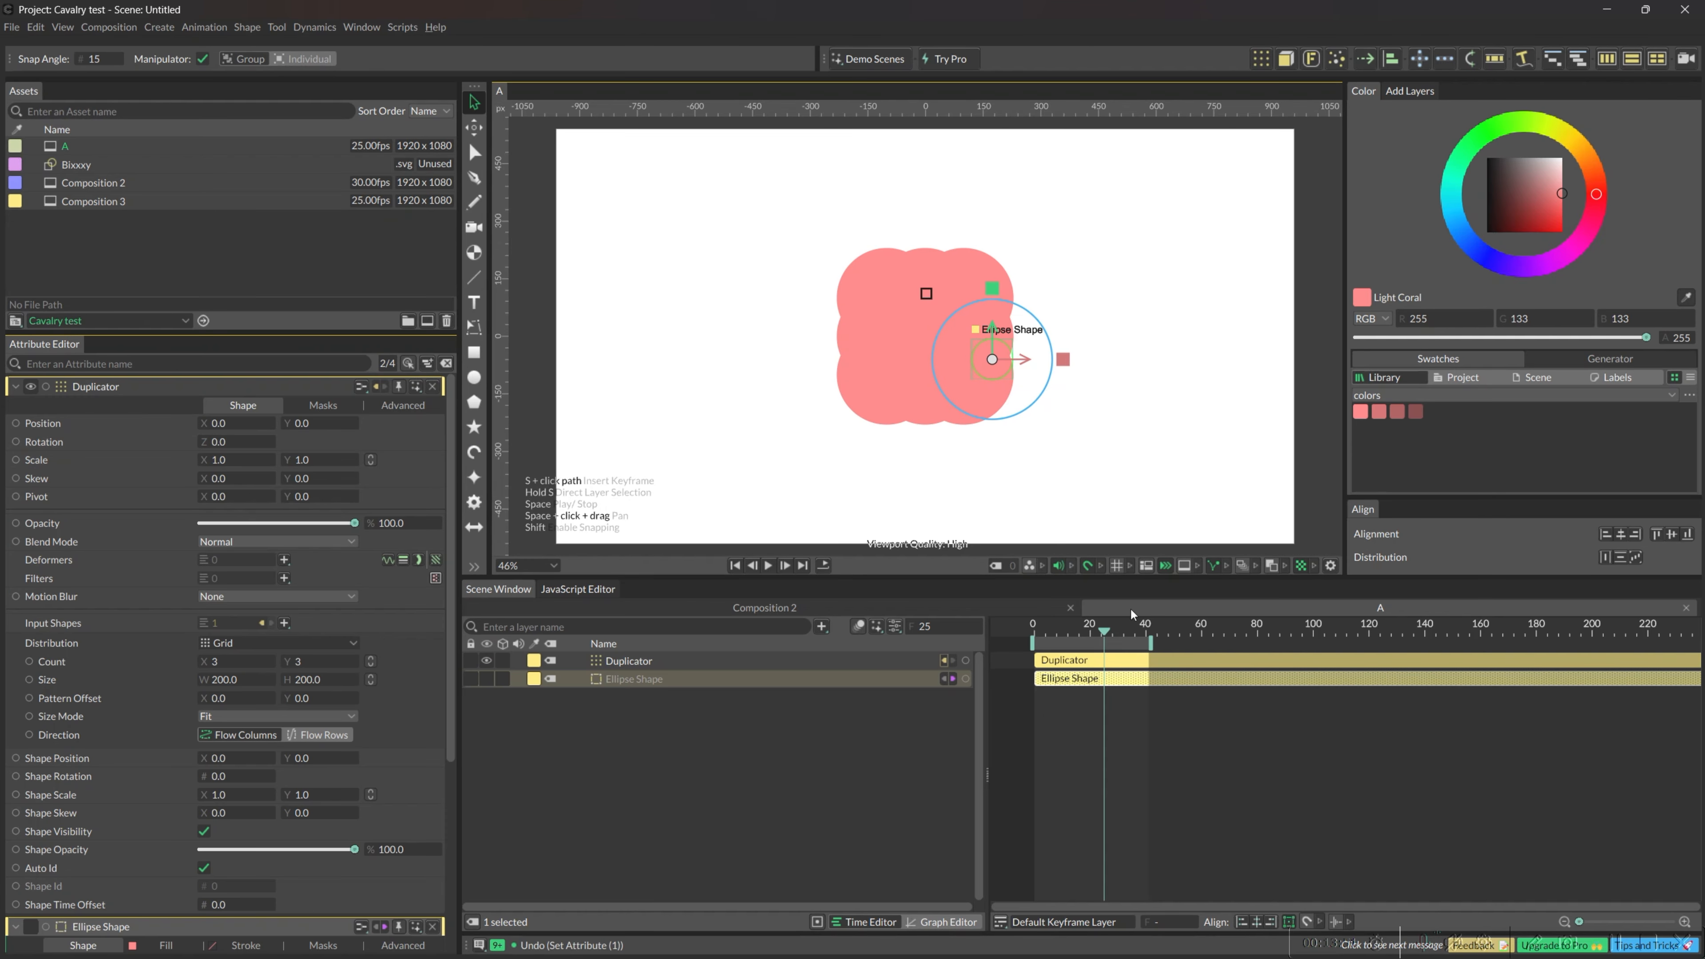
{"action": "left_click", "coordinate": [580, 661]}
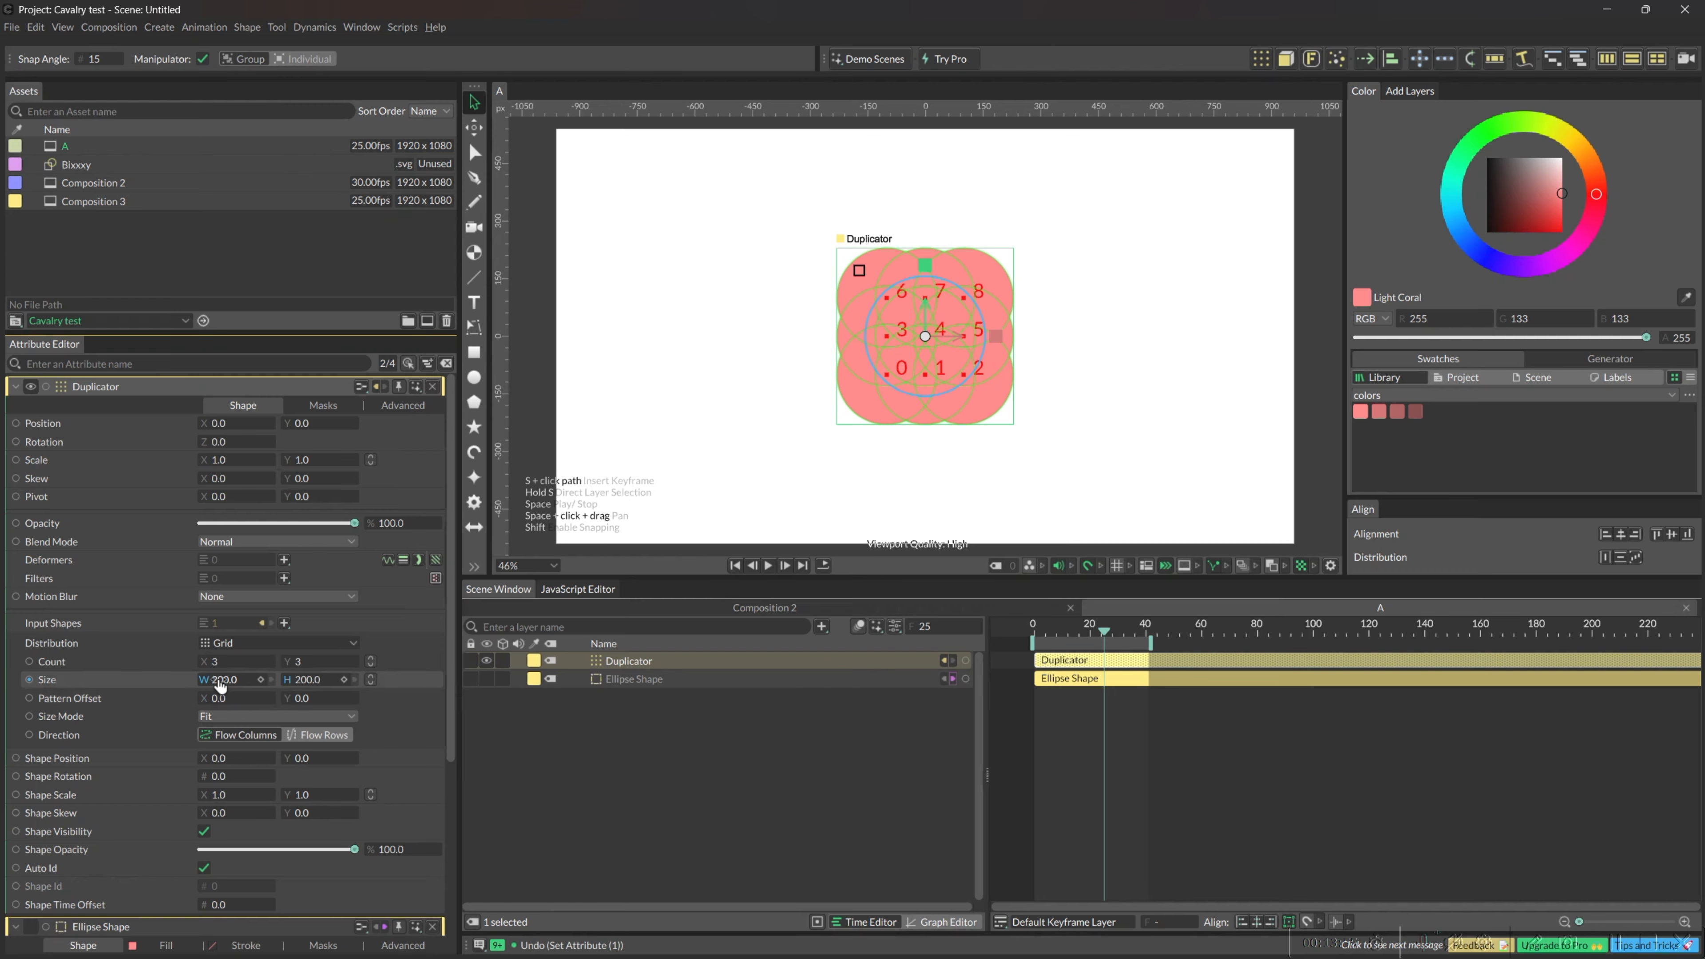
{"action": "left_click_drag", "start_coordinate": [221, 679], "coordinate": [818, 570]}
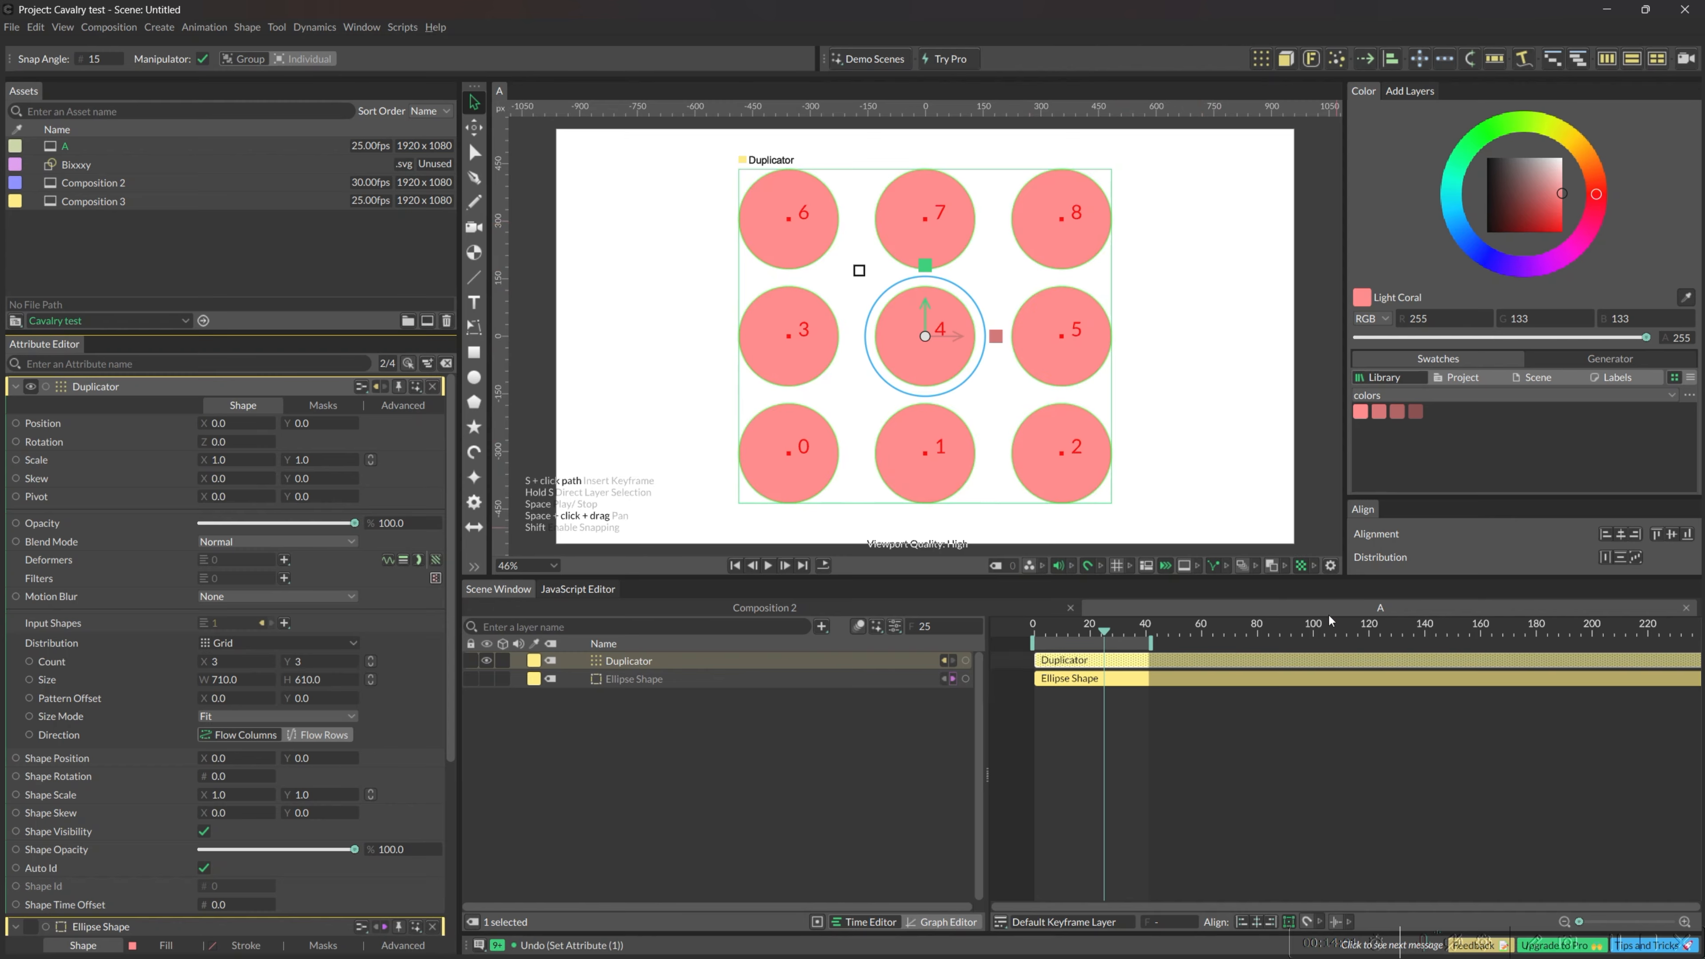
Toggle Draw Debug Information off and on to compare the Duplicator's viewport overlay, and clear the selection
{"action": "left_click", "coordinate": [1330, 566]}
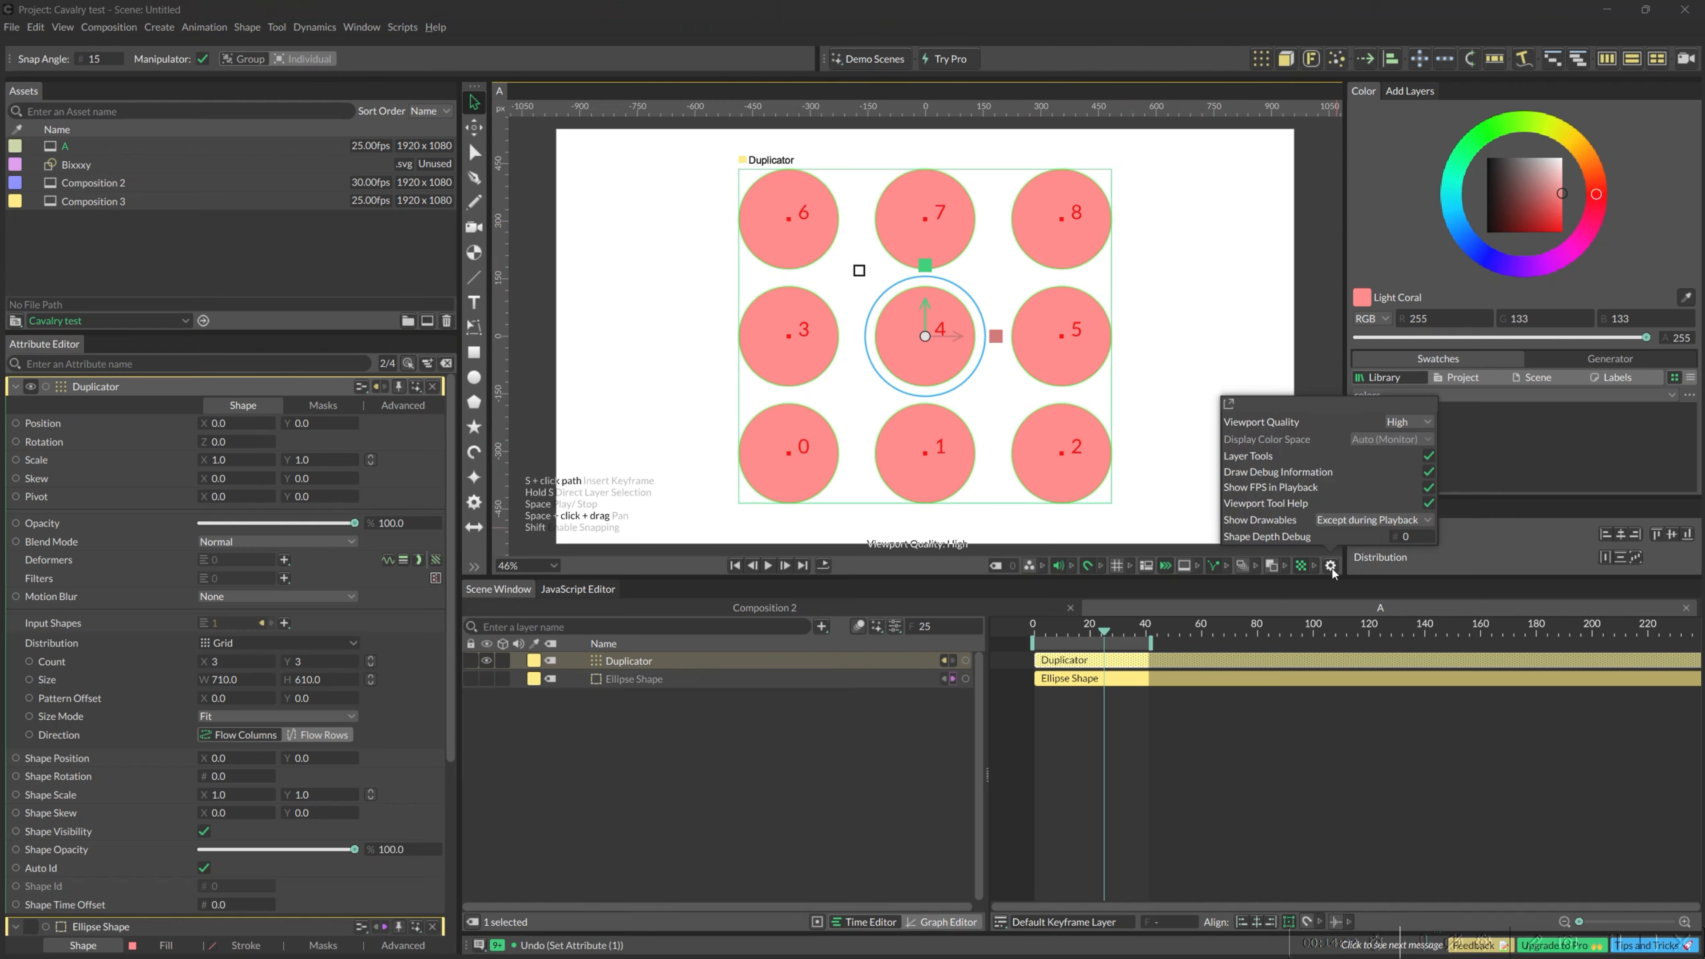
{"action": "left_click", "coordinate": [1429, 472]}
{"action": "left_click", "coordinate": [1430, 472]}
{"action": "left_click", "coordinate": [1429, 473]}
{"action": "left_click", "coordinate": [1429, 474]}
{"action": "left_click", "coordinate": [1294, 724]}
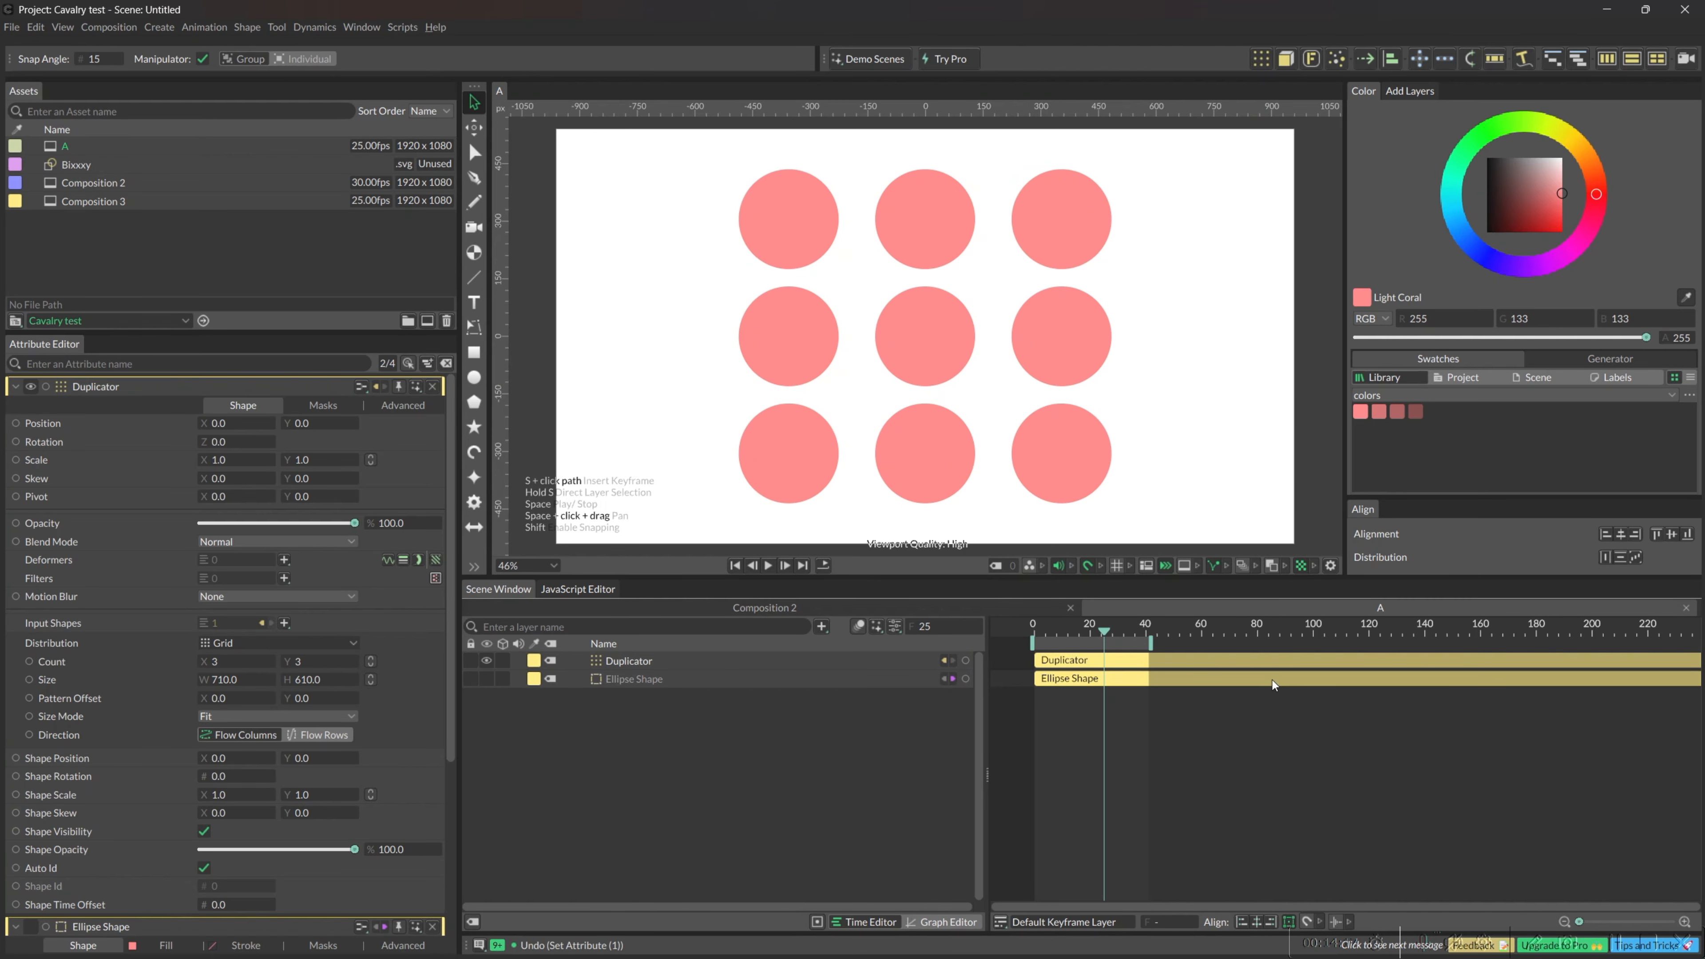
Open the settings of composition A and set its resolution width to 1080
{"action": "key", "text": "ctrl+k"}
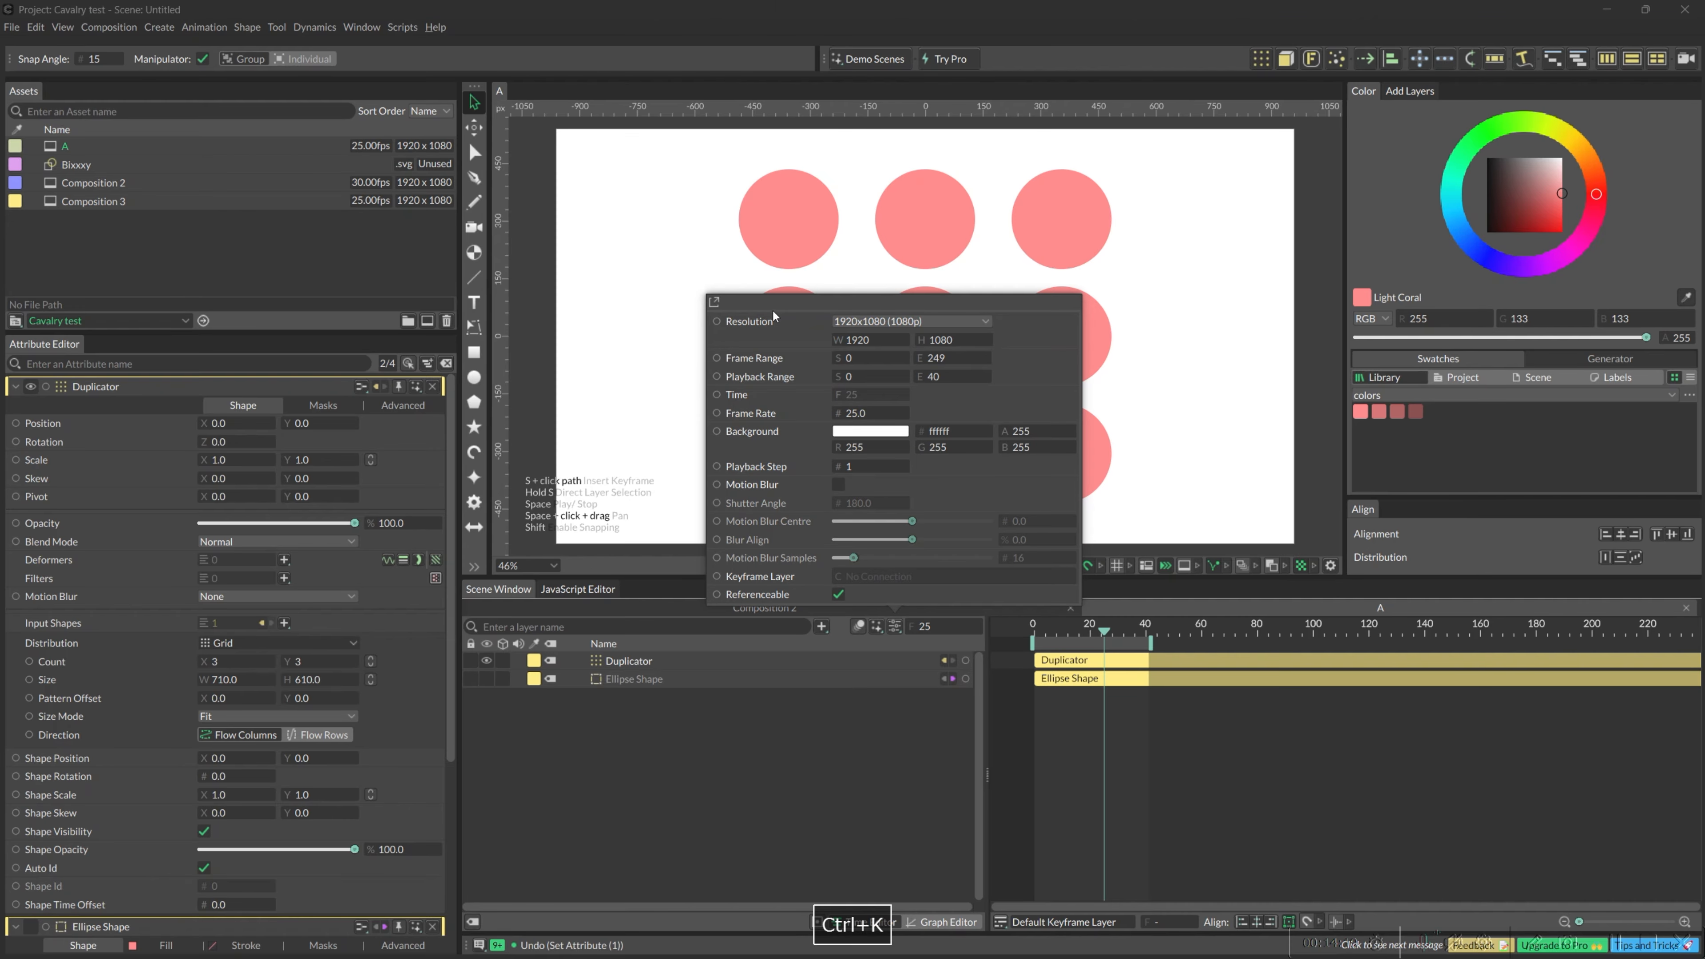
{"action": "left_click_drag", "start_coordinate": [786, 297], "coordinate": [1221, 354]}
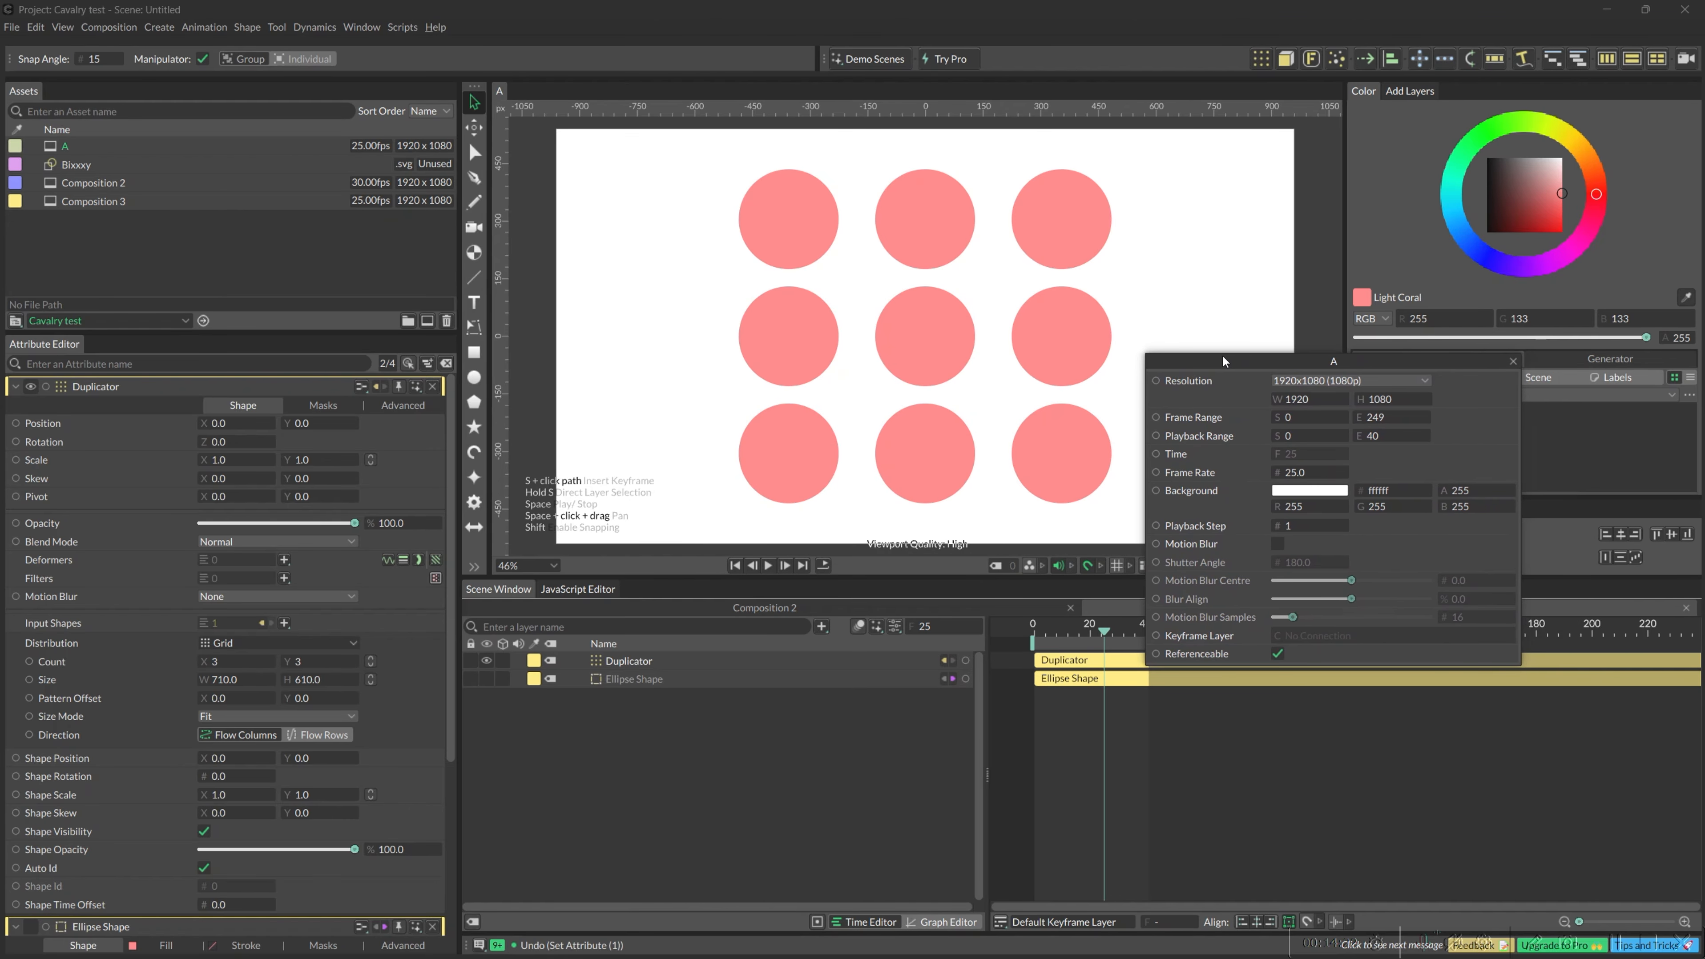
{"action": "left_click", "coordinate": [1298, 403]}
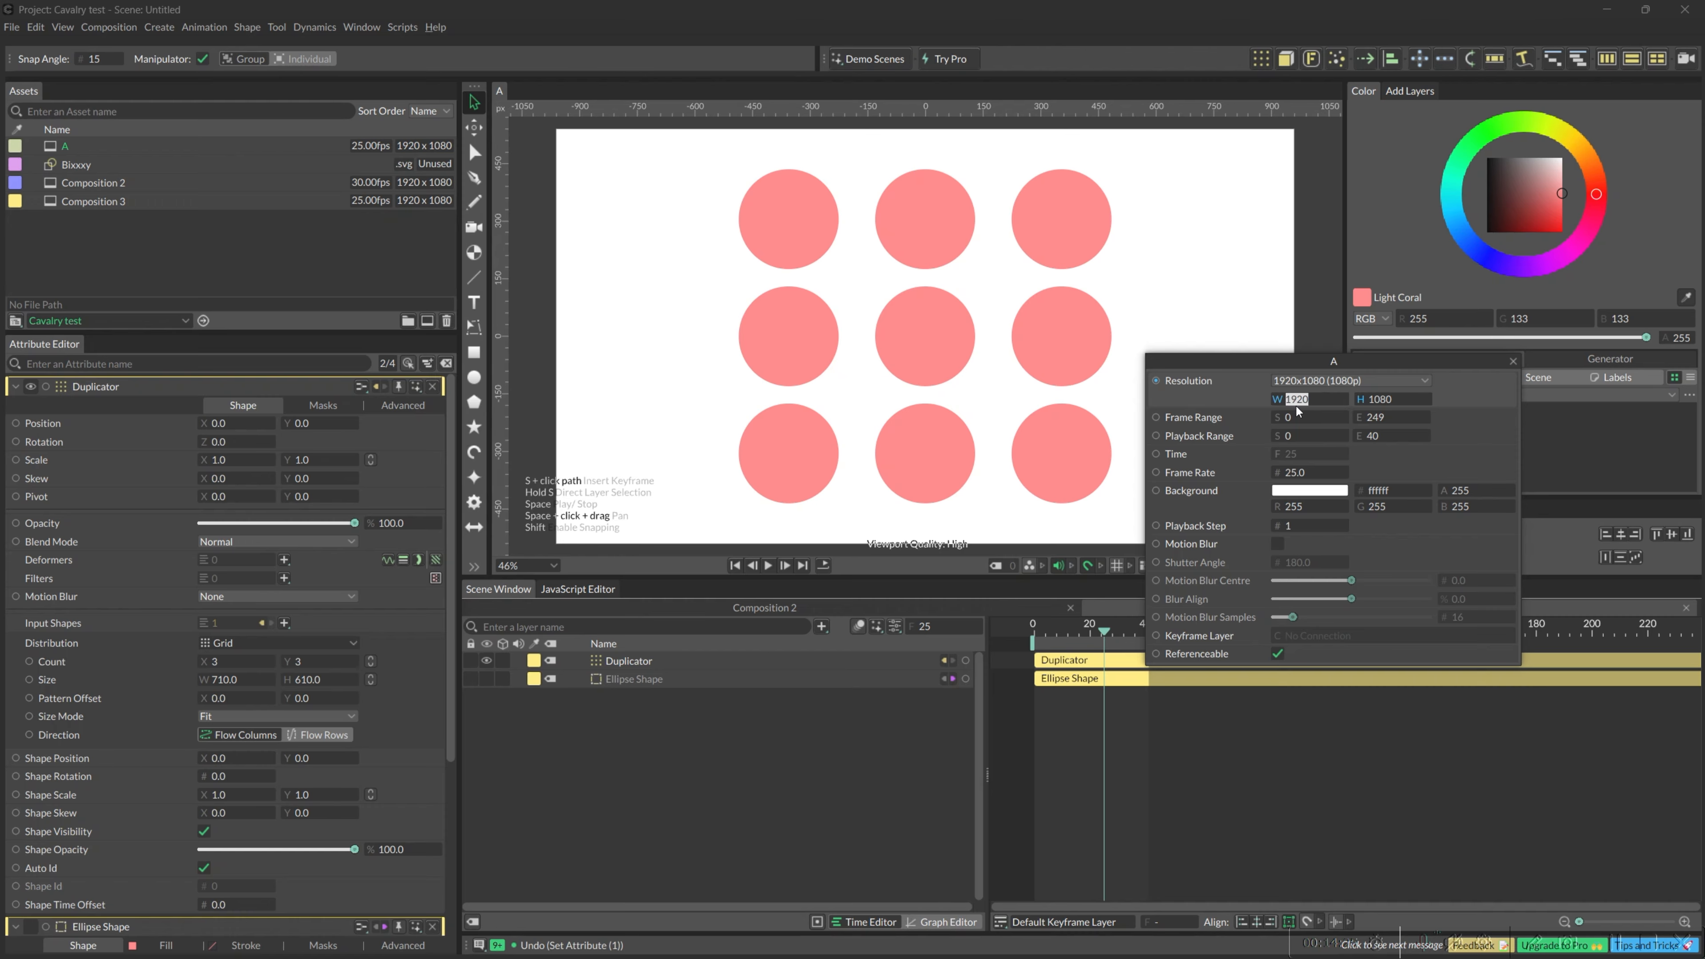
{"action": "type", "text": "1080"}
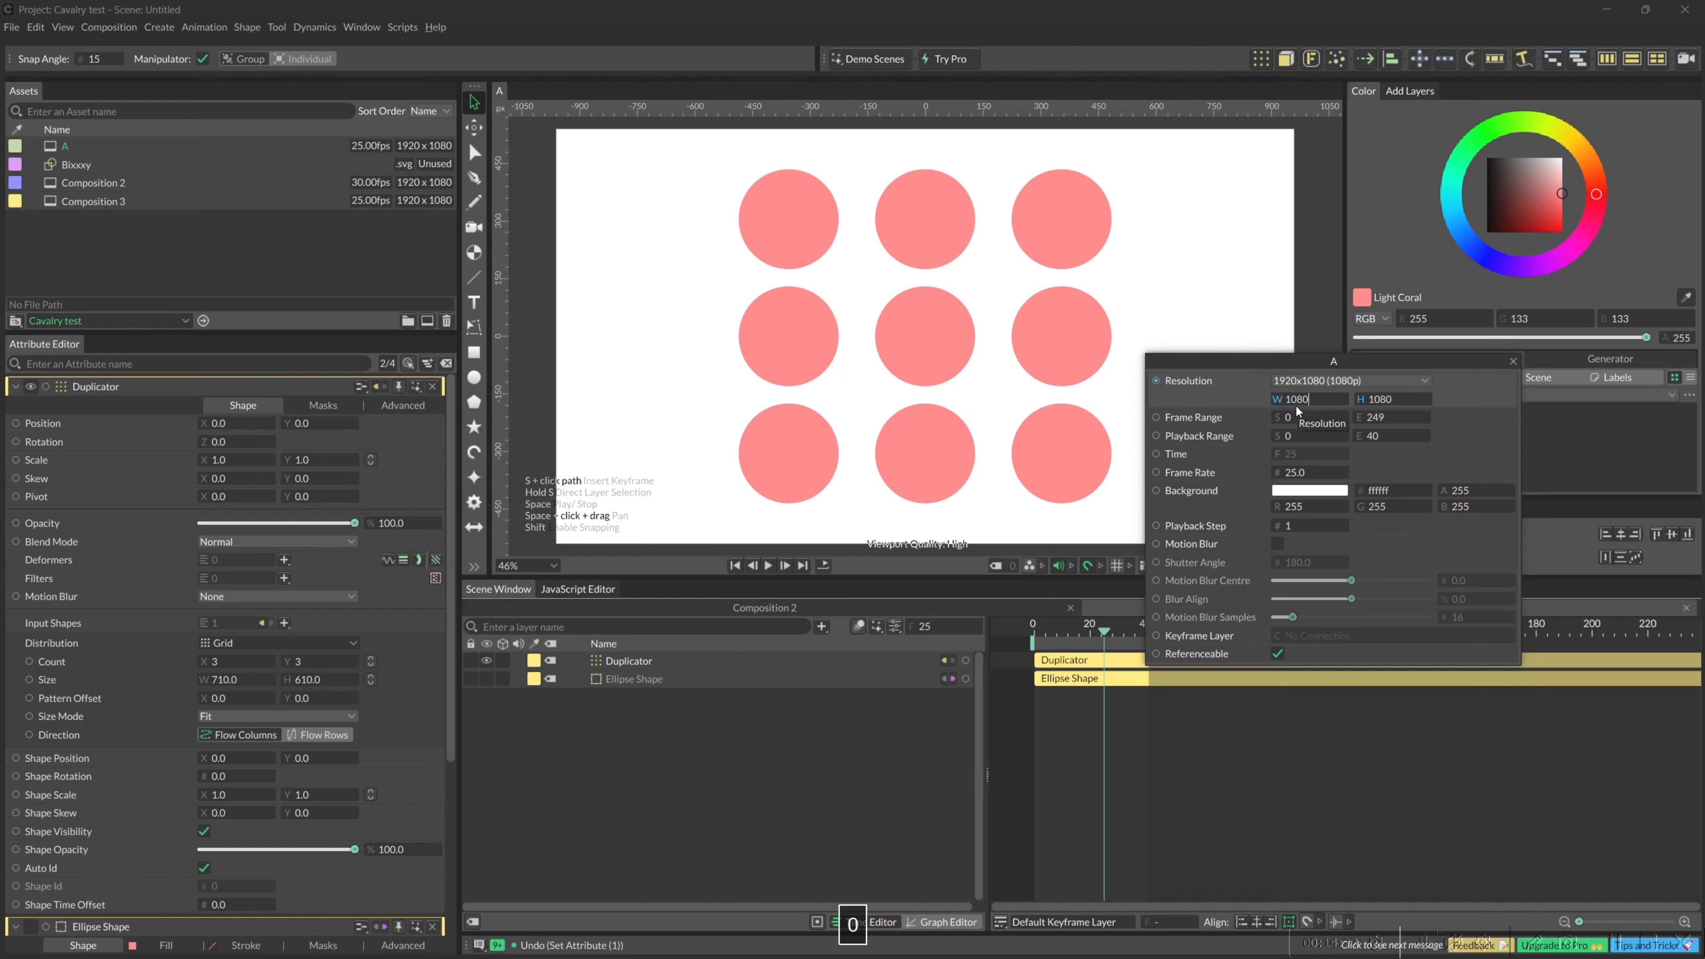
{"action": "key", "text": "Return"}
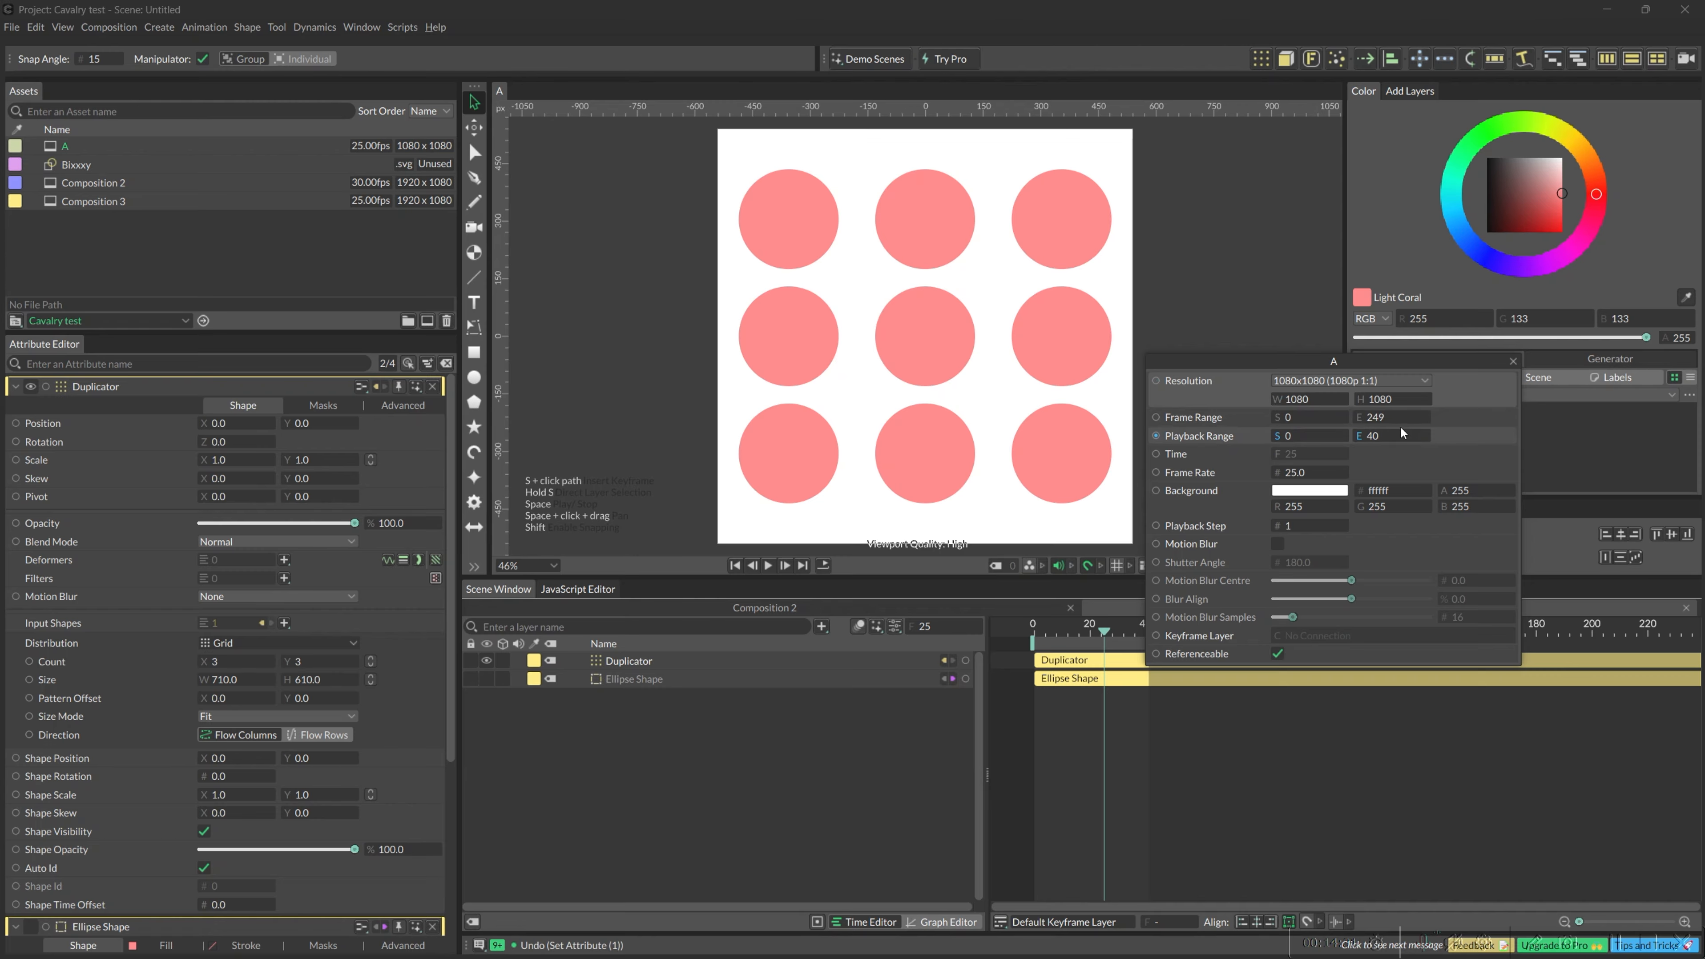
Set the end of composition A's frame range to 100
{"action": "left_click", "coordinate": [1374, 417]}
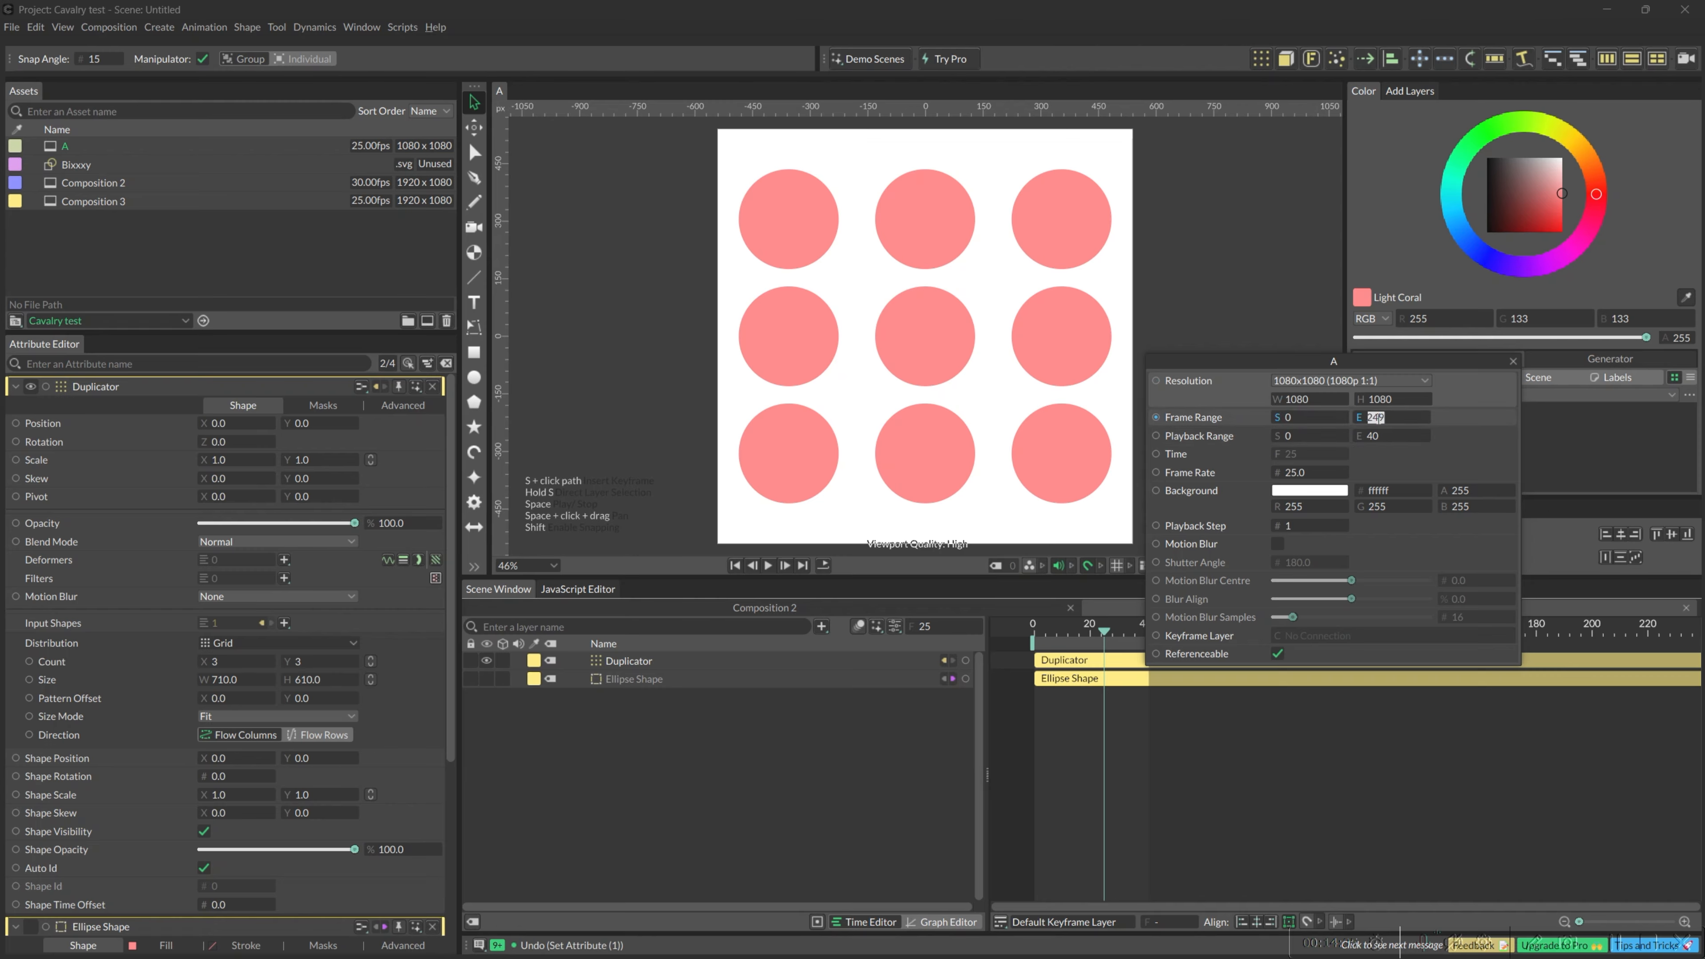
{"action": "type", "text": "100"}
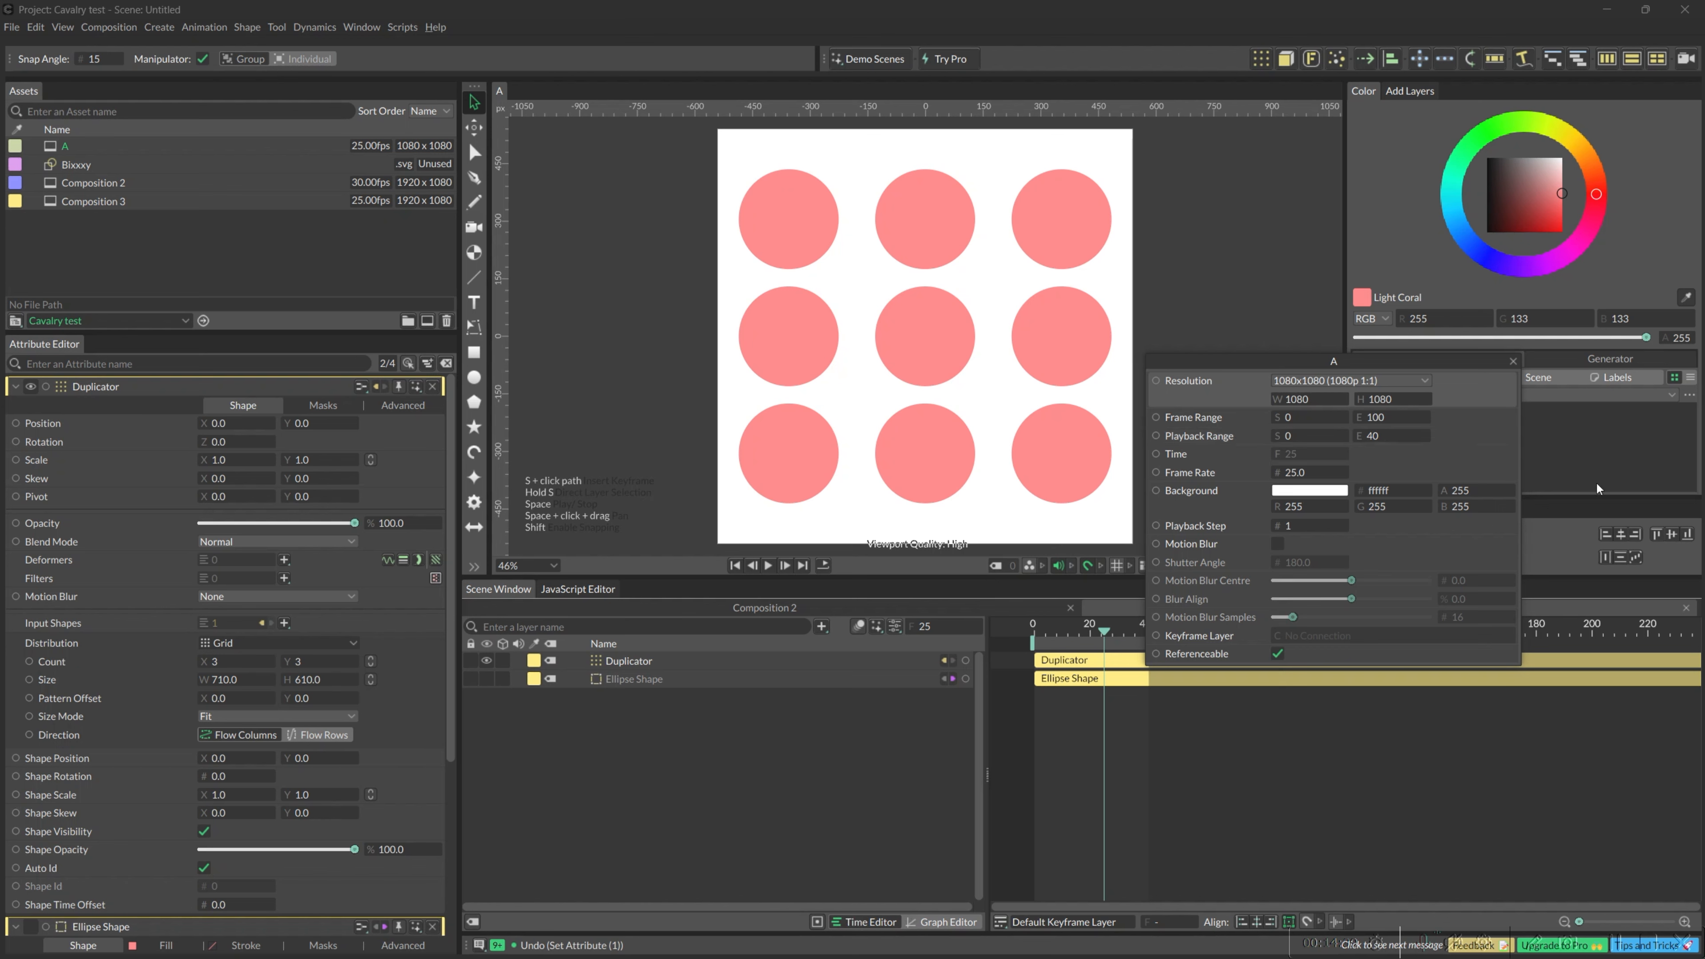
{"action": "left_click", "coordinate": [1483, 439]}
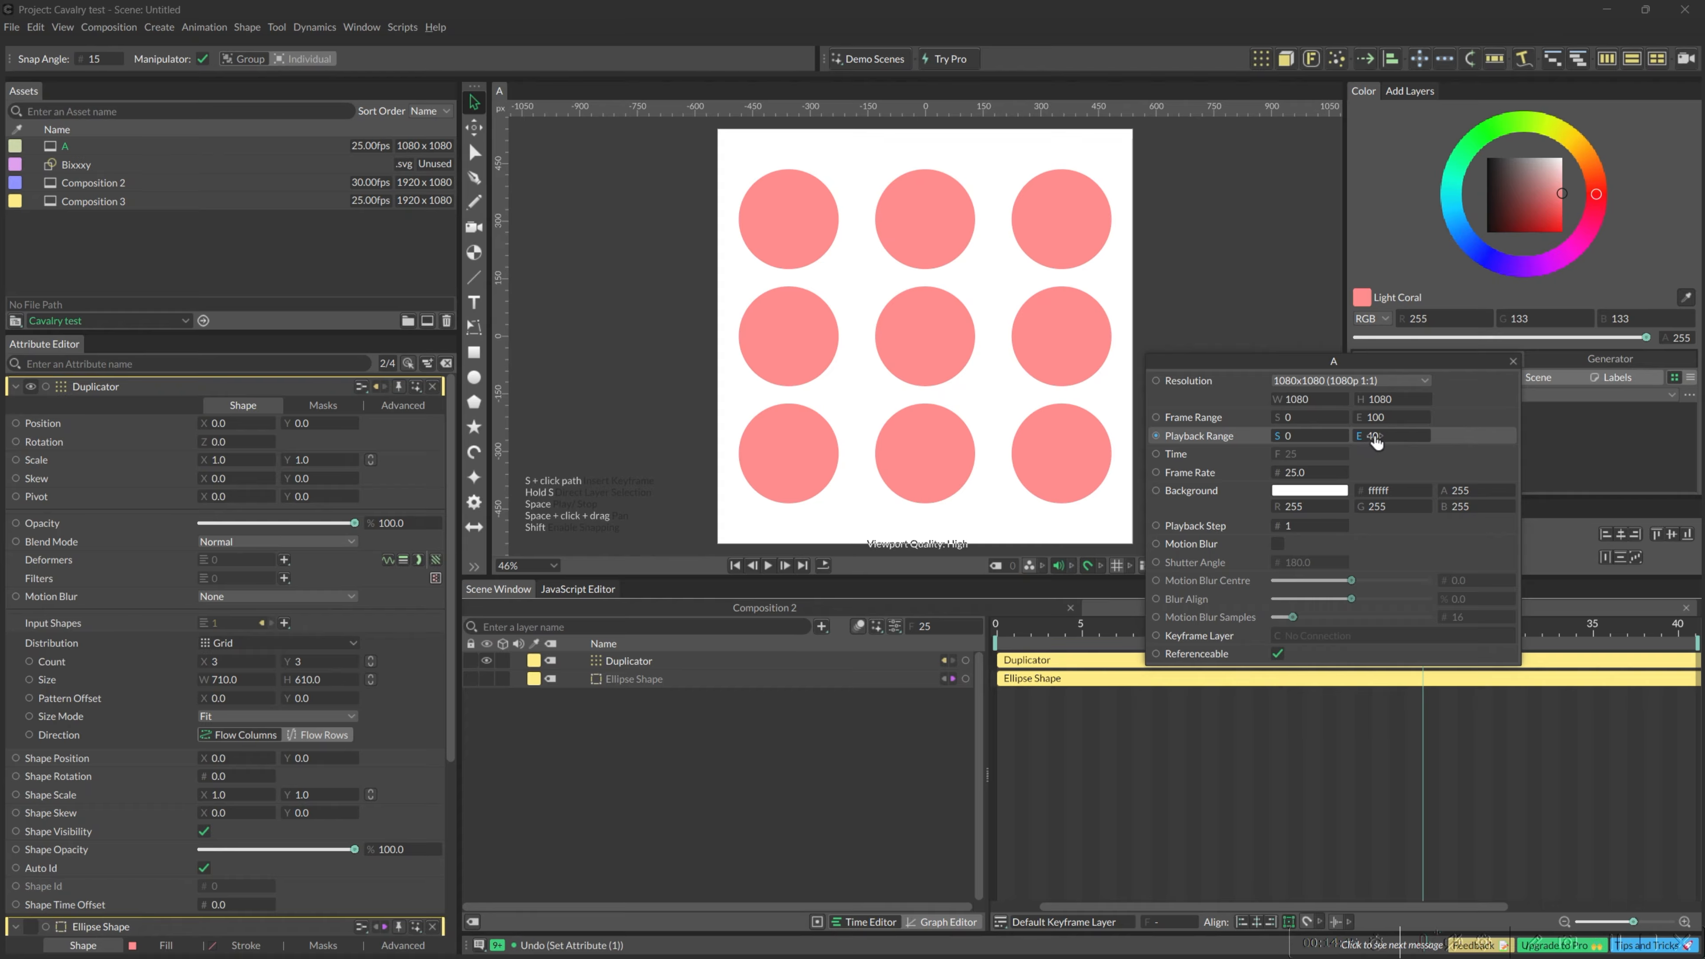
Extend composition A so that both its frame range and its playback range end at frame 248
{"action": "left_click_drag", "start_coordinate": [1373, 438], "coordinate": [1501, 416]}
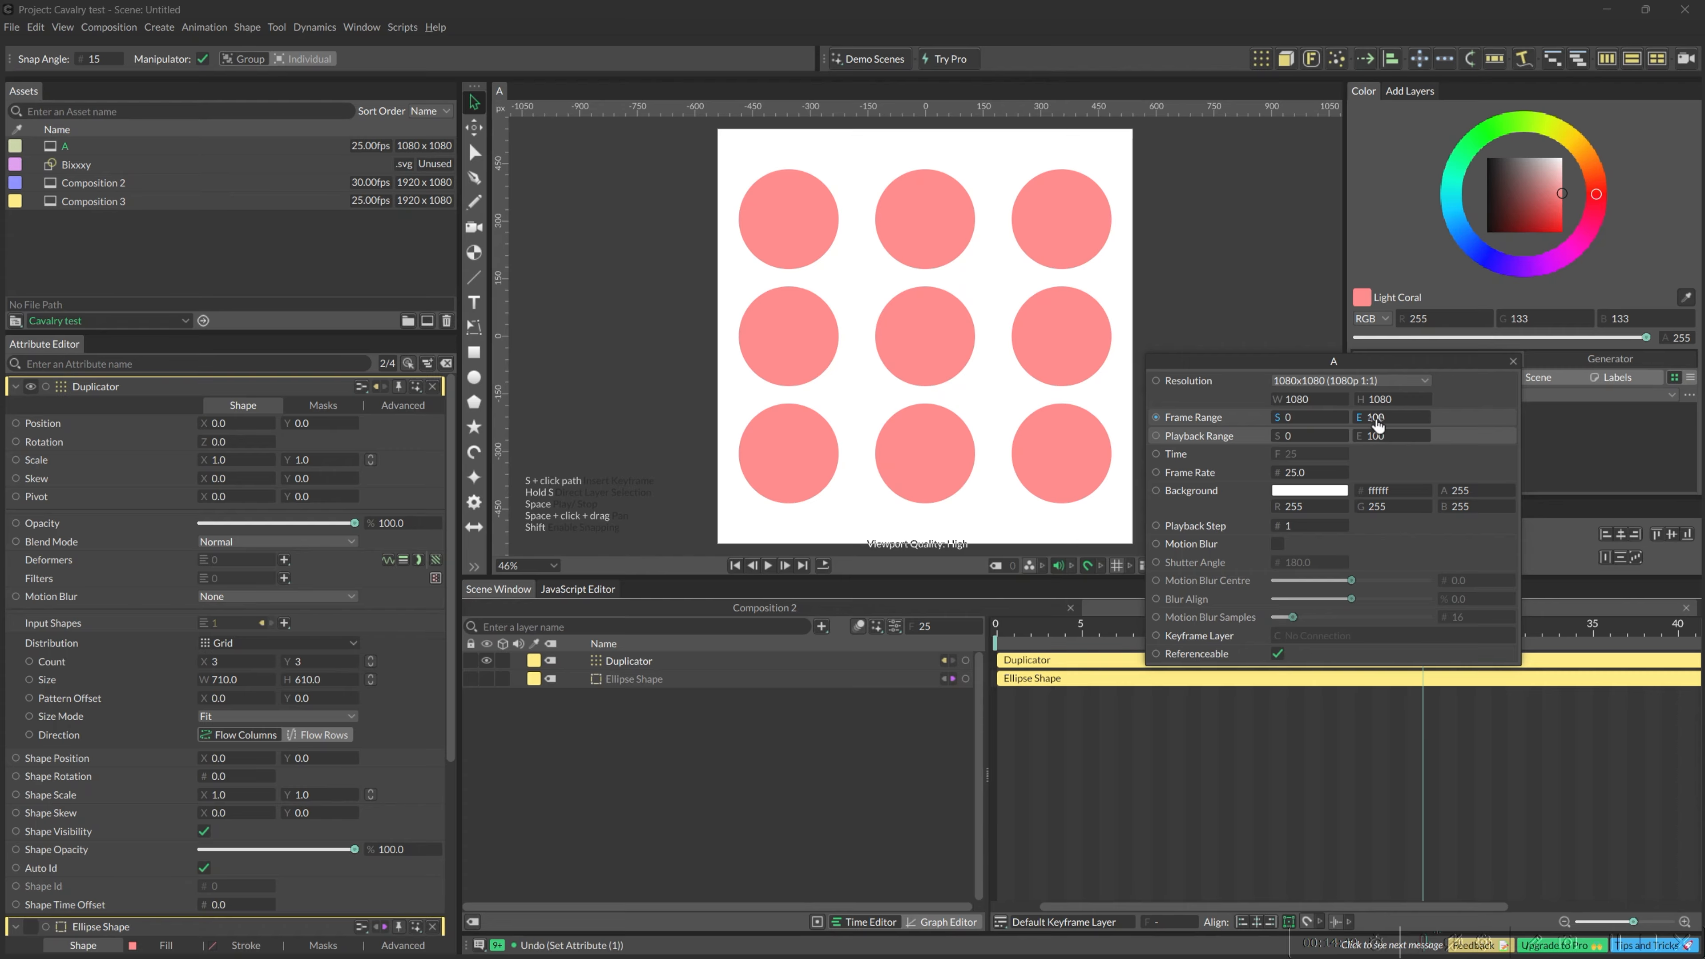
{"action": "left_click_drag", "start_coordinate": [1378, 420], "coordinate": [1492, 414]}
{"action": "left_click_drag", "start_coordinate": [1386, 438], "coordinate": [1574, 431]}
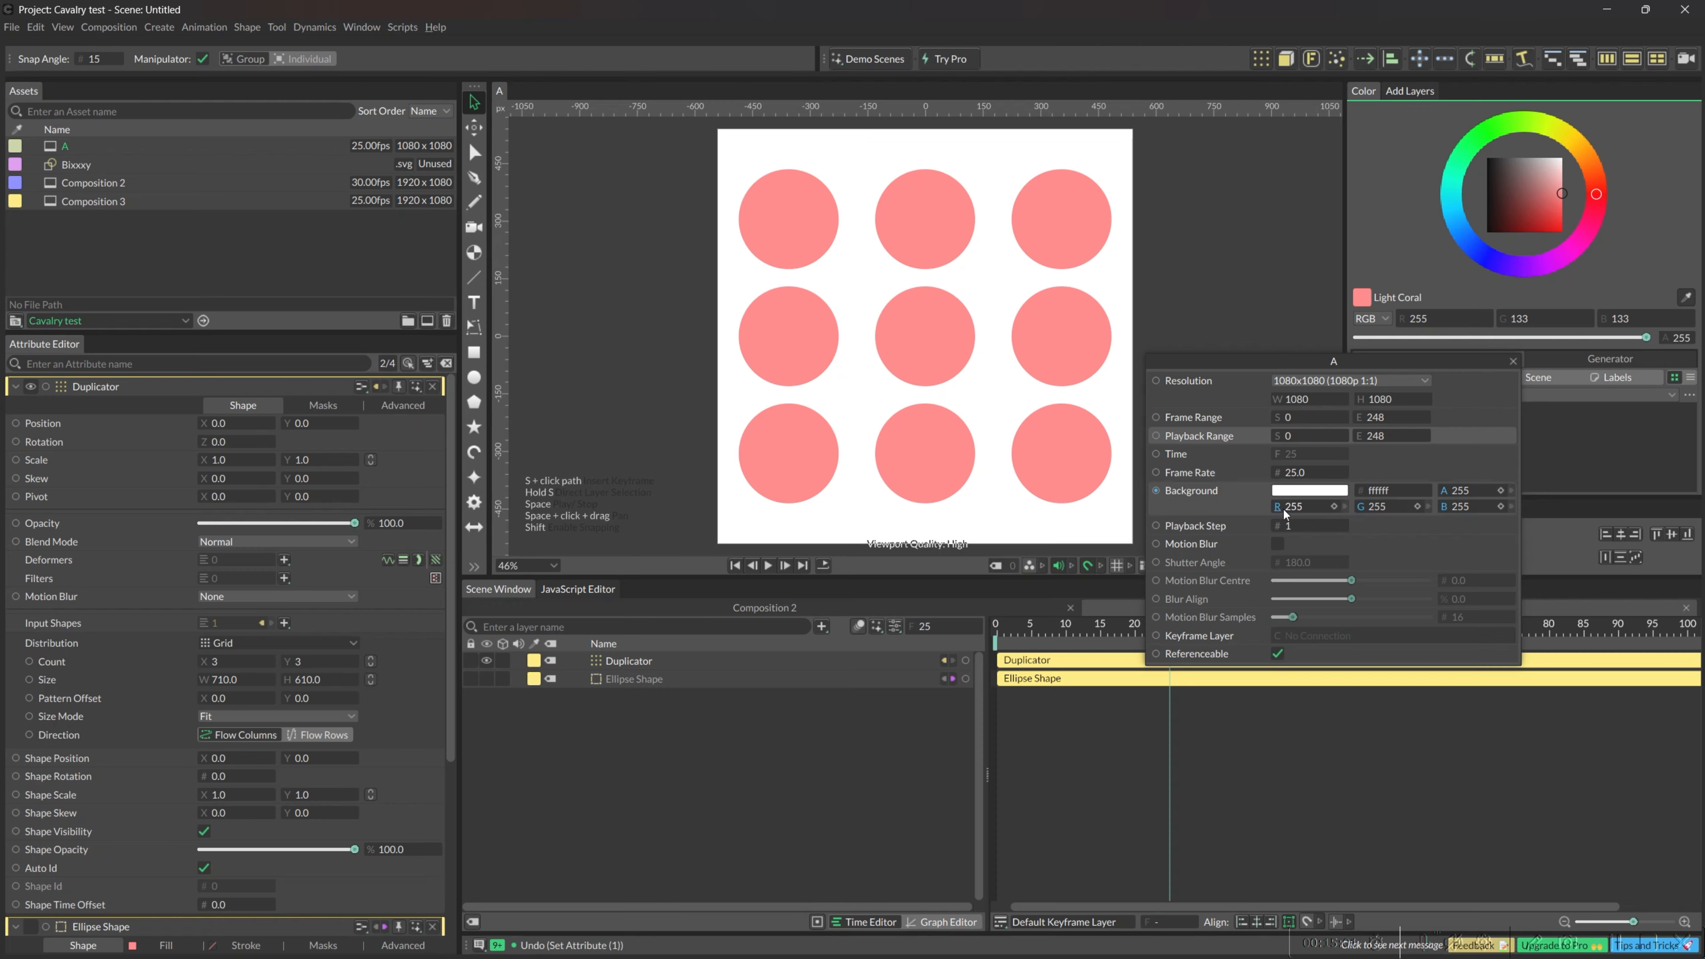
Set composition A's background colour to black (000000) and enable Motion Blur for the composition
{"action": "left_click", "coordinate": [1305, 491]}
{"action": "left_click", "coordinate": [1321, 321]}
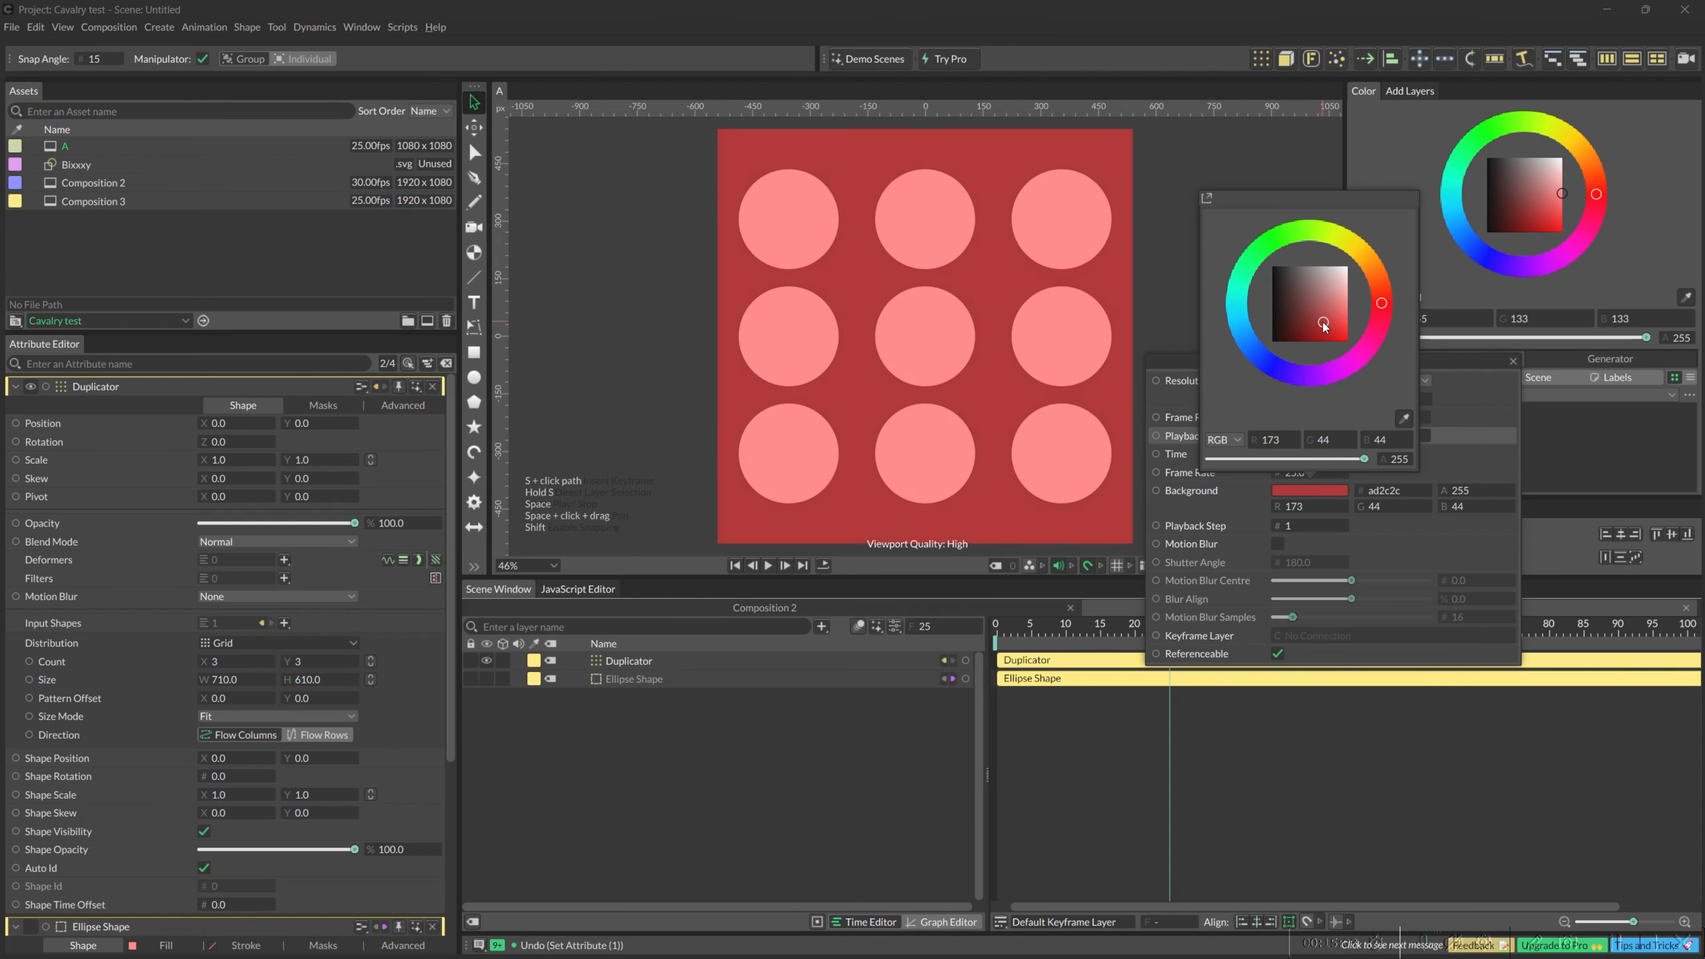
{"action": "left_click_drag", "start_coordinate": [1322, 322], "coordinate": [1268, 333]}
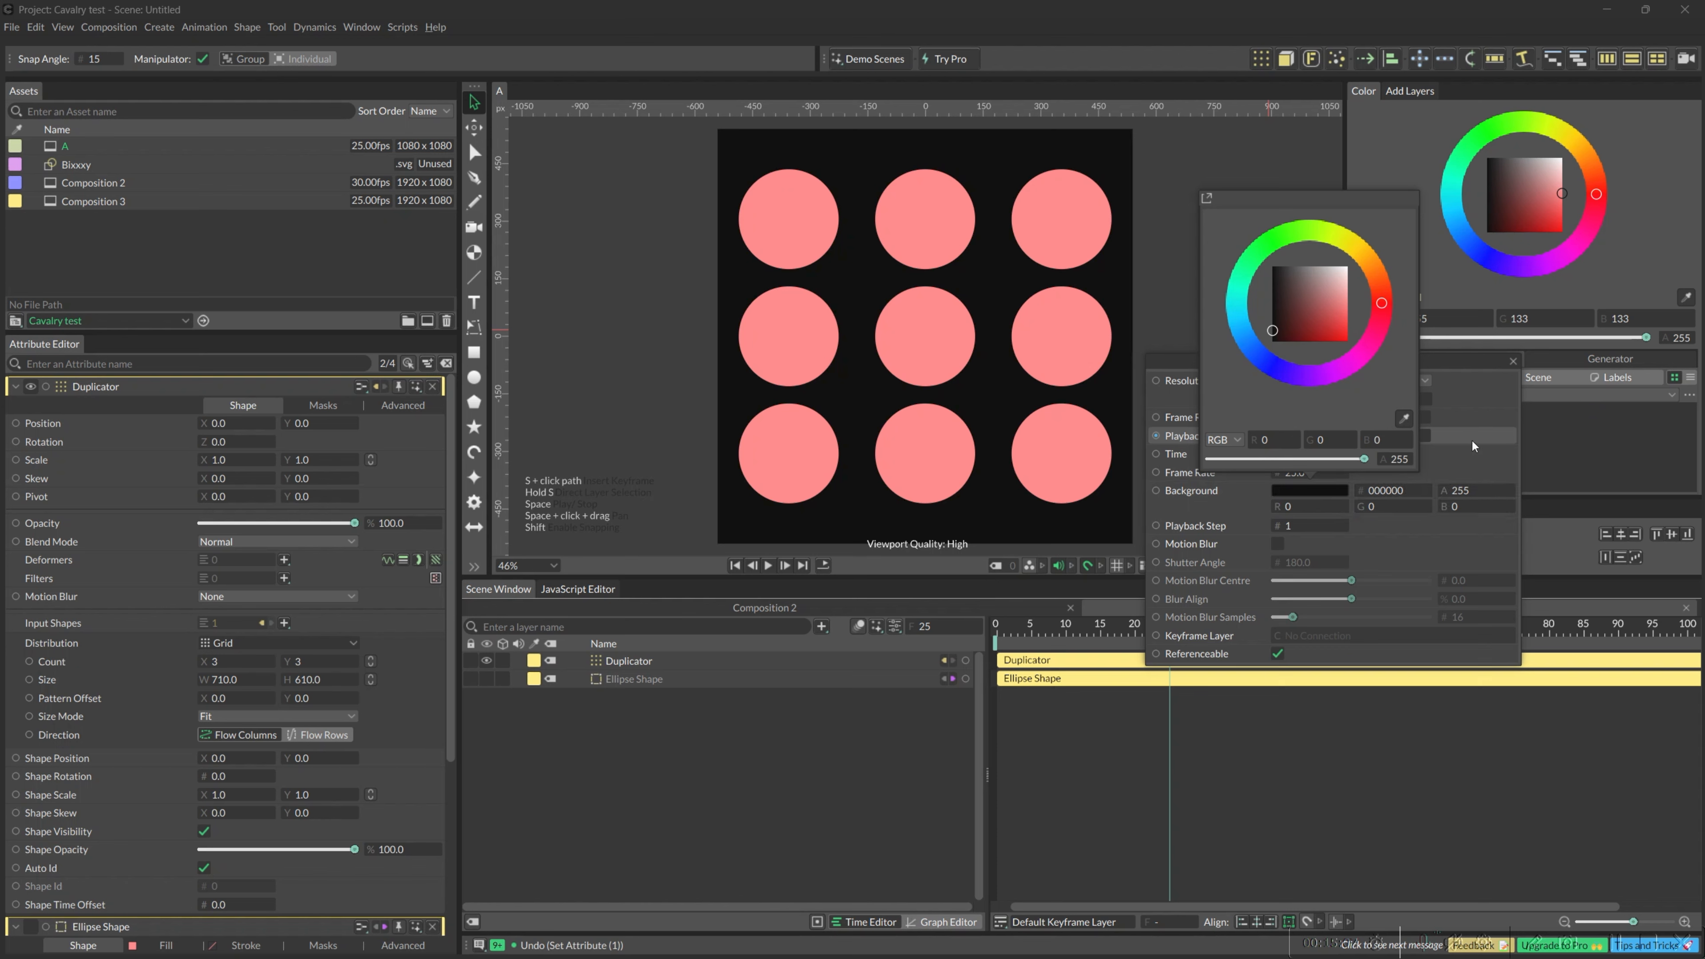
{"action": "left_click", "coordinate": [1459, 358]}
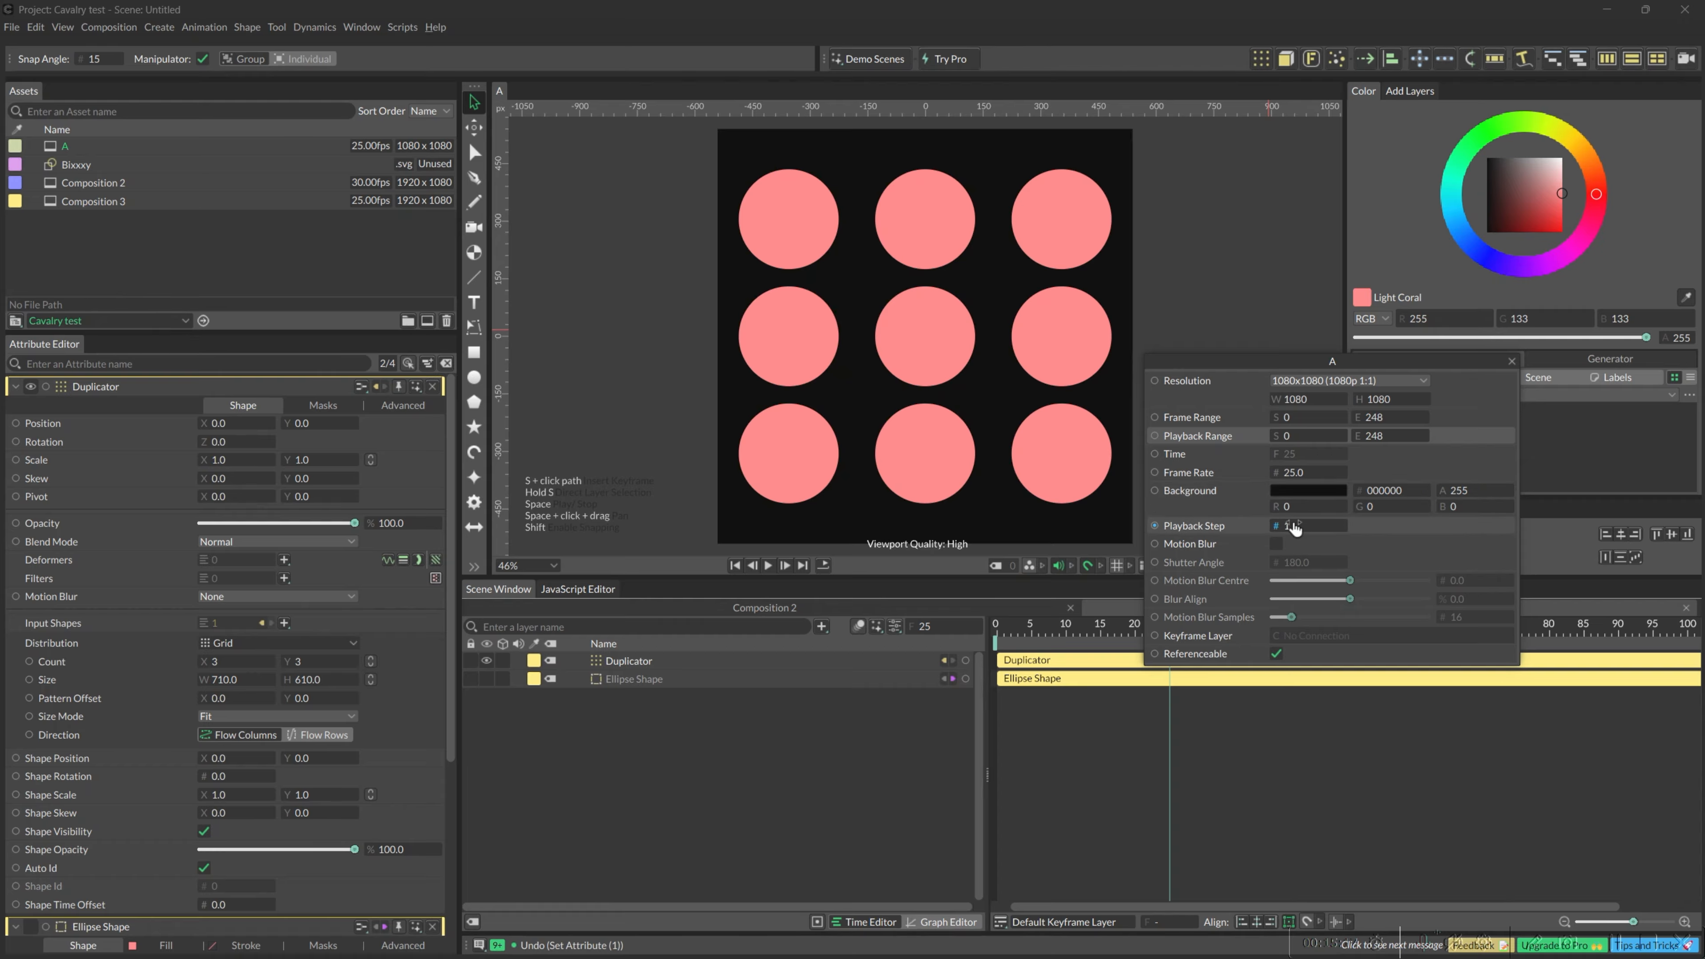
{"action": "left_click", "coordinate": [1275, 543]}
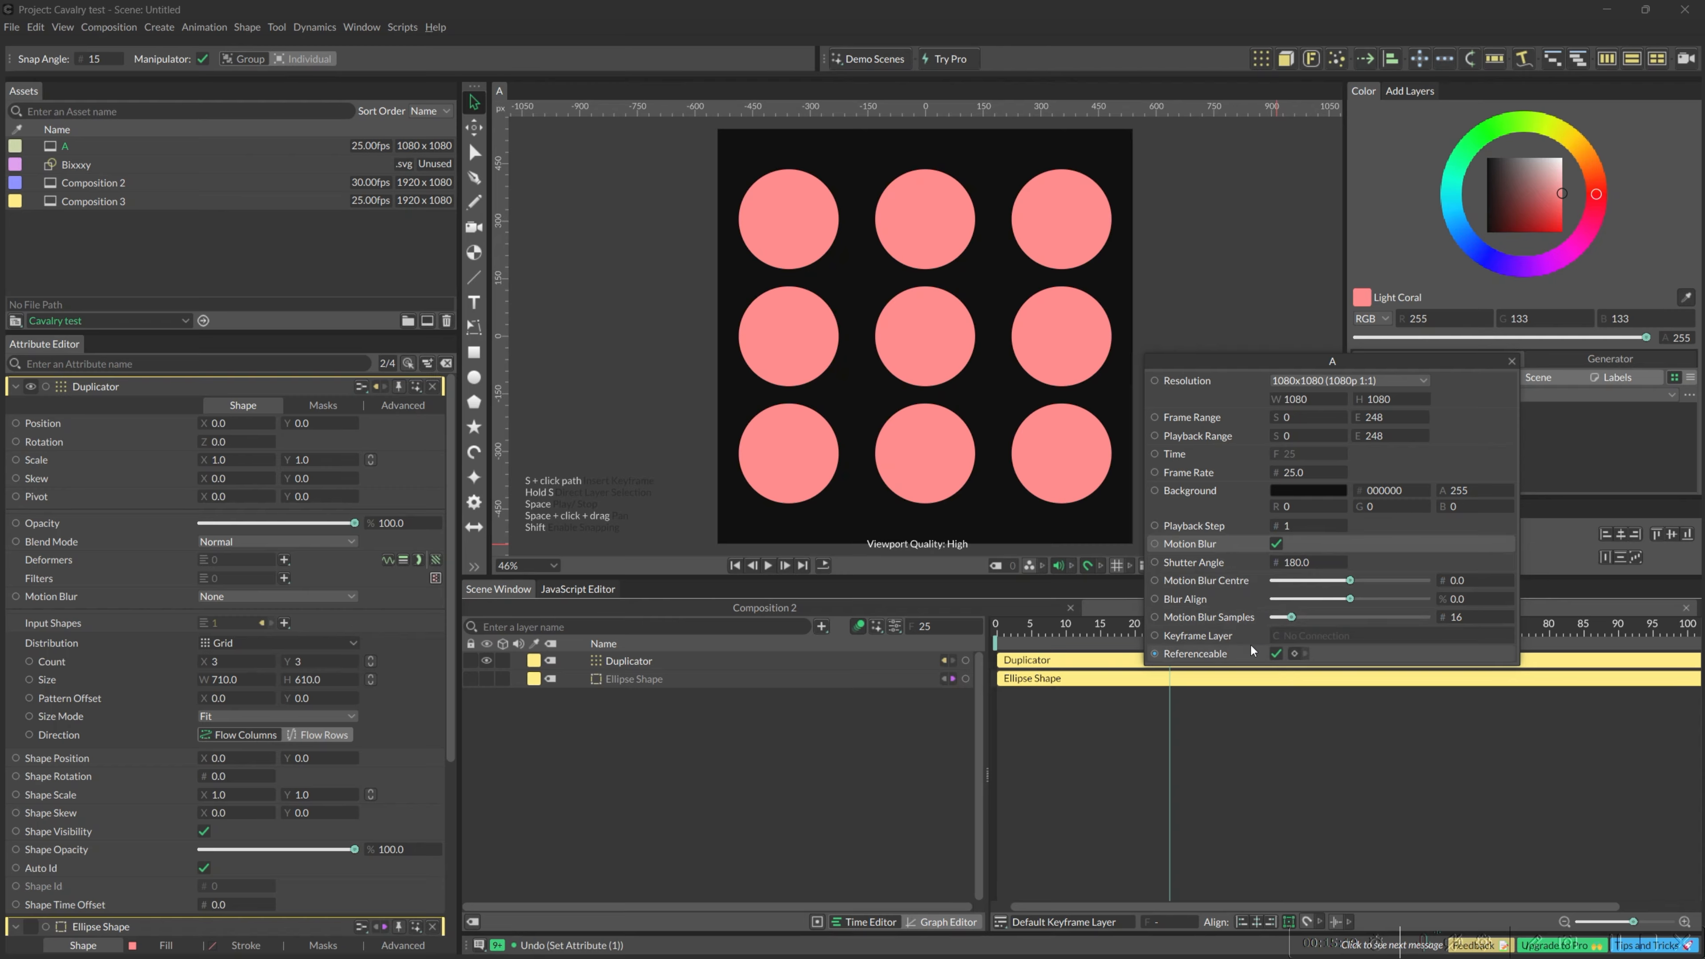